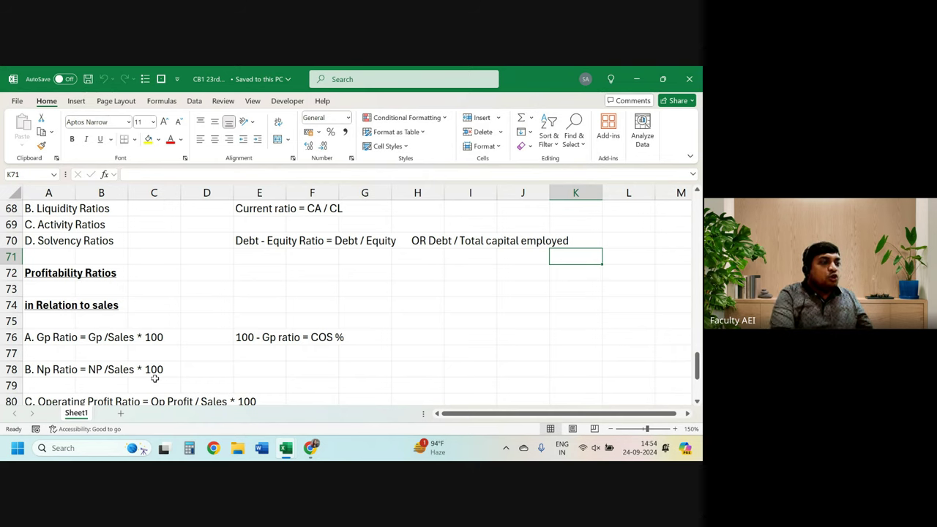
After reviewing the Ratio Analysis notes, choose Full-screen mode from Ribbon Display Options.
{"action": "left_click", "coordinate": [300, 282]}
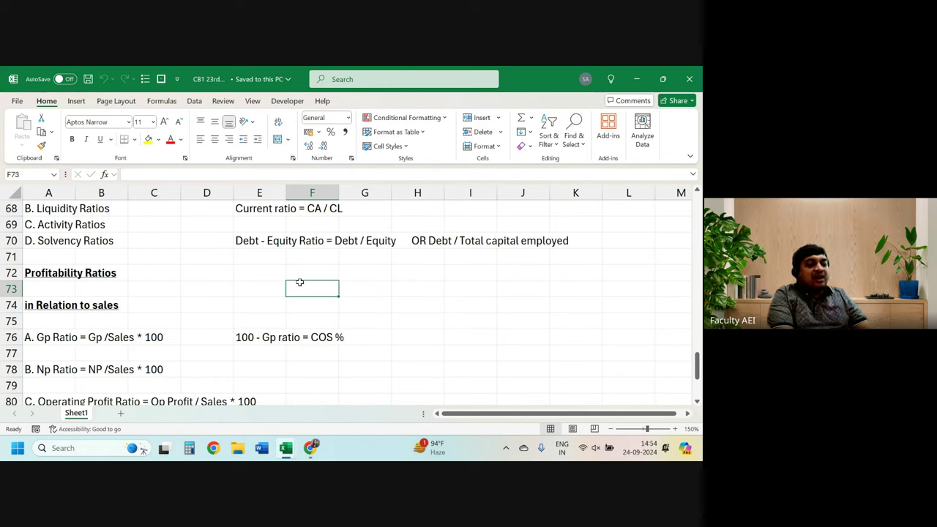
{"action": "key", "text": "Up"}
{"action": "key", "text": "Up"}
{"action": "key", "text": "Up"}
{"action": "key", "text": "Up"}
{"action": "key", "text": "Up"}
{"action": "key", "text": "Up"}
{"action": "key", "text": "Up"}
{"action": "key", "text": "Up"}
{"action": "key", "text": "Up"}
{"action": "key", "text": "Up"}
{"action": "key", "text": "Up"}
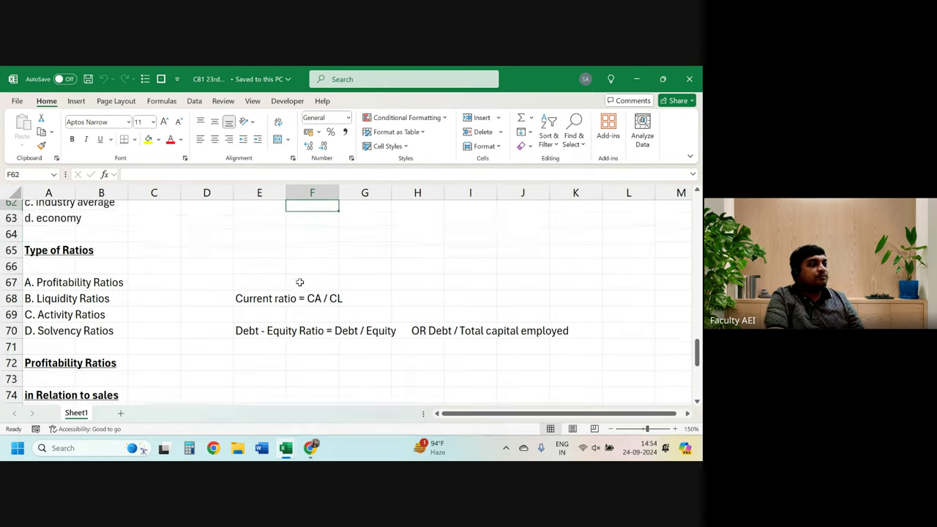
{"action": "key", "text": "Up"}
{"action": "key", "text": "Up"}
{"action": "key", "text": "Up"}
{"action": "key", "text": "Up"}
{"action": "key", "text": "Up"}
{"action": "key", "text": "Up"}
{"action": "key", "text": "Up"}
{"action": "key", "text": "Up"}
{"action": "key", "text": "Up"}
{"action": "key", "text": "Up"}
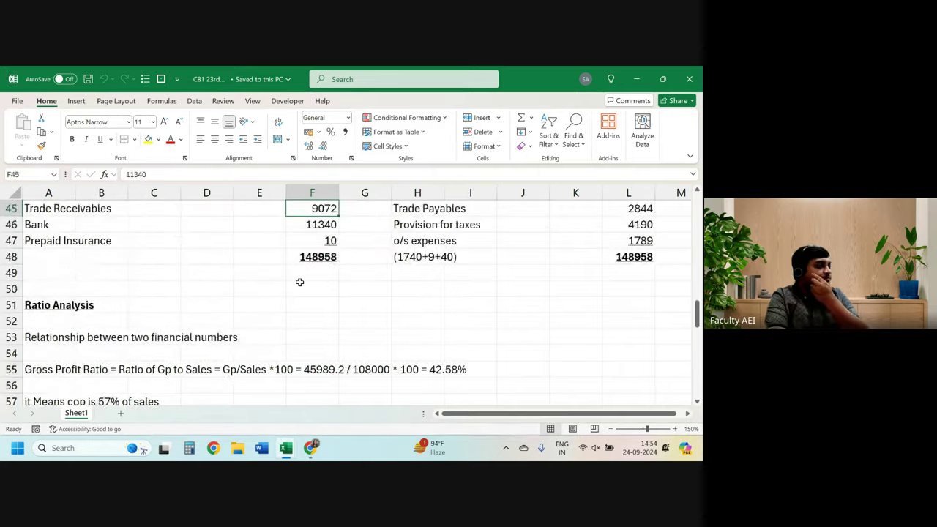
{"action": "key", "text": "Up"}
{"action": "key", "text": "Up"}
{"action": "key", "text": "Up"}
{"action": "key", "text": "Up"}
{"action": "key", "text": "Up"}
{"action": "key", "text": "Up"}
{"action": "key", "text": "Up"}
{"action": "key", "text": "Up"}
{"action": "key", "text": "Up"}
{"action": "key", "text": "Up"}
{"action": "key", "text": "Up"}
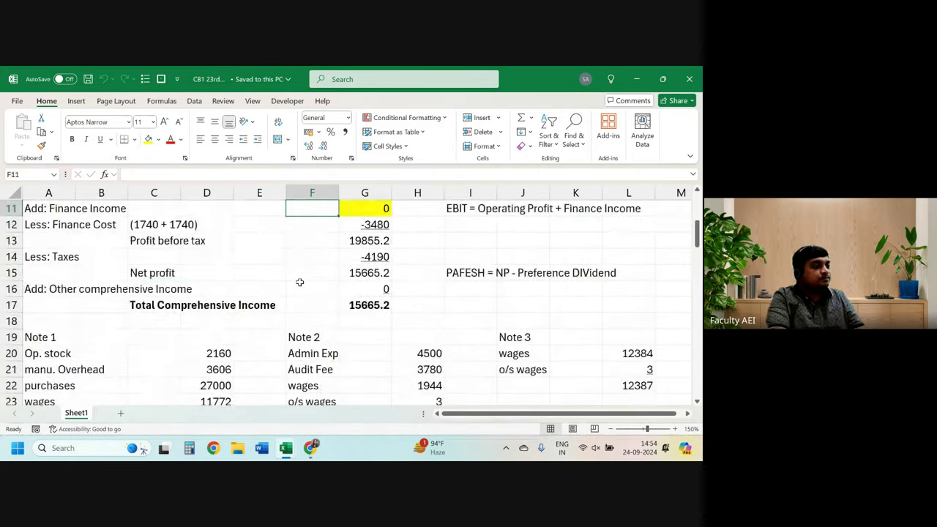
{"action": "key", "text": "Up"}
{"action": "key", "text": "Up"}
{"action": "key", "text": "Up"}
{"action": "key", "text": "Down"}
{"action": "key", "text": "Down"}
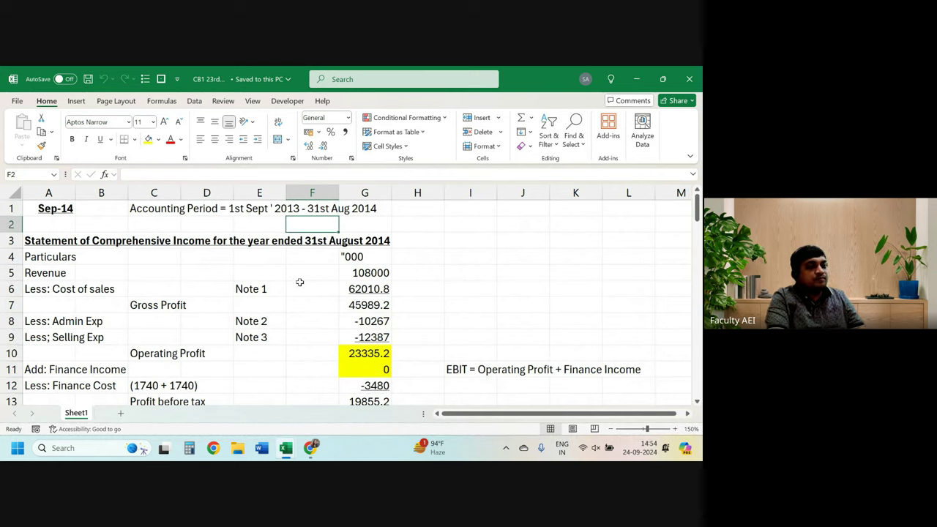
{"action": "key", "text": "Down"}
{"action": "key", "text": "Down"}
{"action": "key", "text": "Down"}
{"action": "key", "text": "Down"}
{"action": "key", "text": "Down"}
{"action": "key", "text": "Down"}
{"action": "key", "text": "Down"}
{"action": "key", "text": "Down"}
{"action": "key", "text": "Down"}
{"action": "key", "text": "Down"}
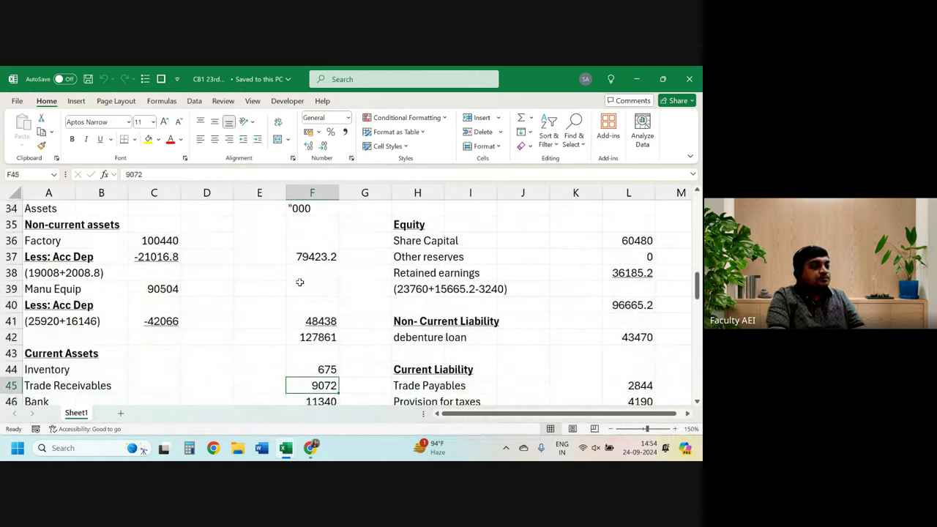
{"action": "key", "text": "Down"}
{"action": "key", "text": "Down"}
{"action": "key", "text": "Down"}
{"action": "key", "text": "Down"}
{"action": "key", "text": "Down"}
{"action": "key", "text": "Down"}
{"action": "key", "text": "Down"}
{"action": "key", "text": "Down"}
{"action": "key", "text": "Down"}
{"action": "key", "text": "Down"}
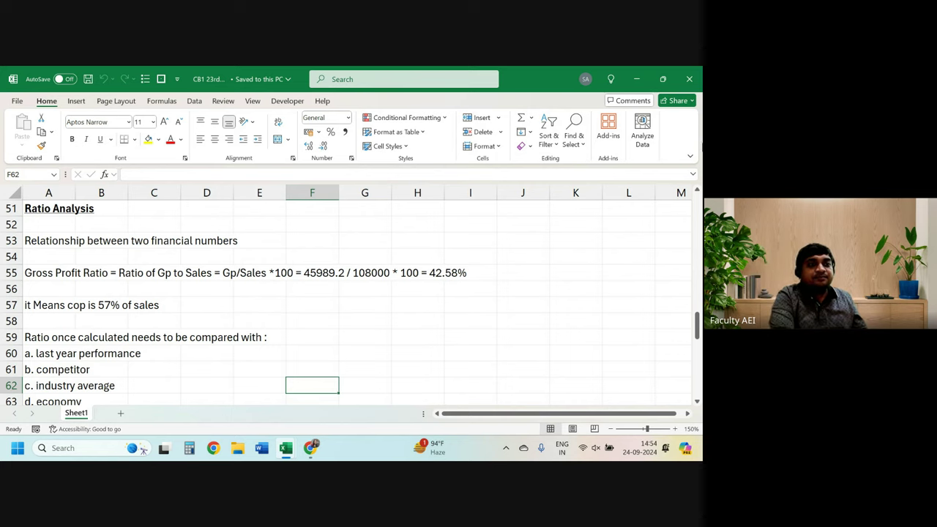
{"action": "left_click", "coordinate": [689, 156]}
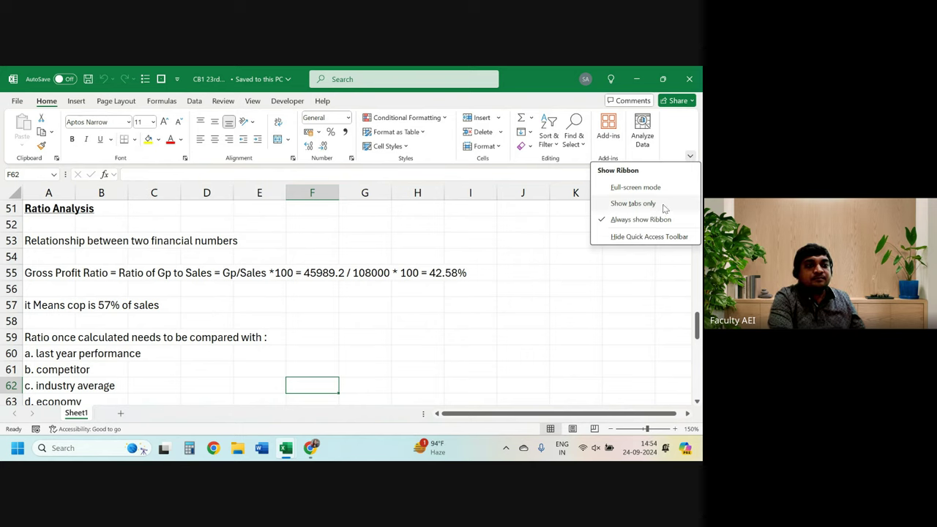
{"action": "left_click", "coordinate": [633, 185]}
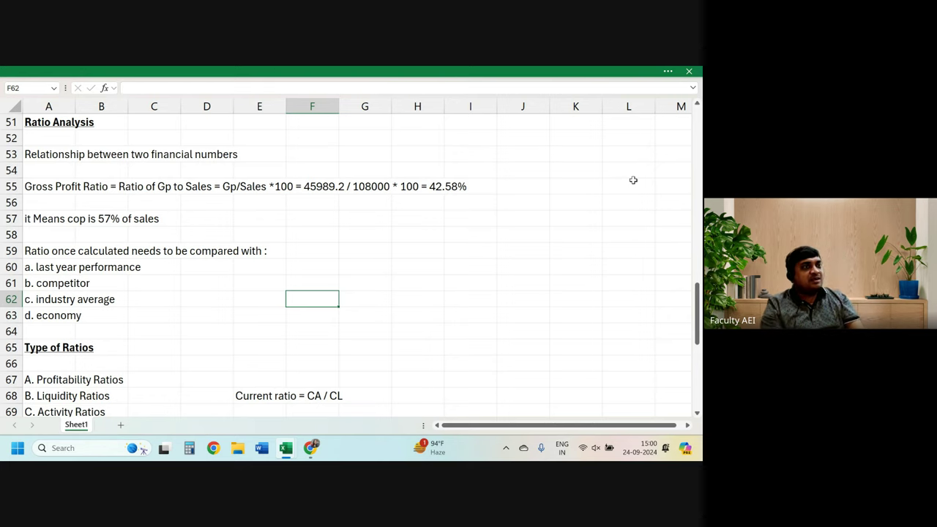
{"action": "key", "text": "Down"}
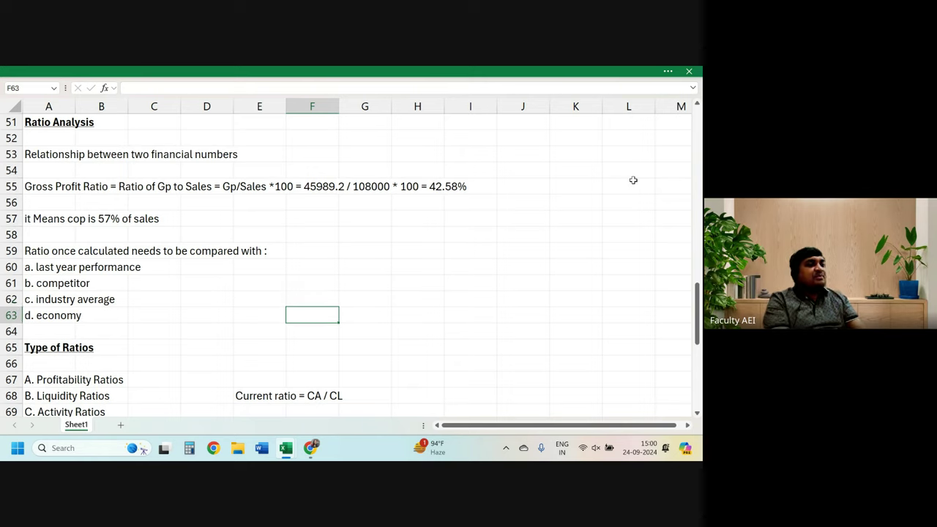
{"action": "key", "text": "Down"}
{"action": "key", "text": "Down"}
{"action": "key", "text": "Down"}
{"action": "key", "text": "Down"}
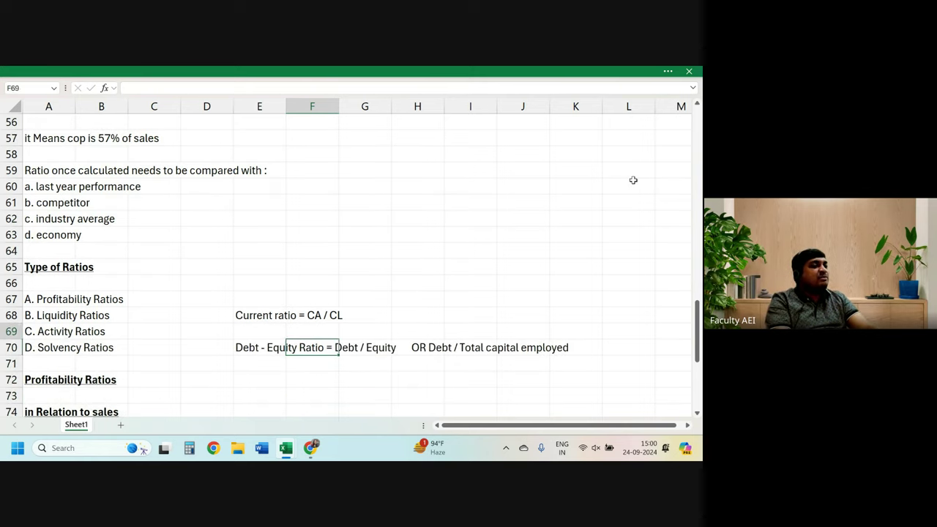
{"action": "key", "text": "Up"}
{"action": "key", "text": "Up"}
{"action": "key", "text": "Down"}
{"action": "key", "text": "Down"}
{"action": "key", "text": "Left"}
{"action": "key", "text": "Left"}
{"action": "key", "text": "Left"}
{"action": "key", "text": "Left"}
{"action": "key", "text": "Down"}
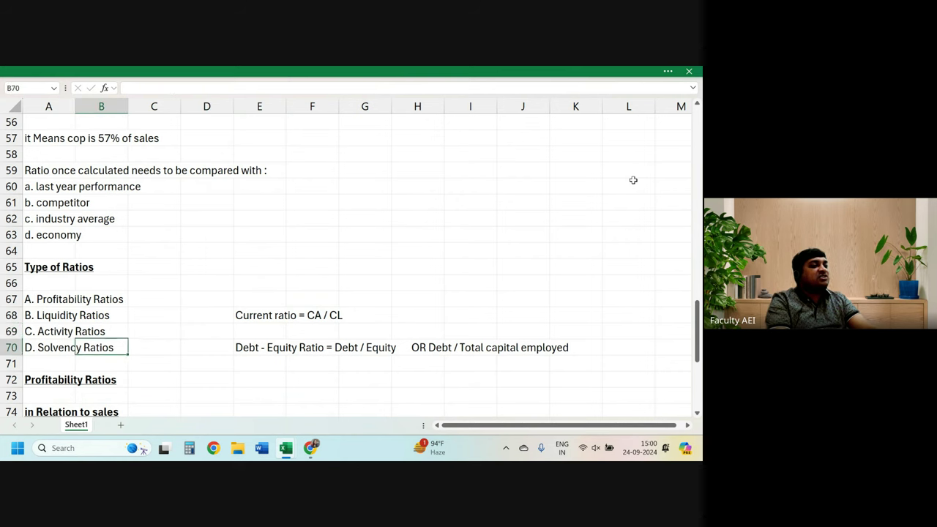
{"action": "key", "text": "Down"}
{"action": "key", "text": "Down"}
{"action": "key", "text": "Down"}
{"action": "key", "text": "Down"}
{"action": "key", "text": "Down"}
{"action": "key", "text": "Down"}
{"action": "key", "text": "Down"}
{"action": "key", "text": "Down"}
{"action": "key", "text": "Down"}
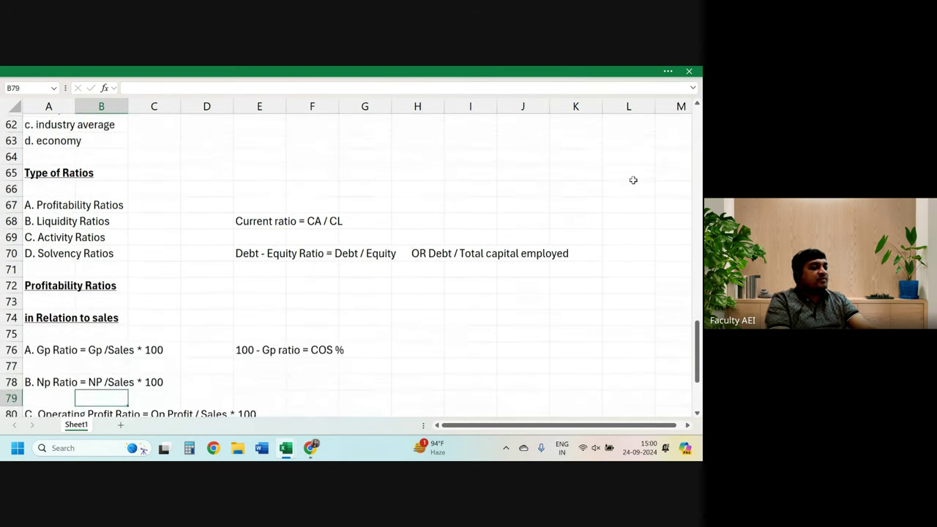
{"action": "key", "text": "Down"}
{"action": "key", "text": "Down"}
{"action": "key", "text": "Down"}
{"action": "key", "text": "Down"}
{"action": "key", "text": "Up"}
{"action": "key", "text": "Up"}
{"action": "key", "text": "Up"}
{"action": "key", "text": "Up"}
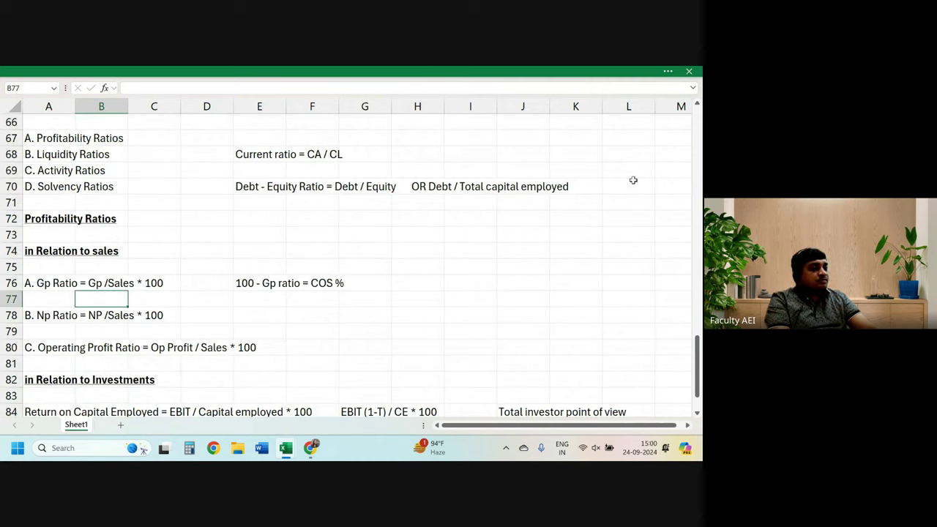
{"action": "key", "text": "Up"}
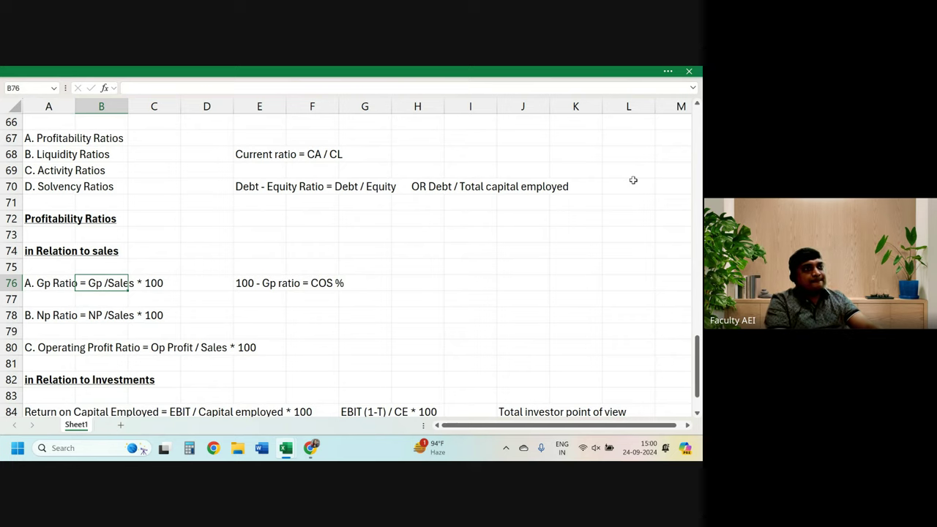
{"action": "key", "text": "Down"}
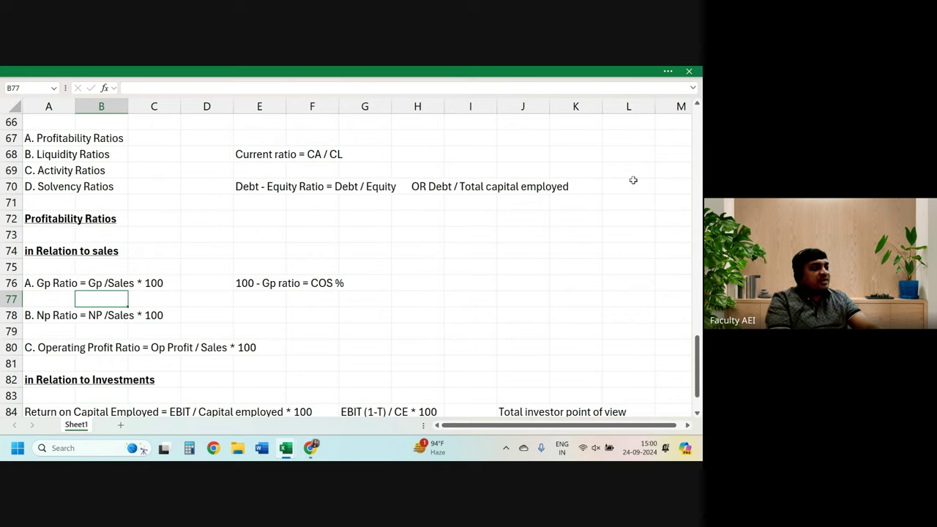
{"action": "key", "text": "Down"}
{"action": "key", "text": "Down"}
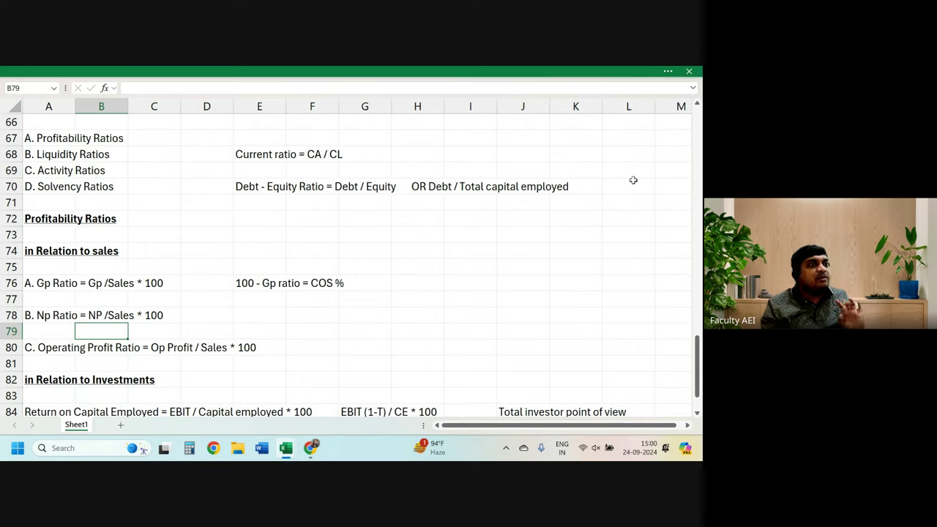
{"action": "key", "text": "Down"}
{"action": "key", "text": "Down"}
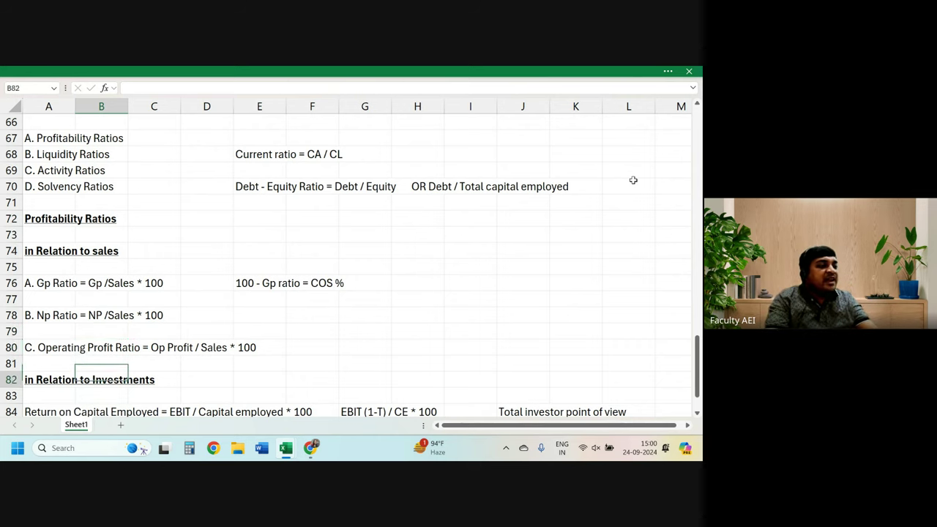
{"action": "key", "text": "Down"}
{"action": "key", "text": "Down"}
{"action": "key", "text": "Down"}
{"action": "key", "text": "Down"}
{"action": "key", "text": "Down"}
{"action": "key", "text": "Down"}
{"action": "key", "text": "Up"}
{"action": "key", "text": "Up"}
{"action": "key", "text": "Up"}
{"action": "key", "text": "Up"}
{"action": "key", "text": "Up"}
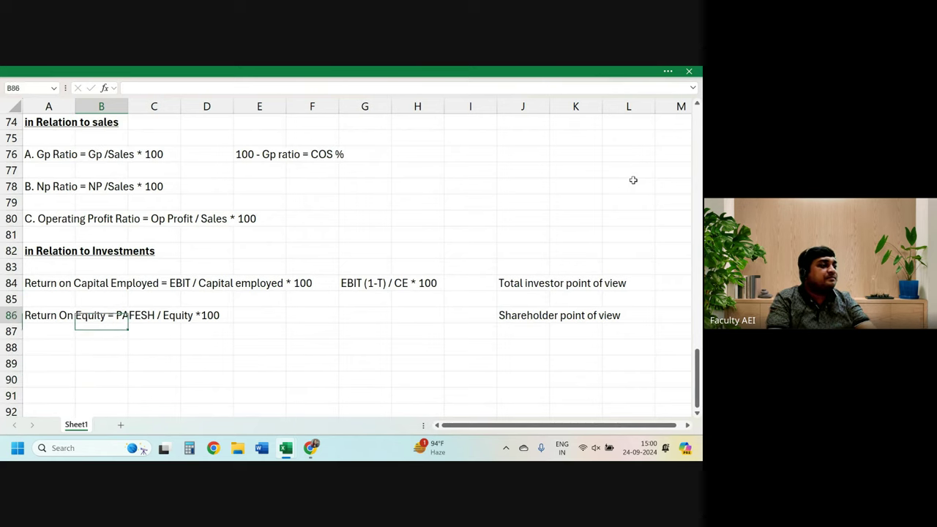
{"action": "key", "text": "Up"}
{"action": "key", "text": "Up"}
{"action": "key", "text": "Up"}
{"action": "key", "text": "Up"}
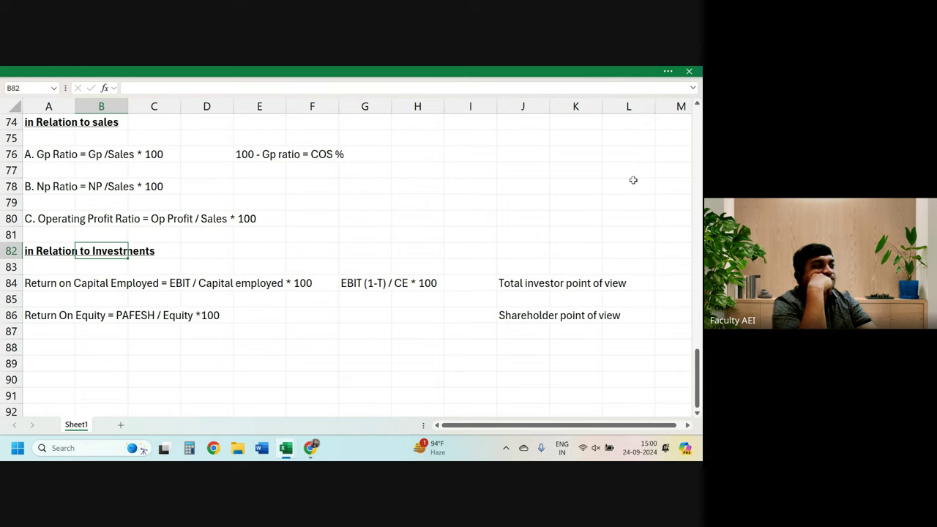
{"action": "key", "text": "Down"}
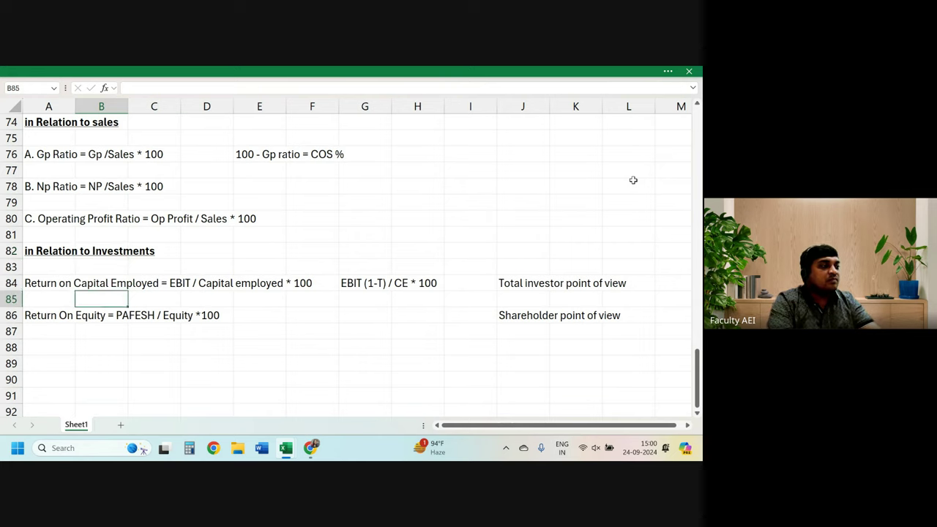
{"action": "key", "text": "Down"}
{"action": "key", "text": "Left"}
{"action": "key", "text": "Right"}
{"action": "key", "text": "Right"}
{"action": "key", "text": "Right"}
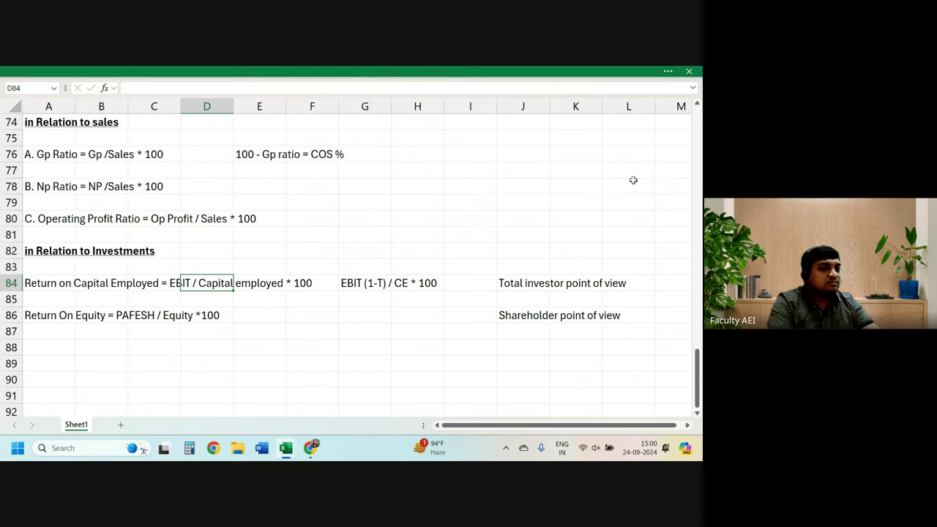
{"action": "key", "text": "Left"}
{"action": "key", "text": "Left"}
{"action": "key", "text": "Right"}
{"action": "key", "text": "Right"}
{"action": "key", "text": "Right"}
{"action": "key", "text": "Right"}
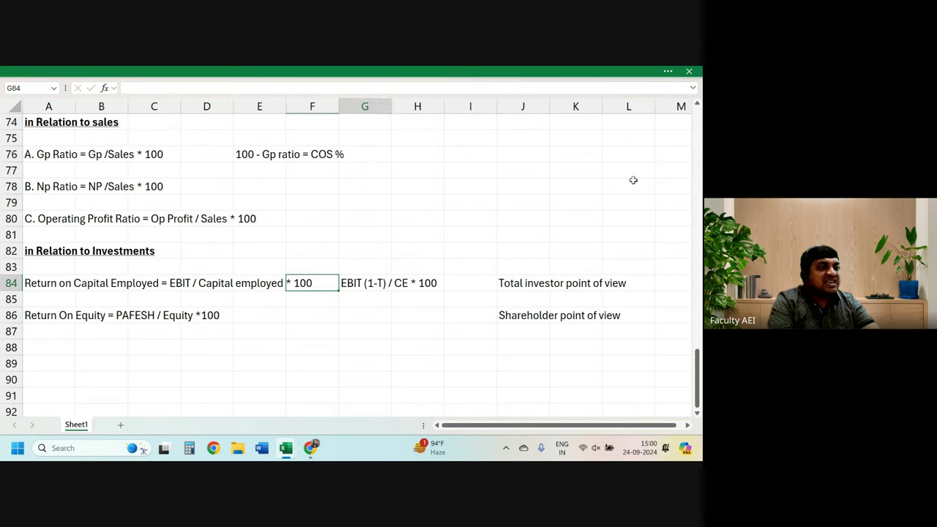
{"action": "key", "text": "Right"}
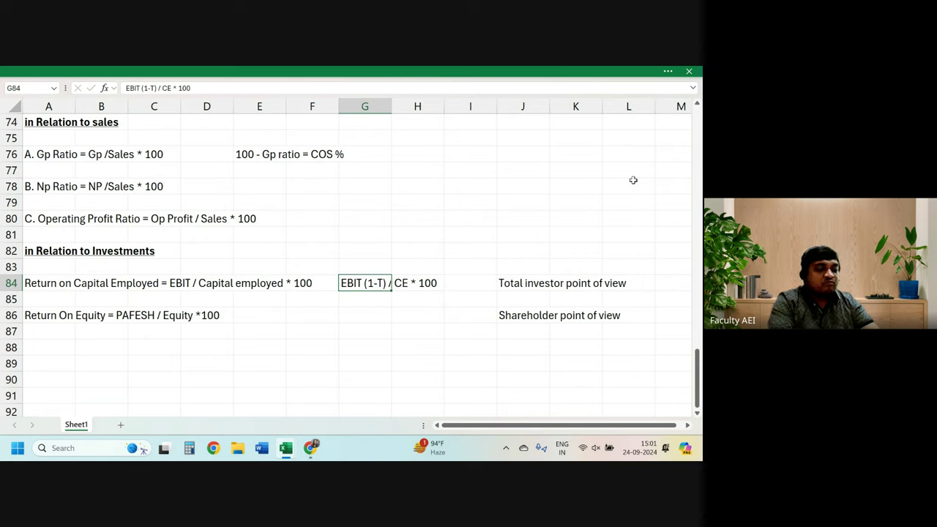
{"action": "key", "text": "Down"}
{"action": "key", "text": "Down"}
{"action": "key", "text": "Left"}
{"action": "key", "text": "Left"}
{"action": "key", "text": "Left"}
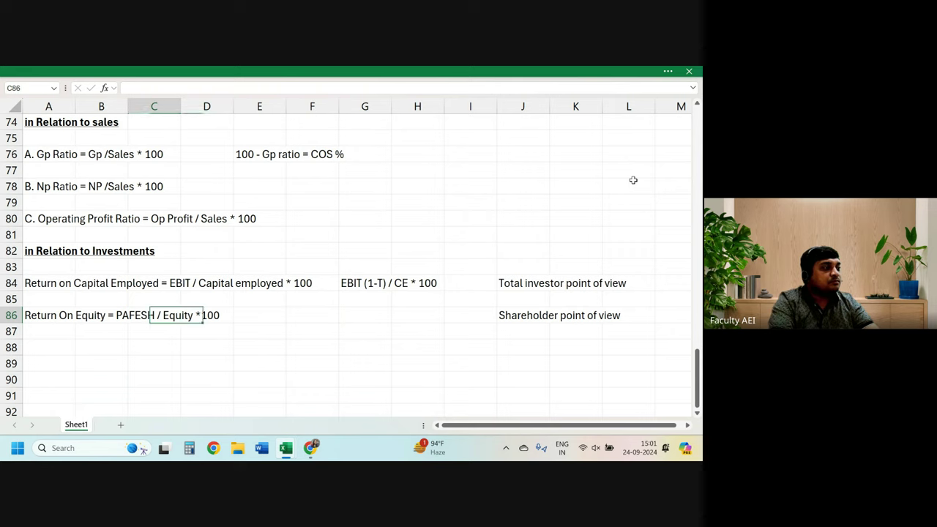
{"action": "key", "text": "Left"}
{"action": "key", "text": "Left"}
{"action": "key", "text": "Left"}
{"action": "key", "text": "Right"}
{"action": "key", "text": "Right"}
{"action": "key", "text": "Right"}
{"action": "key", "text": "Right"}
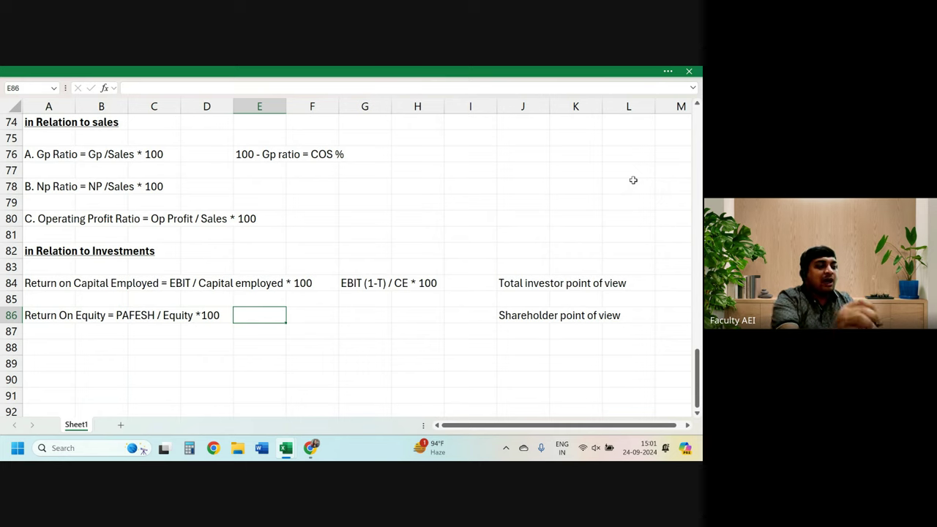
Enter 'or NP / Equity *100' in E86 as the alternative Return On Equity formula.
{"action": "type", "text": "or"}
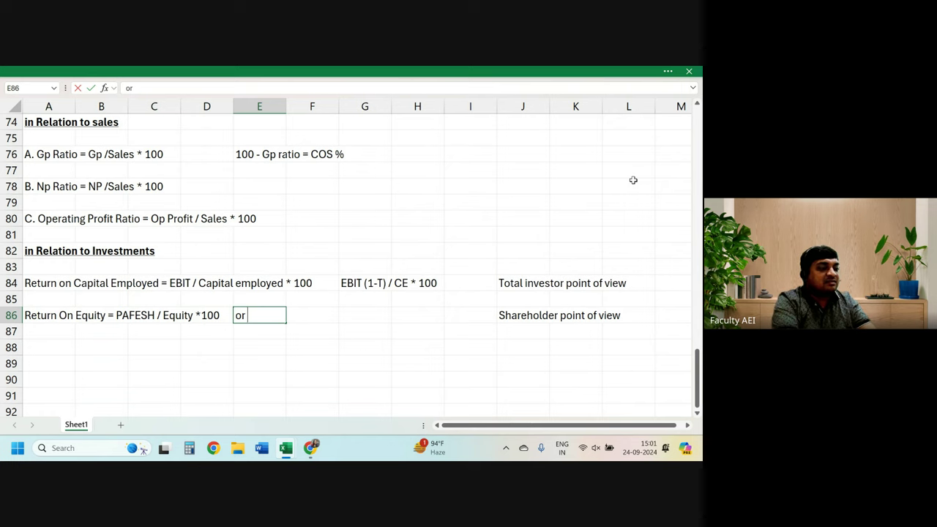
{"action": "type", "text": " NP"}
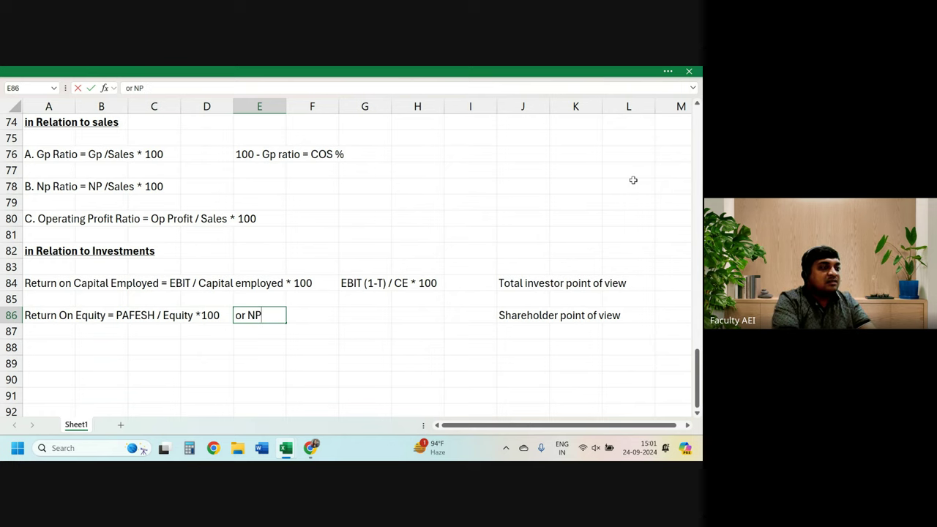
{"action": "type", "text": " / E"}
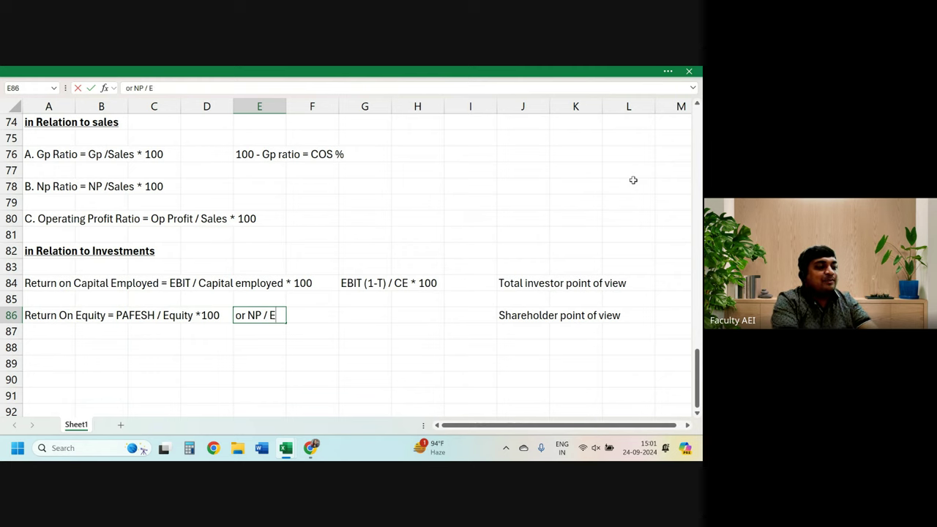
{"action": "type", "text": "quity"}
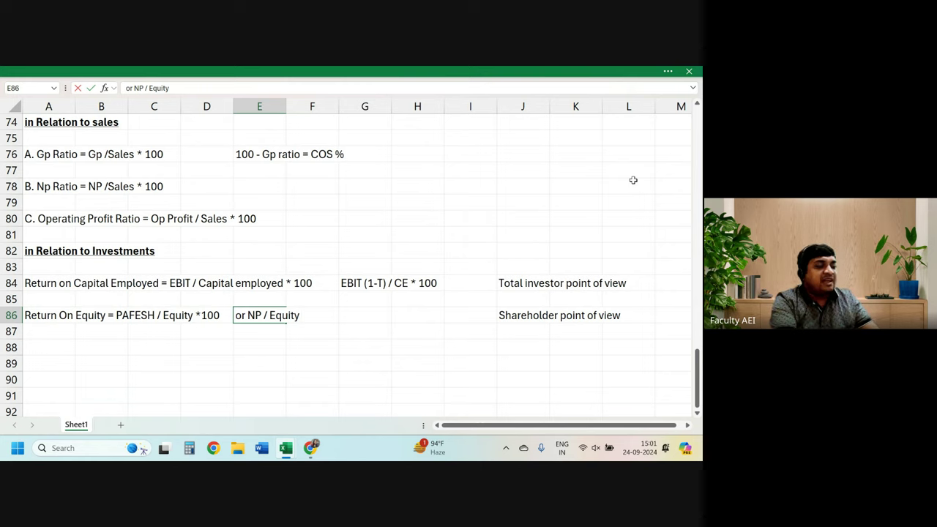
{"action": "type", "text": " *100"}
{"action": "key", "text": "Return"}
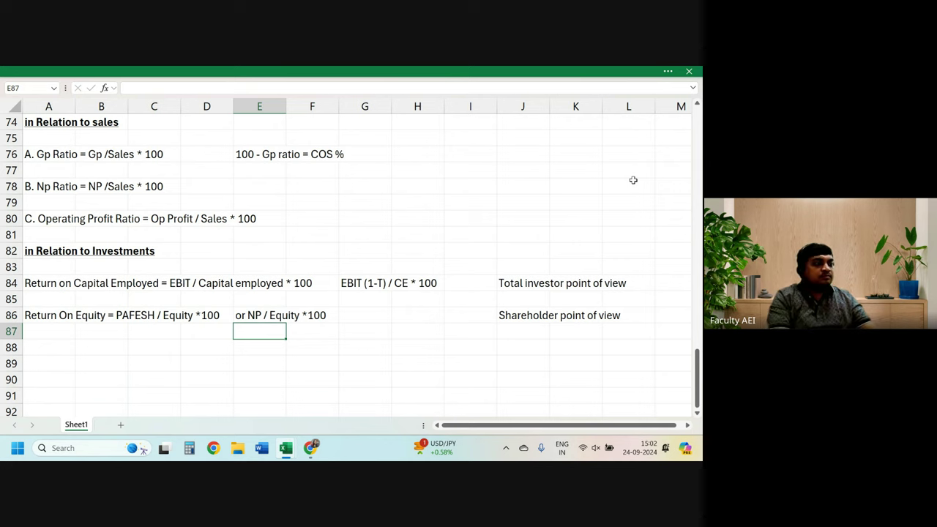
{"action": "key", "text": "Down"}
{"action": "key", "text": "Up"}
{"action": "key", "text": "Up"}
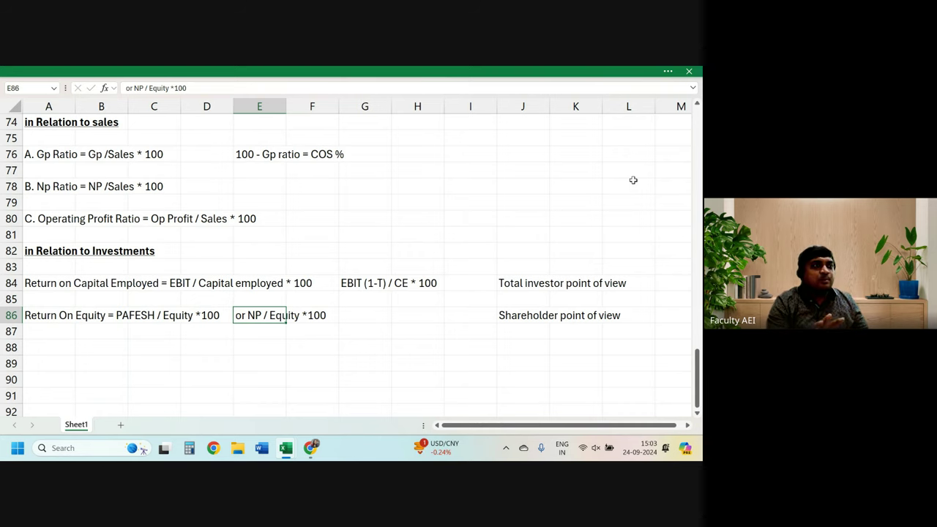
{"action": "key", "text": "Down"}
{"action": "key", "text": "Down"}
{"action": "key", "text": "Down"}
{"action": "key", "text": "Down"}
{"action": "key", "text": "Down"}
{"action": "key", "text": "Down"}
{"action": "key", "text": "Down"}
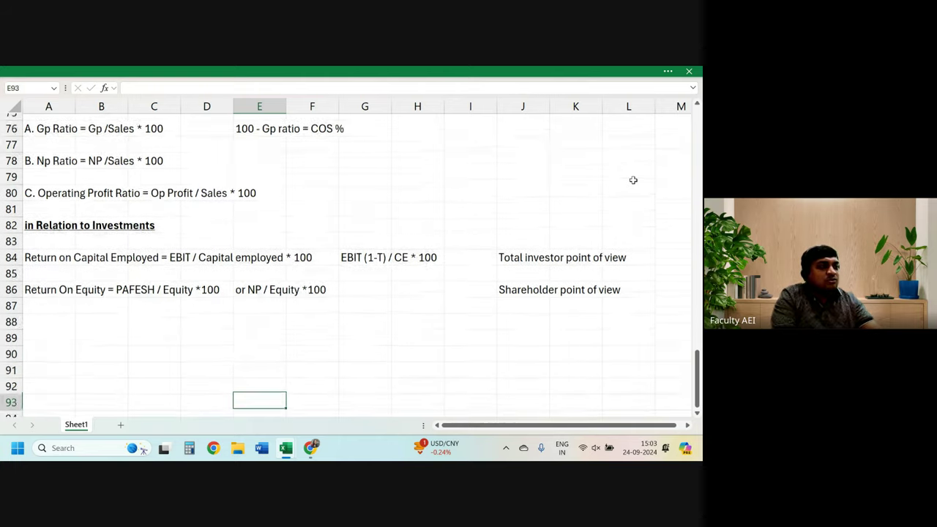
{"action": "key", "text": "Down"}
{"action": "key", "text": "Down"}
{"action": "key", "text": "Down"}
{"action": "key", "text": "Down"}
{"action": "key", "text": "Down"}
{"action": "key", "text": "Down"}
{"action": "key", "text": "Down"}
{"action": "key", "text": "Down"}
{"action": "key", "text": "Down"}
{"action": "key", "text": "Down"}
{"action": "key", "text": "Down"}
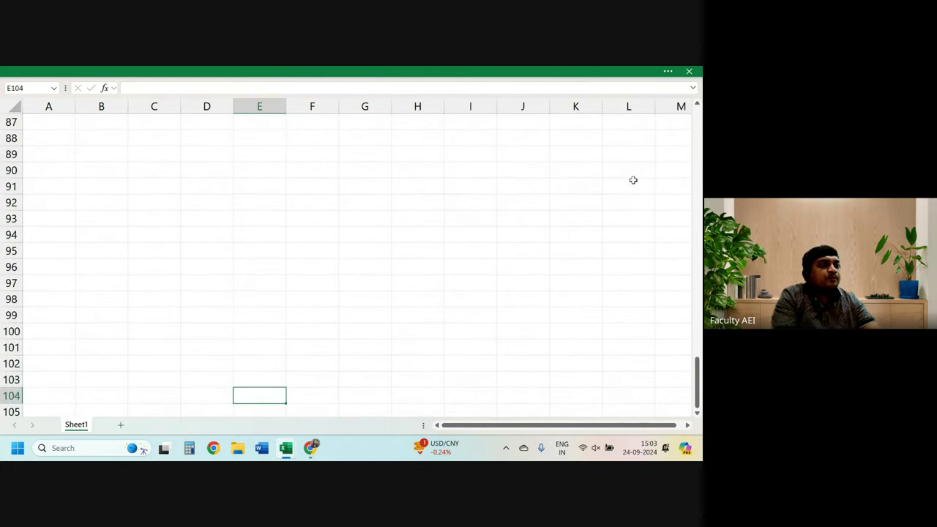
{"action": "key", "text": "Up"}
{"action": "key", "text": "Up"}
{"action": "key", "text": "Up"}
{"action": "key", "text": "Up"}
{"action": "key", "text": "Up"}
{"action": "key", "text": "Up"}
Head E89 'Co A', label B91 'NP' and enter 2 cr for Co A.
{"action": "type", "text": "C"}
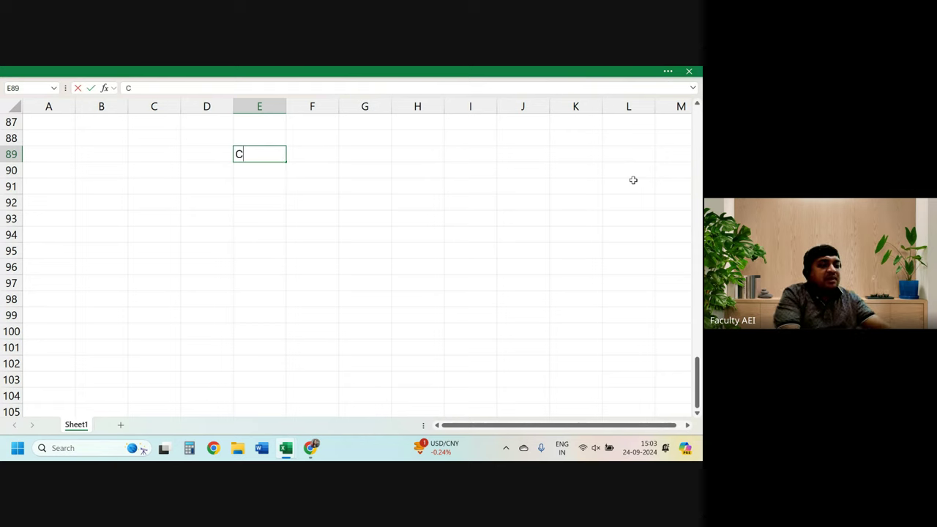
{"action": "type", "text": "o A"}
{"action": "key", "text": "Return"}
{"action": "key", "text": "Return"}
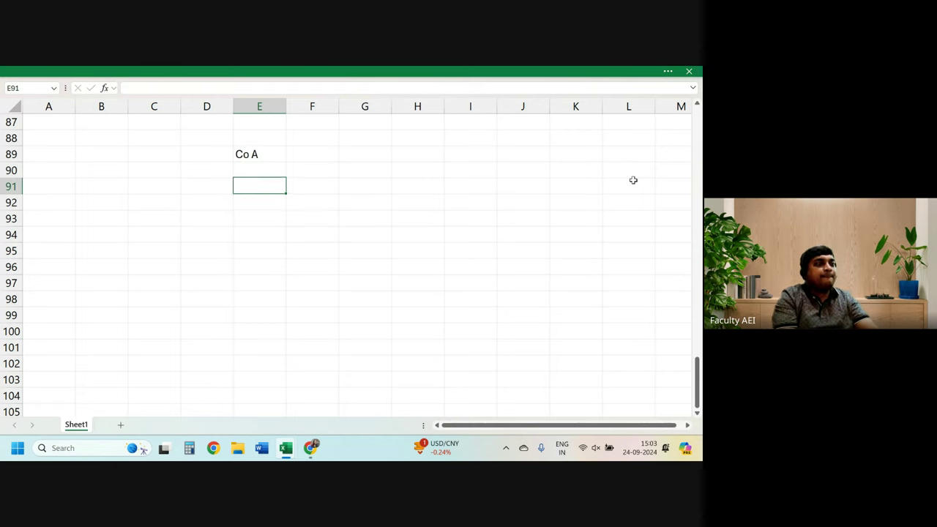
{"action": "key", "text": "Left"}
{"action": "key", "text": "Left"}
{"action": "key", "text": "Left"}
{"action": "key", "text": "Right"}
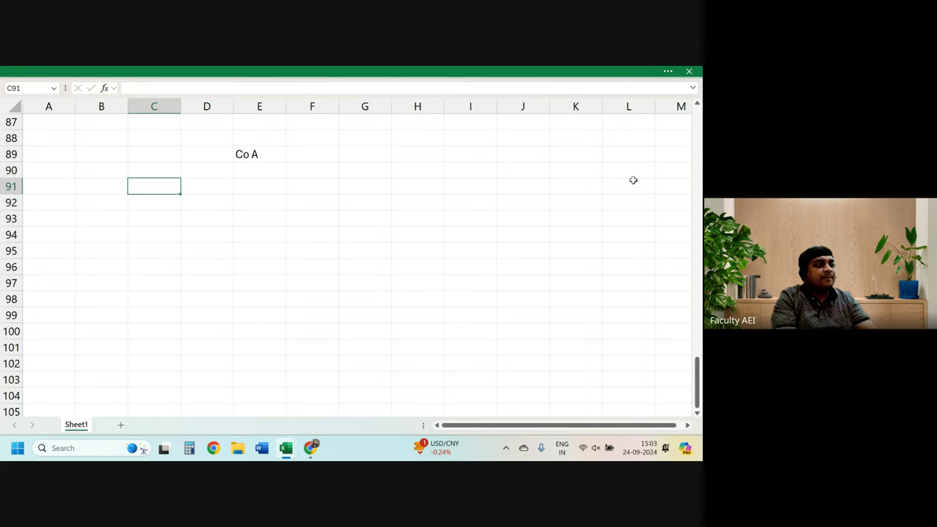
{"action": "key", "text": "Right"}
{"action": "key", "text": "Left"}
{"action": "key", "text": "Left"}
{"action": "type", "text": "NP"}
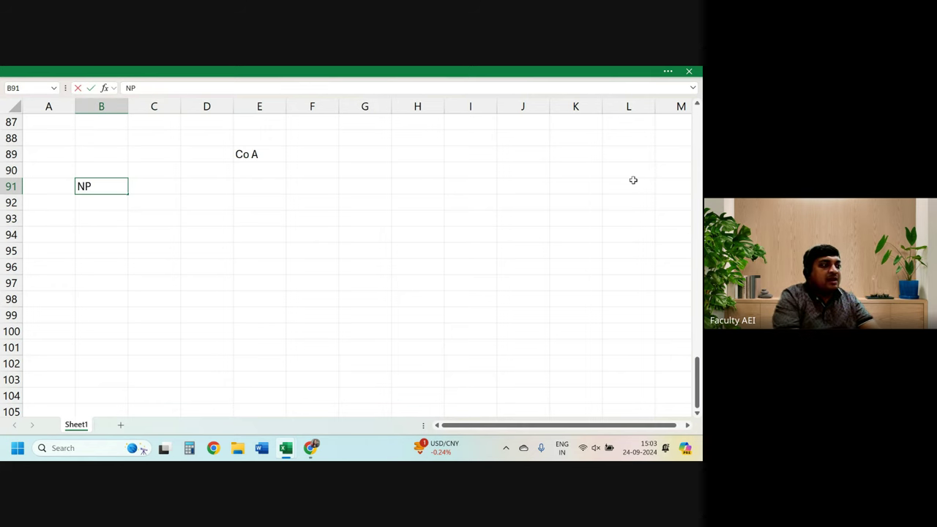
{"action": "key", "text": "Right"}
{"action": "key", "text": "Right"}
{"action": "key", "text": "Right"}
{"action": "type", "text": "2 "}
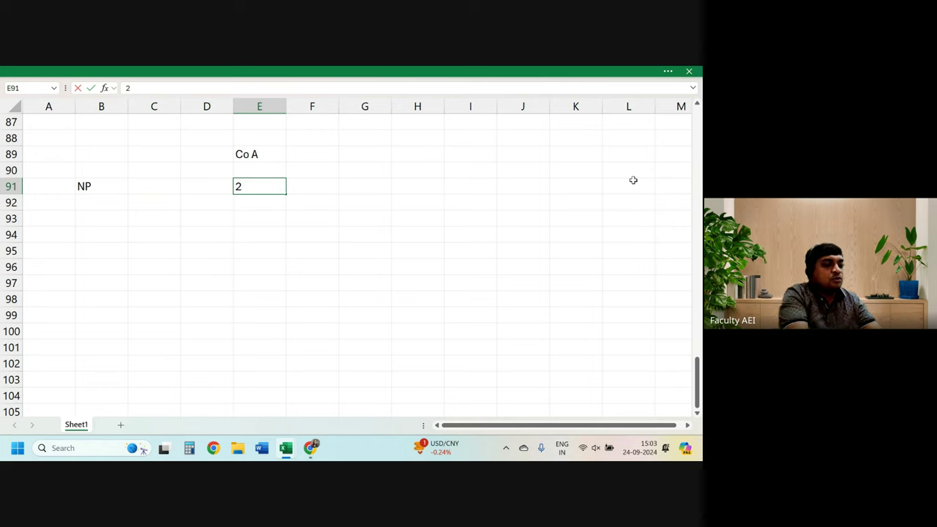
{"action": "type", "text": "cr"}
{"action": "key", "text": "Return"}
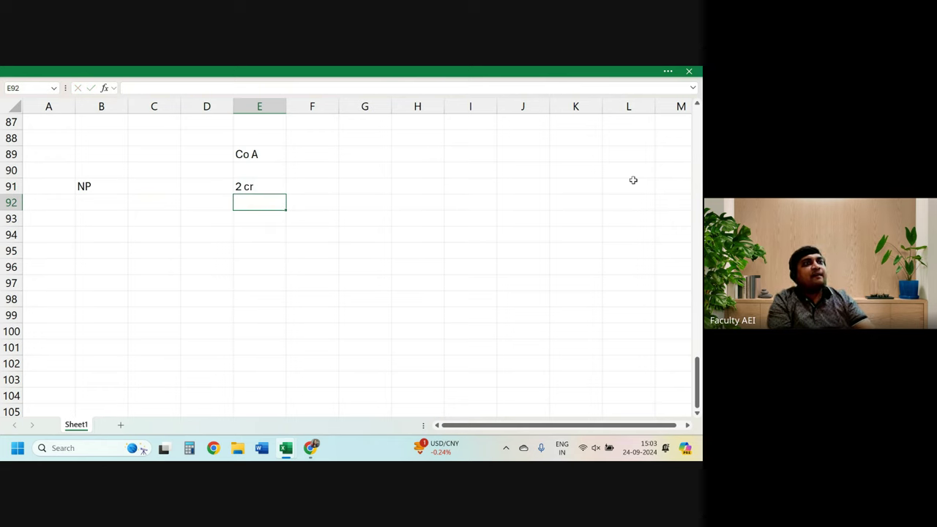
Head G89 'Co B' and enter its NP as 5 cr, correcting 'Cr' to lowercase.
{"action": "key", "text": "Up"}
{"action": "key", "text": "Up"}
{"action": "key", "text": "Up"}
{"action": "key", "text": "Right"}
{"action": "key", "text": "Right"}
{"action": "type", "text": "C"}
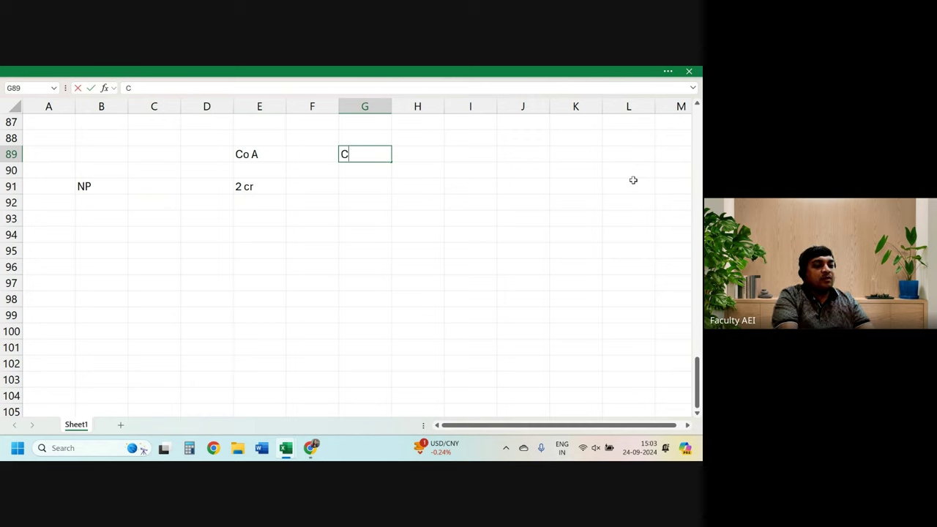
{"action": "type", "text": "o B"}
{"action": "key", "text": "Return"}
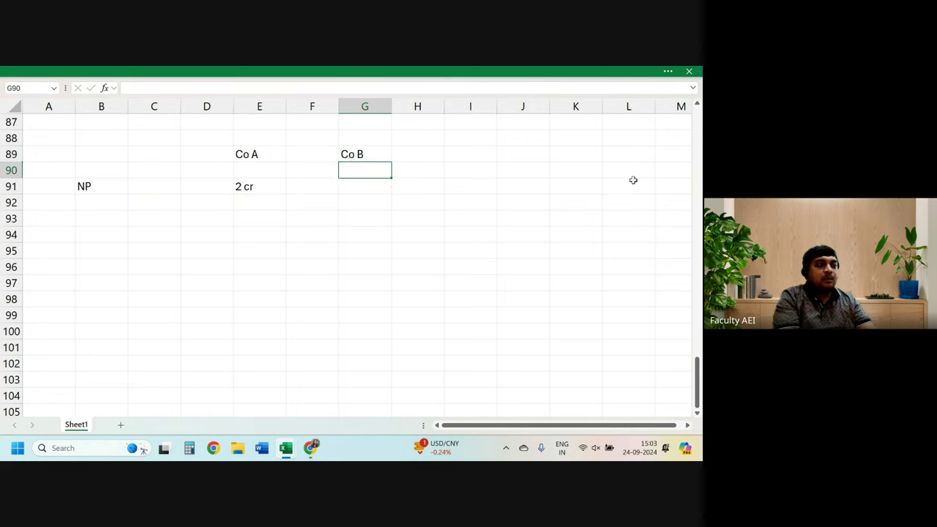
{"action": "key", "text": "Return"}
{"action": "type", "text": "5"}
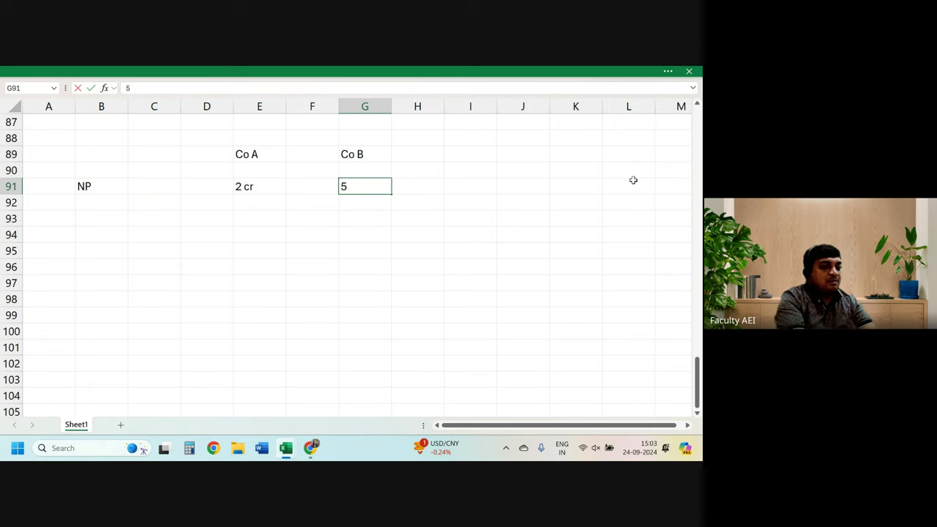
{"action": "type", "text": " Cr"}
{"action": "key", "text": "Return"}
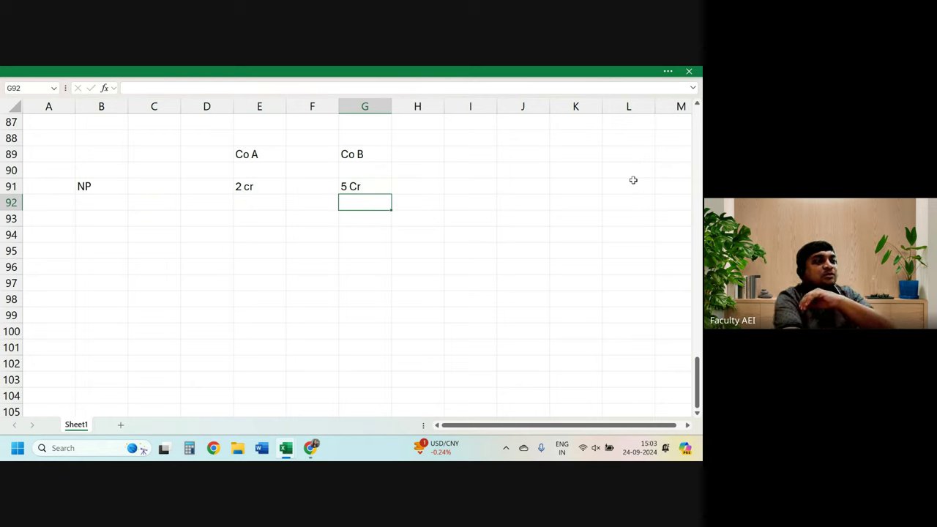
{"action": "key", "text": "Up"}
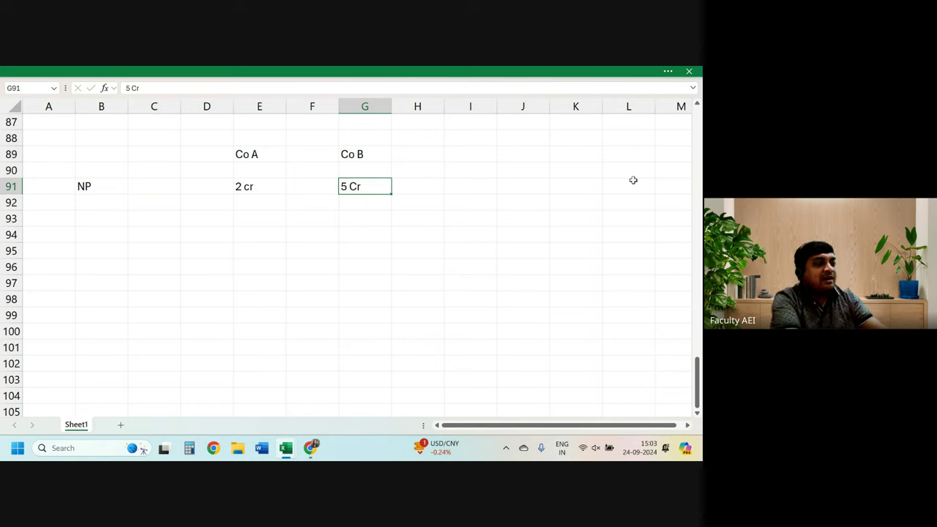
{"action": "key", "text": "F2"}
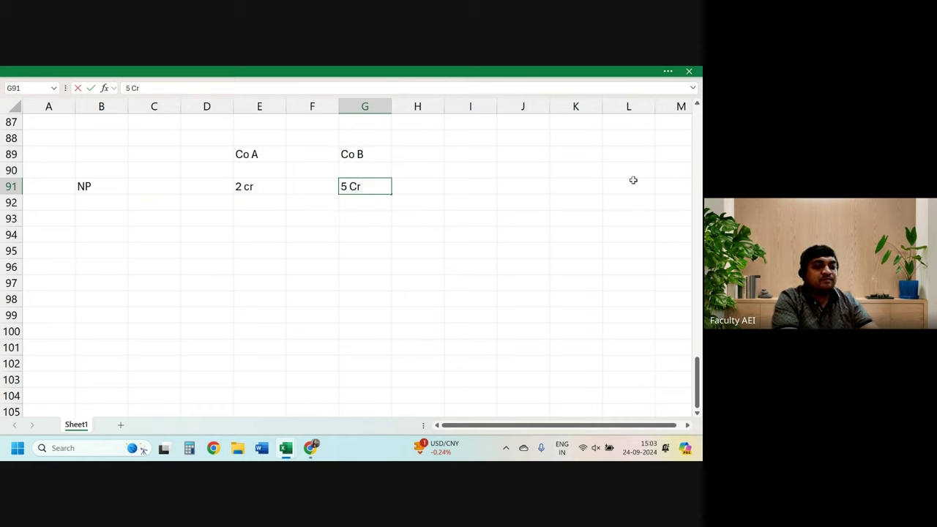
{"action": "key", "text": "BackSpace"}
{"action": "key", "text": "BackSpace"}
{"action": "type", "text": "cr"}
{"action": "key", "text": "Return"}
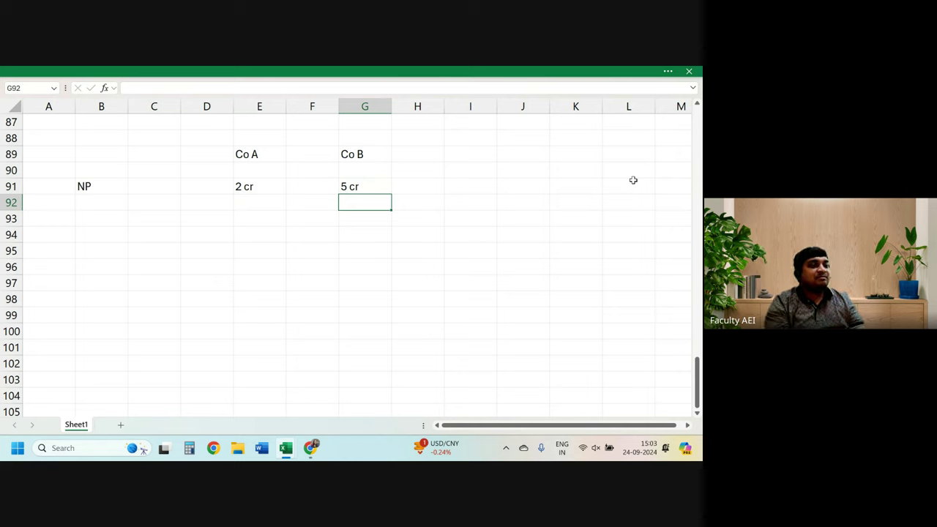
Add a Sales label in B93 with 10 cr for Co A and 100 cr for Co B.
{"action": "key", "text": "Down"}
{"action": "key", "text": "Left"}
{"action": "key", "text": "Left"}
{"action": "key", "text": "Left"}
{"action": "key", "text": "Left"}
{"action": "key", "text": "Left"}
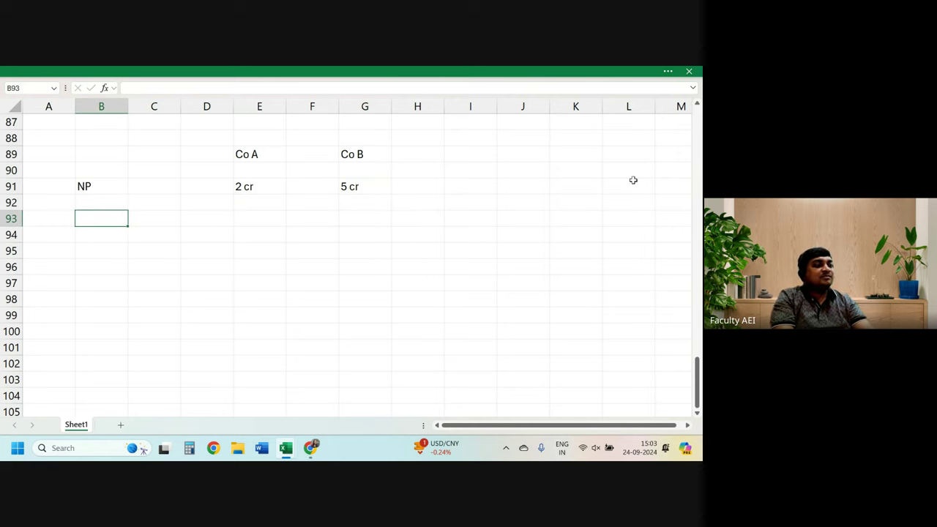
{"action": "type", "text": "Sales"}
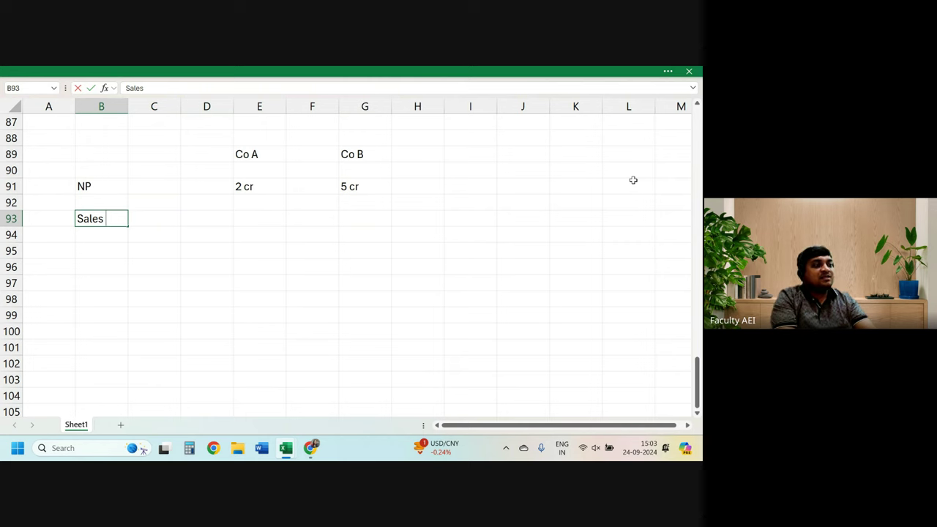
{"action": "key", "text": "Right"}
{"action": "key", "text": "Right"}
{"action": "key", "text": "Right"}
{"action": "type", "text": "10 "}
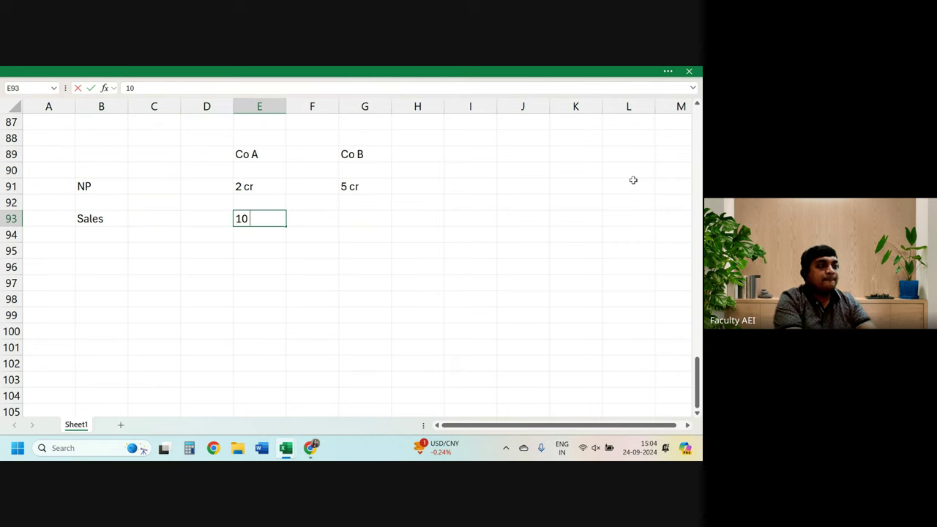
{"action": "type", "text": "cr"}
{"action": "key", "text": "Return"}
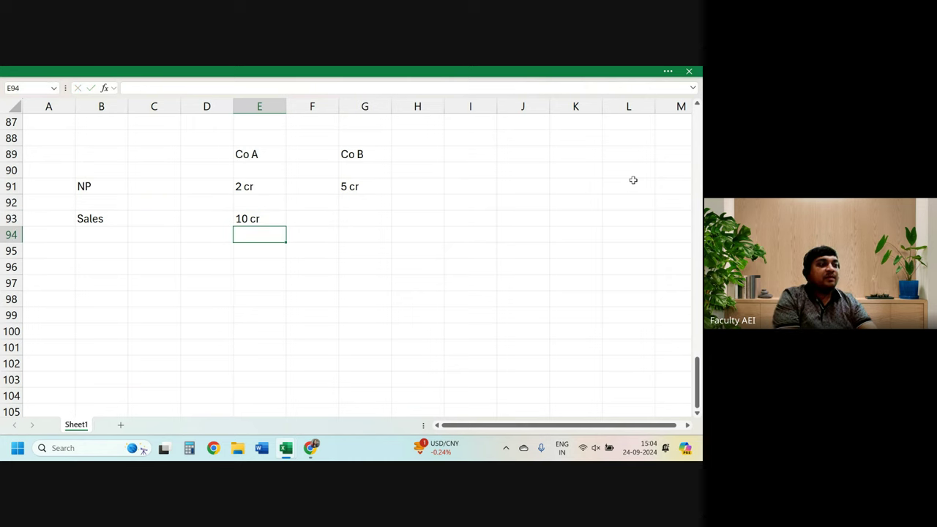
{"action": "key", "text": "Up"}
{"action": "key", "text": "Right"}
{"action": "key", "text": "Right"}
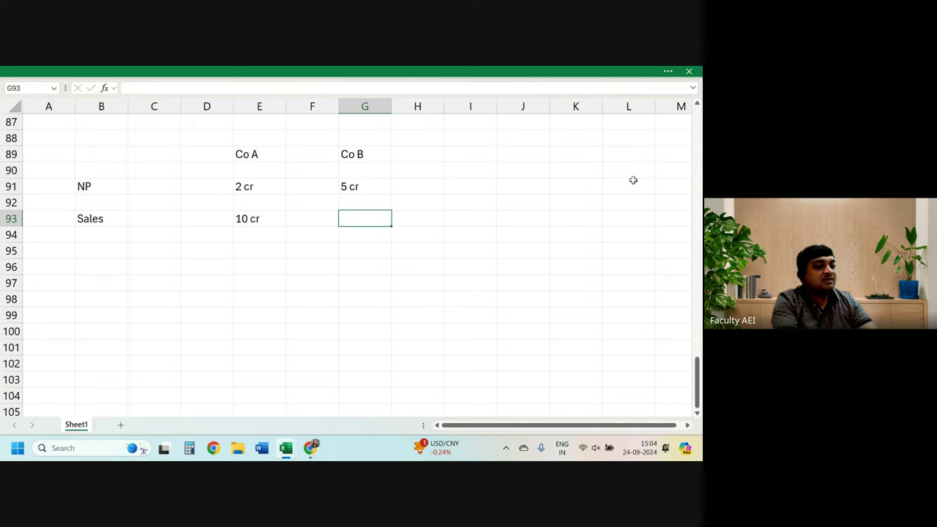
{"action": "type", "text": "100"}
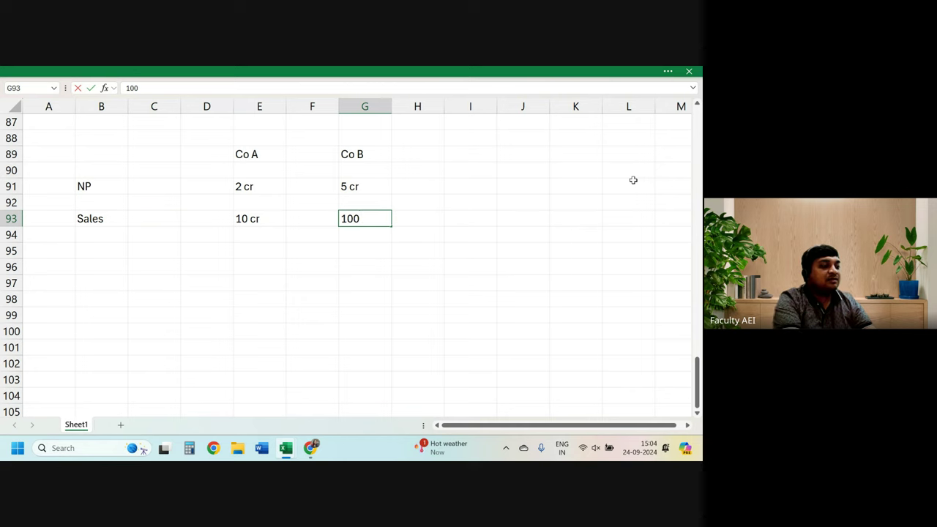
{"action": "type", "text": " cr"}
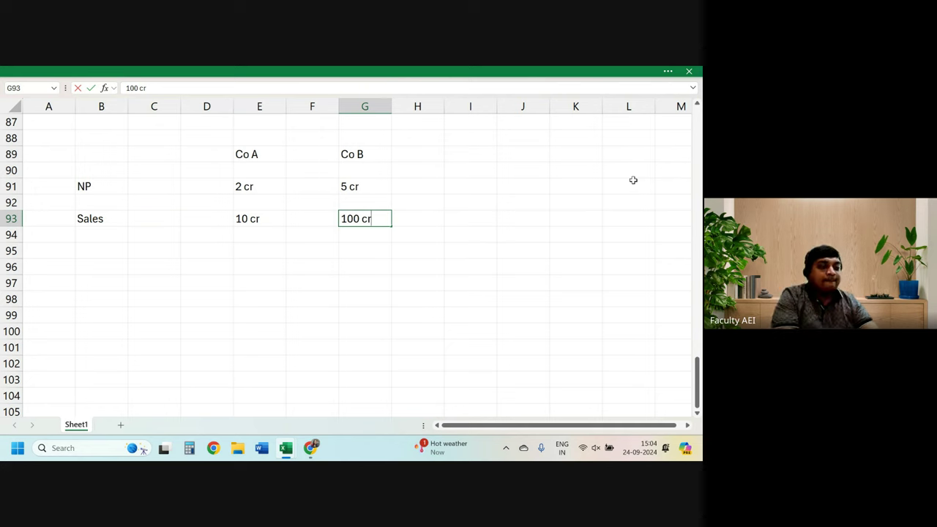
{"action": "key", "text": "Return"}
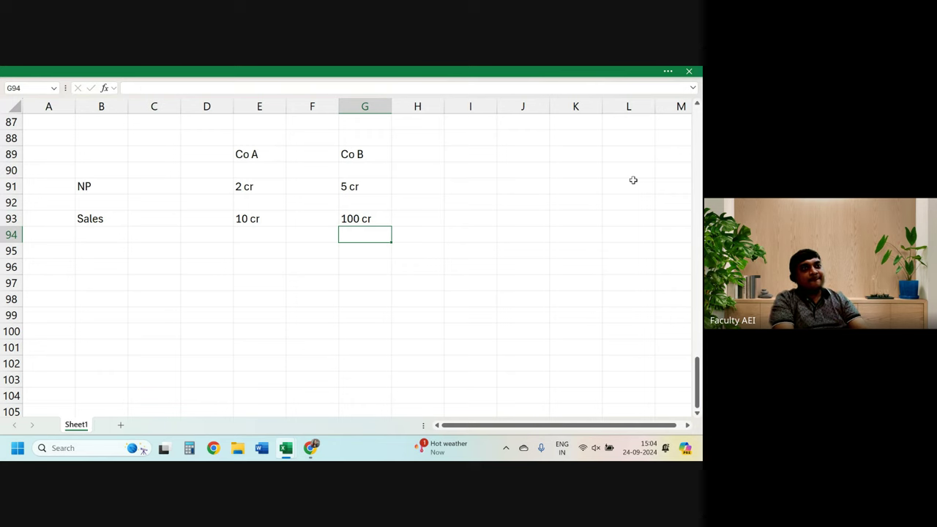
Correct Co B's sales figure in G93 to 50 cr.
{"action": "key", "text": "Up"}
{"action": "key", "text": "Up"}
{"action": "key", "text": "Down"}
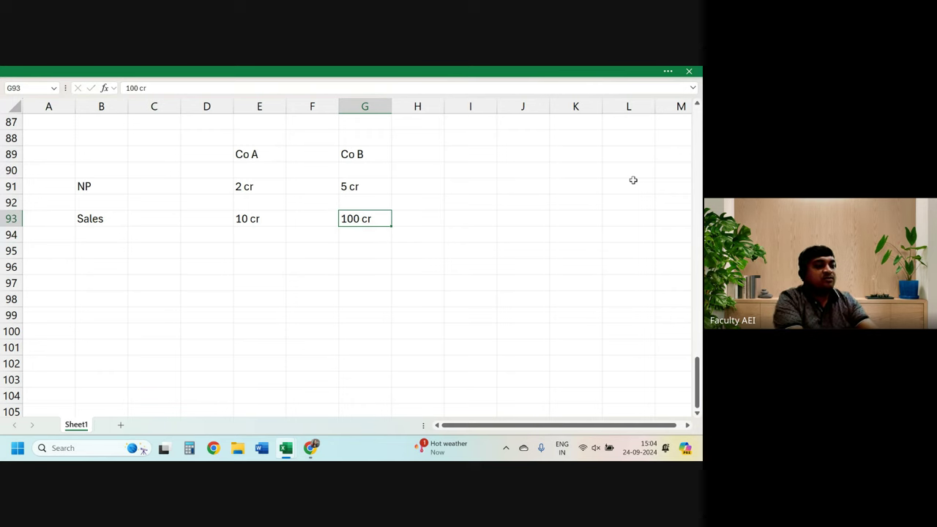
{"action": "type", "text": "50 cr"}
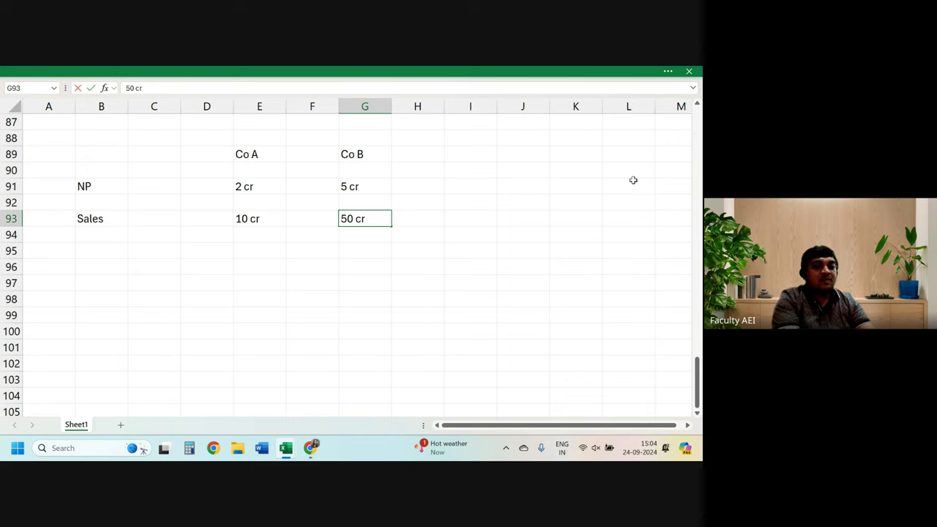
{"action": "key", "text": "Return"}
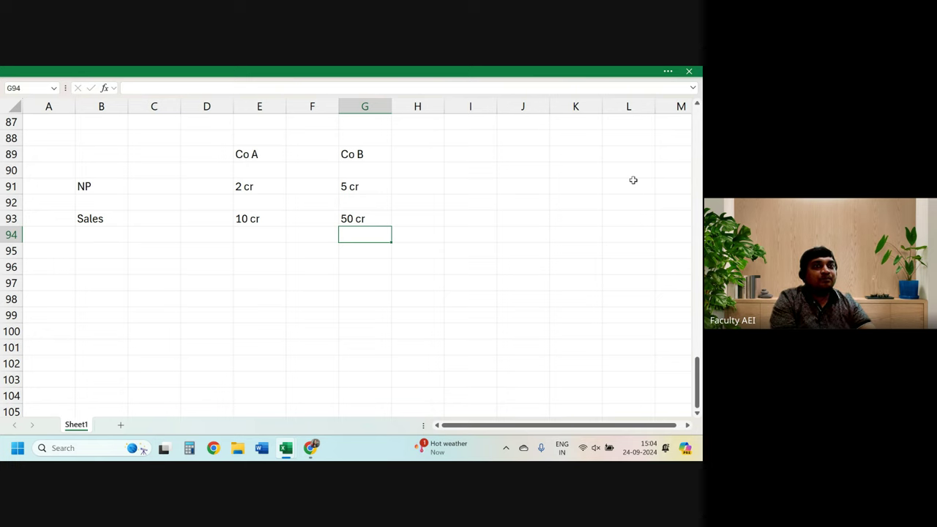
{"action": "key", "text": "Left"}
{"action": "key", "text": "Left"}
{"action": "key", "text": "Left"}
{"action": "key", "text": "Left"}
{"action": "key", "text": "Left"}
{"action": "key", "text": "Down"}
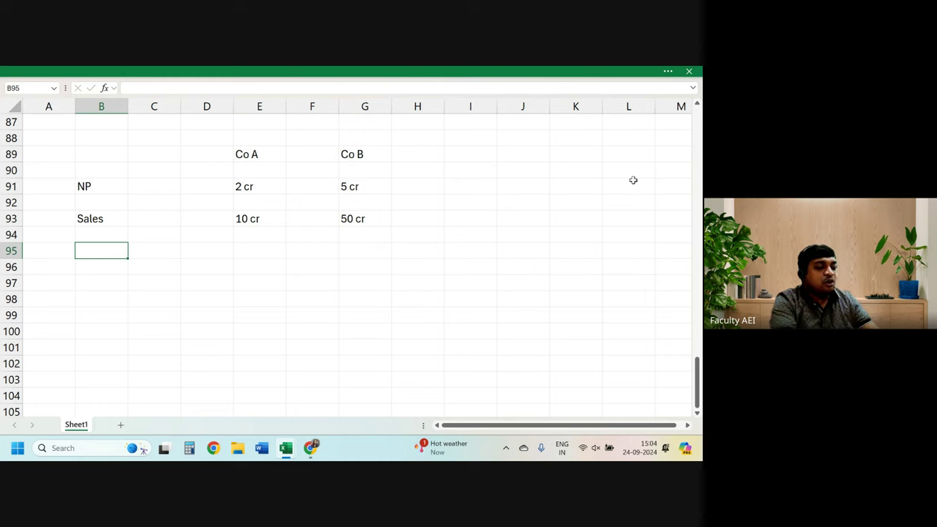
Enter 'Gross Margin %' in B95 with 20% for Co A and 10% for Co B.
{"action": "type", "text": "Gro"}
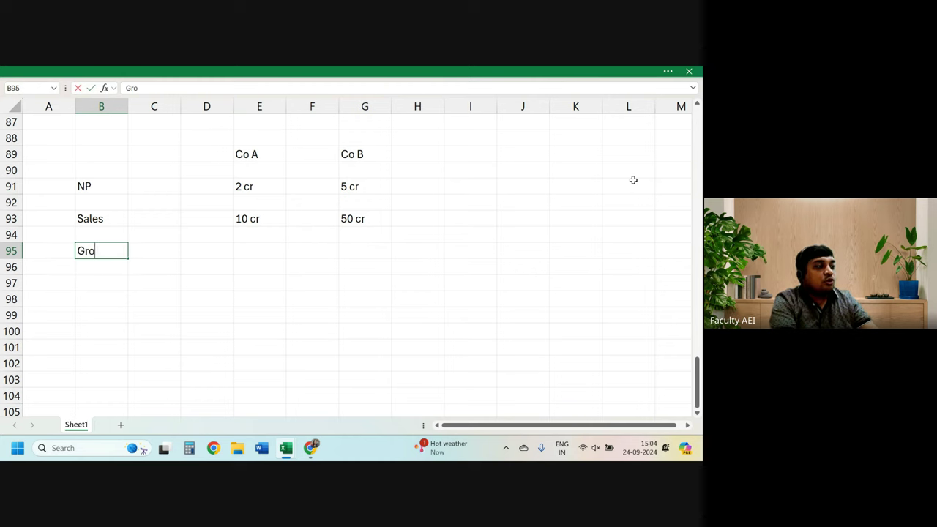
{"action": "type", "text": "ss"}
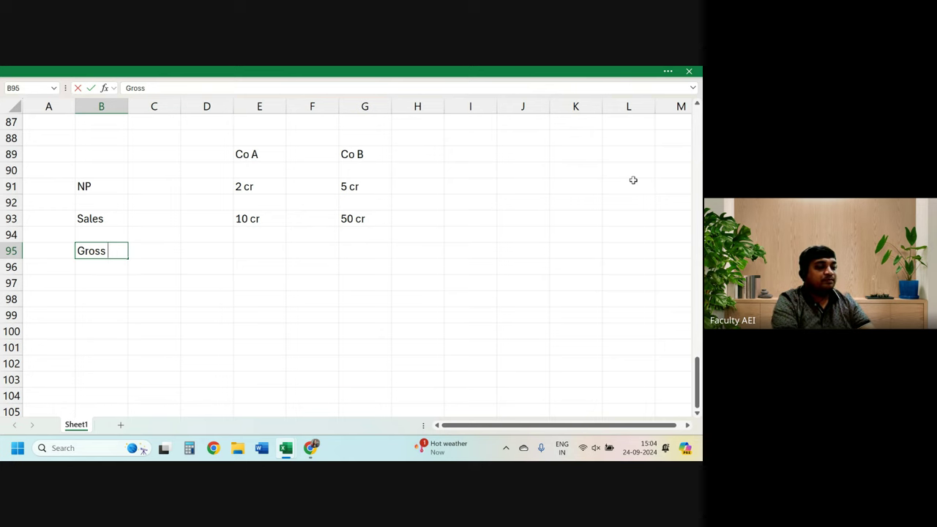
{"action": "type", "text": "Marg"}
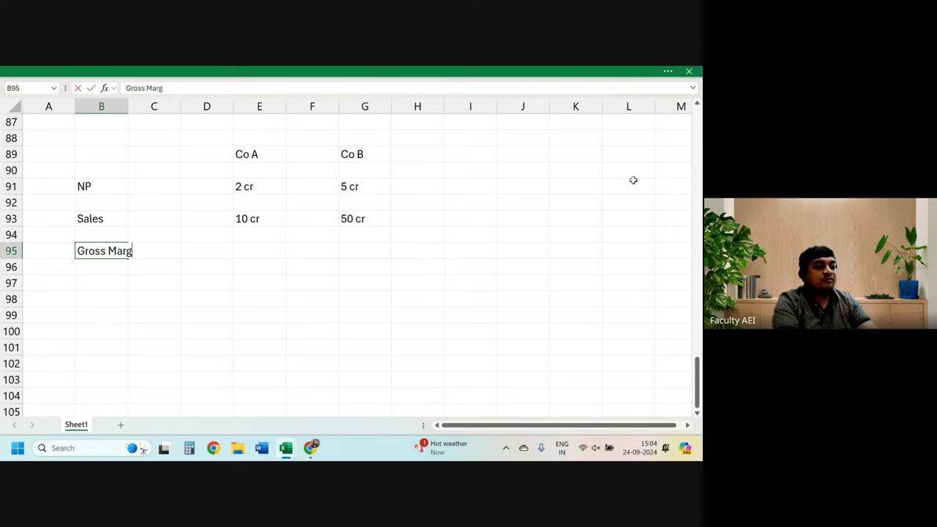
{"action": "type", "text": "in %"}
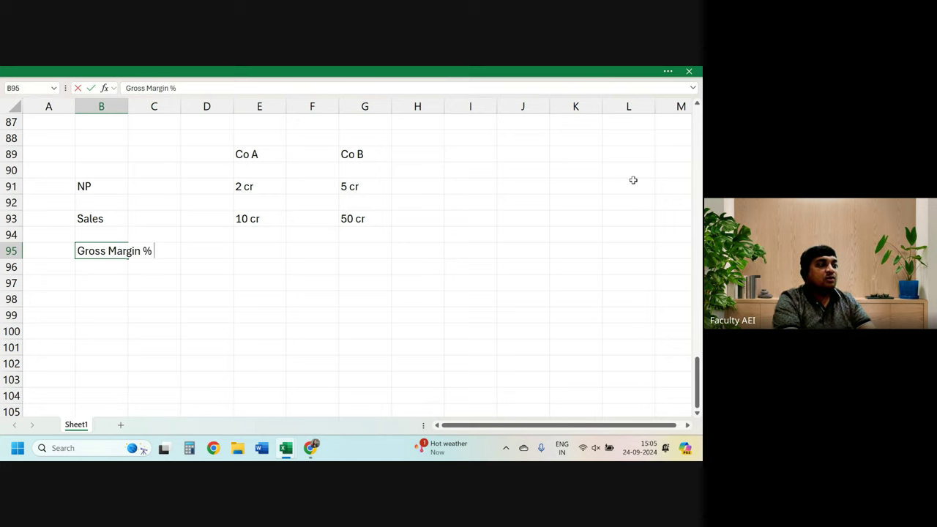
{"action": "key", "text": "Tab"}
{"action": "key", "text": "Tab"}
{"action": "key", "text": "Tab"}
{"action": "type", "text": "20"}
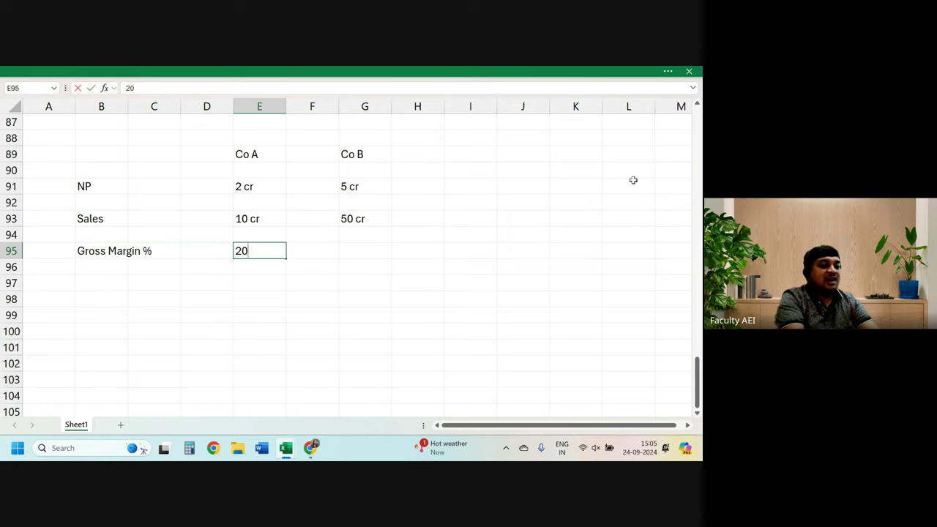
{"action": "type", "text": "%"}
{"action": "key", "text": "Return"}
{"action": "key", "text": "Up"}
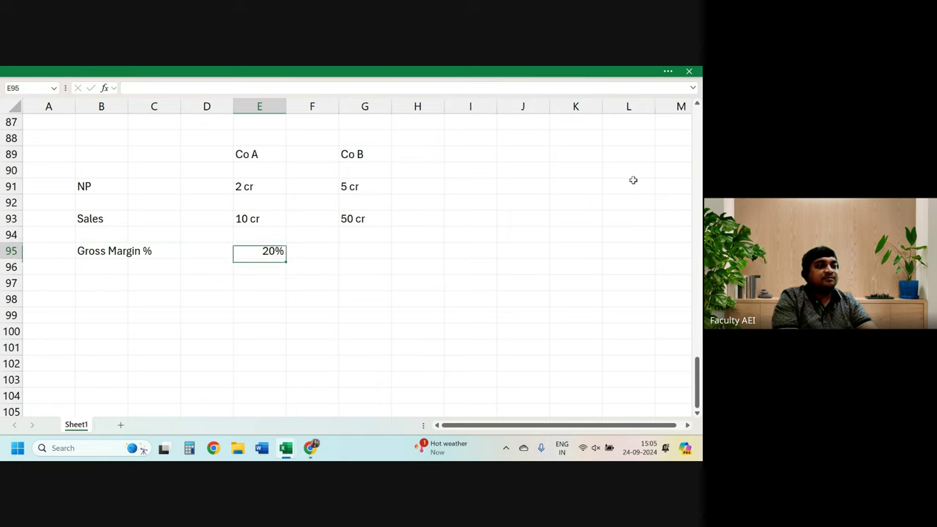
{"action": "key", "text": "Tab"}
{"action": "key", "text": "Tab"}
{"action": "type", "text": "10%"}
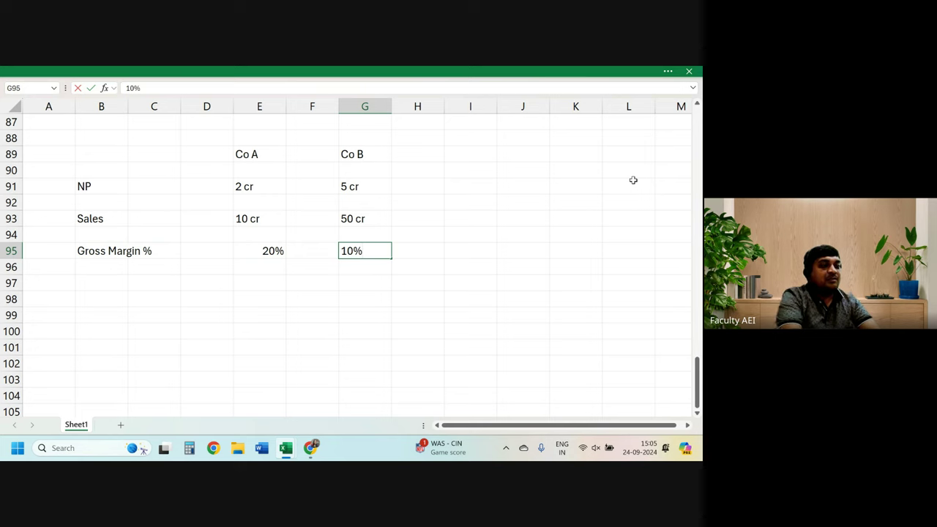
{"action": "key", "text": "Return"}
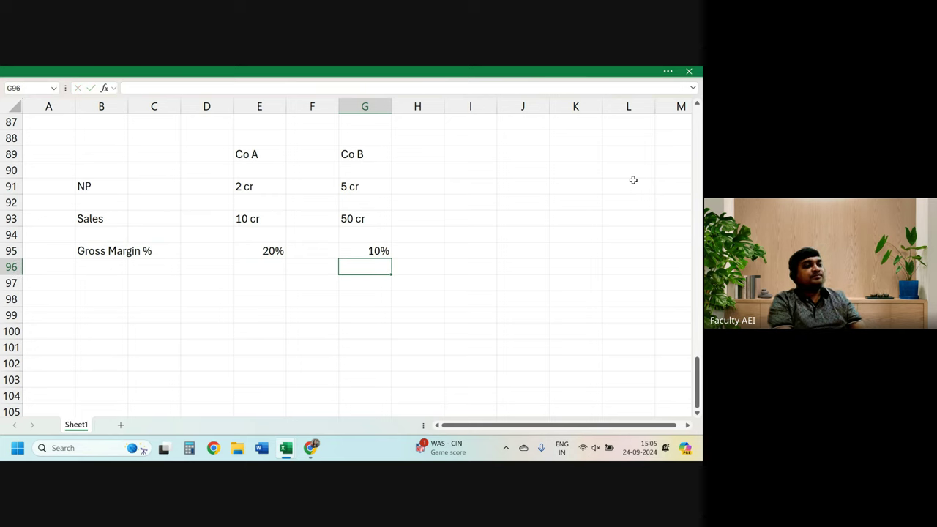
{"action": "key", "text": "Down"}
{"action": "key", "text": "Left"}
{"action": "key", "text": "Left"}
{"action": "key", "text": "Left"}
{"action": "key", "text": "Left"}
{"action": "key", "text": "Left"}
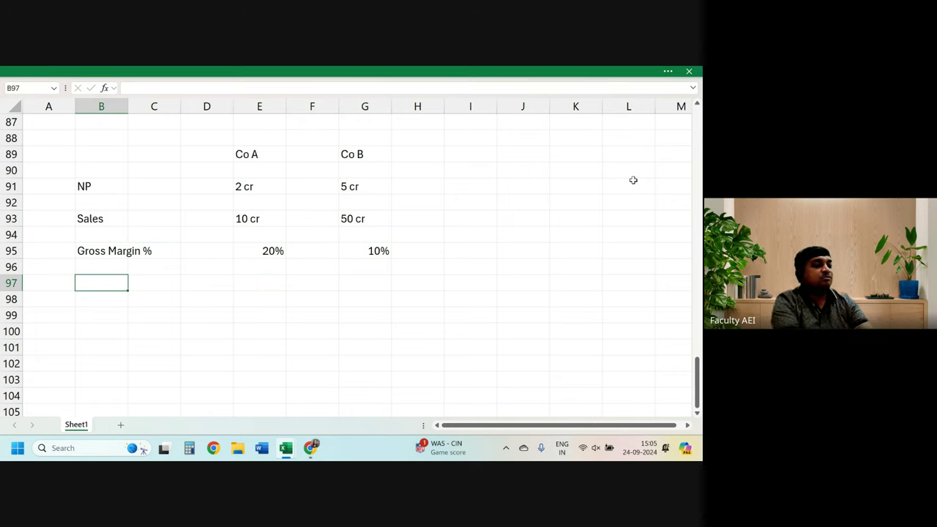
Label row 97 'Capital Employed' with 5 cr for Co A and 10 cr for Co B.
{"action": "type", "text": "Capita"}
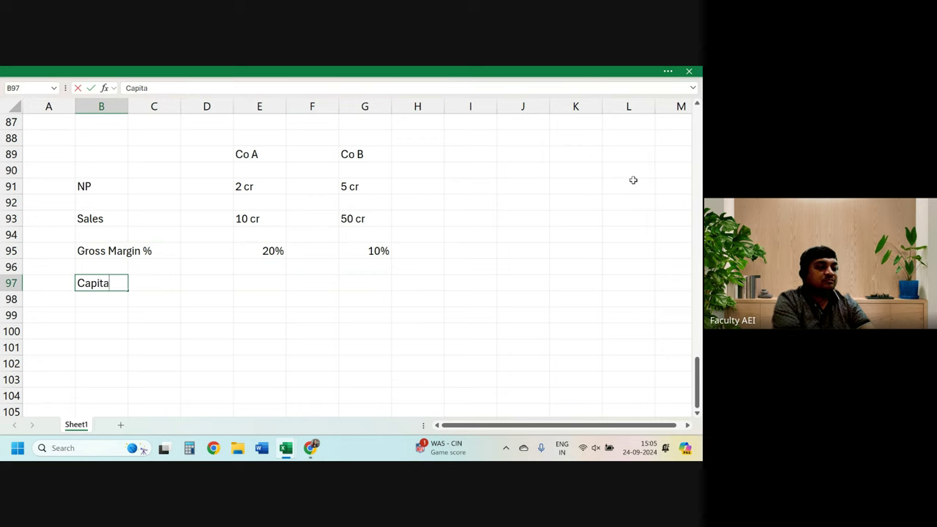
{"action": "type", "text": "l Empl"}
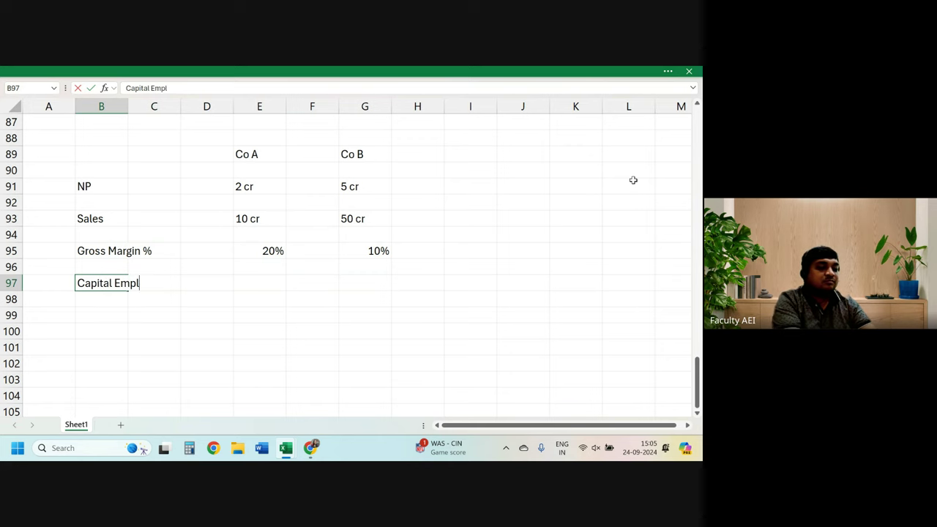
{"action": "type", "text": "oyed"}
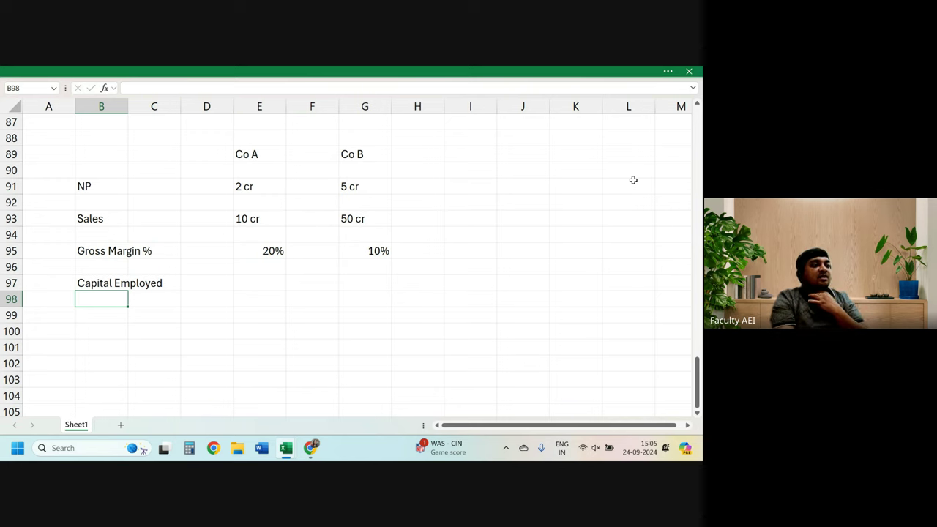
{"action": "key", "text": "Up"}
{"action": "key", "text": "Right"}
{"action": "key", "text": "Right"}
{"action": "key", "text": "Right"}
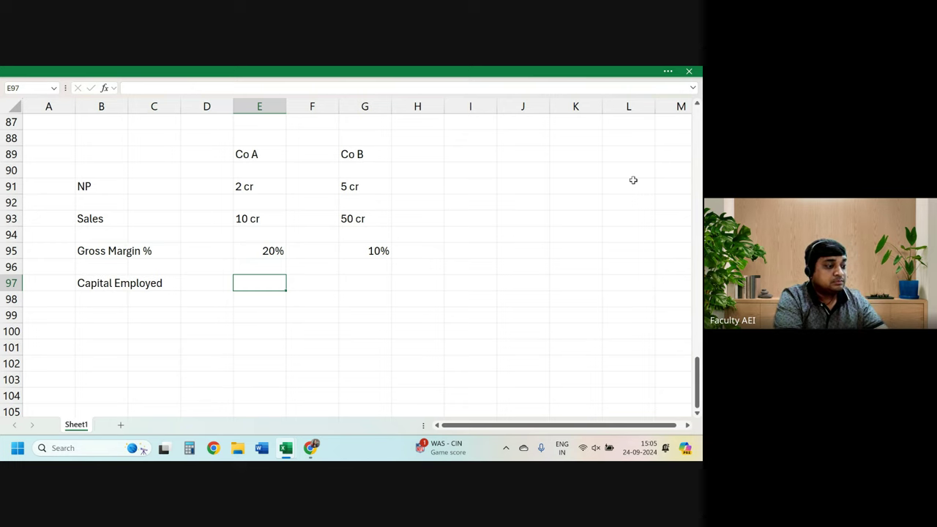
{"action": "type", "text": "5 cr"}
{"action": "key", "text": "Return"}
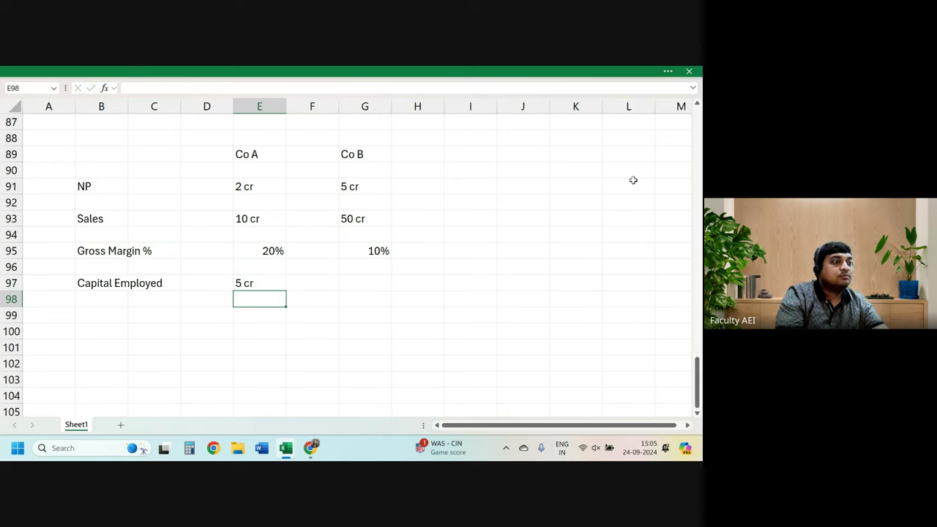
{"action": "key", "text": "Up"}
{"action": "key", "text": "Right"}
{"action": "key", "text": "Right"}
{"action": "type", "text": "10"}
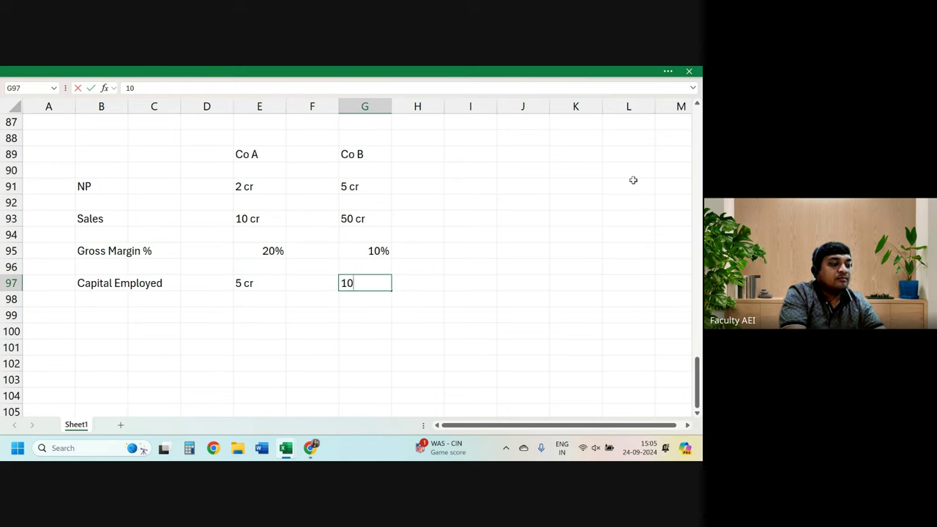
{"action": "type", "text": " cr"}
{"action": "key", "text": "Return"}
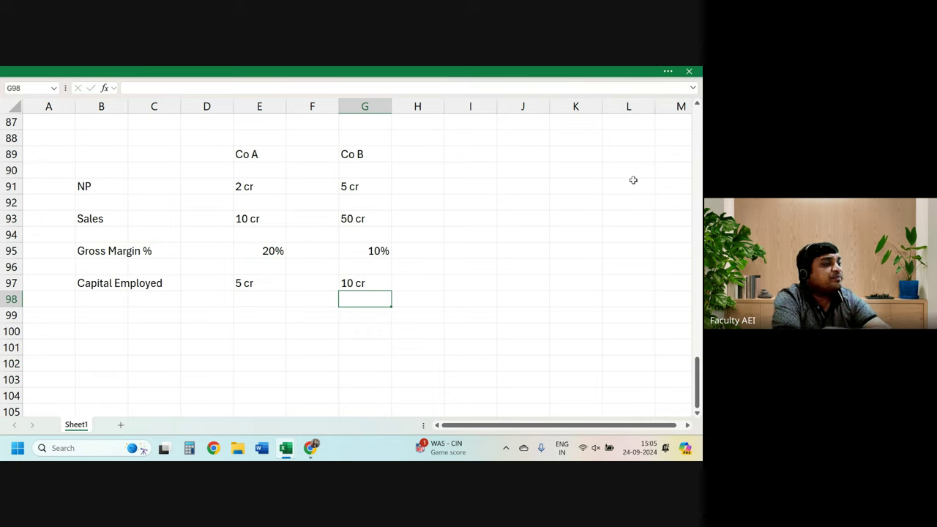
{"action": "key", "text": "Down"}
{"action": "key", "text": "Left"}
{"action": "key", "text": "Left"}
{"action": "key", "text": "Left"}
{"action": "key", "text": "Left"}
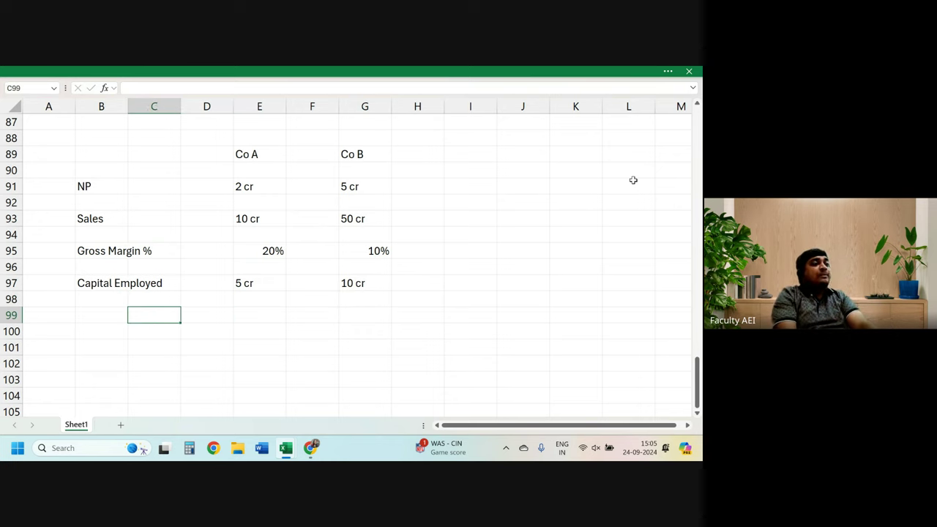
{"action": "key", "text": "Left"}
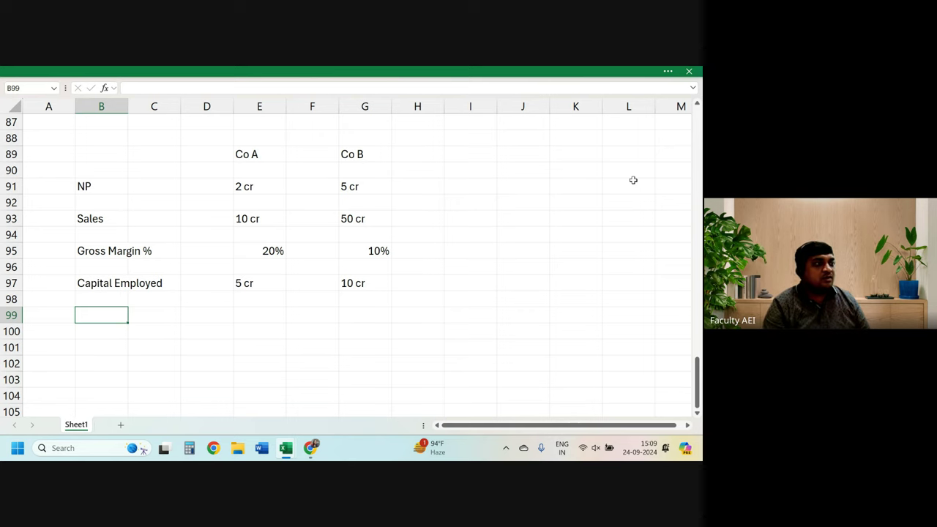
Step through Co A's figures from Capital Employed up to NP and back to review them.
{"action": "key", "text": "Right"}
{"action": "key", "text": "Up"}
{"action": "key", "text": "Up"}
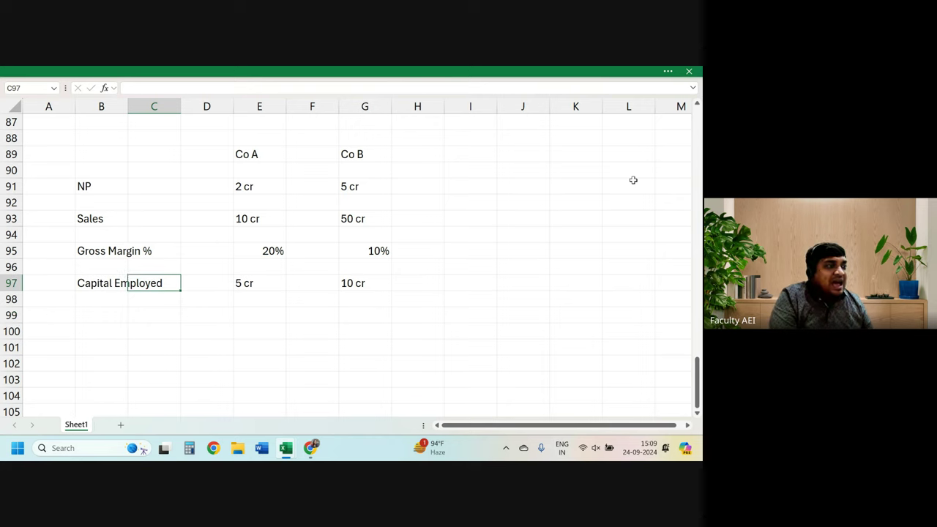
{"action": "key", "text": "Right"}
{"action": "key", "text": "Right"}
{"action": "key", "text": "Up"}
{"action": "key", "text": "Up"}
{"action": "key", "text": "Up"}
{"action": "key", "text": "Up"}
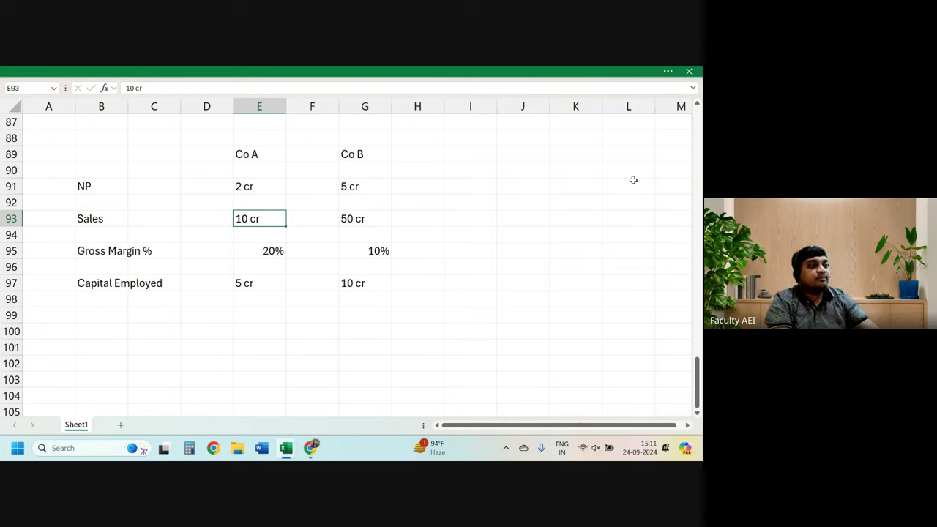
{"action": "key", "text": "Up"}
{"action": "key", "text": "Up"}
{"action": "key", "text": "Down"}
{"action": "key", "text": "Down"}
{"action": "key", "text": "Down"}
{"action": "key", "text": "Down"}
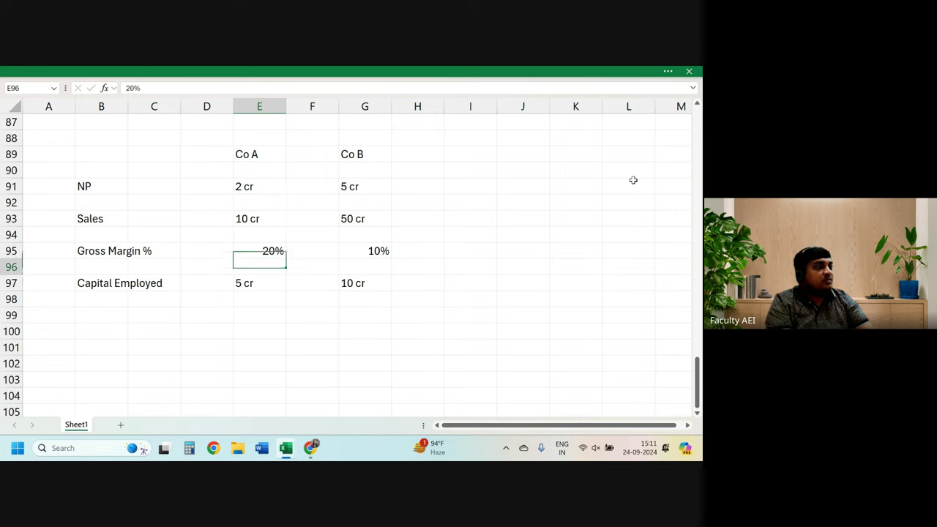
{"action": "key", "text": "Down"}
{"action": "key", "text": "Down"}
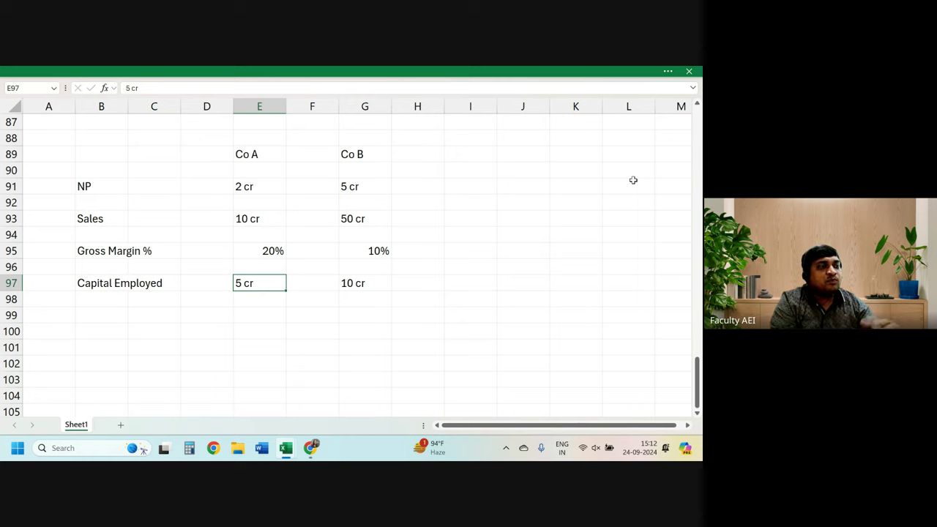
Add the 'Asset Turnover' label in B99 with the note 'Sales / Capital Employed' beneath it.
{"action": "key", "text": "Down"}
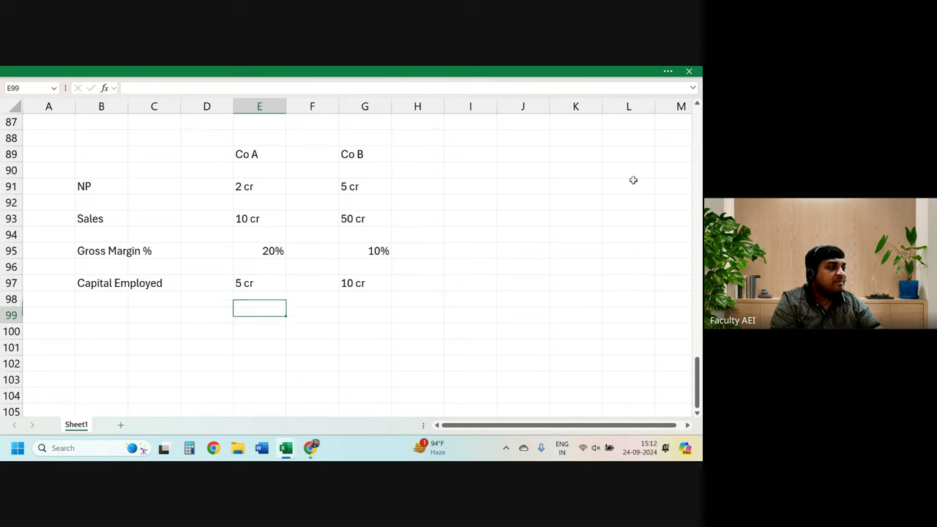
{"action": "key", "text": "Down"}
{"action": "key", "text": "Left"}
{"action": "key", "text": "Left"}
{"action": "key", "text": "Left"}
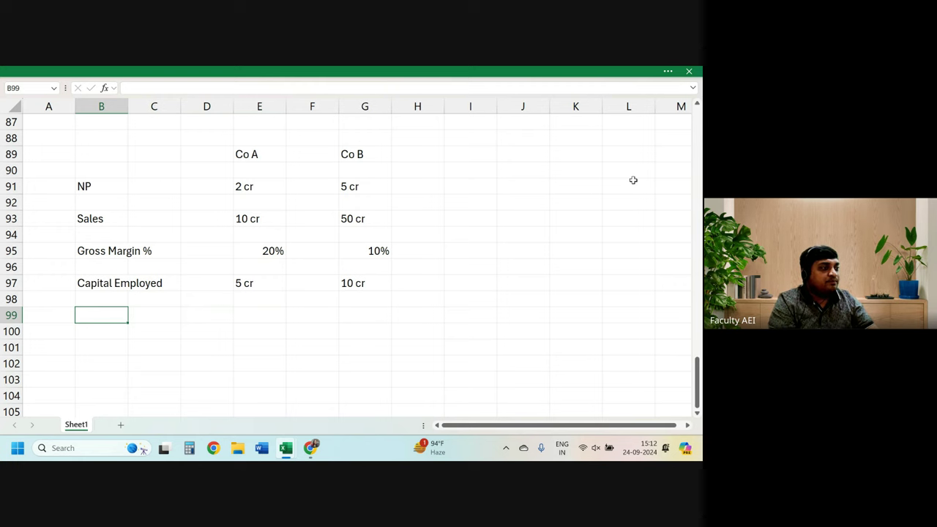
{"action": "type", "text": "Asset"}
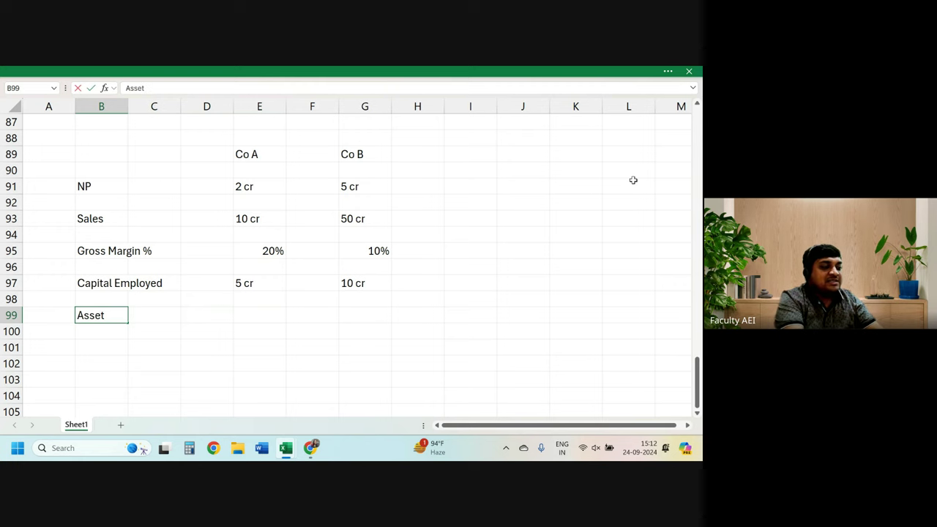
{"action": "type", "text": " Turnover"}
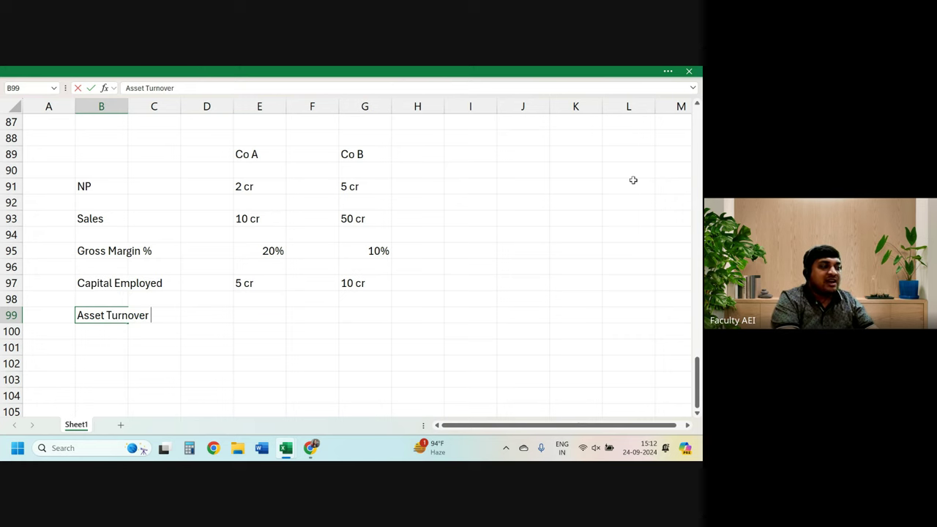
{"action": "key", "text": "Return"}
{"action": "type", "text": "("}
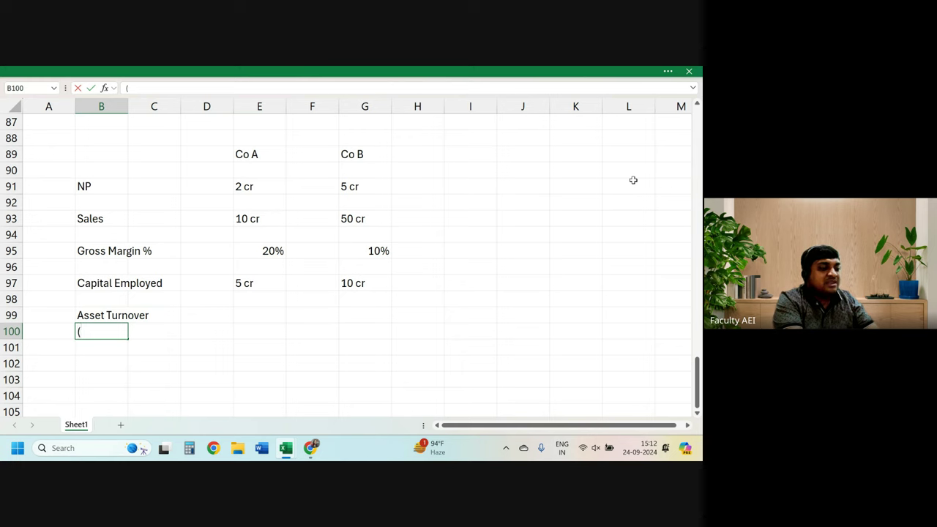
{"action": "type", "text": "Sales"}
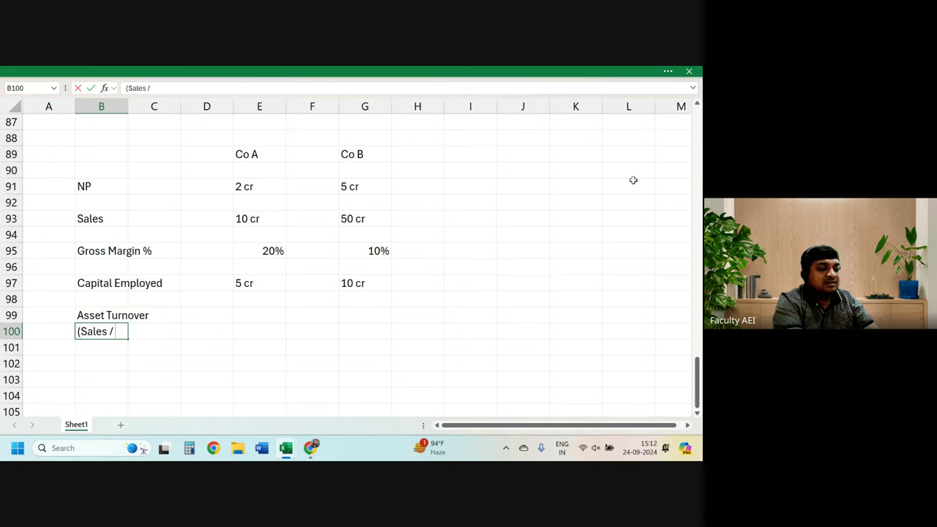
{"action": "type", "text": " / Capital "}
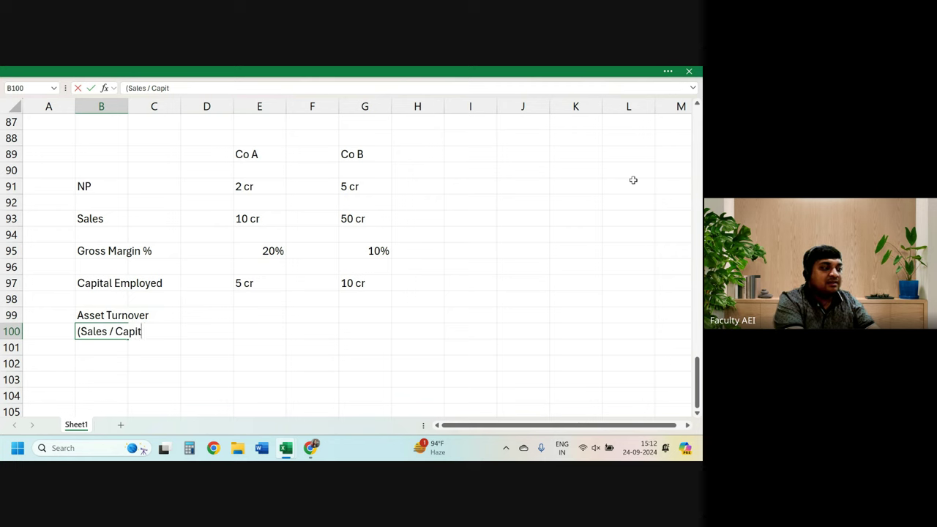
{"action": "type", "text": "Empl"}
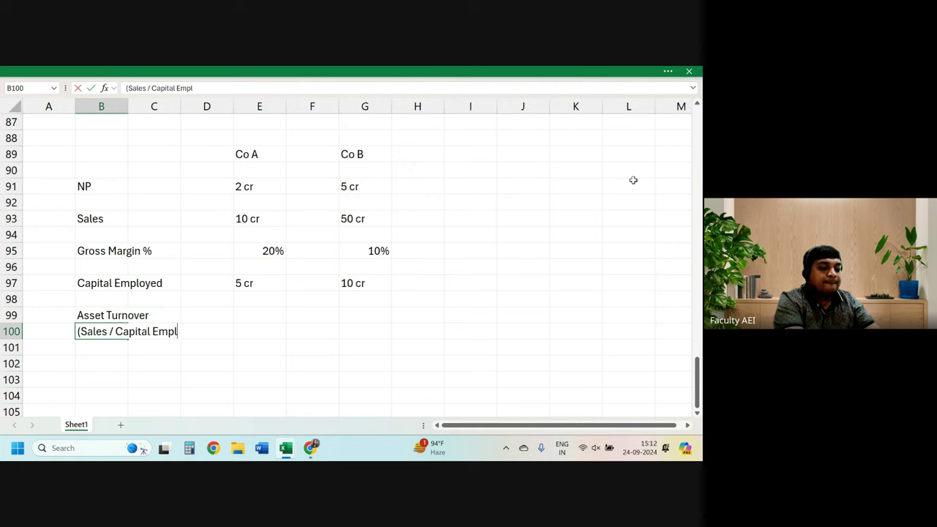
{"action": "type", "text": "oyed"}
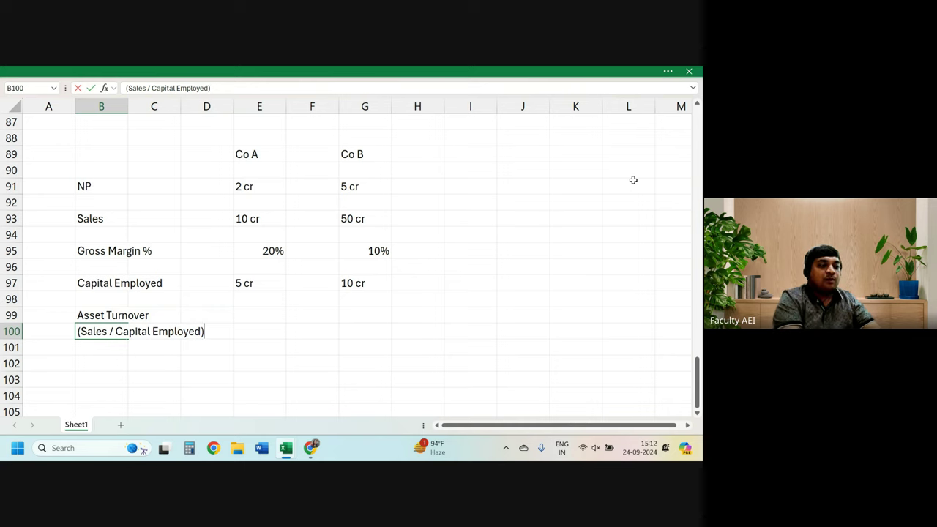
{"action": "key", "text": "Return"}
Enter asset turnover of 2 times for Co A and 5 times for Co B.
{"action": "key", "text": "Up"}
{"action": "key", "text": "Up"}
{"action": "key", "text": "Right"}
{"action": "key", "text": "Right"}
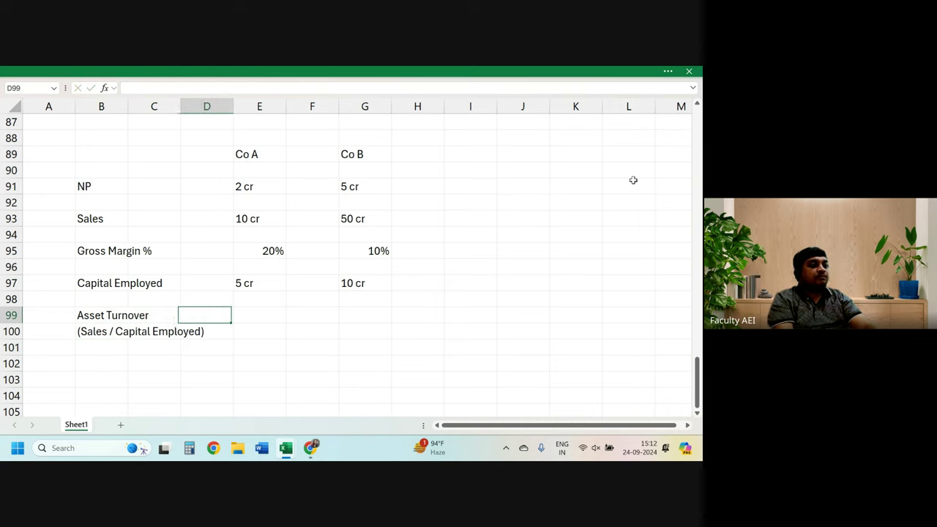
{"action": "key", "text": "Right"}
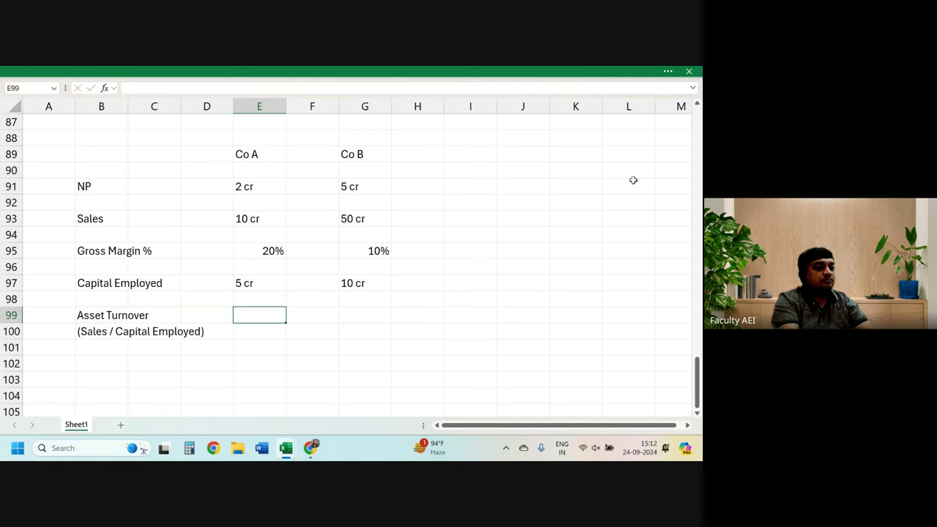
{"action": "type", "text": "2 times"}
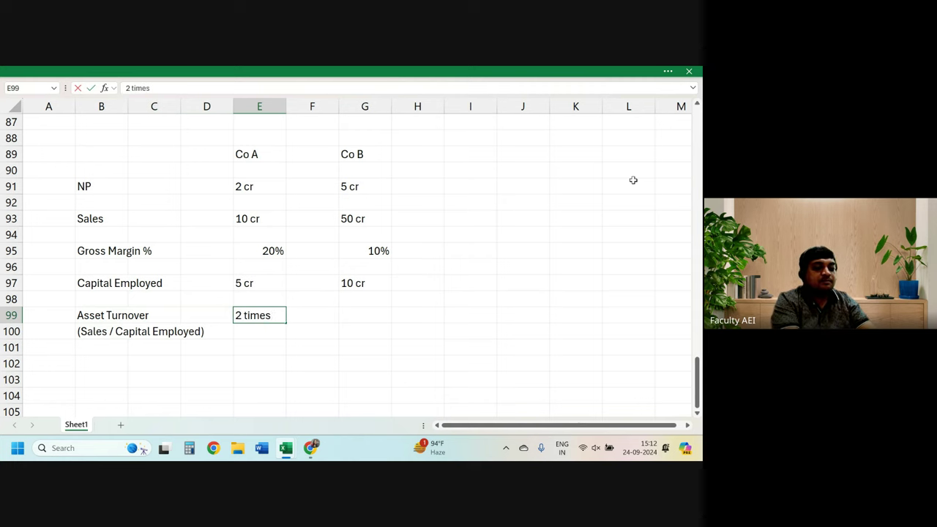
{"action": "key", "text": "Return"}
{"action": "key", "text": "Up"}
{"action": "key", "text": "Right"}
{"action": "key", "text": "Right"}
{"action": "type", "text": "5"}
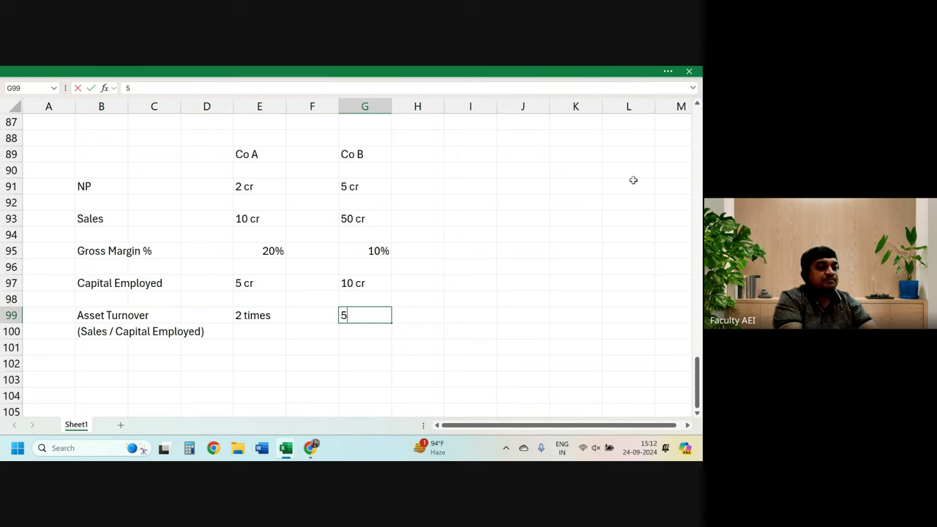
{"action": "type", "text": " times"}
{"action": "key", "text": "Return"}
{"action": "key", "text": "Down"}
{"action": "key", "text": "Down"}
{"action": "key", "text": "Left"}
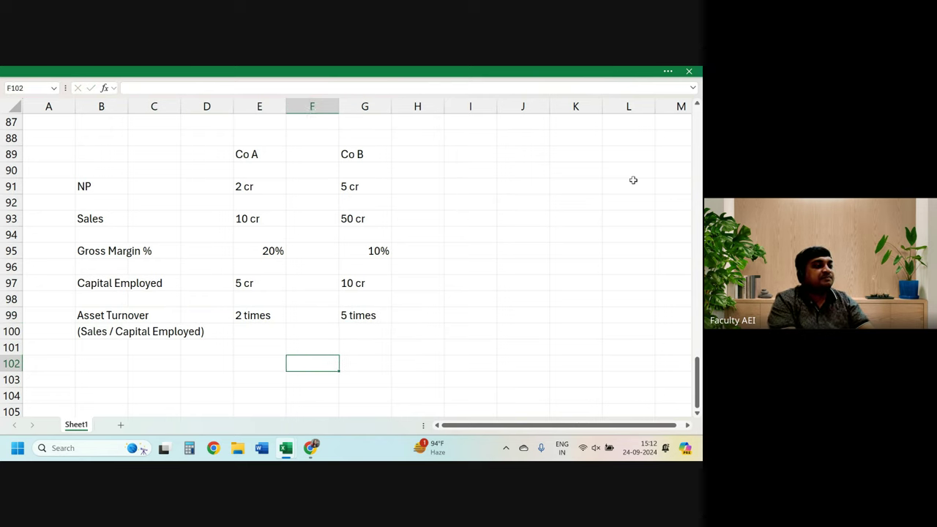
{"action": "key", "text": "Left"}
{"action": "key", "text": "Left"}
{"action": "key", "text": "Left"}
{"action": "key", "text": "Left"}
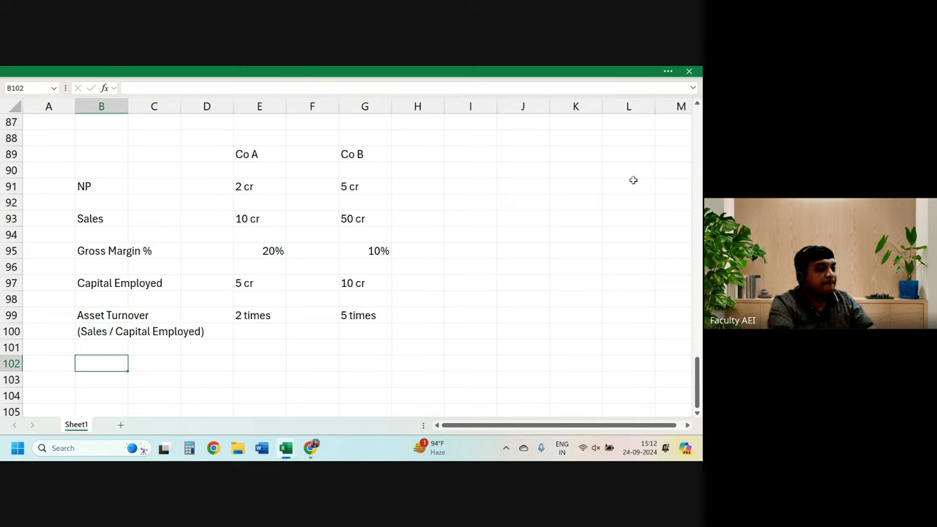
Enter the note 'Return on Equity = Gm * AT' in B102 below the Asset Turnover row.
{"action": "type", "text": "Return"}
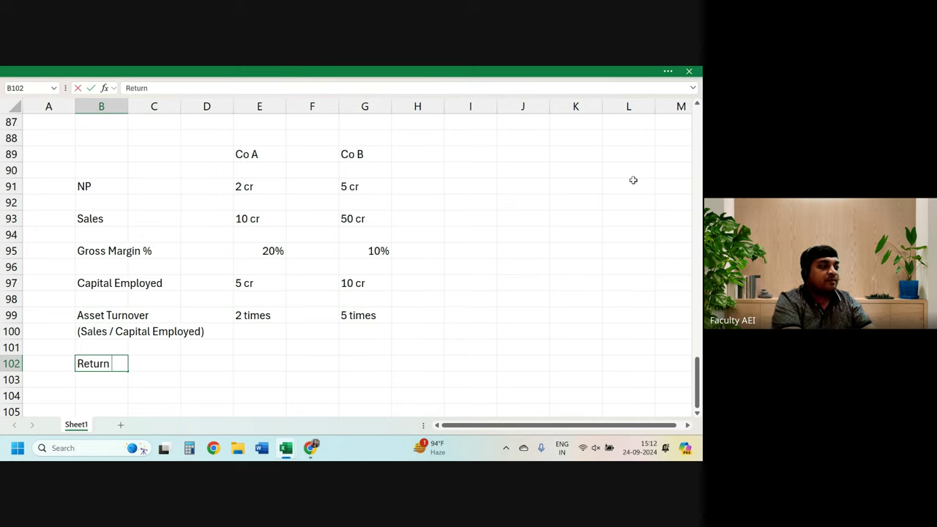
{"action": "type", "text": " on E"}
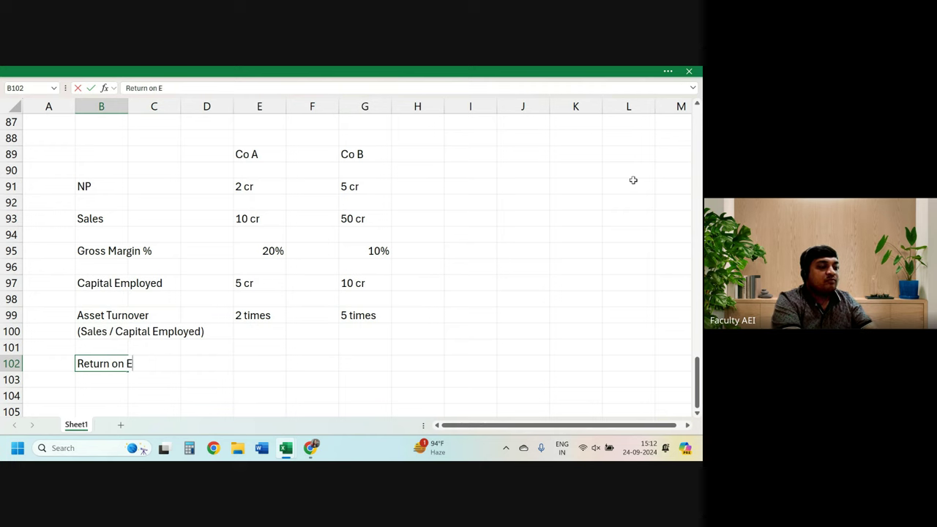
{"action": "type", "text": "quity = "}
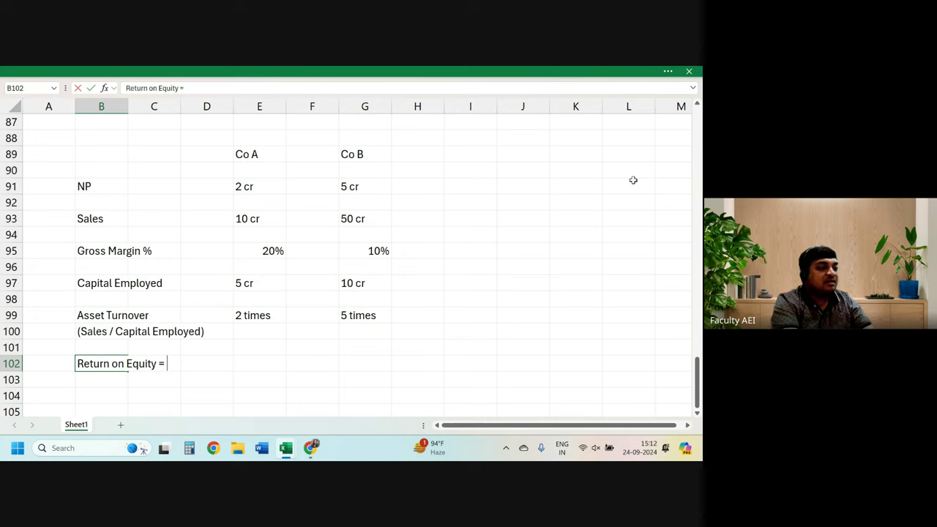
{"action": "type", "text": "G"}
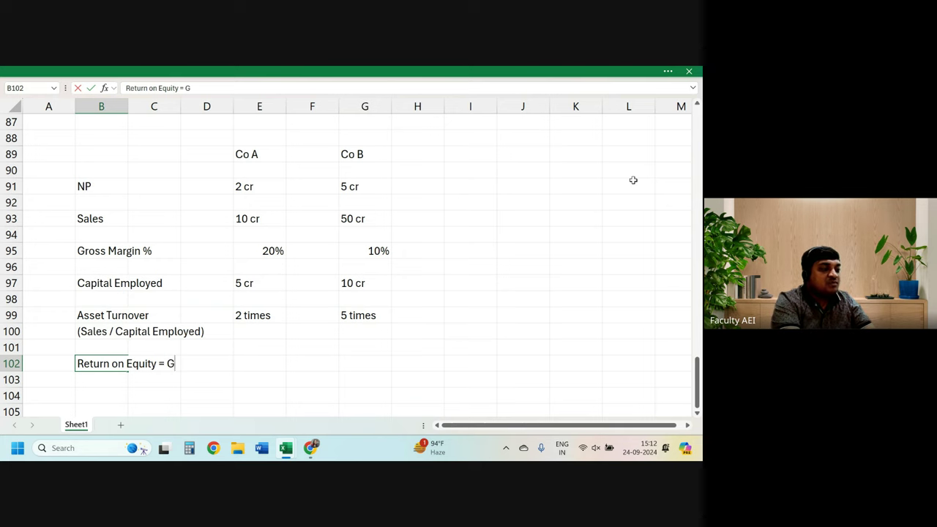
{"action": "type", "text": "m * "}
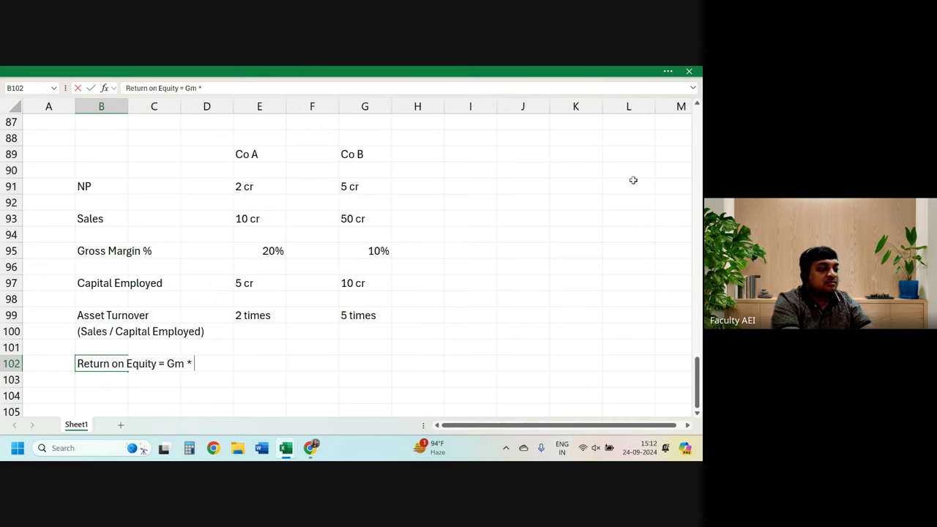
{"action": "type", "text": "AT"}
{"action": "key", "text": "Return"}
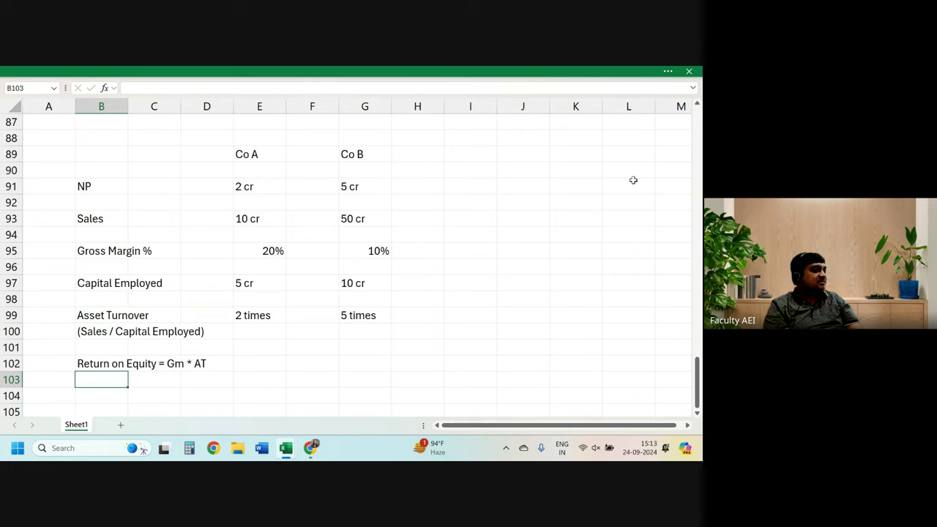
{"action": "key", "text": "Up"}
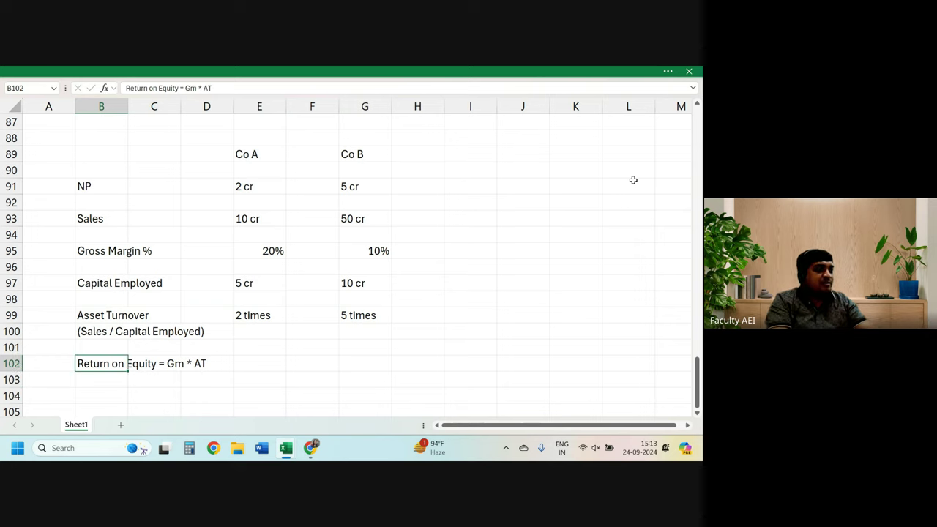
{"action": "key", "text": "Up"}
{"action": "key", "text": "Up"}
{"action": "key", "text": "Up"}
{"action": "key", "text": "Up"}
{"action": "key", "text": "Up"}
{"action": "key", "text": "Up"}
{"action": "key", "text": "Up"}
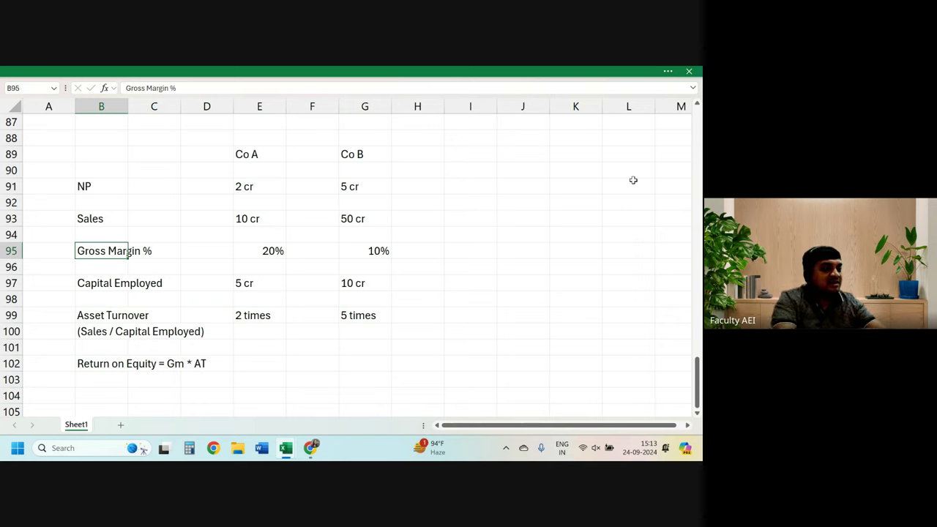
{"action": "key", "text": "F2"}
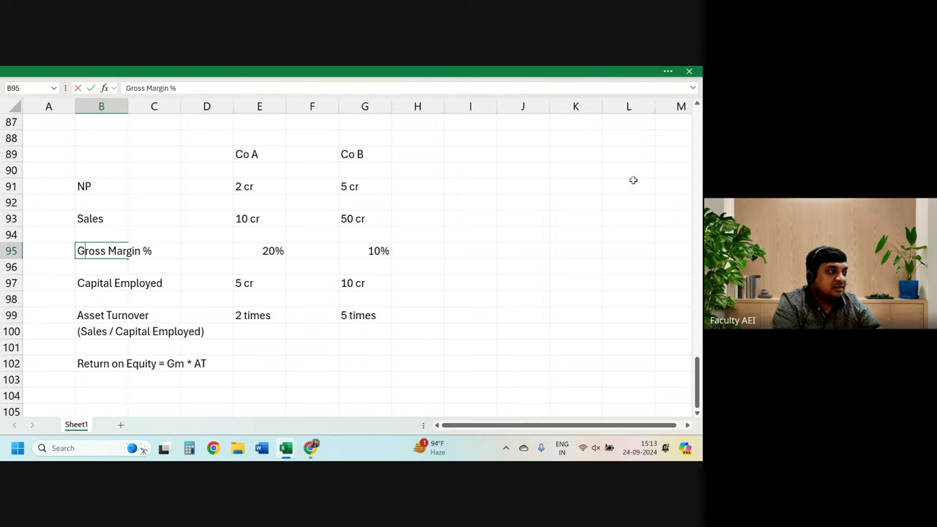
Rename the Gross Margin % label in B95 to 'Net Margin %'.
{"action": "key", "text": "BackSpace"}
{"action": "key", "text": "BackSpace"}
{"action": "key", "text": "BackSpace"}
{"action": "key", "text": "BackSpace"}
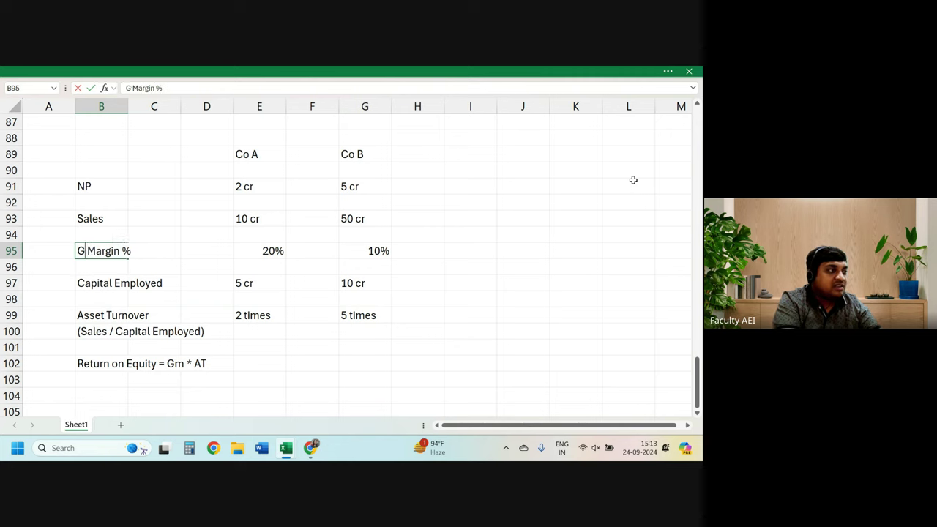
{"action": "key", "text": "BackSpace"}
{"action": "type", "text": "net"}
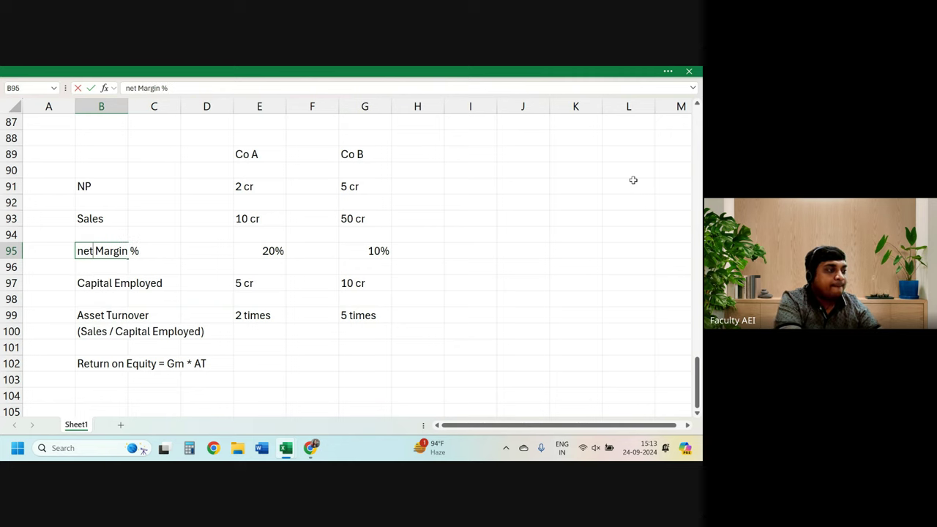
{"action": "key", "text": "BackSpace"}
{"action": "key", "text": "BackSpace"}
{"action": "key", "text": "BackSpace"}
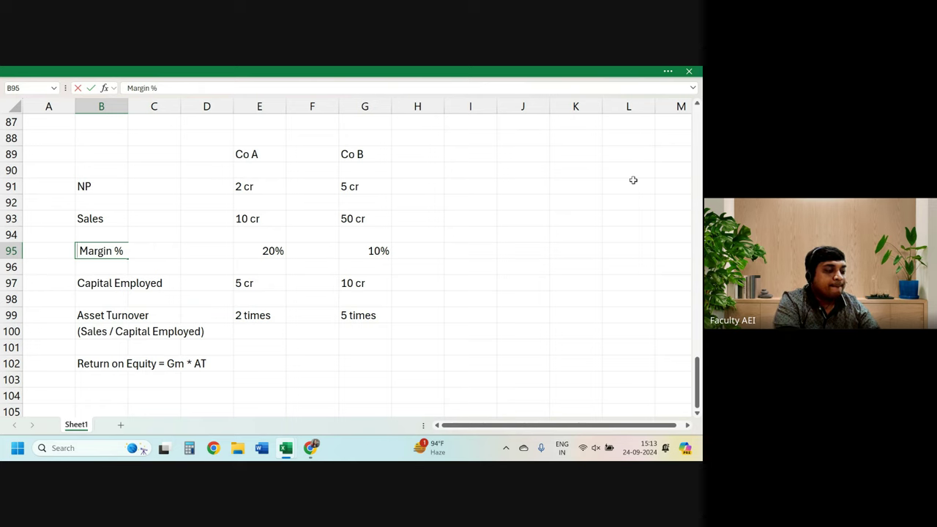
{"action": "type", "text": "Net"}
{"action": "key", "text": "Return"}
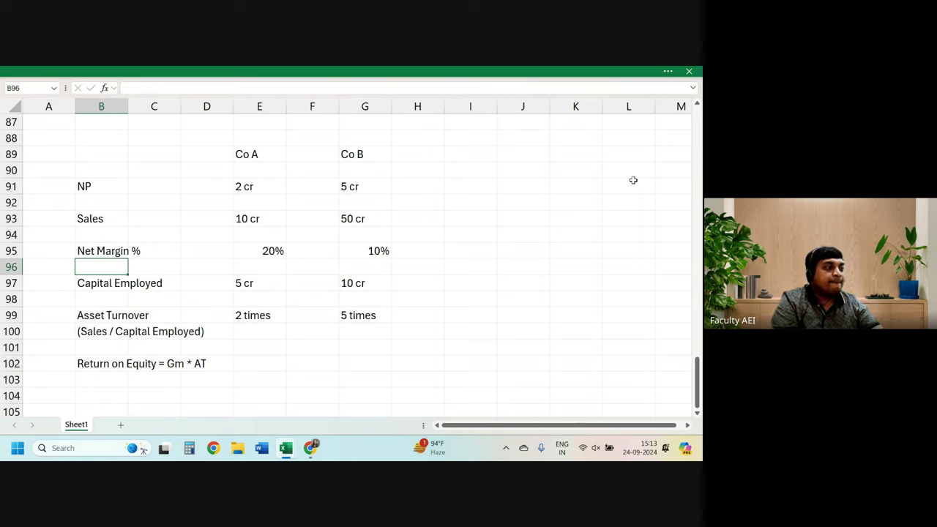
Change the Return on Equity note to read 'NM * AT' instead of 'Gm * AT'.
{"action": "key", "text": "Down"}
{"action": "key", "text": "Down"}
{"action": "key", "text": "Down"}
{"action": "key", "text": "Down"}
{"action": "key", "text": "Down"}
{"action": "key", "text": "Down"}
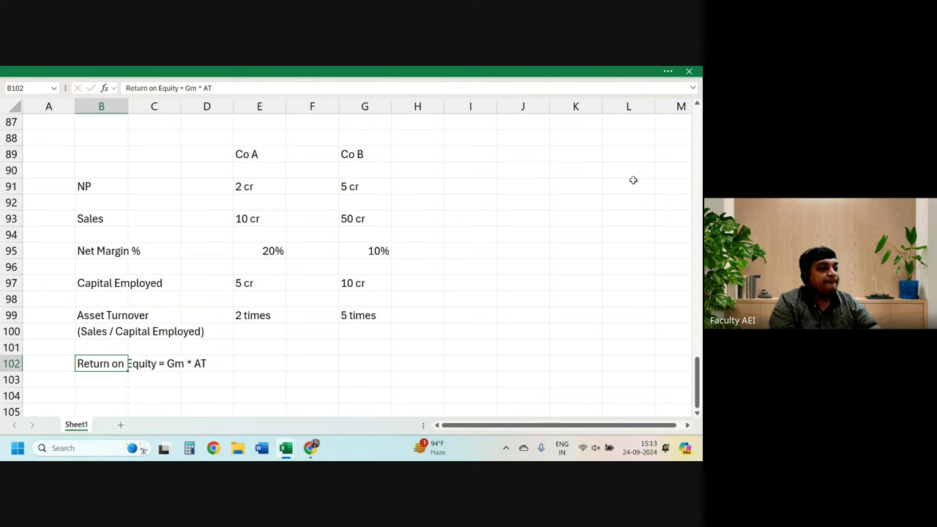
{"action": "key", "text": "F2"}
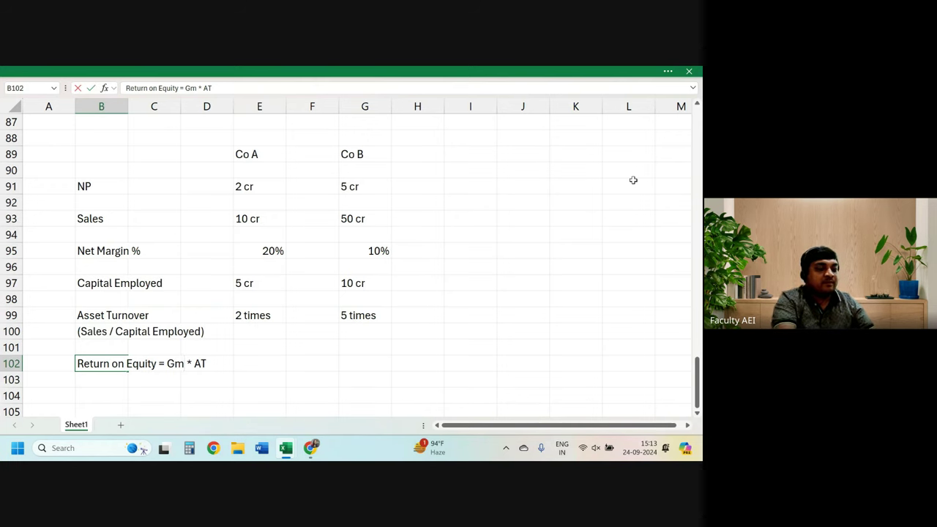
{"action": "key", "text": "BackSpace"}
{"action": "key", "text": "BackSpace"}
{"action": "type", "text": "NM"}
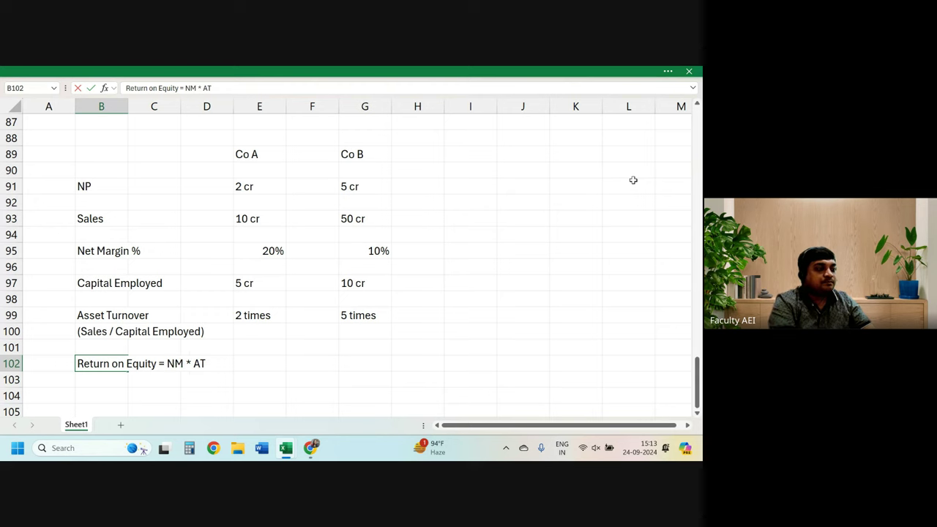
{"action": "key", "text": "Return"}
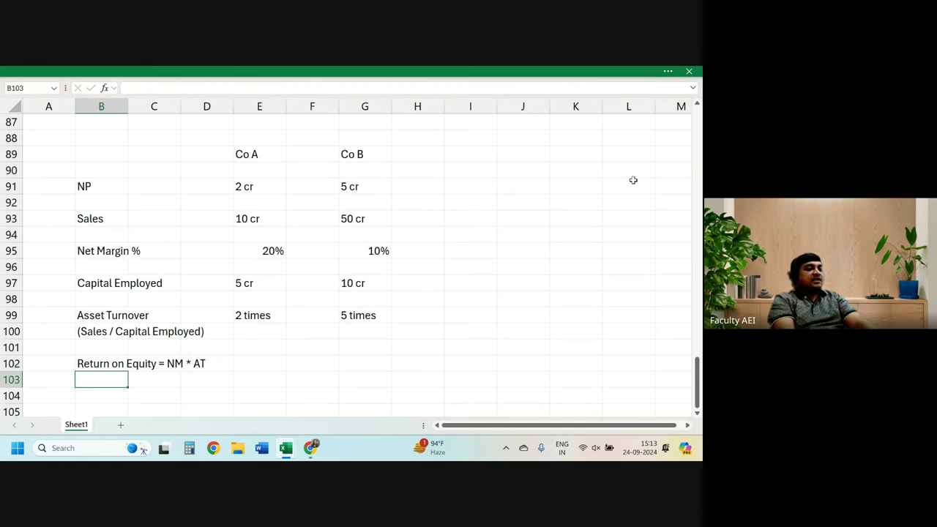
{"action": "key", "text": "Up"}
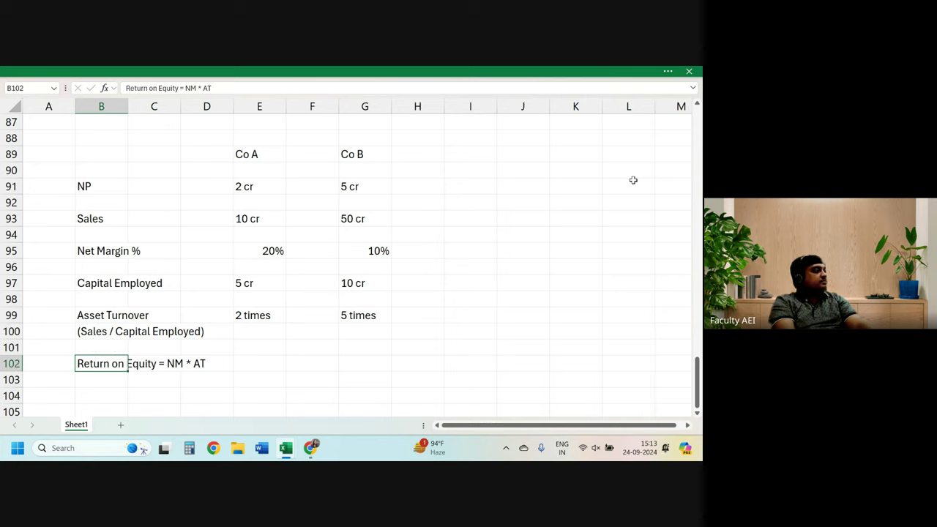
{"action": "key", "text": "Up"}
{"action": "key", "text": "Up"}
{"action": "key", "text": "Up"}
{"action": "key", "text": "Up"}
{"action": "key", "text": "Up"}
{"action": "key", "text": "Up"}
{"action": "key", "text": "Up"}
{"action": "key", "text": "Down"}
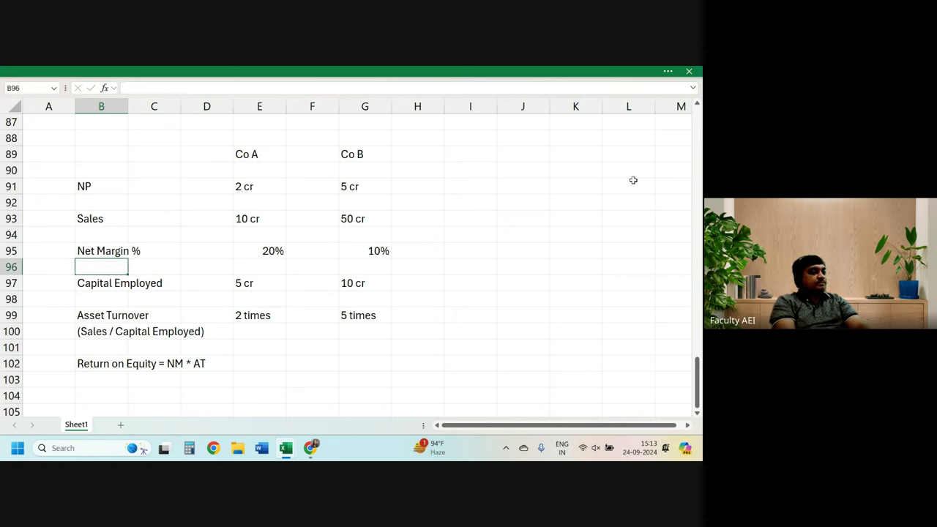
{"action": "key", "text": "Down"}
{"action": "key", "text": "Down"}
{"action": "key", "text": "Down"}
{"action": "key", "text": "Down"}
{"action": "key", "text": "Down"}
{"action": "key", "text": "Down"}
{"action": "key", "text": "Right"}
{"action": "key", "text": "Right"}
{"action": "key", "text": "Right"}
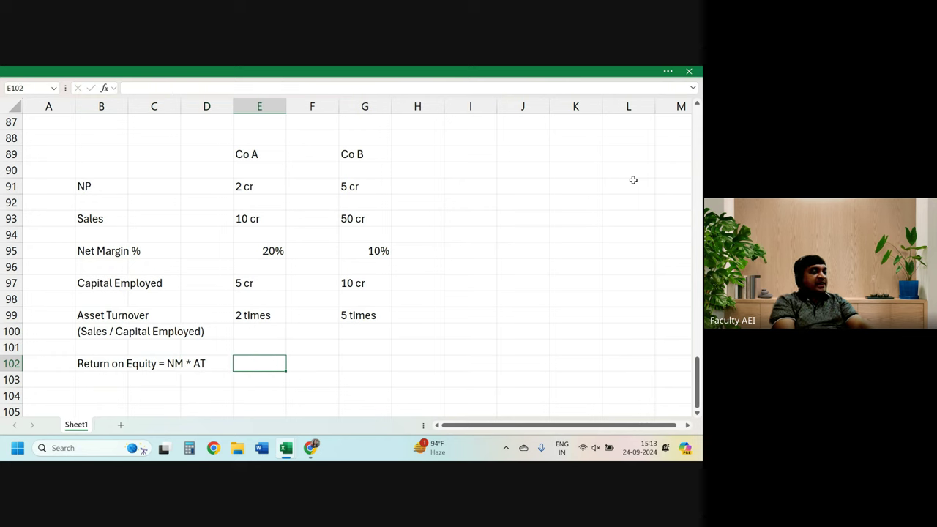
Enter Return on Equity values of 40% in E102 for Co A and 50% in G102 for Co B.
{"action": "type", "text": "40%"}
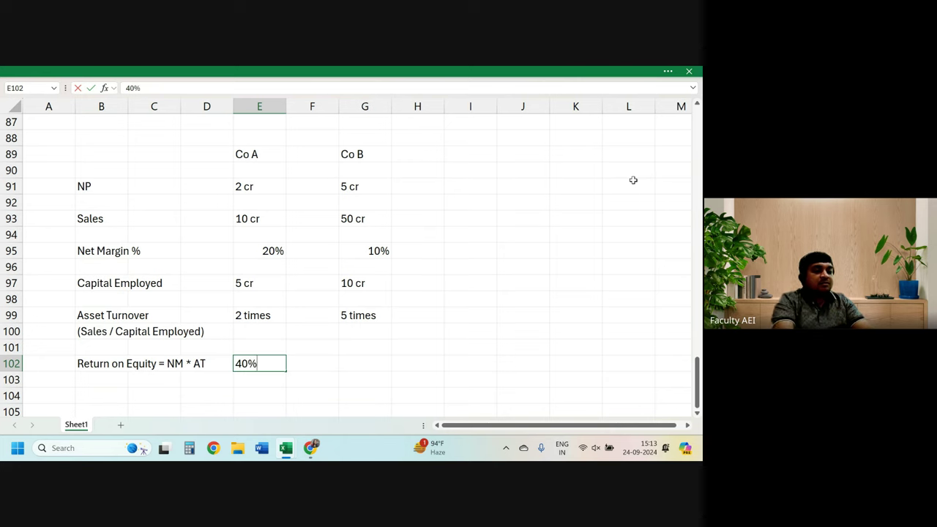
{"action": "key", "text": "Return"}
{"action": "key", "text": "Up"}
{"action": "key", "text": "Right"}
{"action": "key", "text": "Right"}
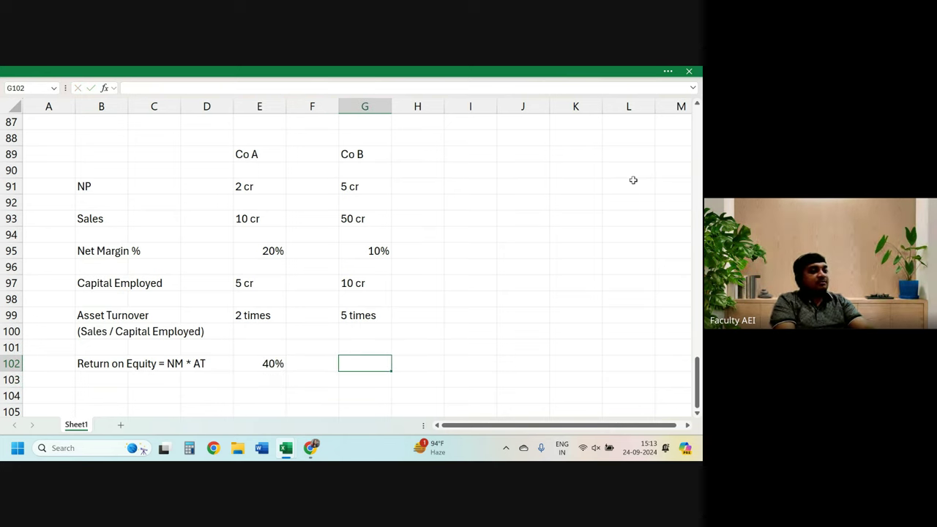
{"action": "type", "text": "50"}
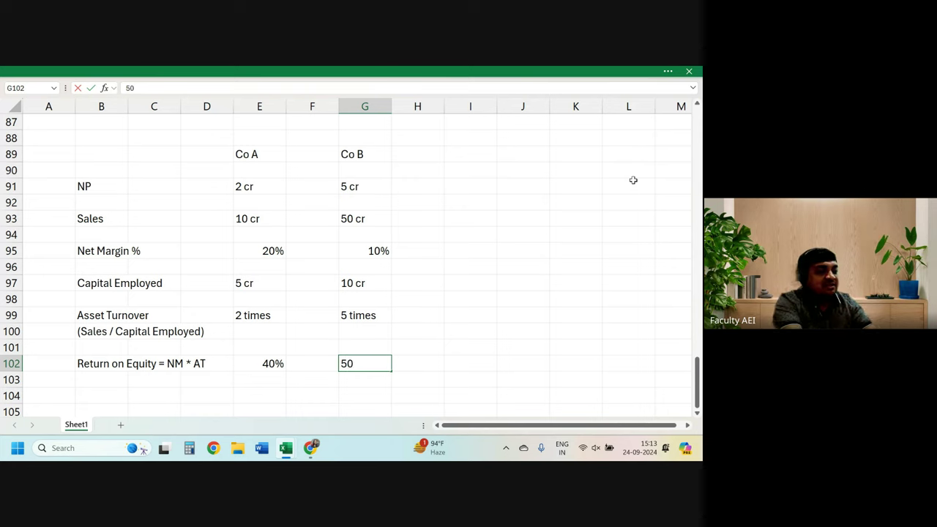
{"action": "type", "text": "%"}
{"action": "key", "text": "Return"}
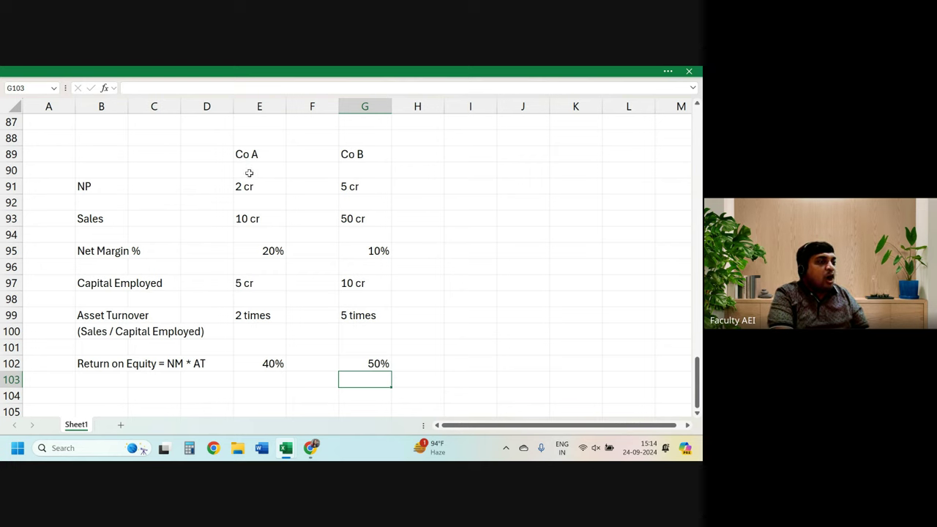
{"action": "left_click", "coordinate": [278, 250]}
{"action": "left_click", "coordinate": [281, 321]}
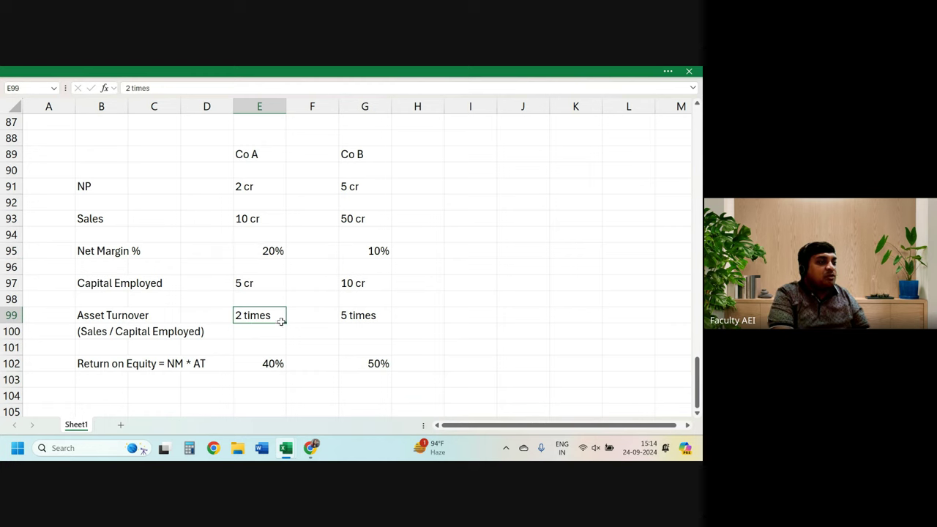
{"action": "key", "text": "Down"}
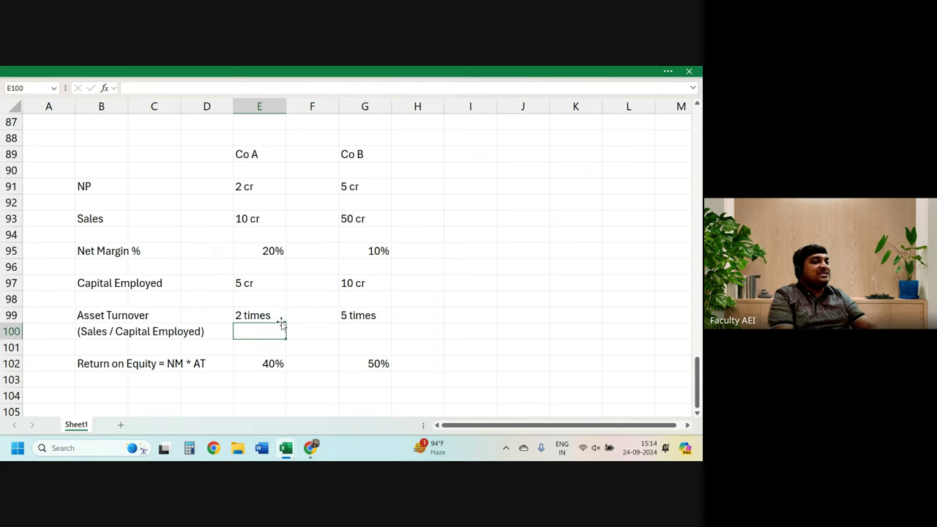
{"action": "key", "text": "Down"}
{"action": "key", "text": "Down"}
{"action": "key", "text": "Left"}
{"action": "key", "text": "Left"}
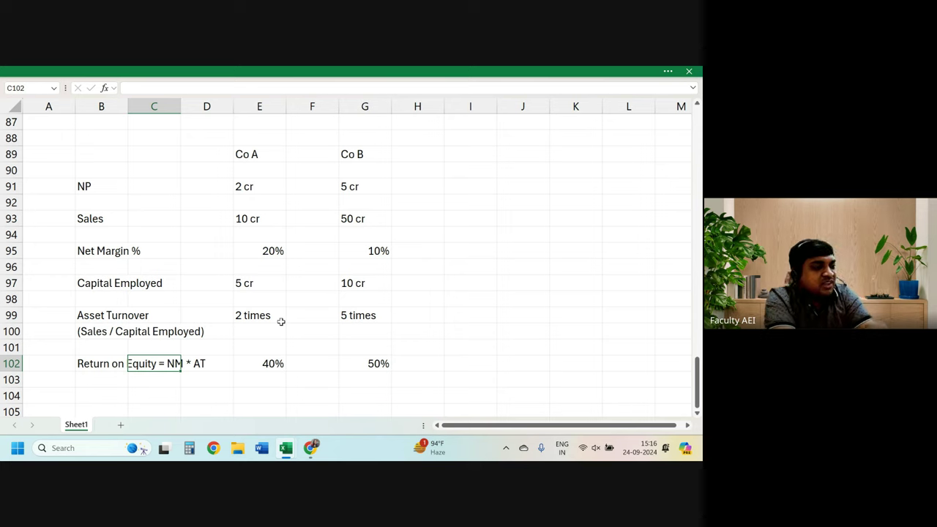
Select the range A88:I104 covering the whole Co A versus Co B example.
{"action": "key", "text": "Up"}
{"action": "key", "text": "Up"}
{"action": "key", "text": "Up"}
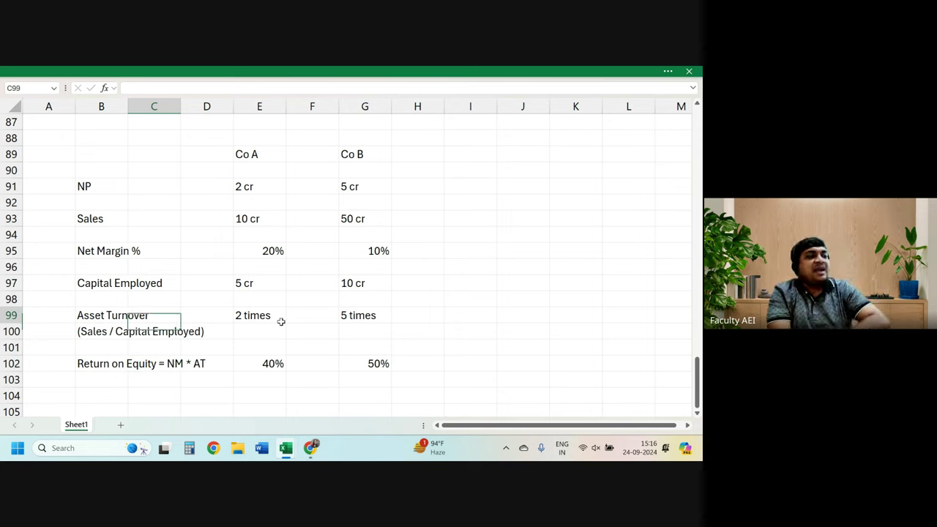
{"action": "key", "text": "Up"}
{"action": "key", "text": "Up"}
{"action": "key", "text": "Up"}
{"action": "key", "text": "Up"}
{"action": "key", "text": "Up"}
{"action": "key", "text": "Up"}
{"action": "key", "text": "Up"}
{"action": "key", "text": "Up"}
{"action": "key", "text": "Up"}
{"action": "key", "text": "Up"}
{"action": "key", "text": "Left"}
{"action": "key", "text": "Left"}
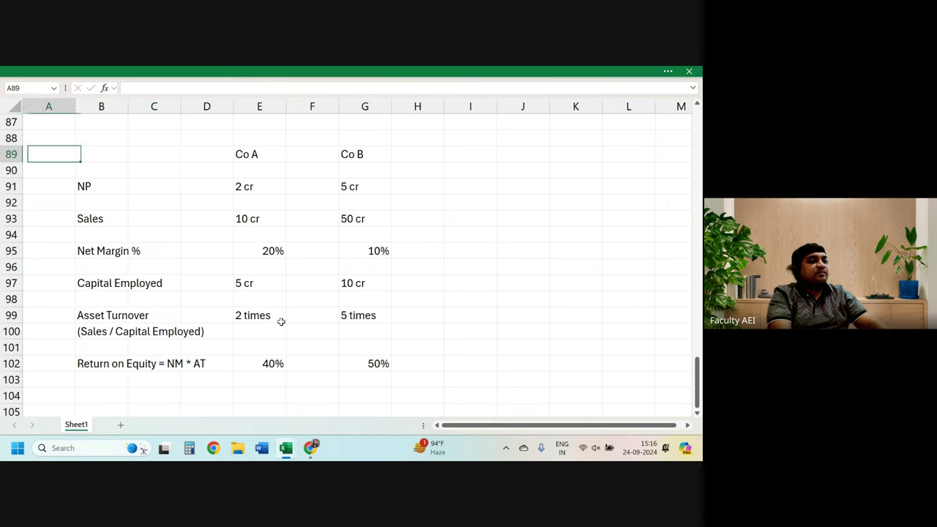
{"action": "key", "text": "Right"}
{"action": "key", "text": "Left"}
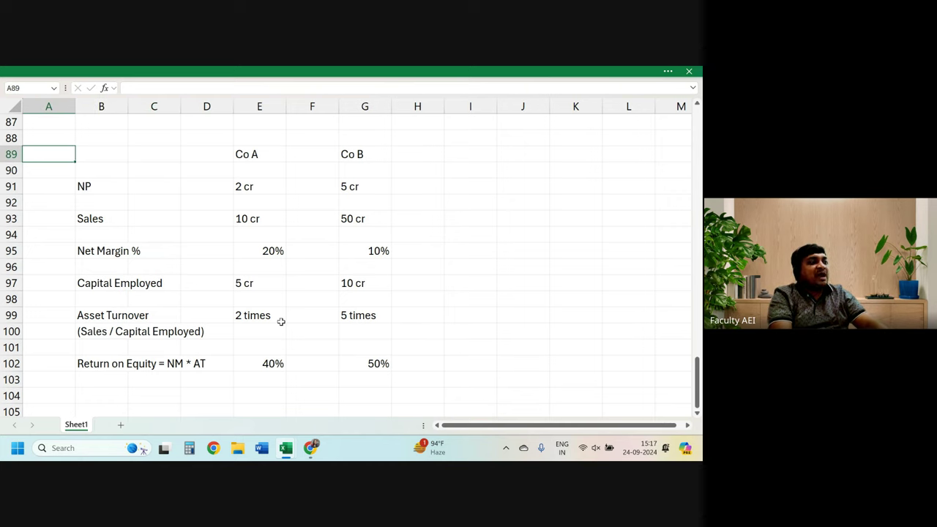
{"action": "key", "text": "Up"}
{"action": "key", "text": "shift+Right"}
{"action": "key", "text": "shift+Right"}
{"action": "key", "text": "shift+Right"}
{"action": "key", "text": "shift+Right"}
{"action": "key", "text": "shift+Right"}
{"action": "key", "text": "shift+Right"}
{"action": "key", "text": "shift+Right"}
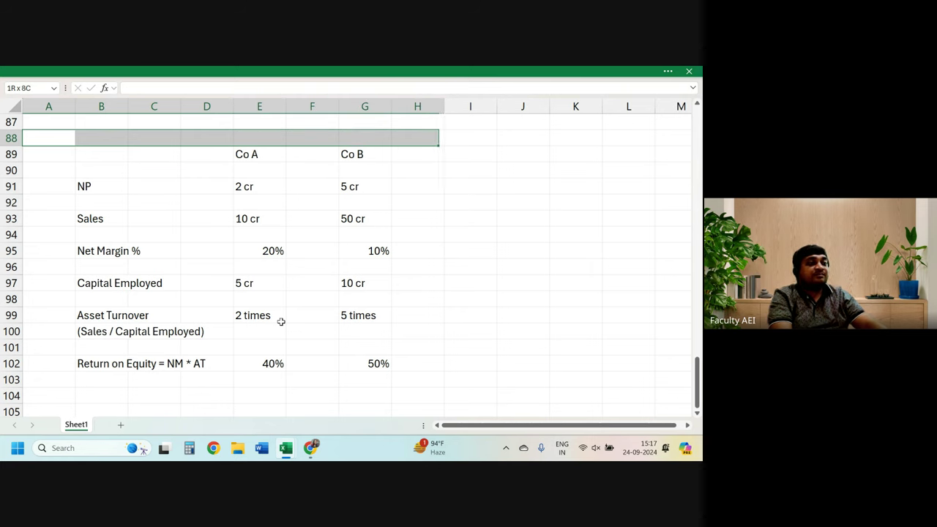
{"action": "key", "text": "shift+Right"}
{"action": "key", "text": "shift+Down"}
{"action": "key", "text": "shift+Down"}
{"action": "key", "text": "shift+Down"}
{"action": "key", "text": "shift+Down"}
{"action": "key", "text": "shift+Down"}
{"action": "key", "text": "shift+Down"}
{"action": "key", "text": "shift+Down"}
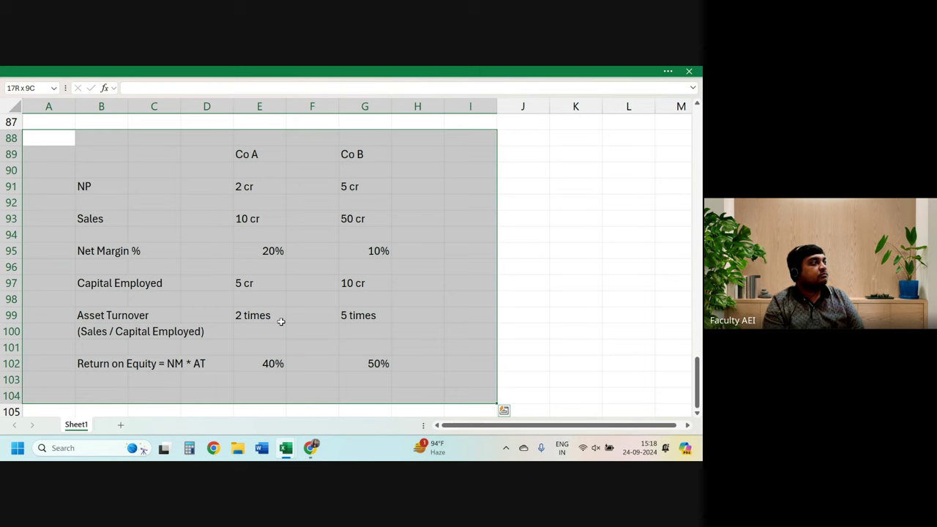
{"action": "key", "text": "Page_Up"}
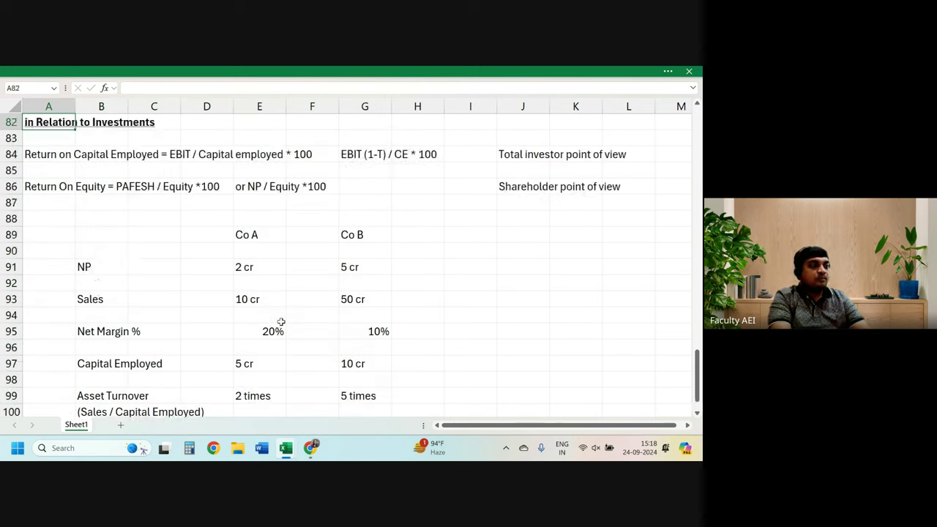
{"action": "key", "text": "Down"}
{"action": "key", "text": "Down"}
{"action": "key", "text": "Down"}
{"action": "key", "text": "Down"}
{"action": "key", "text": "Up"}
{"action": "key", "text": "Up"}
{"action": "key", "text": "Up"}
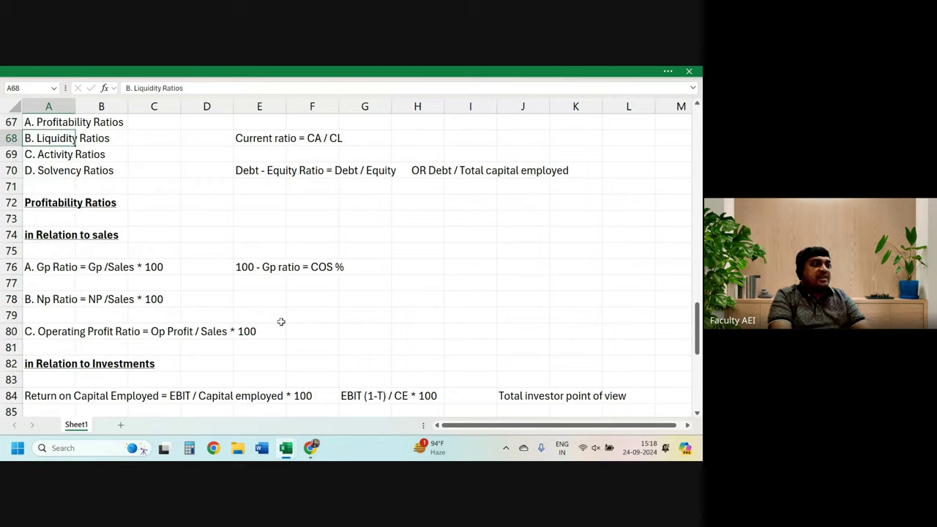
{"action": "key", "text": "Up"}
{"action": "key", "text": "Up"}
{"action": "key", "text": "Up"}
{"action": "key", "text": "Up"}
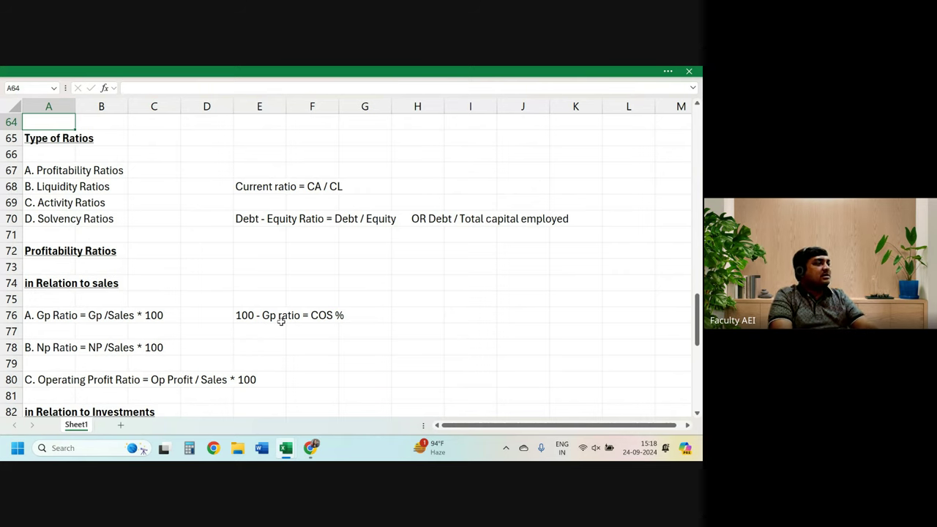
{"action": "key", "text": "Down"}
{"action": "key", "text": "Down"}
{"action": "key", "text": "Down"}
{"action": "key", "text": "Down"}
{"action": "key", "text": "Down"}
{"action": "key", "text": "Down"}
{"action": "key", "text": "Down"}
{"action": "key", "text": "Down"}
{"action": "key", "text": "Down"}
{"action": "key", "text": "Down"}
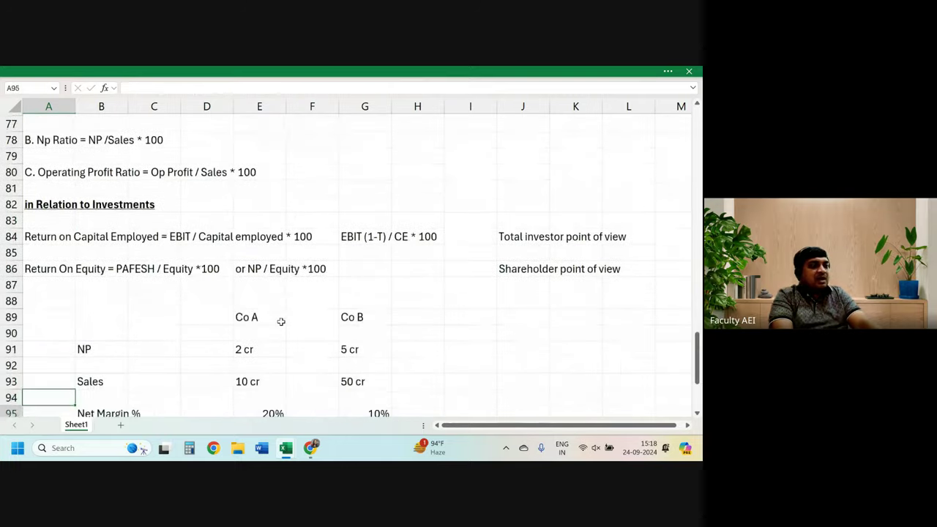
{"action": "key", "text": "Down"}
{"action": "key", "text": "Down"}
{"action": "key", "text": "Down"}
{"action": "key", "text": "Down"}
{"action": "key", "text": "Down"}
{"action": "key", "text": "Down"}
{"action": "key", "text": "Down"}
{"action": "key", "text": "Down"}
{"action": "key", "text": "Down"}
{"action": "key", "text": "Down"}
{"action": "key", "text": "Down"}
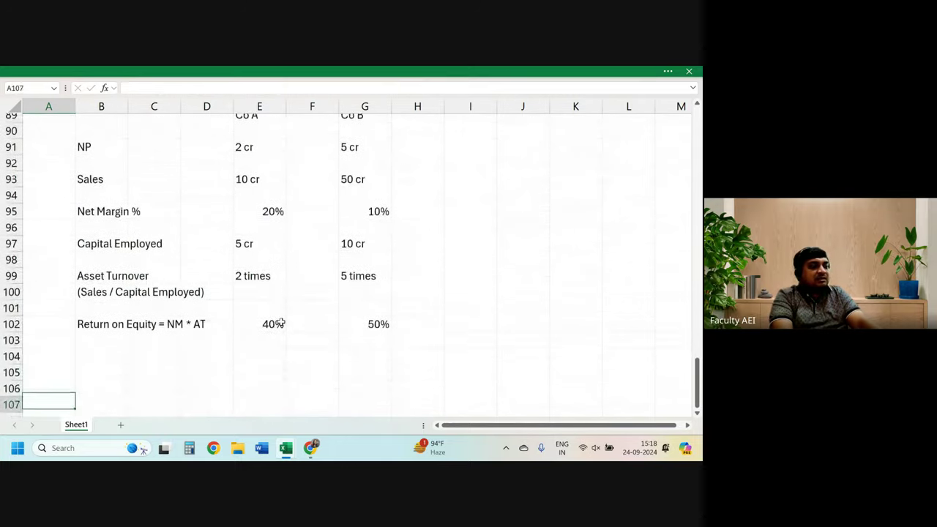
{"action": "key", "text": "Down"}
{"action": "key", "text": "Down"}
{"action": "key", "text": "Up"}
{"action": "key", "text": "Up"}
{"action": "key", "text": "Up"}
{"action": "key", "text": "Up"}
{"action": "key", "text": "Up"}
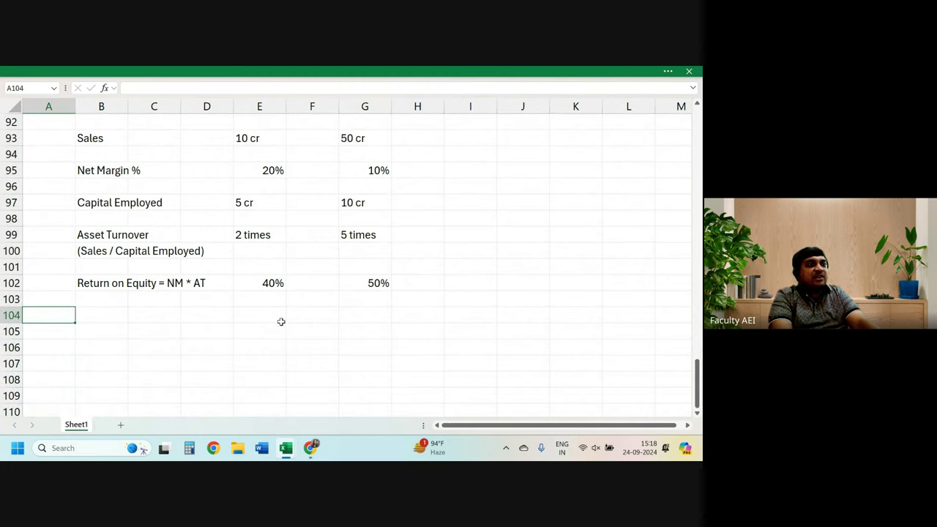
{"action": "key", "text": "Down"}
{"action": "key", "text": "Down"}
{"action": "key", "text": "Up"}
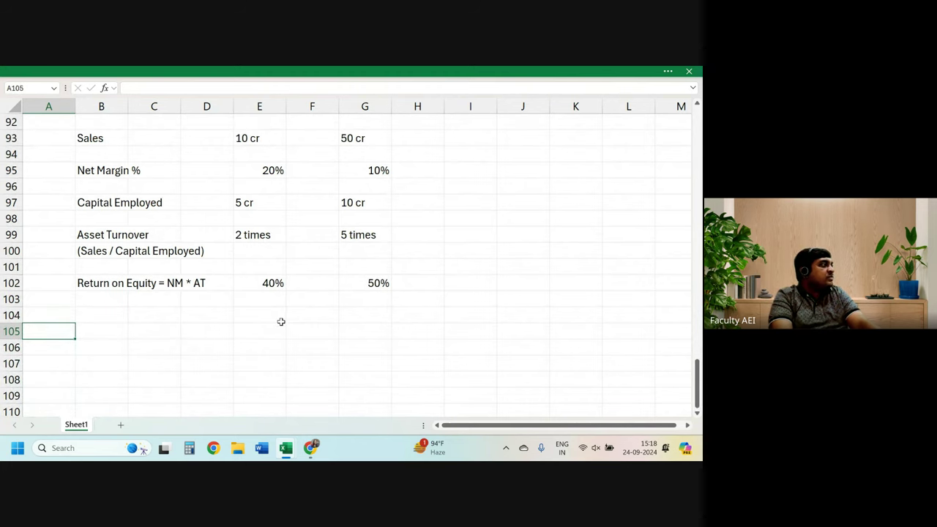
Write 'Earning Per Share = PAFESH / No of Equity Shares' in cell A105.
{"action": "type", "text": "E"}
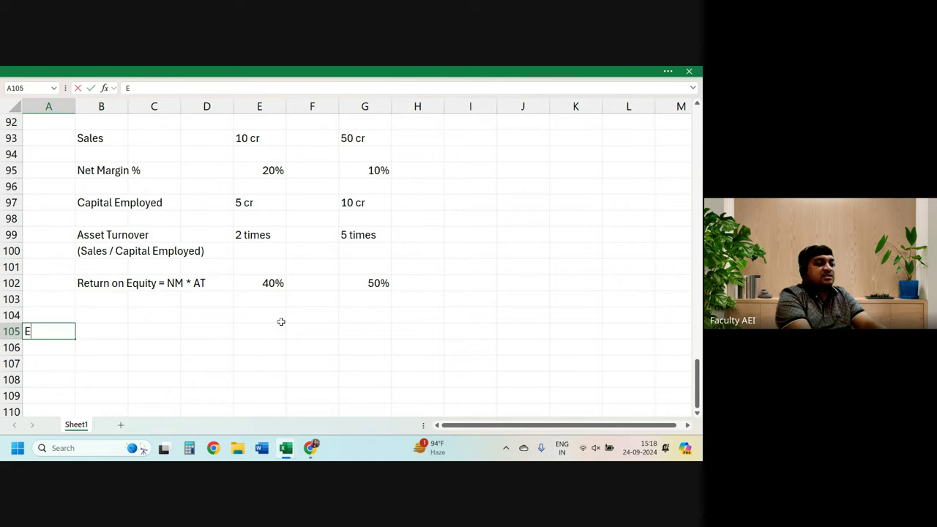
{"action": "type", "text": "arning"}
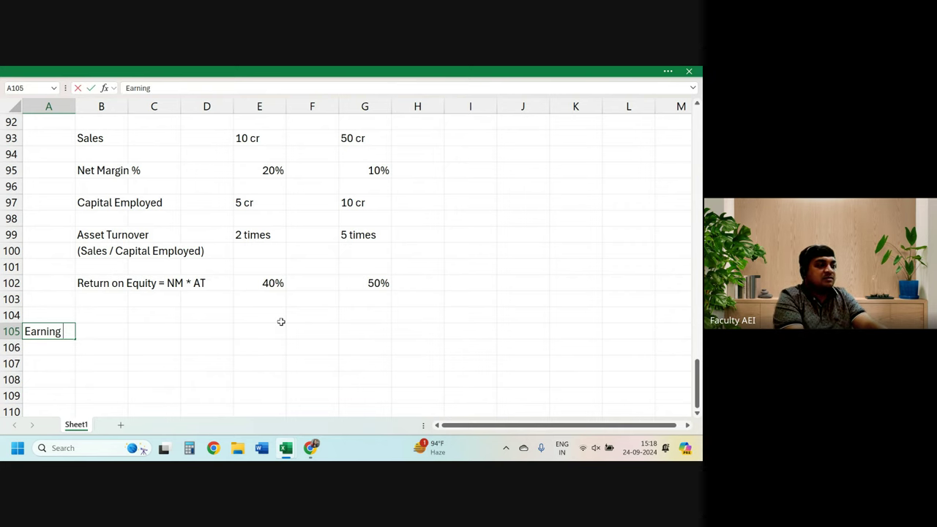
{"action": "type", "text": " Per S"}
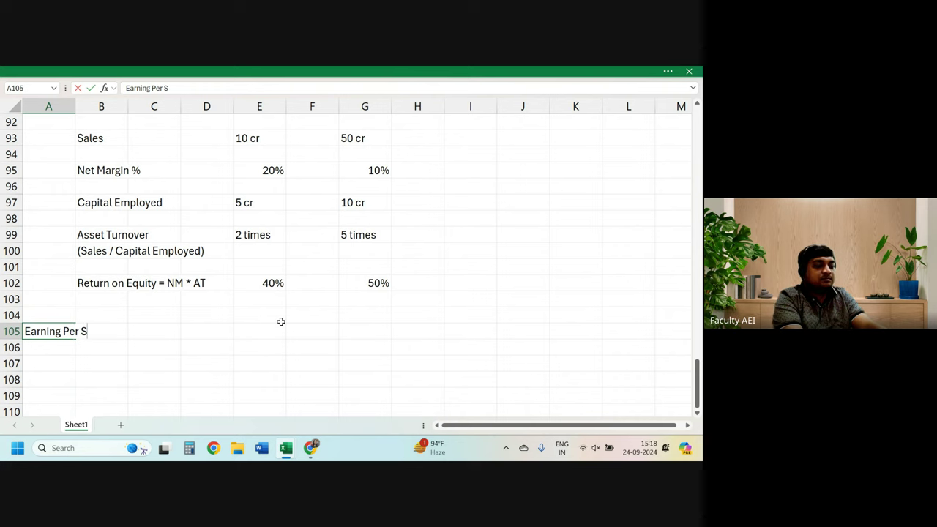
{"action": "type", "text": "hare = "}
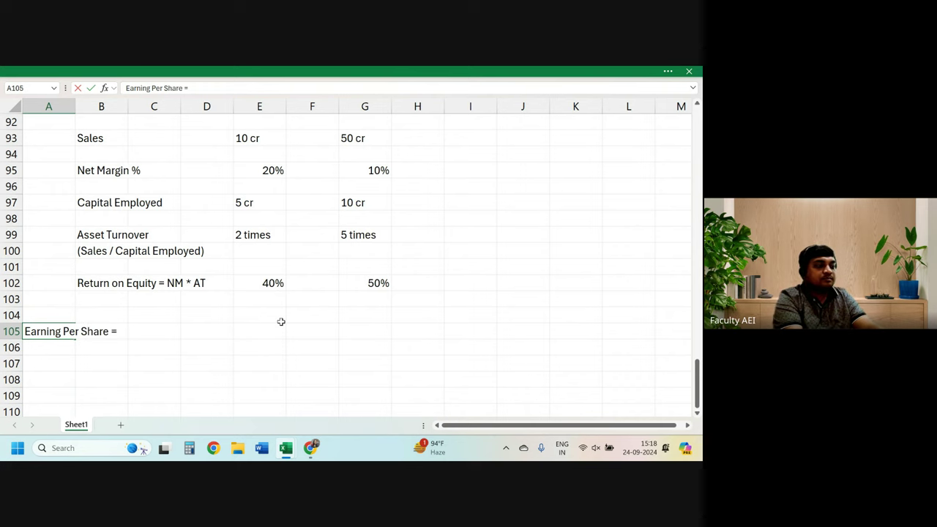
{"action": "type", "text": "PAFE"}
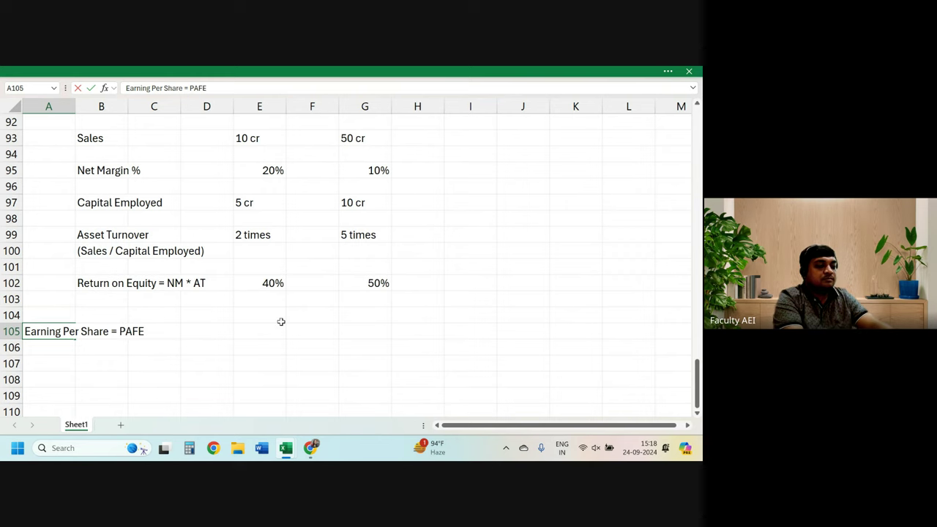
{"action": "type", "text": "SH /"}
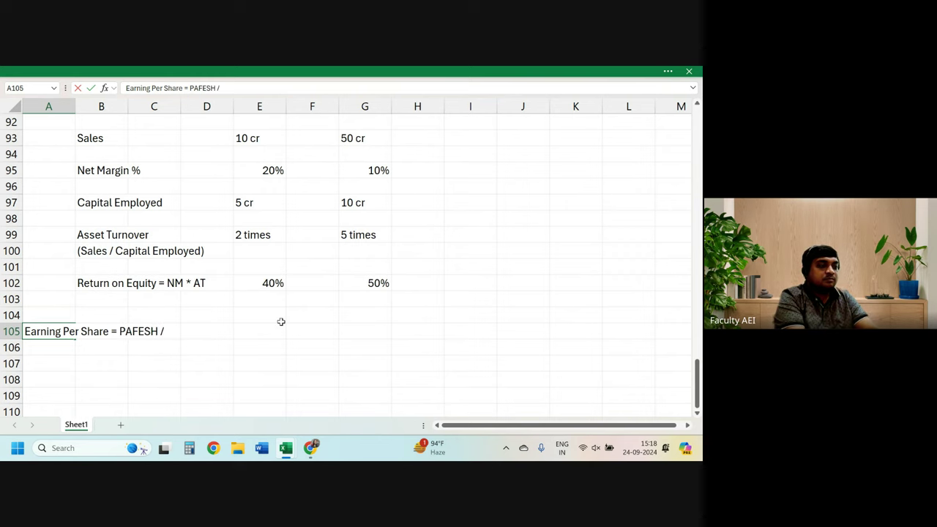
{"action": "type", "text": " No of "}
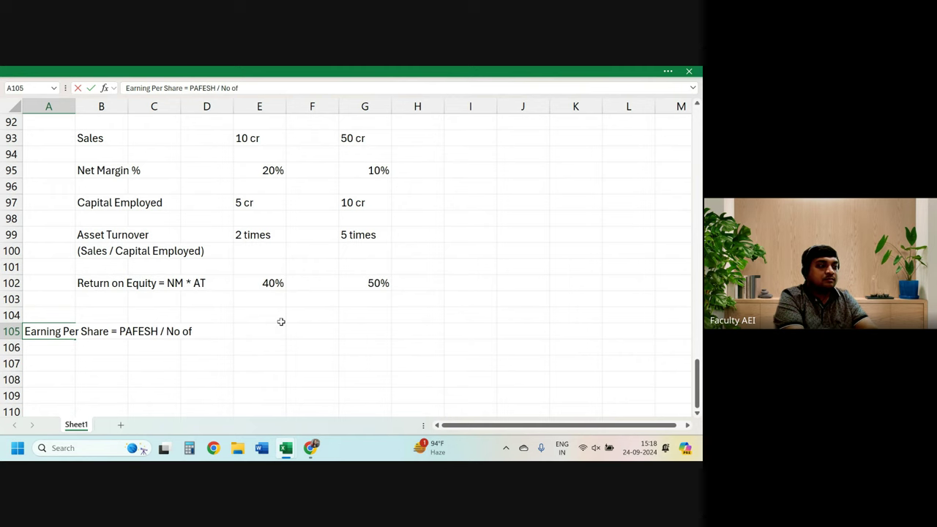
{"action": "type", "text": "Equity "}
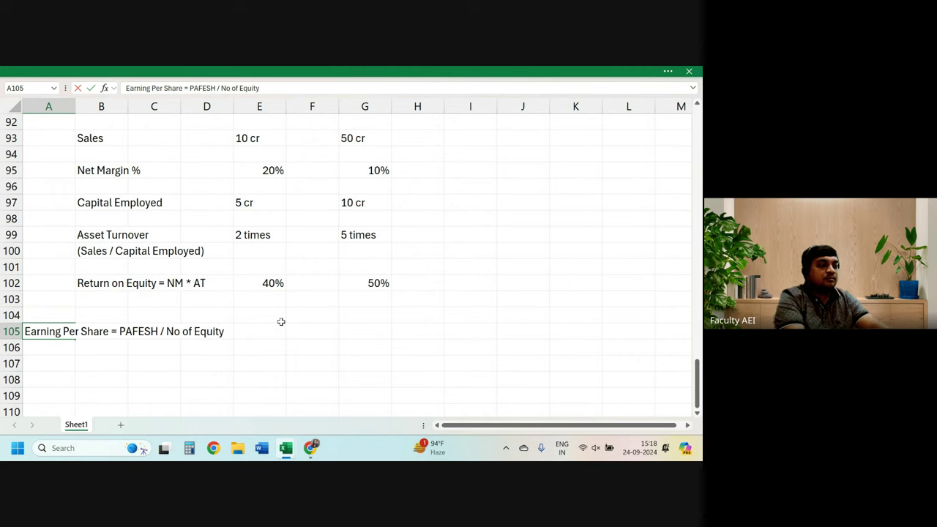
{"action": "type", "text": "Shares"}
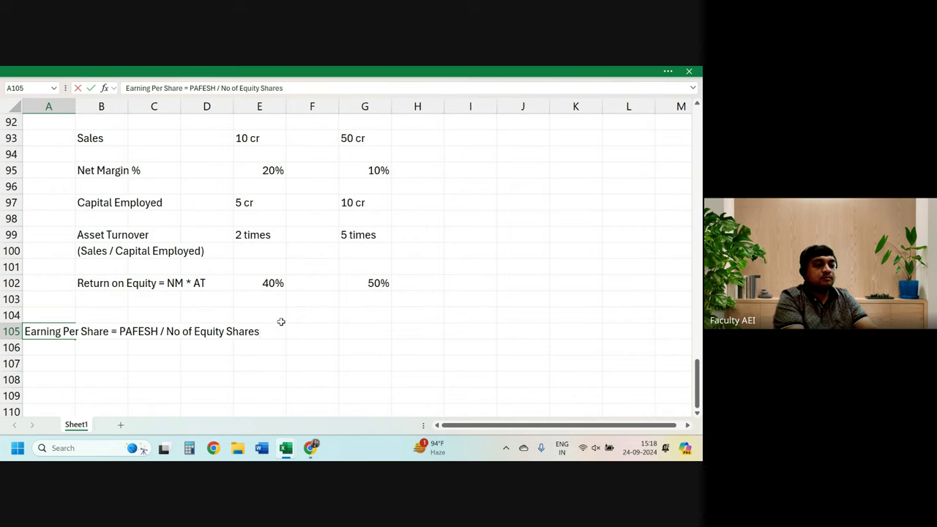
{"action": "key", "text": "Return"}
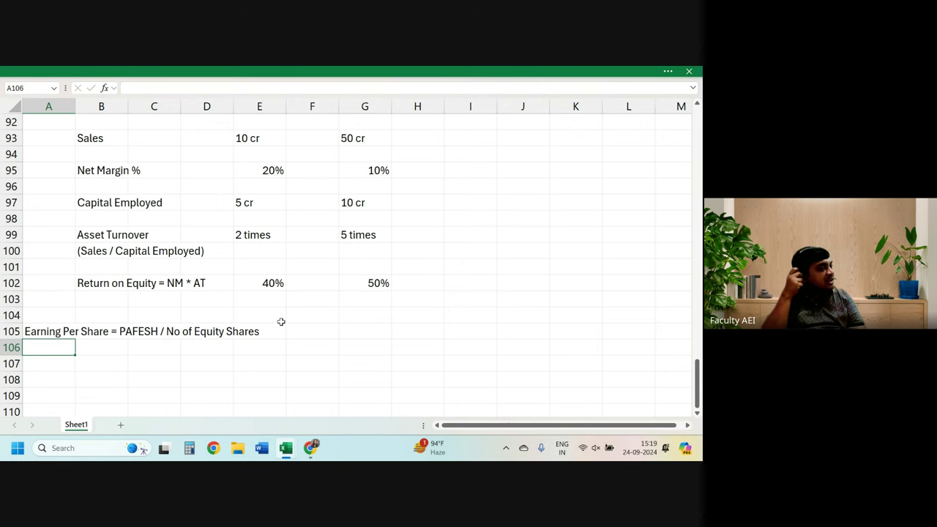
{"action": "key", "text": "Up"}
{"action": "key", "text": "Up"}
{"action": "key", "text": "Up"}
{"action": "key", "text": "Up"}
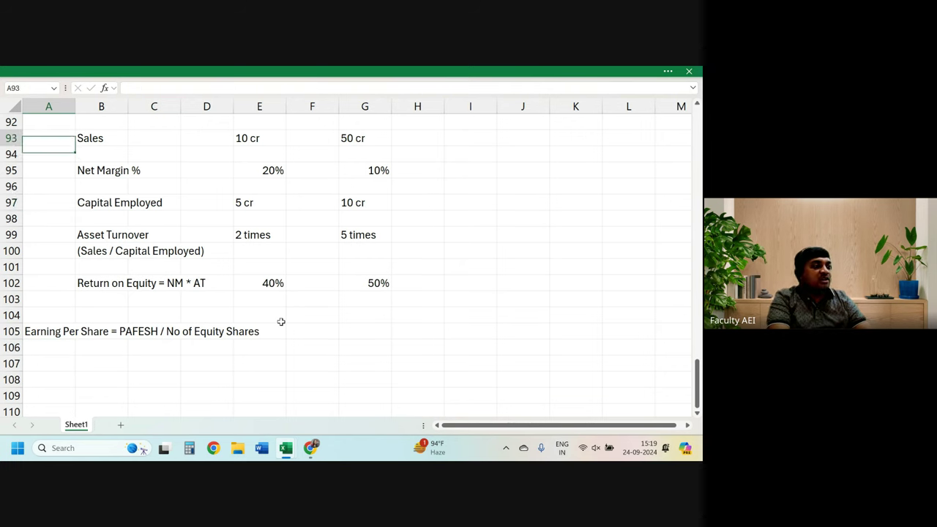
{"action": "key", "text": "Up"}
{"action": "key", "text": "Up"}
{"action": "key", "text": "Up"}
{"action": "key", "text": "Up"}
{"action": "key", "text": "Up"}
{"action": "key", "text": "Up"}
{"action": "key", "text": "Up"}
{"action": "key", "text": "Up"}
{"action": "key", "text": "Up"}
{"action": "key", "text": "Up"}
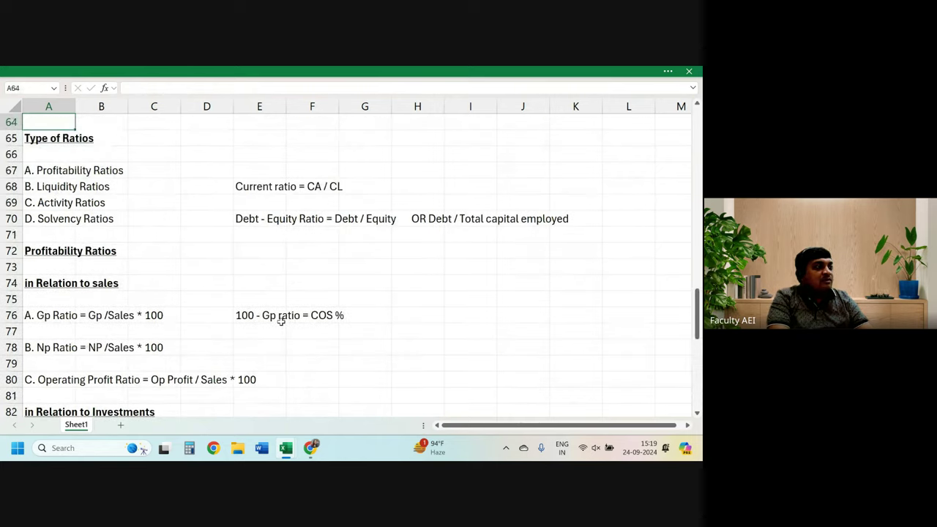
{"action": "key", "text": "Down"}
{"action": "key", "text": "Down"}
{"action": "key", "text": "Down"}
{"action": "key", "text": "Down"}
{"action": "key", "text": "Down"}
{"action": "key", "text": "Down"}
{"action": "key", "text": "Down"}
{"action": "key", "text": "Down"}
{"action": "key", "text": "Down"}
{"action": "key", "text": "Down"}
{"action": "key", "text": "Down"}
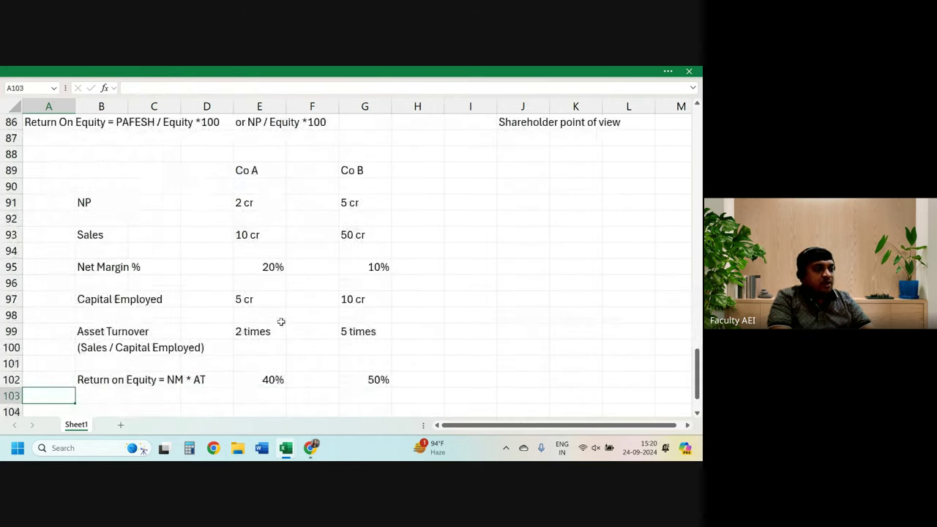
{"action": "key", "text": "Down"}
{"action": "key", "text": "Down"}
{"action": "key", "text": "Down"}
{"action": "key", "text": "Up"}
{"action": "key", "text": "Up"}
{"action": "key", "text": "Up"}
{"action": "key", "text": "Up"}
{"action": "key", "text": "Up"}
{"action": "key", "text": "Up"}
{"action": "key", "text": "Up"}
{"action": "key", "text": "Up"}
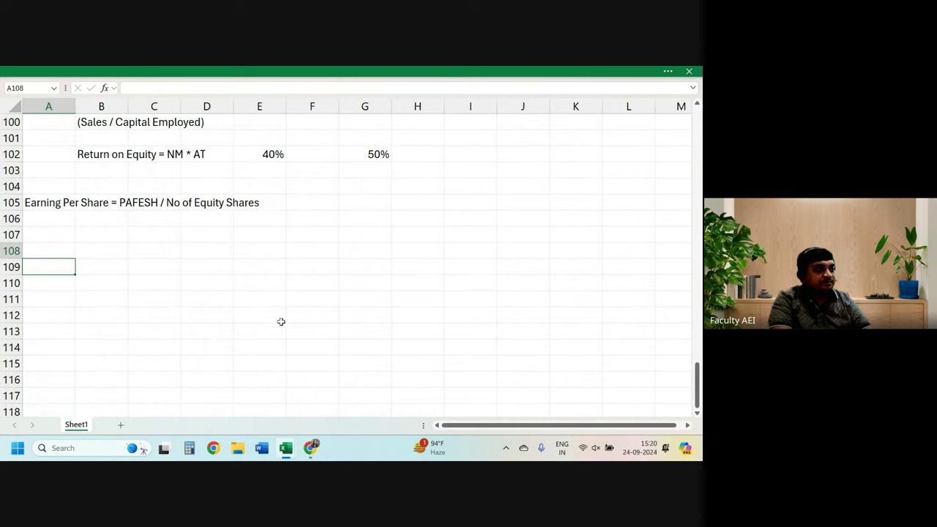
{"action": "key", "text": "Up"}
Type the heading 'Liquidity Ratio' in cell A108.
{"action": "type", "text": "Curre"}
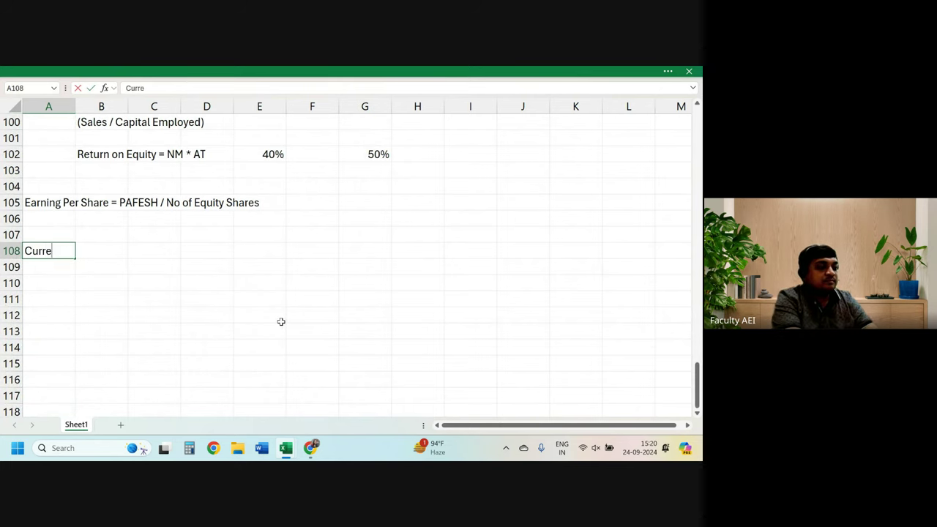
{"action": "type", "text": "nt"}
{"action": "key", "text": "BackSpace"}
{"action": "key", "text": "BackSpace"}
{"action": "key", "text": "BackSpace"}
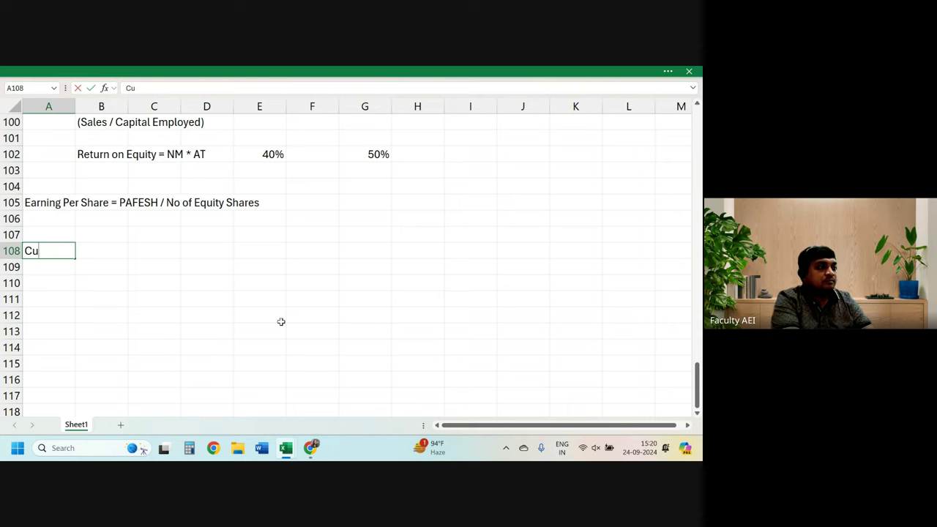
{"action": "key", "text": "BackSpace"}
{"action": "key", "text": "BackSpace"}
{"action": "type", "text": "Liqui"}
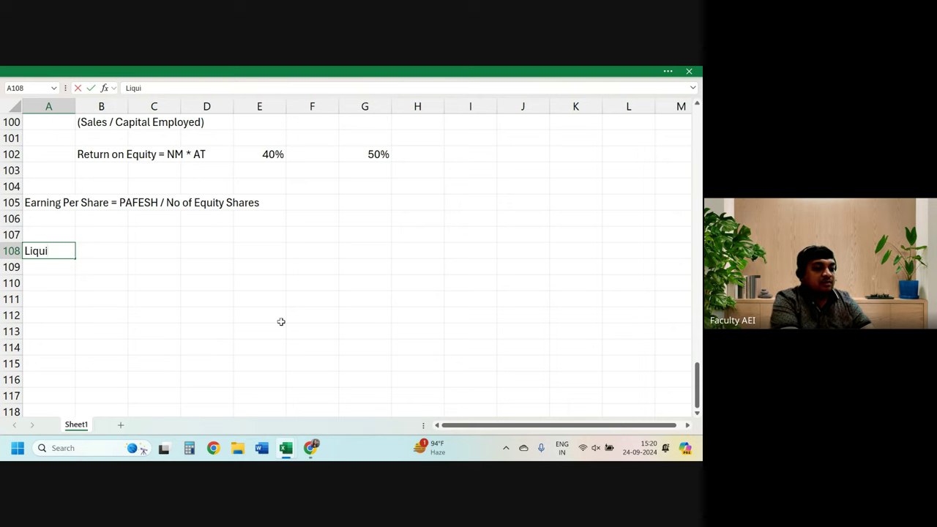
{"action": "type", "text": "dity Ra"}
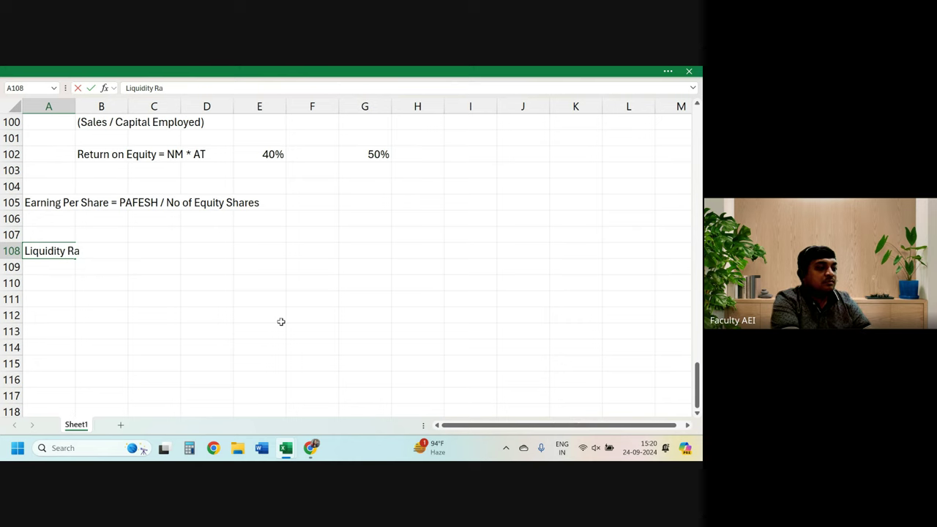
{"action": "type", "text": "tio"}
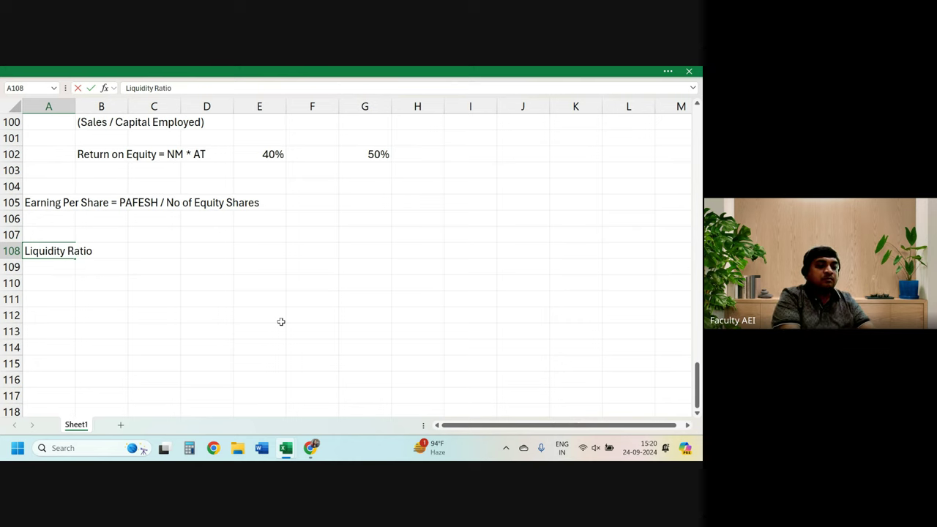
{"action": "key", "text": "Return"}
Make the Liquidity Ratio heading bold and underlined.
{"action": "key", "text": "Down"}
{"action": "key", "text": "Up"}
{"action": "key", "text": "Up"}
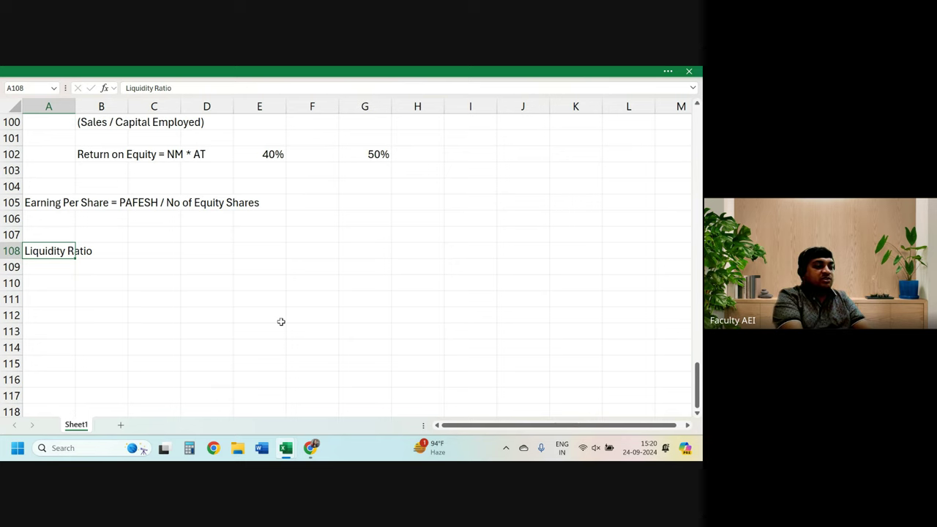
{"action": "key", "text": "ctrl+b"}
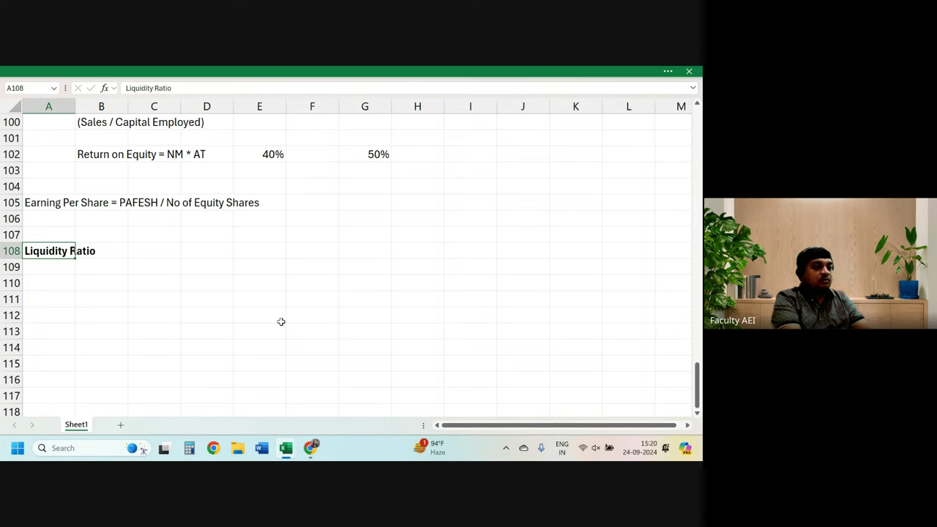
{"action": "key", "text": "ctrl+u"}
{"action": "key", "text": "Down"}
{"action": "key", "text": "Down"}
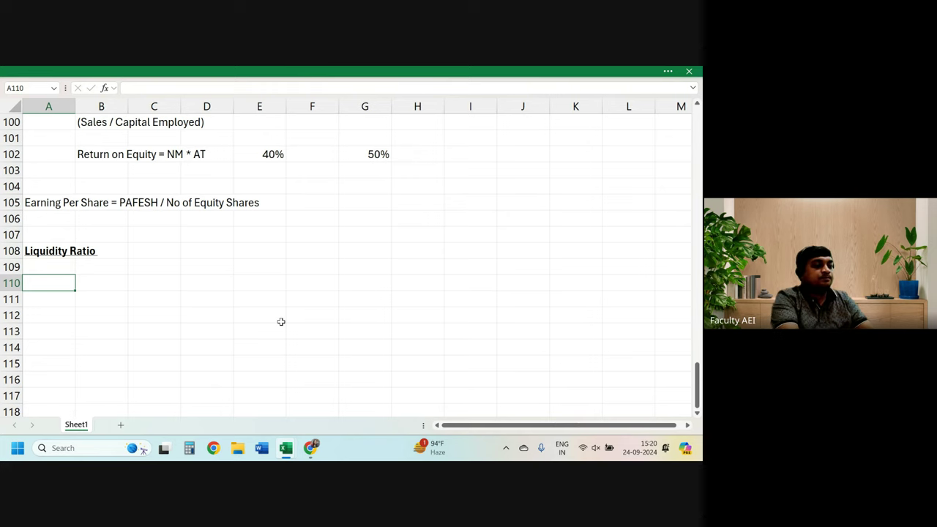
Write 'Current Ratio = Current Assets / Current Liabilities' in A110, correcting the misspelled 'Liabilities'.
{"action": "type", "text": "Current"}
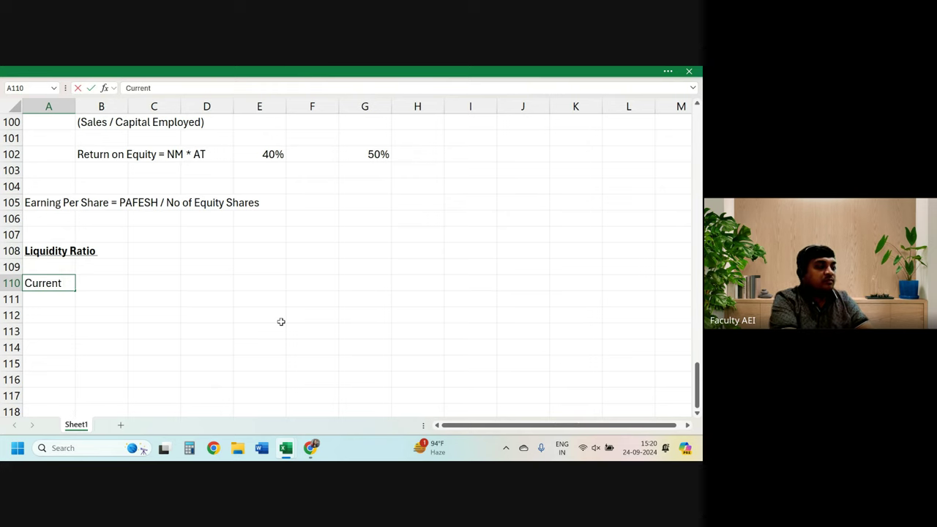
{"action": "type", "text": " Rat"}
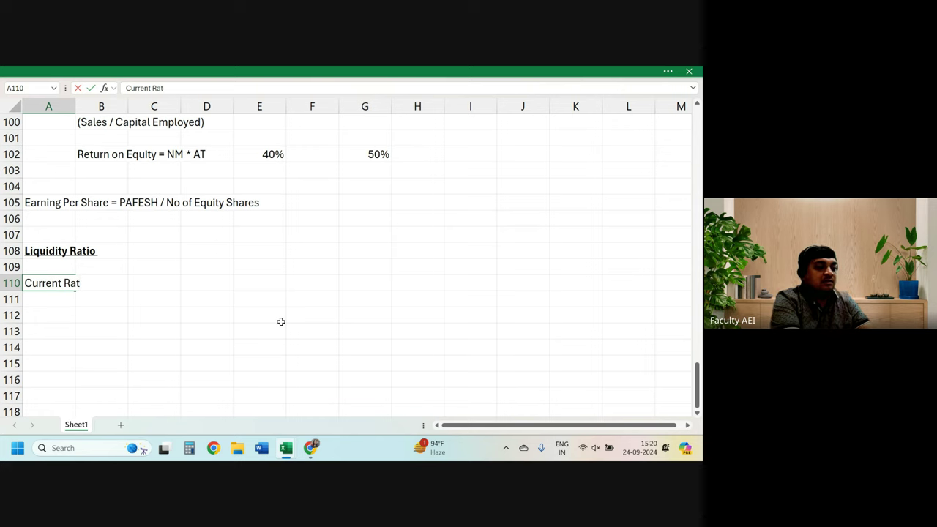
{"action": "type", "text": "io ="}
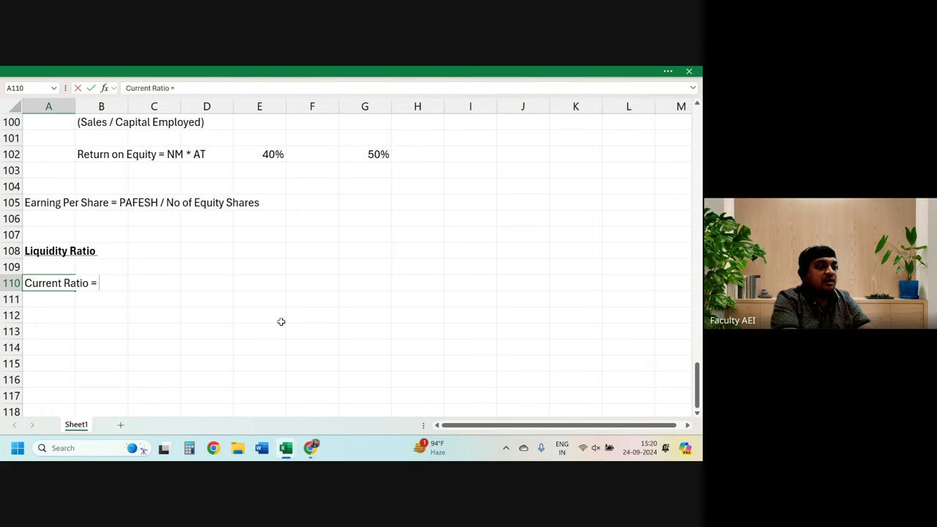
{"action": "type", "text": " Current"}
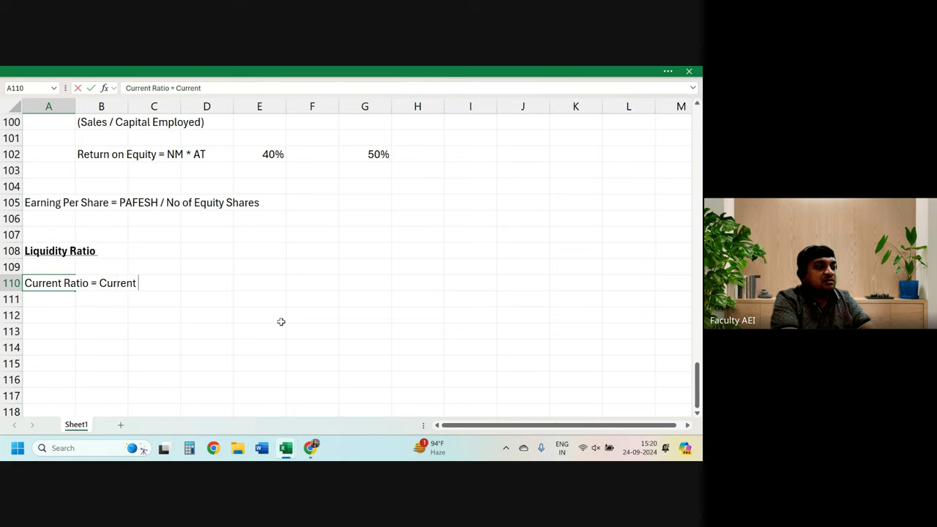
{"action": "type", "text": " Assets "}
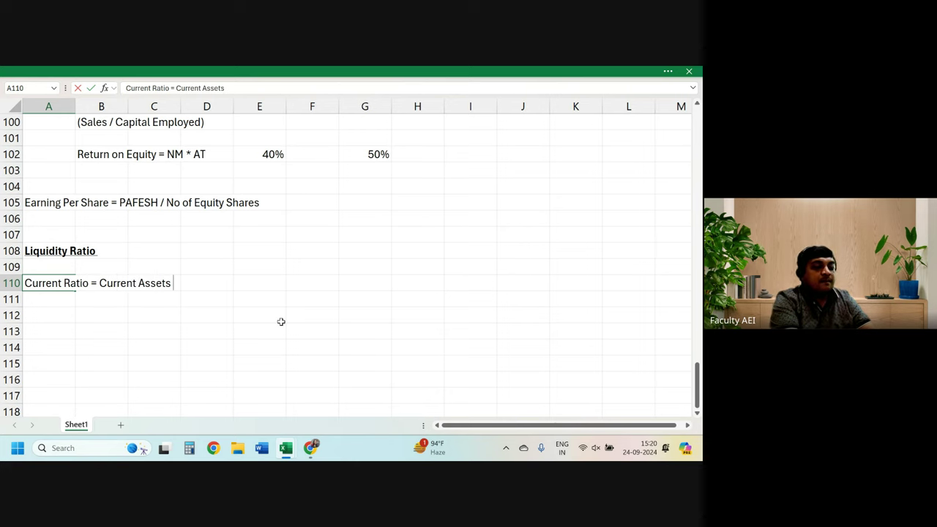
{"action": "type", "text": "/ Curr"}
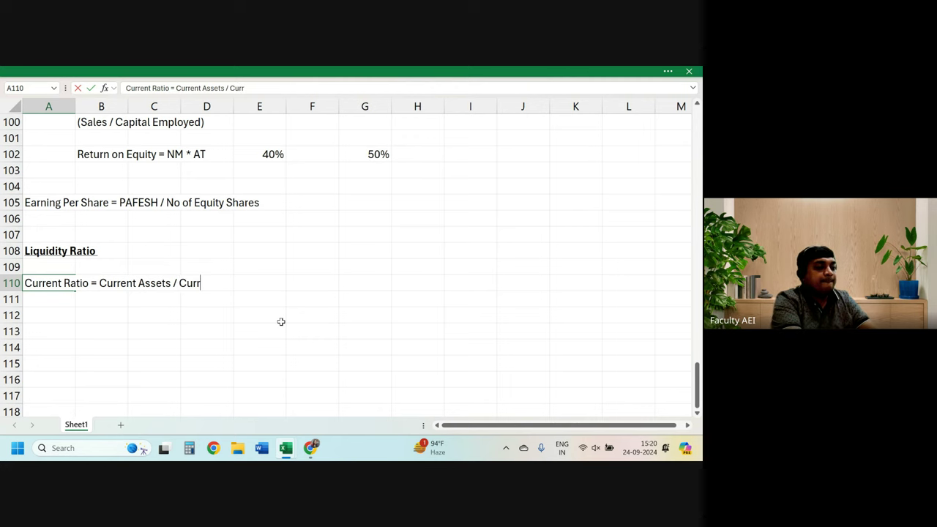
{"action": "type", "text": "ent Libi"}
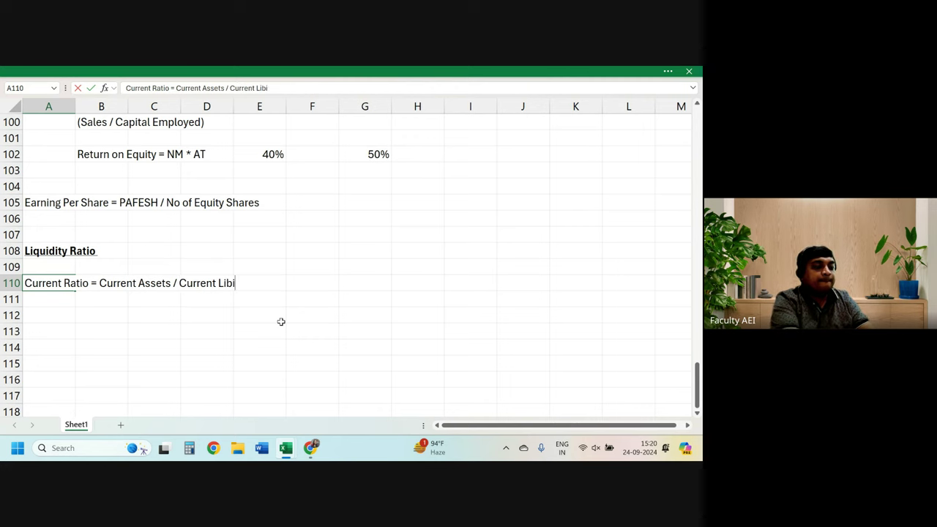
{"action": "type", "text": "lity"}
{"action": "key", "text": "BackSpace"}
{"action": "key", "text": "BackSpace"}
{"action": "key", "text": "BackSpace"}
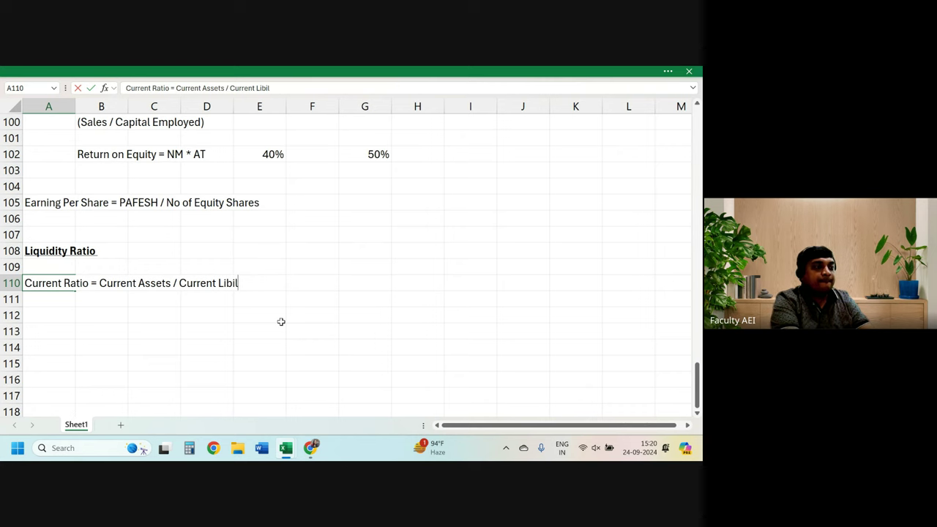
{"action": "key", "text": "BackSpace"}
{"action": "key", "text": "BackSpace"}
{"action": "key", "text": "BackSpace"}
{"action": "type", "text": "abil"}
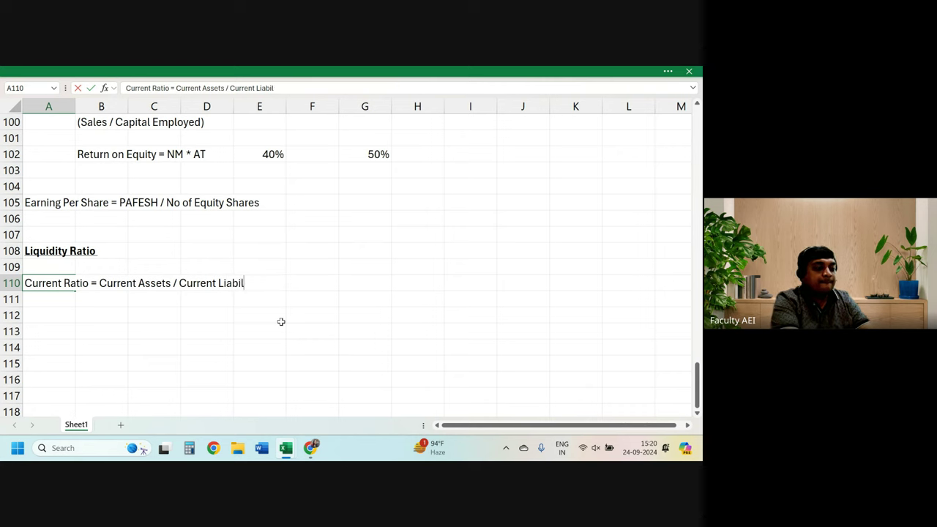
{"action": "type", "text": "ity"}
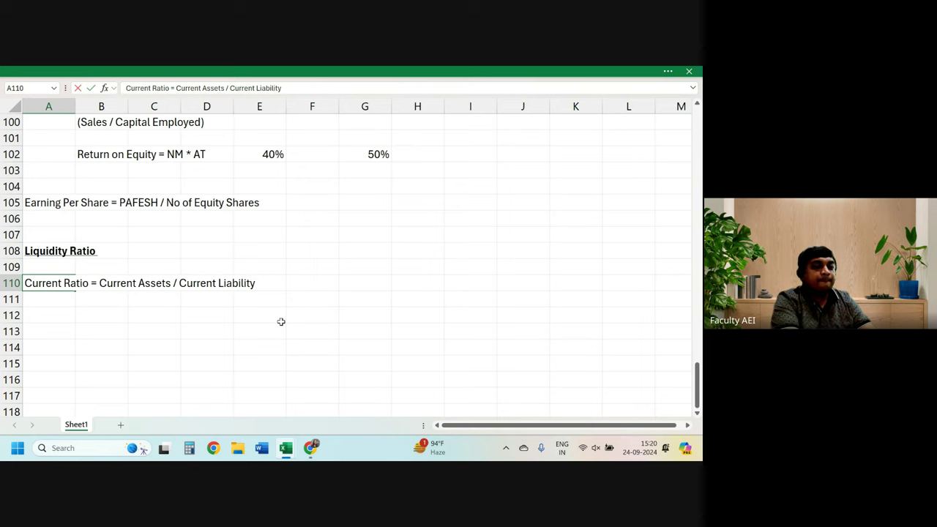
{"action": "key", "text": "BackSpace"}
{"action": "type", "text": "ies"}
{"action": "key", "text": "Return"}
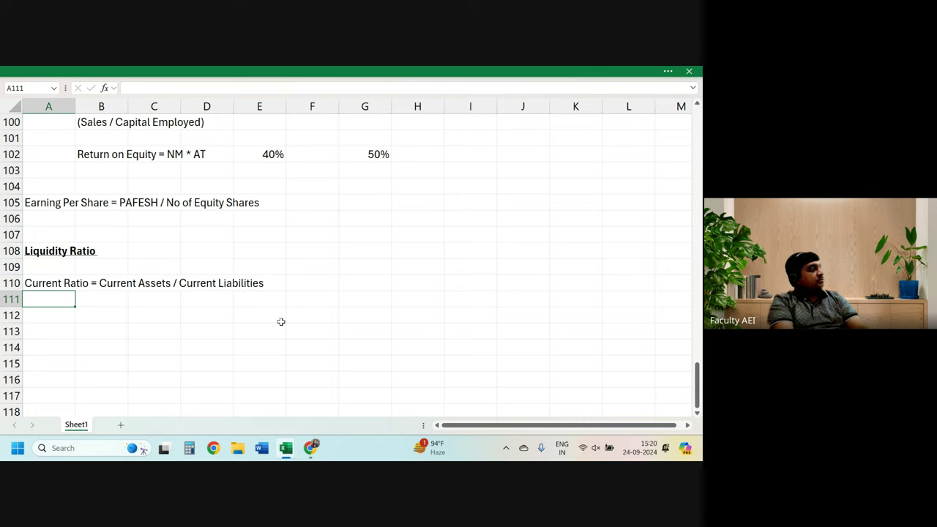
{"action": "key", "text": "Up"}
Start the note 'CA = 675 + 9072 + 11340 +10 =' in cell G109.
{"action": "key", "text": "Right"}
{"action": "key", "text": "Right"}
{"action": "key", "text": "Right"}
{"action": "key", "text": "Right"}
{"action": "key", "text": "Right"}
{"action": "key", "text": "Right"}
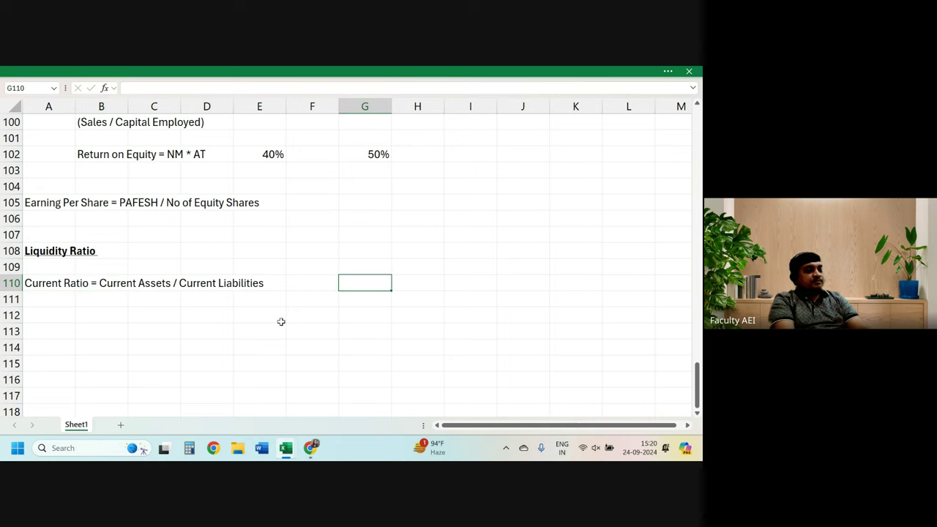
{"action": "key", "text": "Left"}
{"action": "key", "text": "Down"}
{"action": "key", "text": "Down"}
{"action": "key", "text": "Left"}
{"action": "key", "text": "Left"}
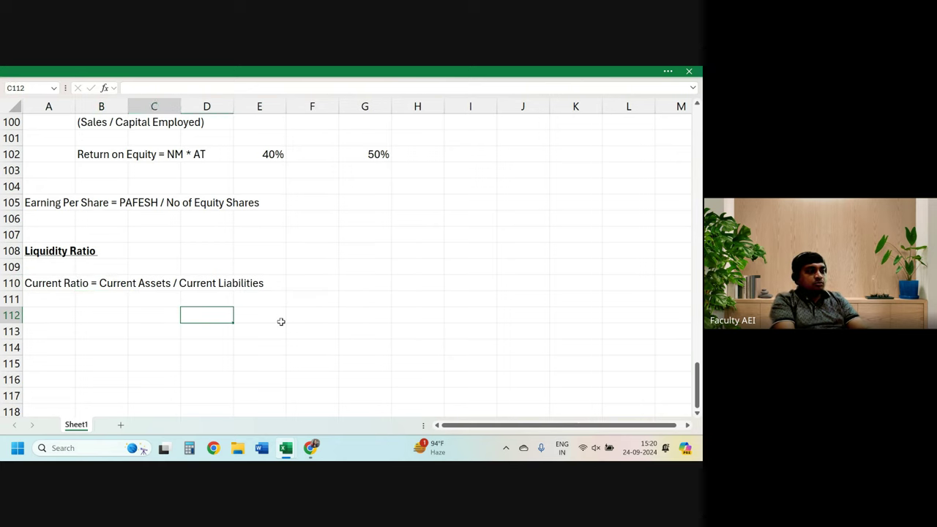
{"action": "key", "text": "Left"}
{"action": "key", "text": "Right"}
{"action": "key", "text": "Right"}
{"action": "key", "text": "Right"}
{"action": "key", "text": "Right"}
{"action": "key", "text": "Right"}
{"action": "key", "text": "Up"}
{"action": "key", "text": "Up"}
{"action": "key", "text": "Left"}
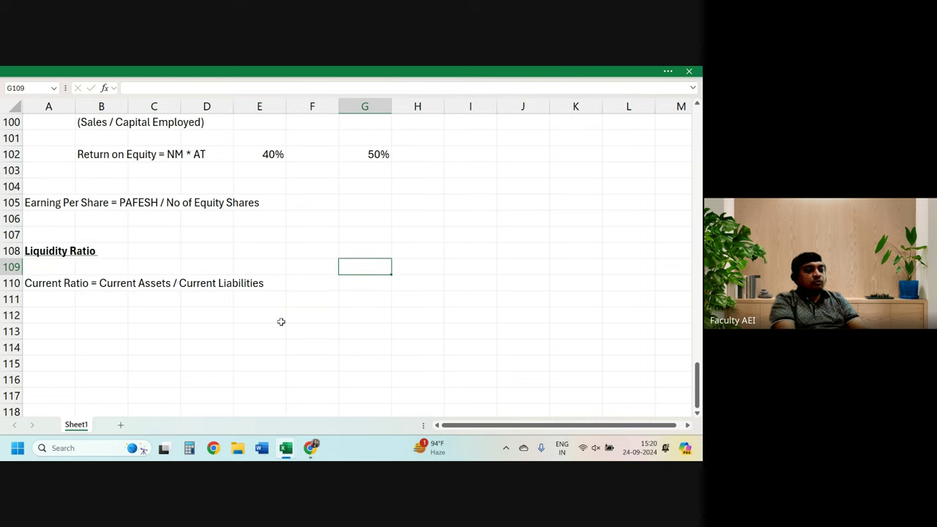
{"action": "type", "text": "CA ="}
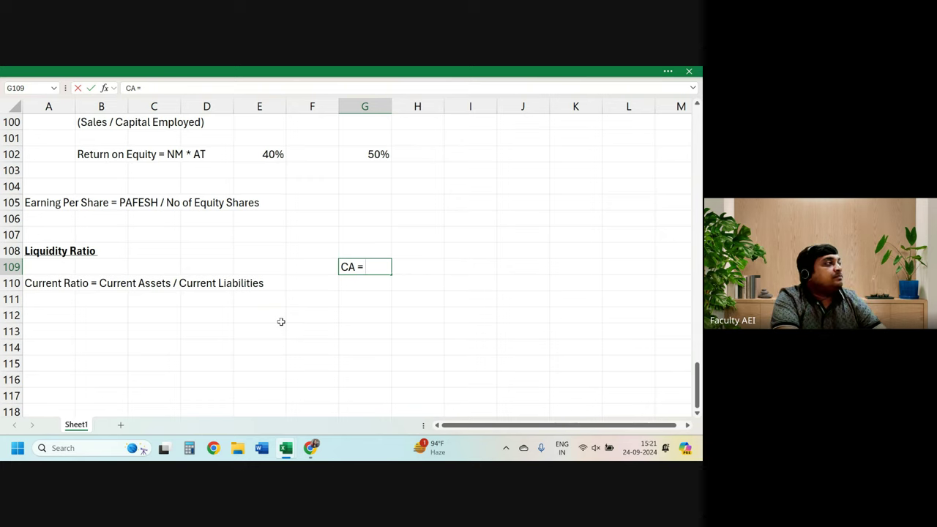
{"action": "type", "text": "675 "}
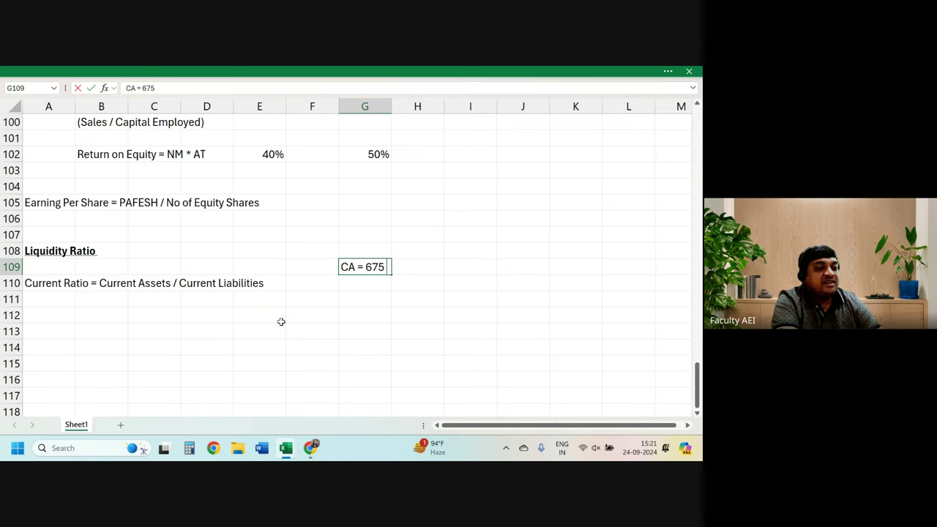
{"action": "type", "text": "+"}
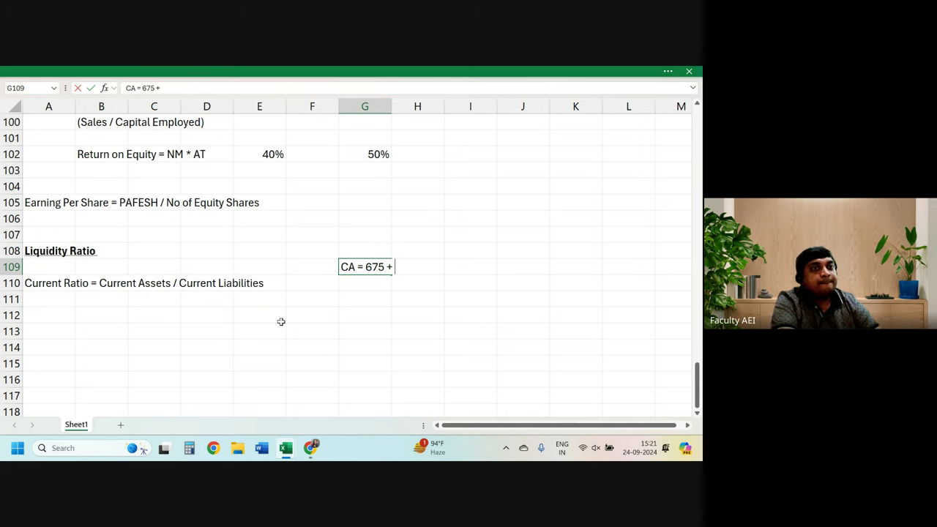
{"action": "type", "text": " 9"}
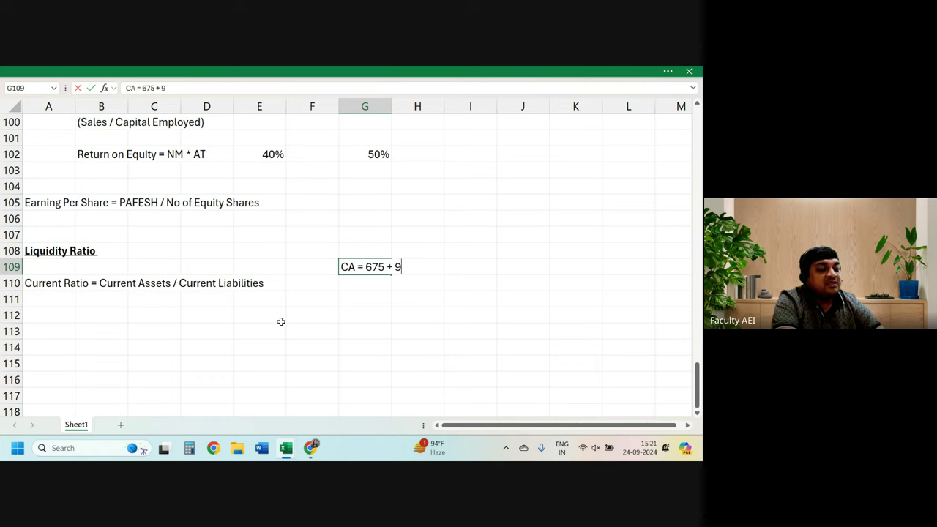
{"action": "type", "text": "07"}
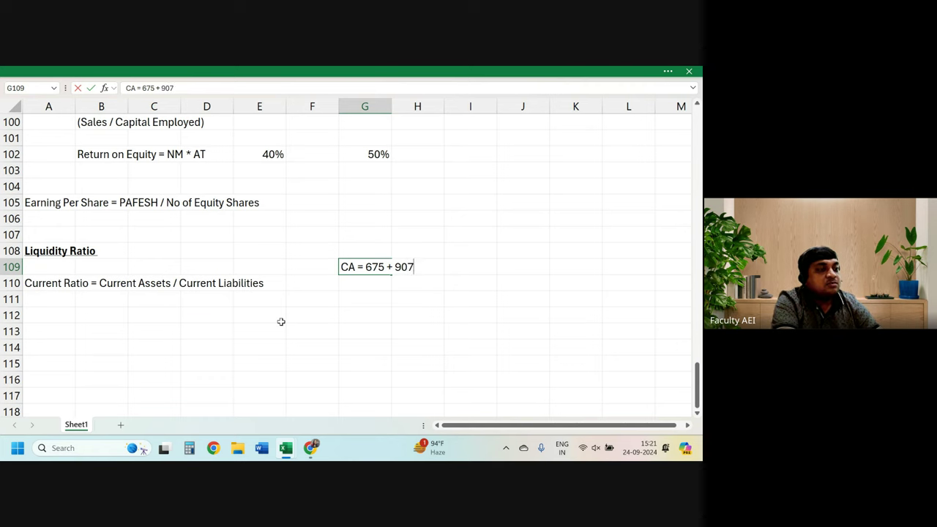
{"action": "type", "text": "2 + "}
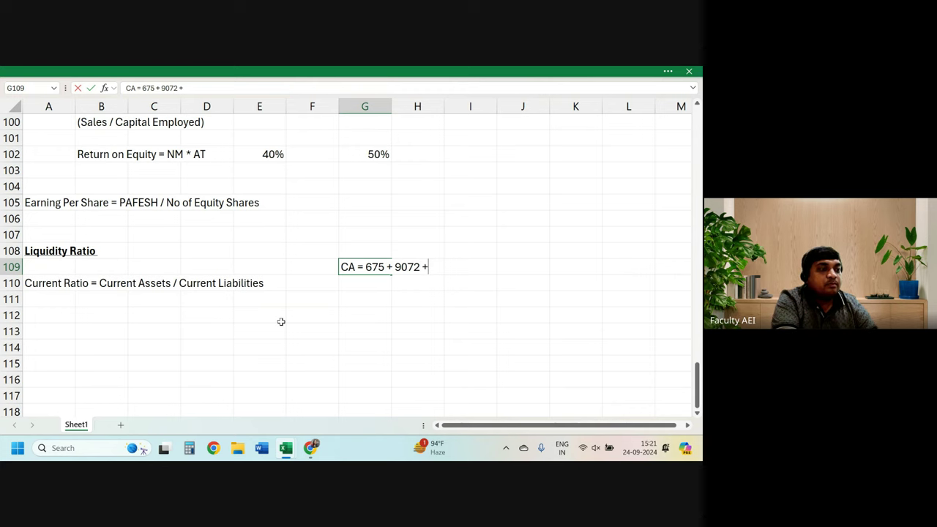
{"action": "type", "text": "1"}
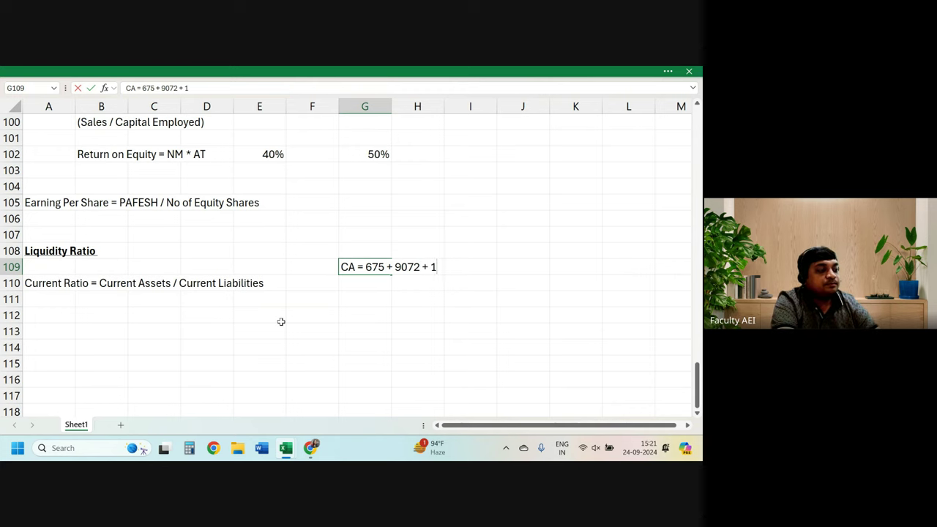
{"action": "type", "text": "1340"}
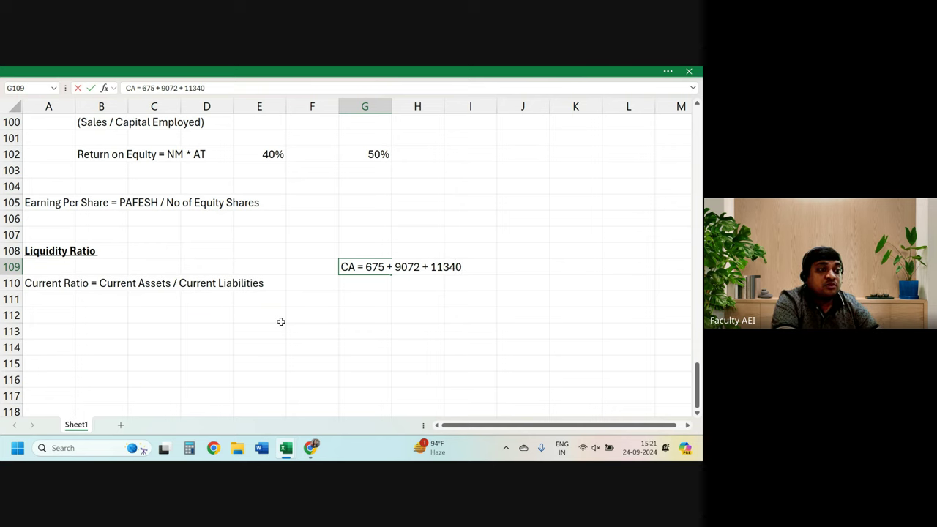
{"action": "type", "text": " +1"}
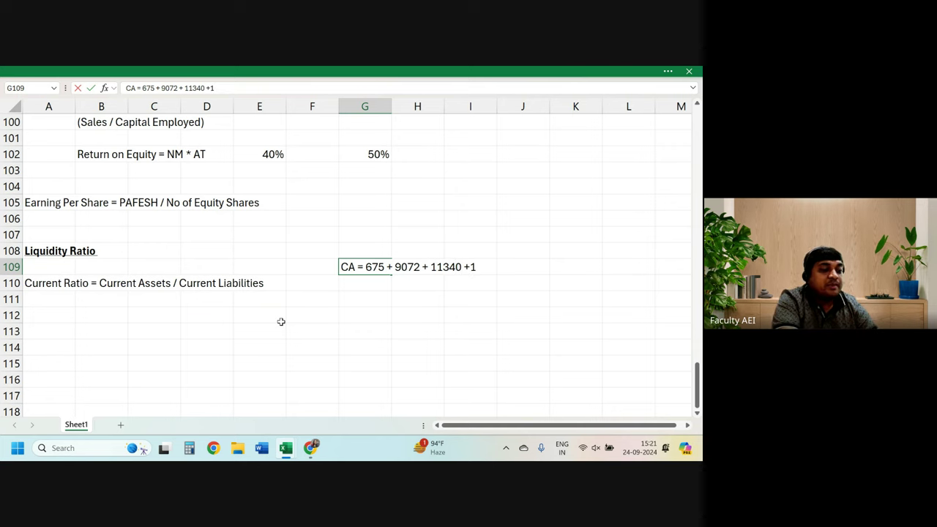
{"action": "type", "text": "0 ="}
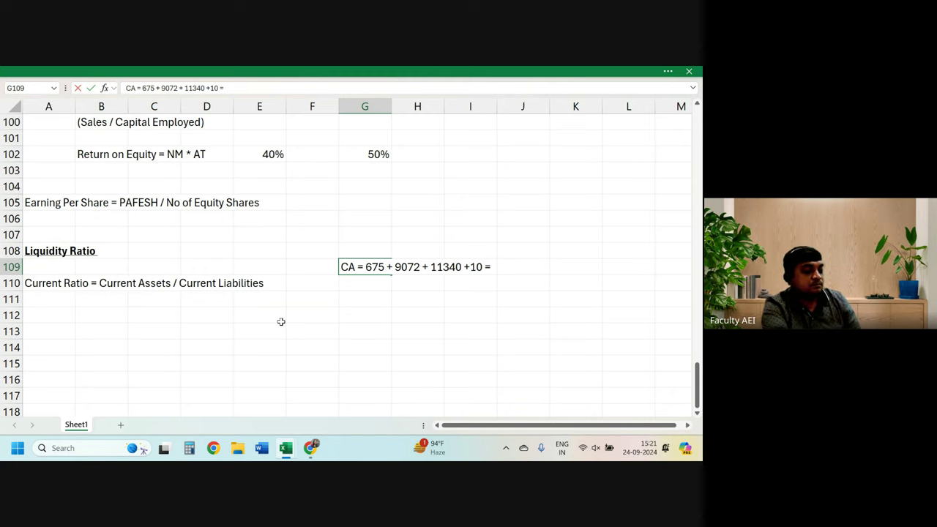
Add the total 21097 to the end of the CA note in G109.
{"action": "left_click", "coordinate": [281, 321]}
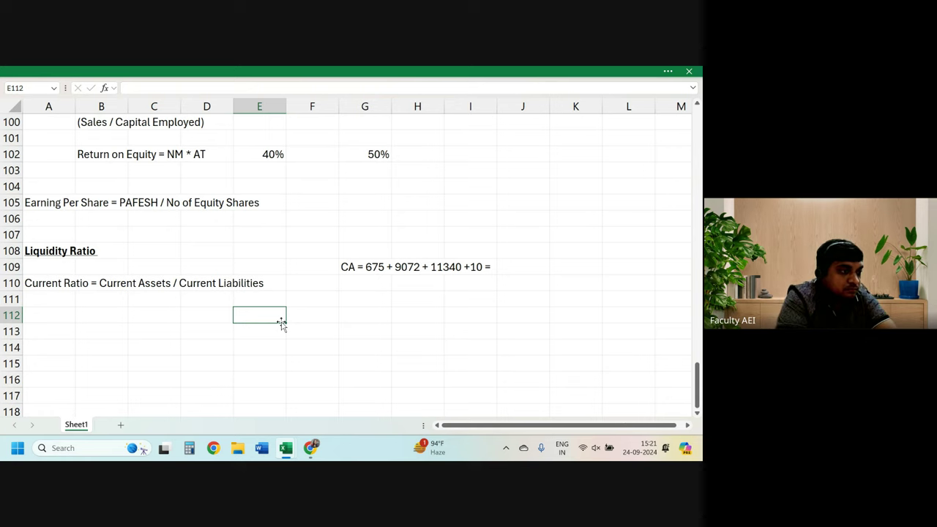
{"action": "key", "text": "Up"}
{"action": "key", "text": "Up"}
{"action": "key", "text": "Up"}
{"action": "key", "text": "Right"}
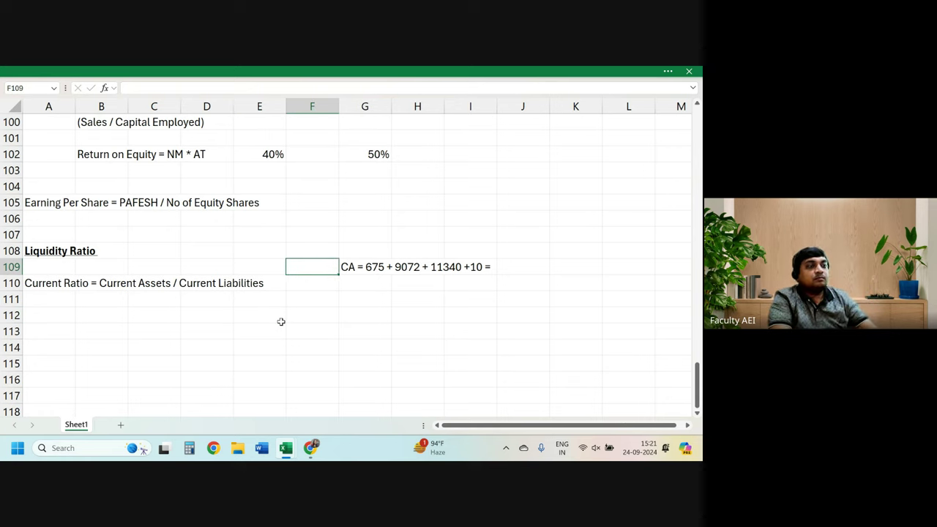
{"action": "key", "text": "Right"}
{"action": "key", "text": "F2"}
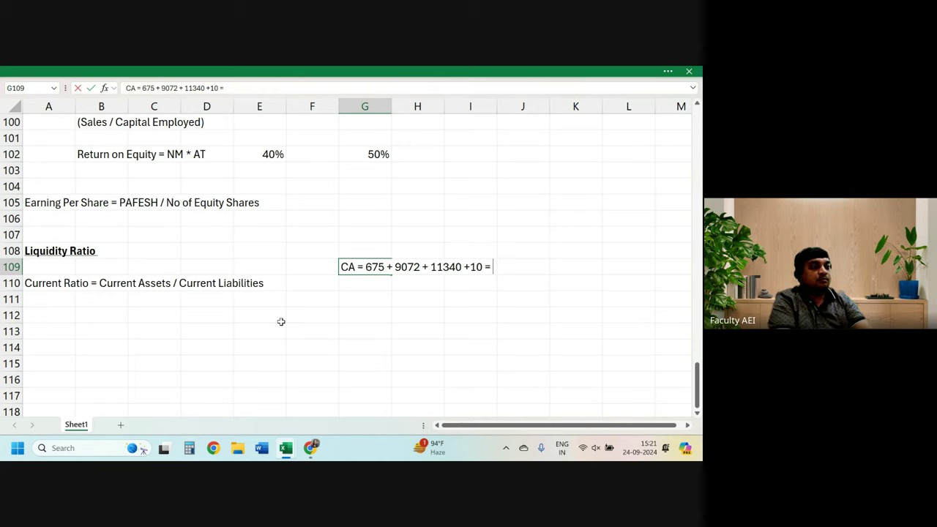
{"action": "type", "text": "21"}
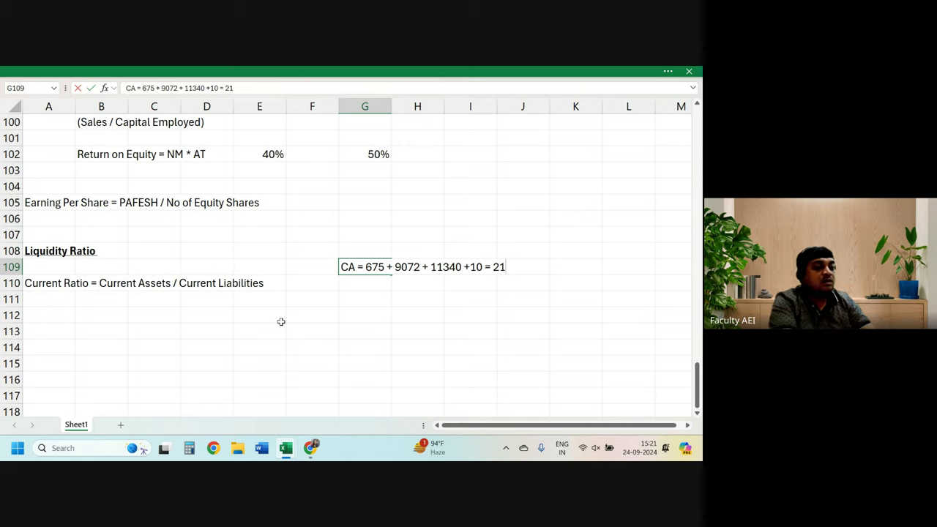
{"action": "type", "text": "097"}
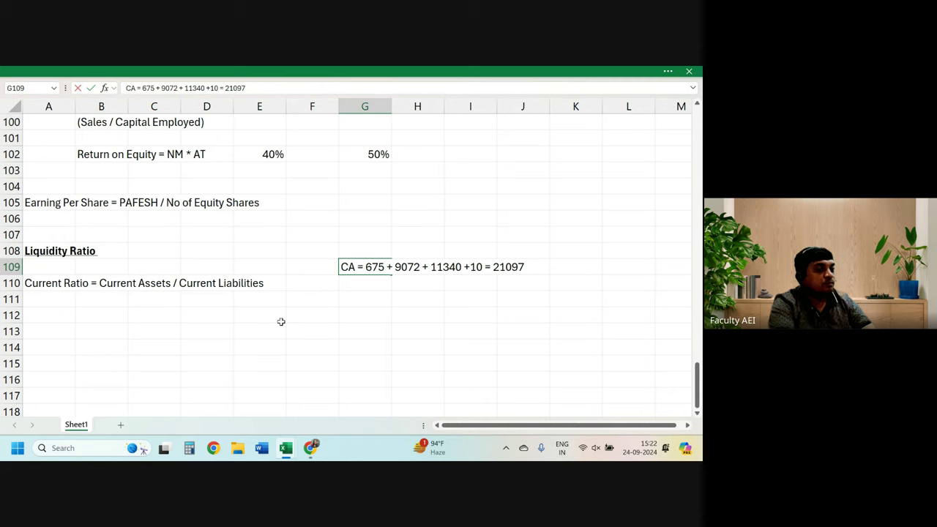
Confirm the CA note, then enter 'CL = 2844 + 1789 + 4190 = 8823' in G110.
{"action": "key", "text": "Return"}
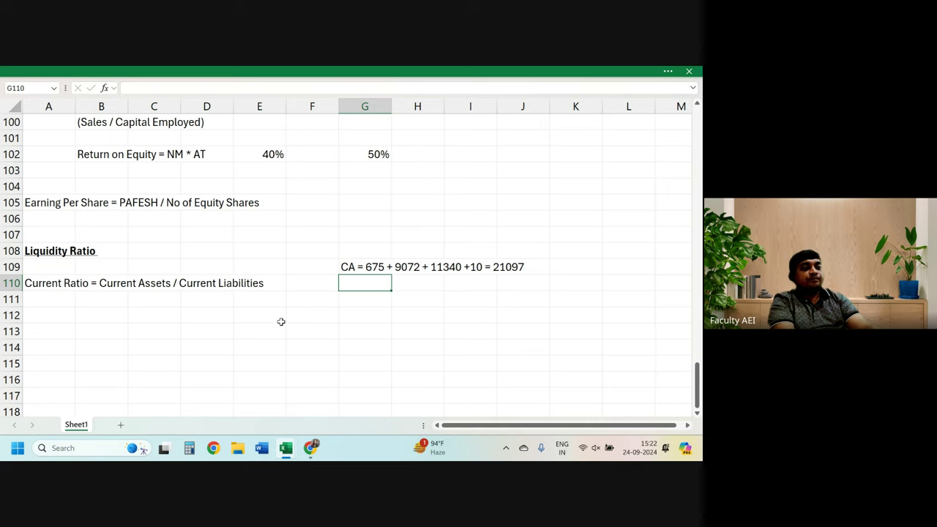
{"action": "type", "text": "CL"}
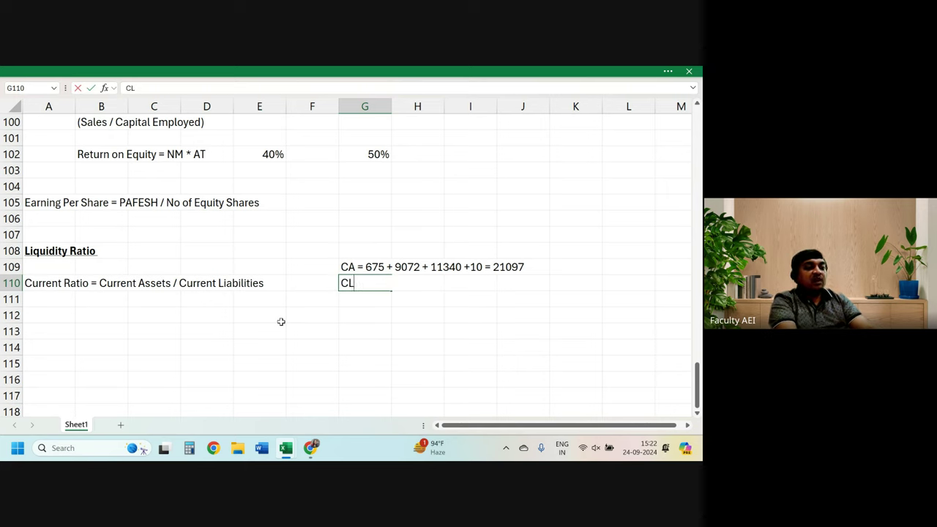
{"action": "type", "text": " ="}
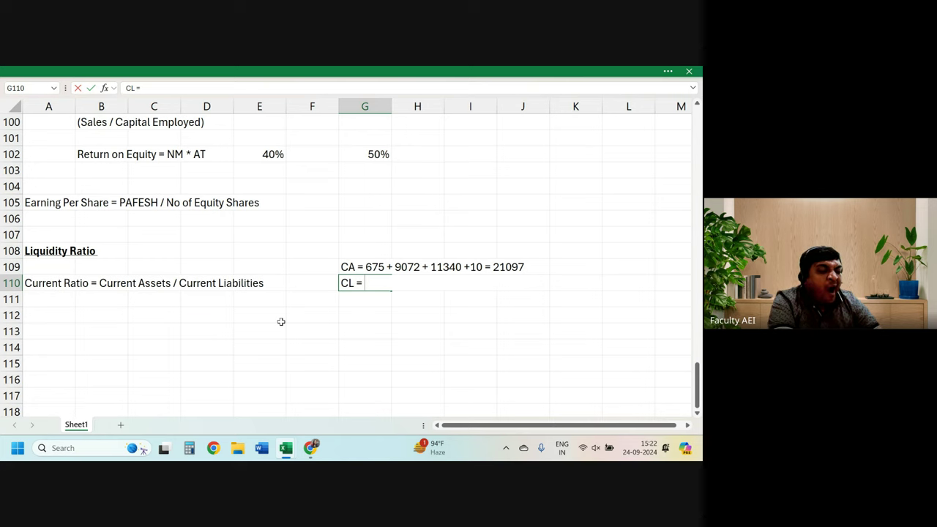
{"action": "type", "text": "2844"}
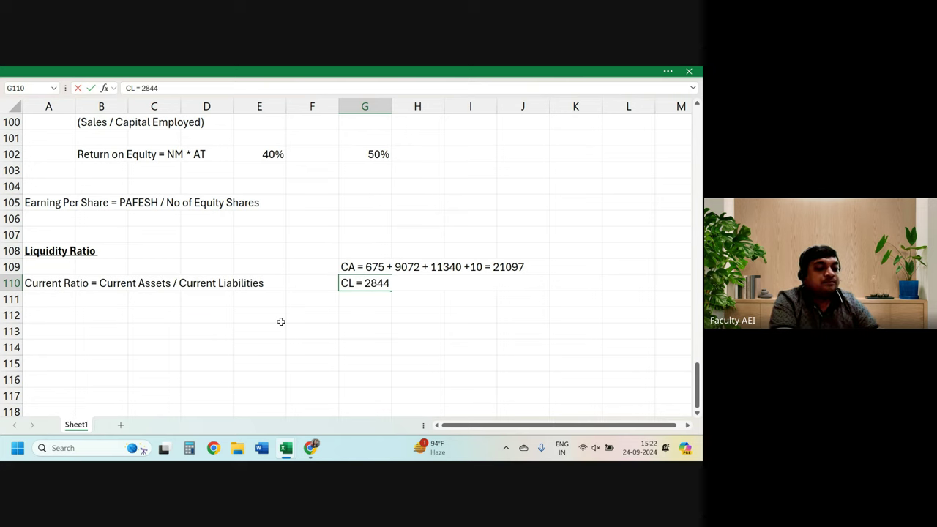
{"action": "type", "text": " +"}
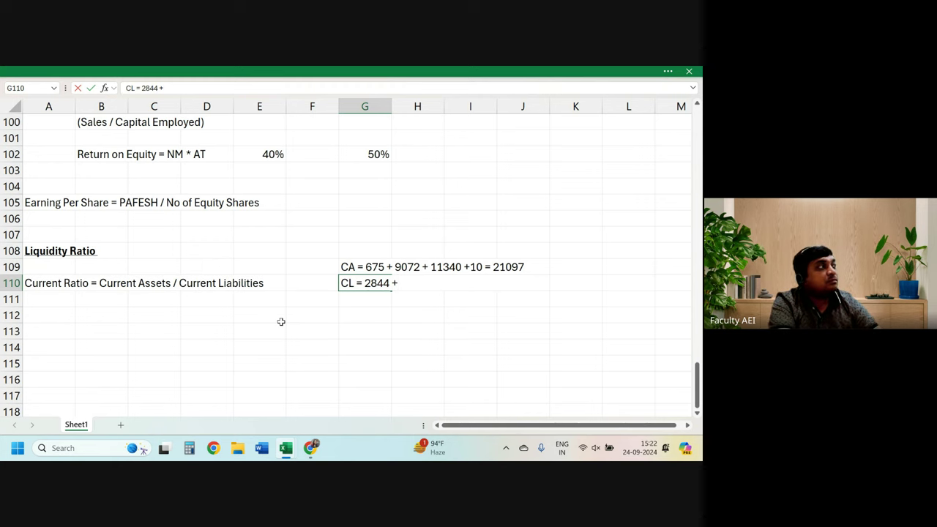
{"action": "type", "text": " 1"}
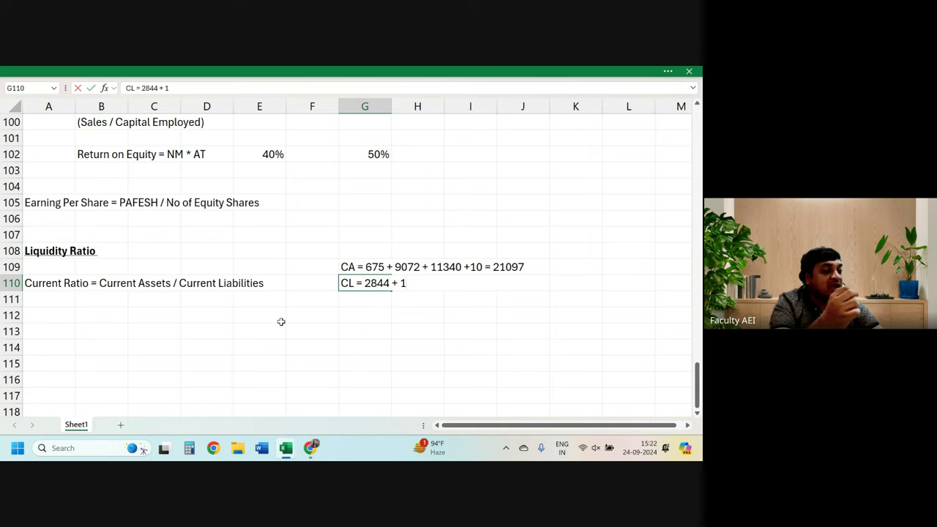
{"action": "type", "text": "88"}
{"action": "key", "text": "BackSpace"}
{"action": "type", "text": "9"}
{"action": "key", "text": "BackSpace"}
{"action": "type", "text": "89"}
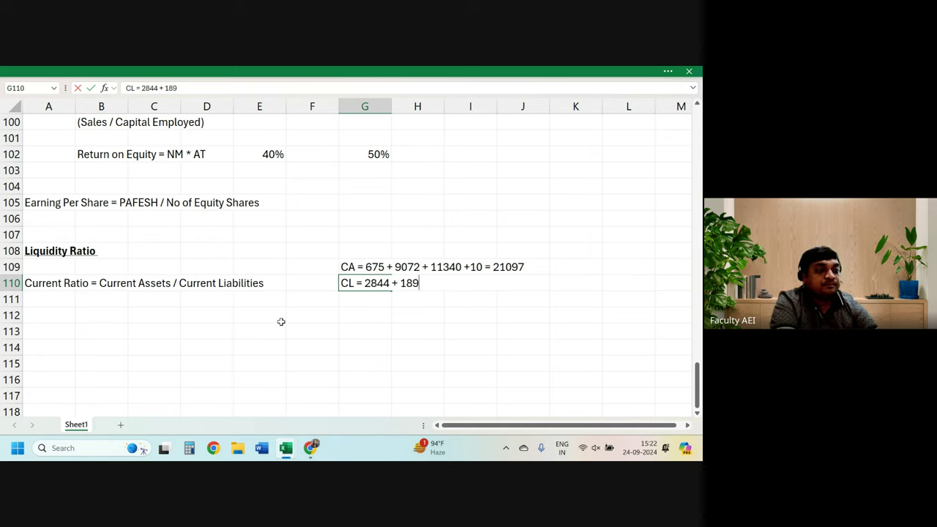
{"action": "key", "text": "BackSpace"}
{"action": "key", "text": "BackSpace"}
{"action": "type", "text": "789"}
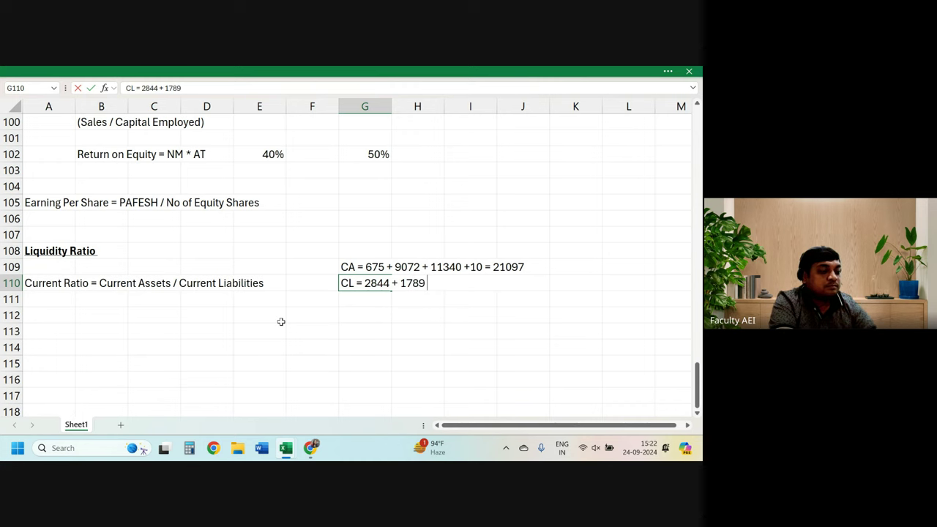
{"action": "type", "text": " + "}
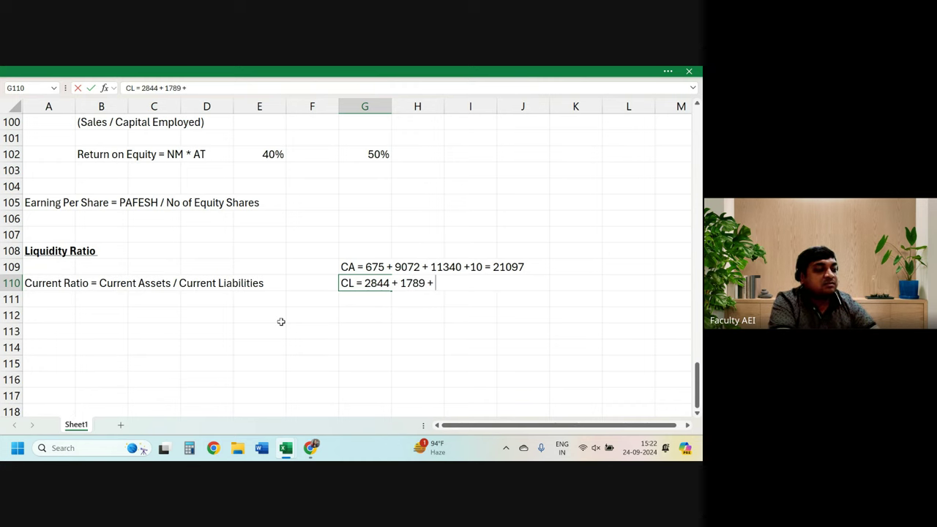
{"action": "type", "text": "4190"}
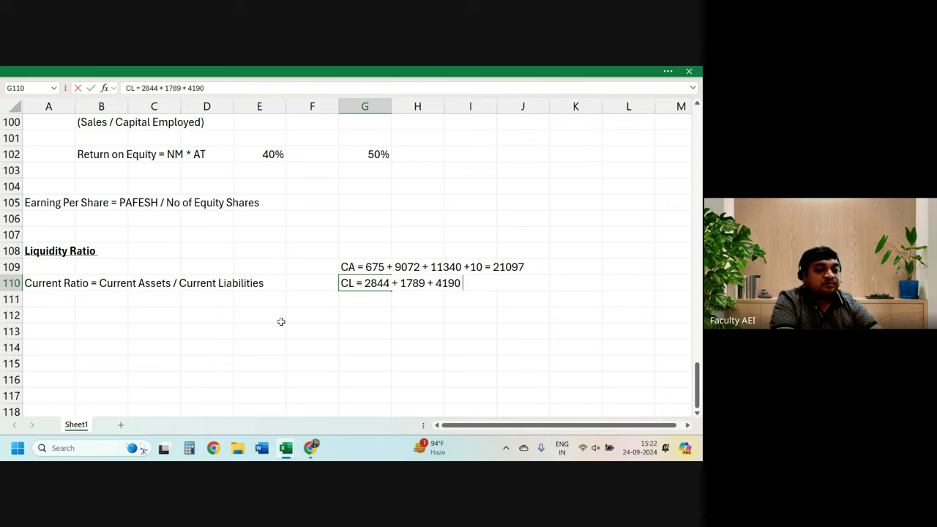
{"action": "type", "text": " ="}
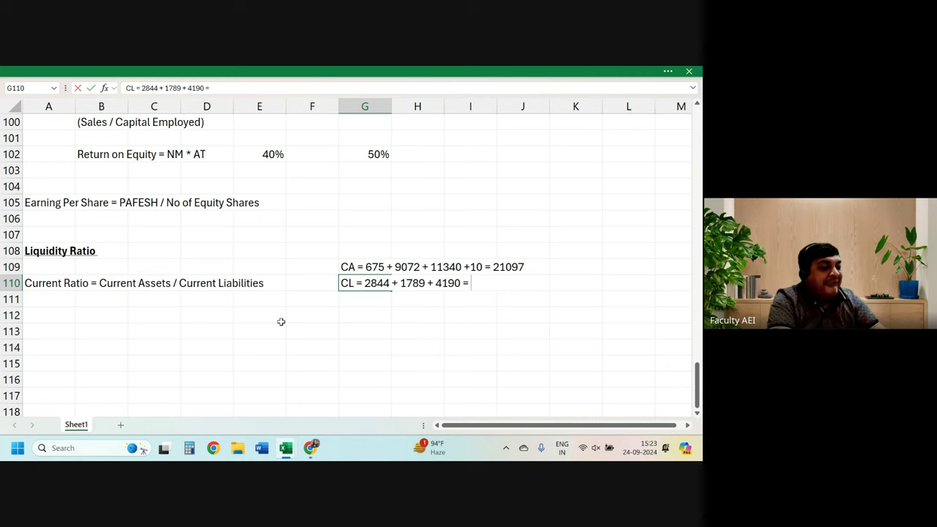
{"action": "type", "text": "8823"}
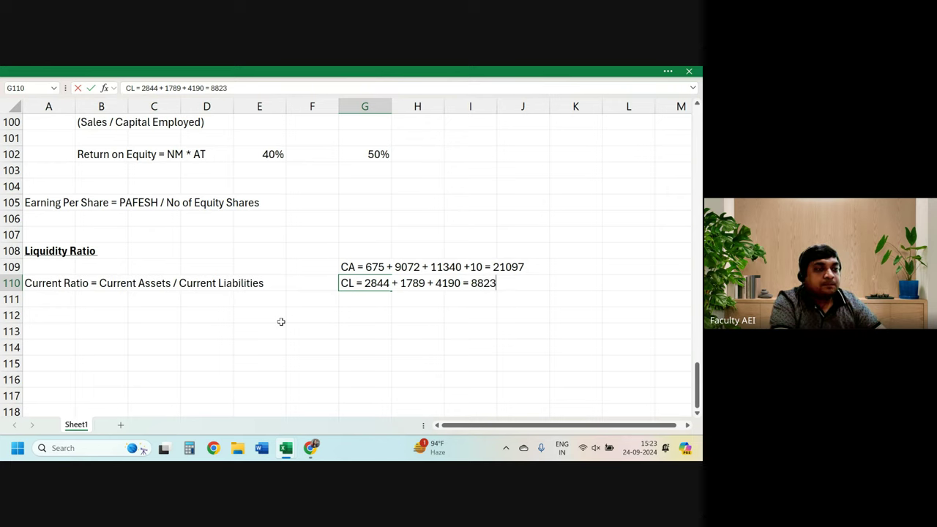
{"action": "key", "text": "Return"}
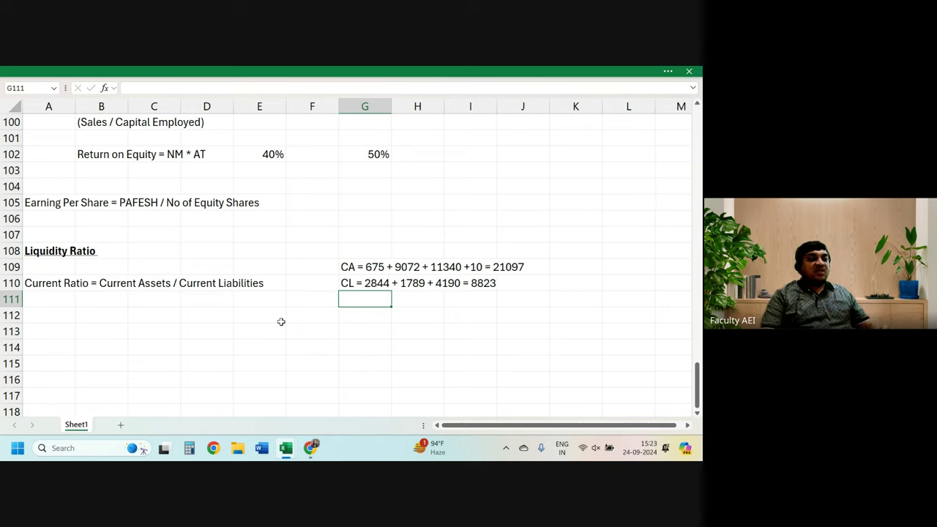
Enter the current ratio working '= 21097 / 8823 = 2.39' as text in C112.
{"action": "key", "text": "Down"}
{"action": "key", "text": "Left"}
{"action": "key", "text": "Left"}
{"action": "key", "text": "Left"}
{"action": "key", "text": "Left"}
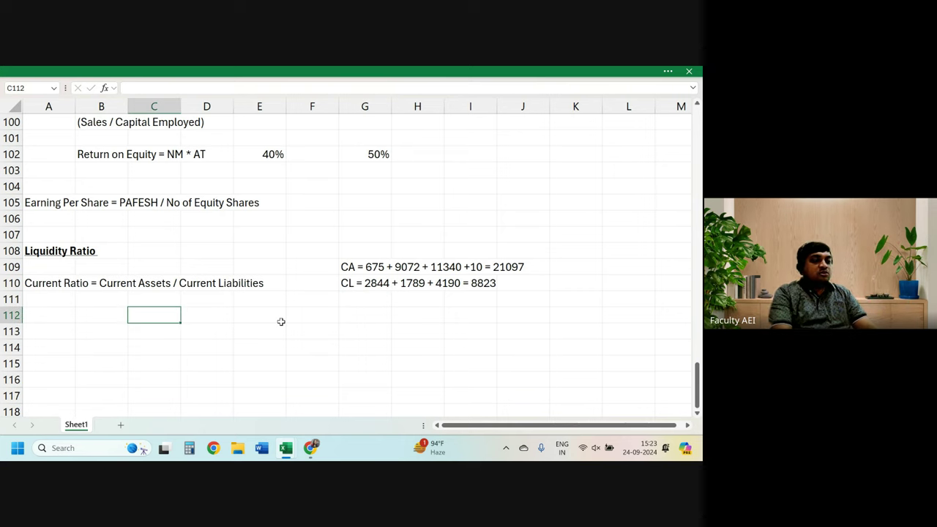
{"action": "type", "text": "'+"}
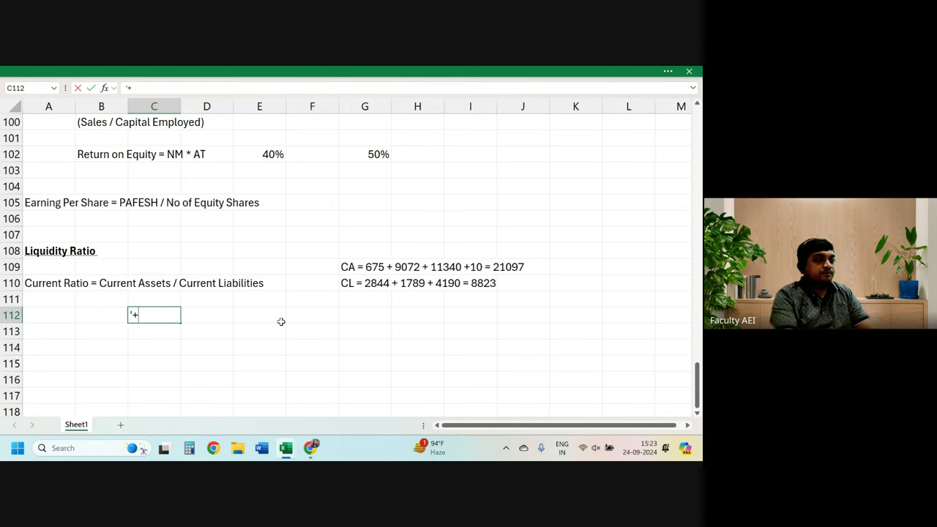
{"action": "key", "text": "BackSpace"}
{"action": "type", "text": "="}
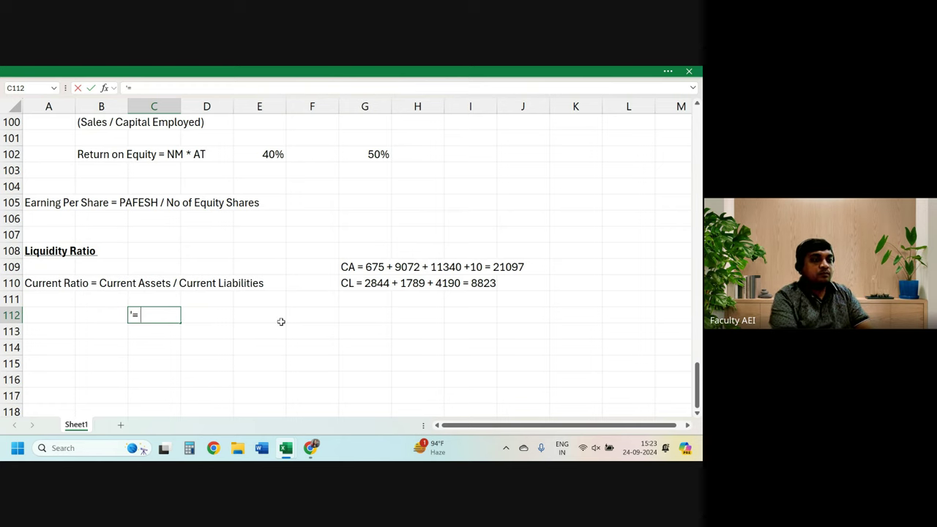
{"action": "type", "text": " 21097 "}
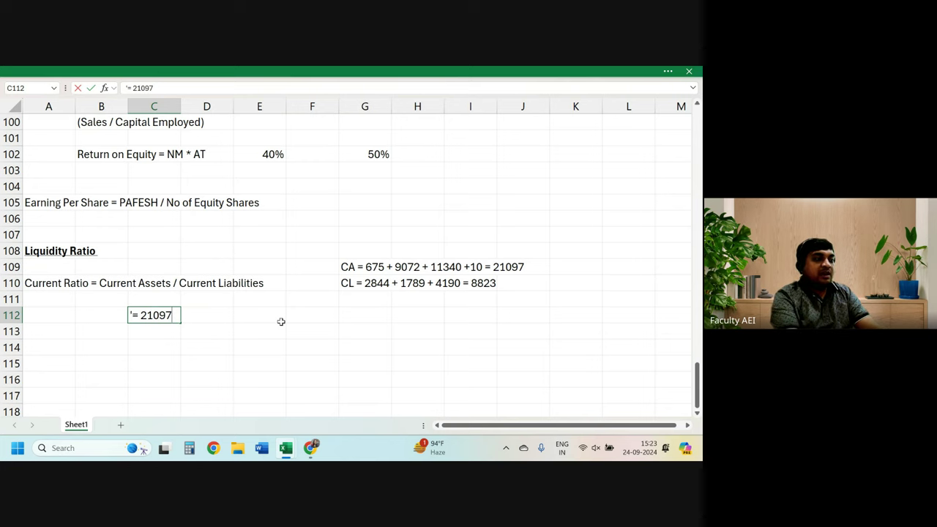
{"action": "type", "text": "/"}
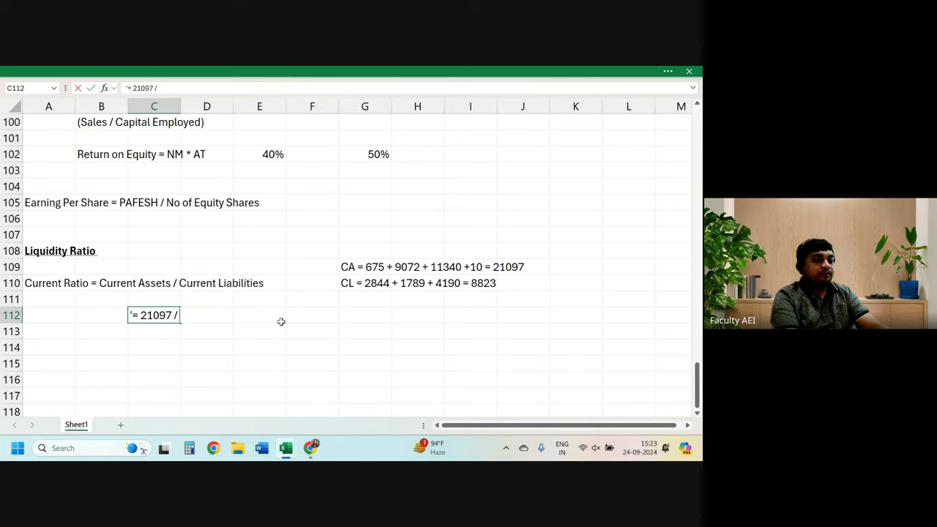
{"action": "type", "text": " 8823 ="}
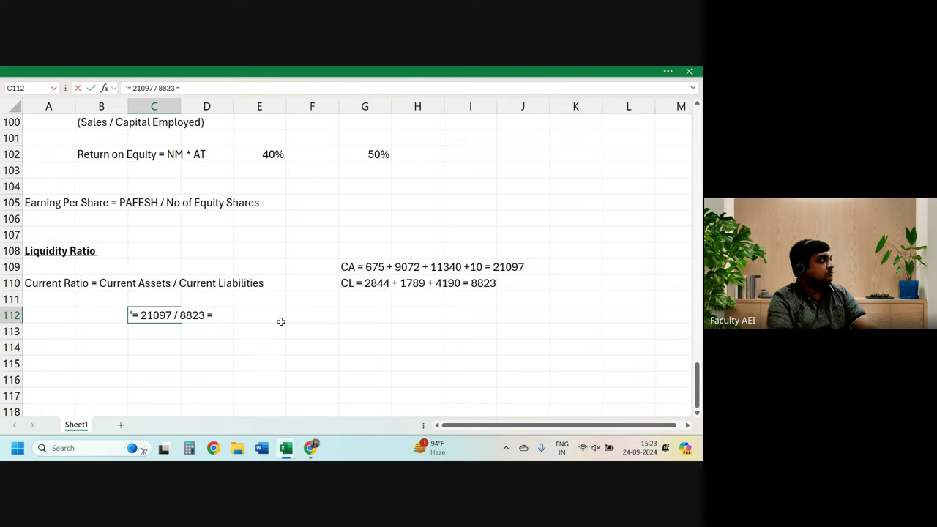
{"action": "type", "text": " 2.3"}
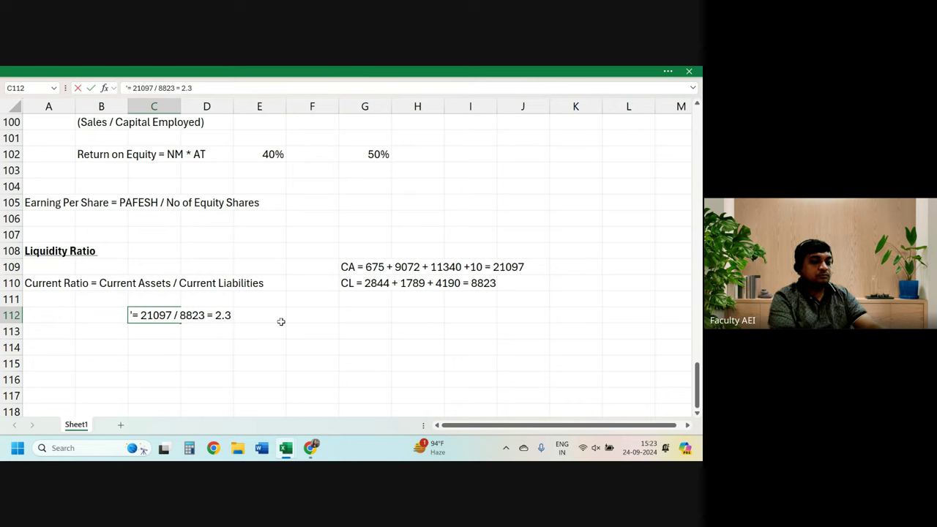
{"action": "type", "text": "9"}
{"action": "key", "text": "Return"}
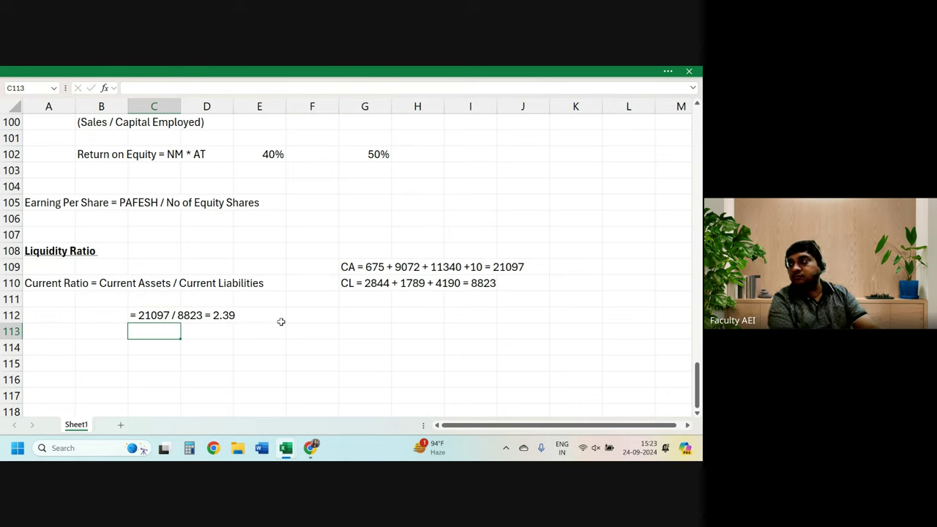
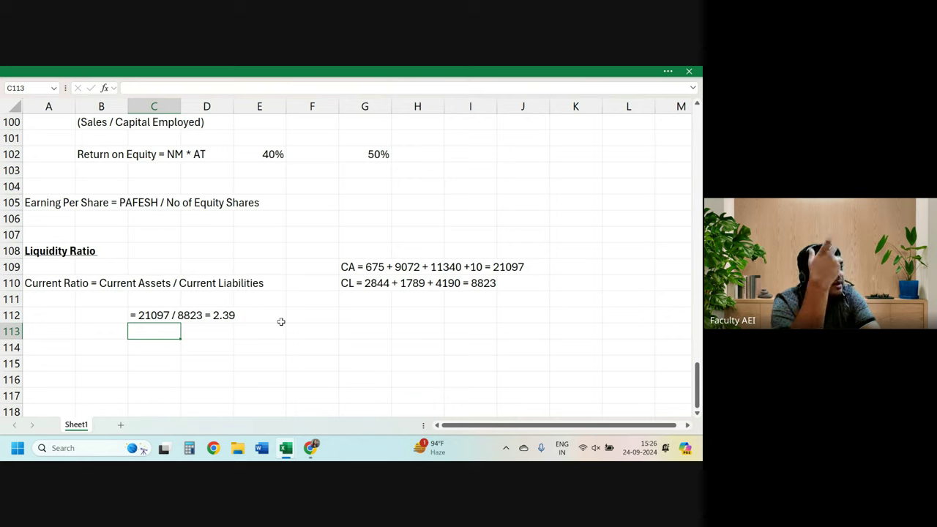
Type the label 'Quick Ratio =' in cell A114, below the current ratio working.
{"action": "key", "text": "Down"}
{"action": "key", "text": "Left"}
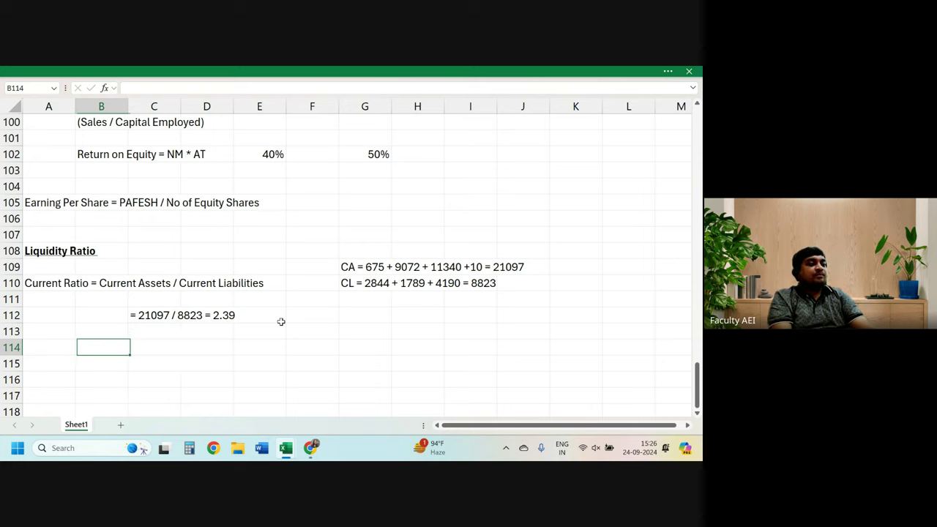
{"action": "key", "text": "Left"}
{"action": "type", "text": "Qu"}
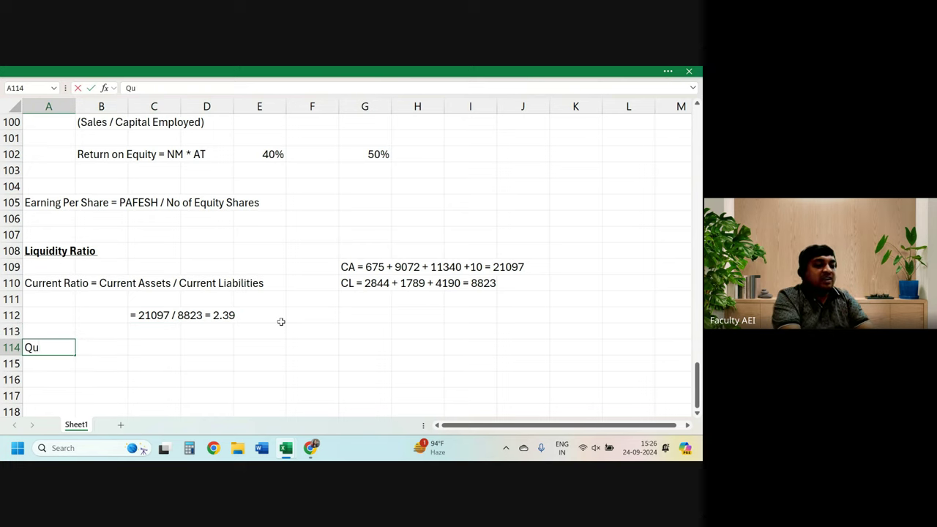
{"action": "type", "text": "ick "}
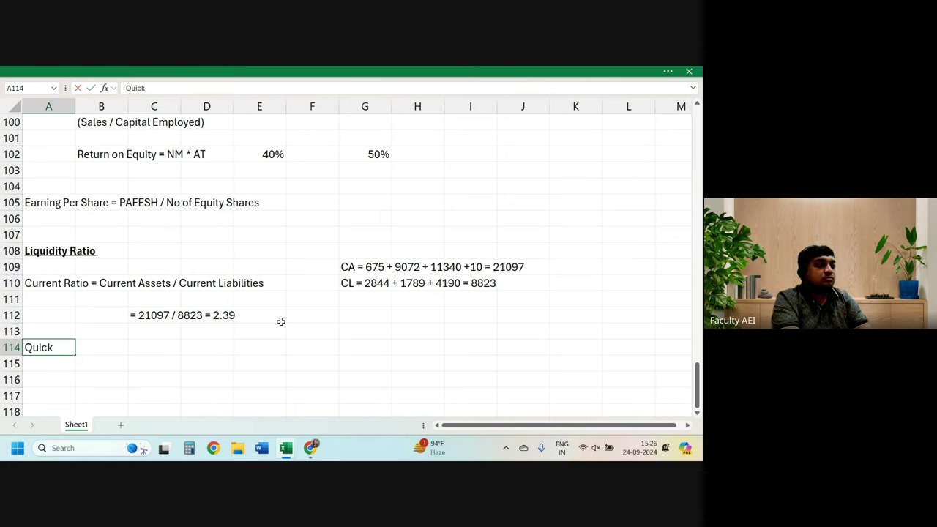
{"action": "type", "text": "Rat"}
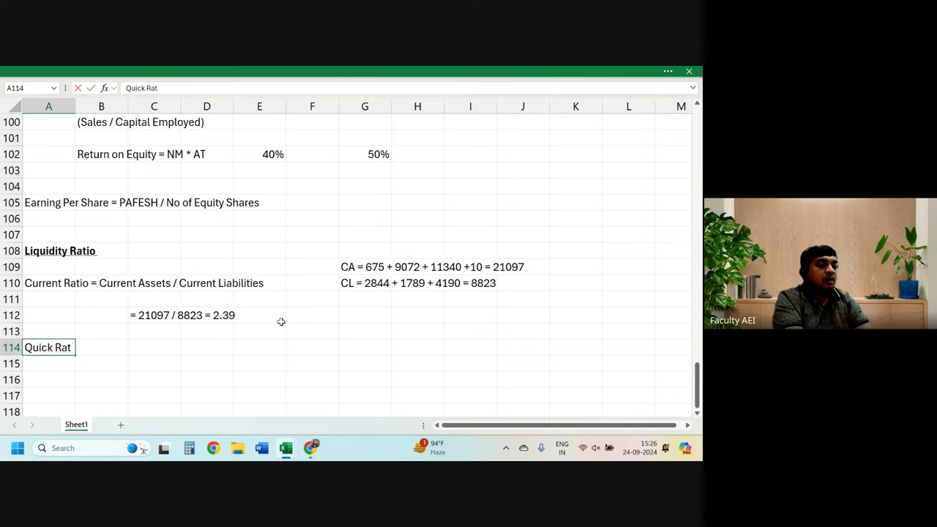
{"action": "type", "text": "io ="}
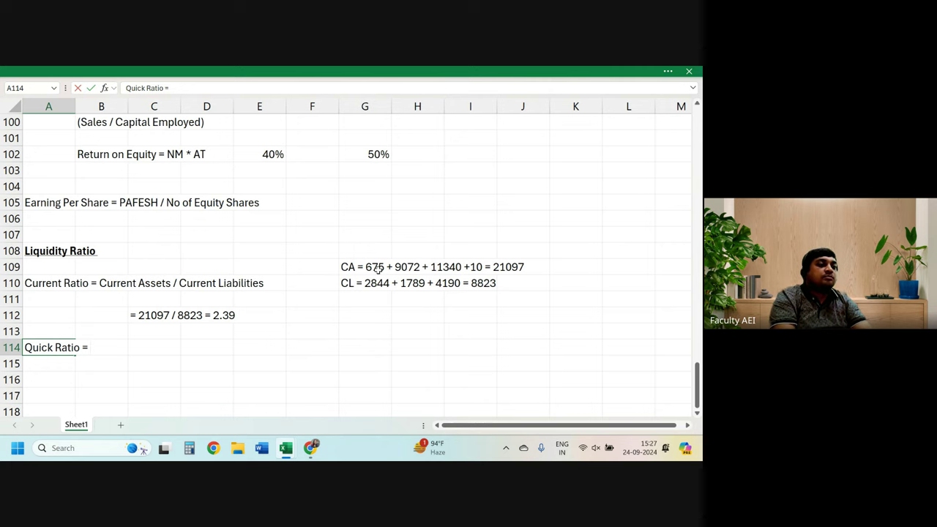
Commit the A114 label and select G109 to review the current assets breakdown.
{"action": "left_click", "coordinate": [378, 269]}
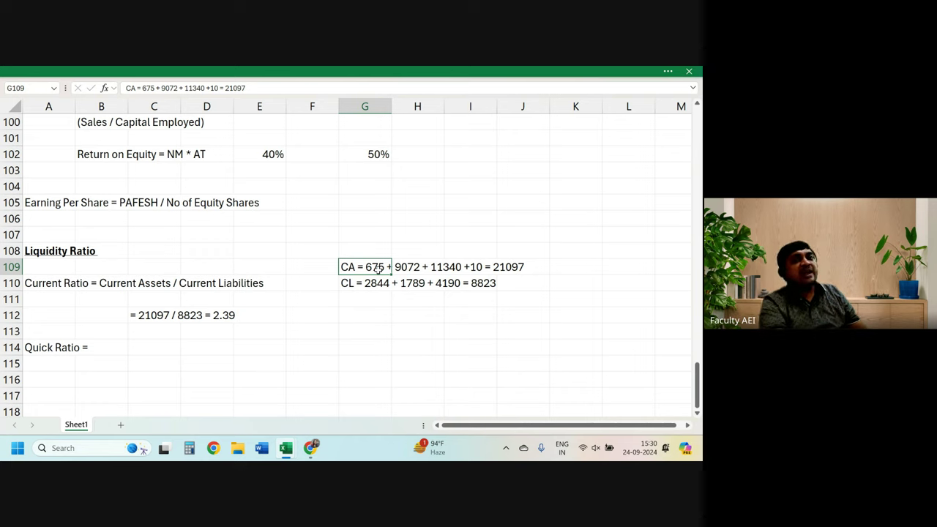
Extend A114 with '(CA - Stock - Prepaid Exp) / CL' OR '(TR + Bank) / CL'.
{"action": "key", "text": "Down"}
{"action": "key", "text": "Down"}
{"action": "key", "text": "Down"}
{"action": "key", "text": "Down"}
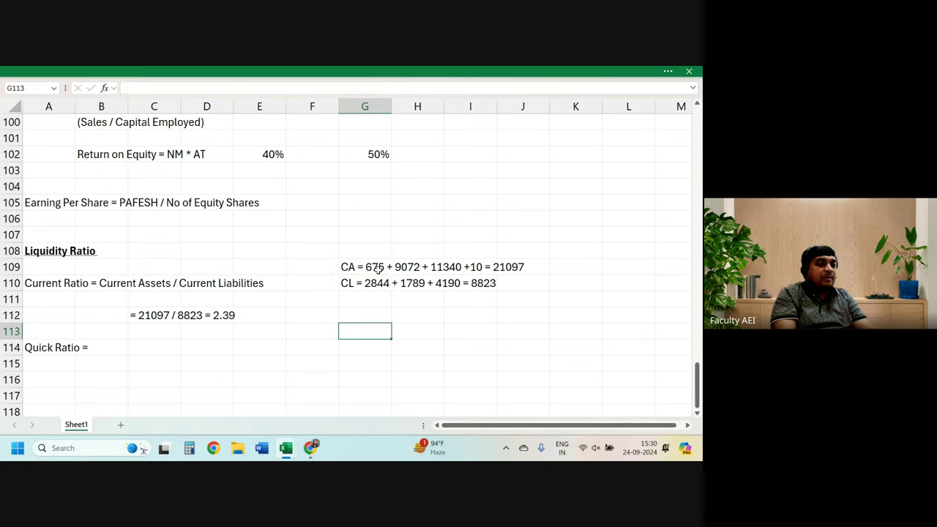
{"action": "key", "text": "Left"}
{"action": "key", "text": "Left"}
{"action": "key", "text": "Left"}
{"action": "key", "text": "Left"}
{"action": "key", "text": "Down"}
{"action": "key", "text": "Left"}
{"action": "key", "text": "Left"}
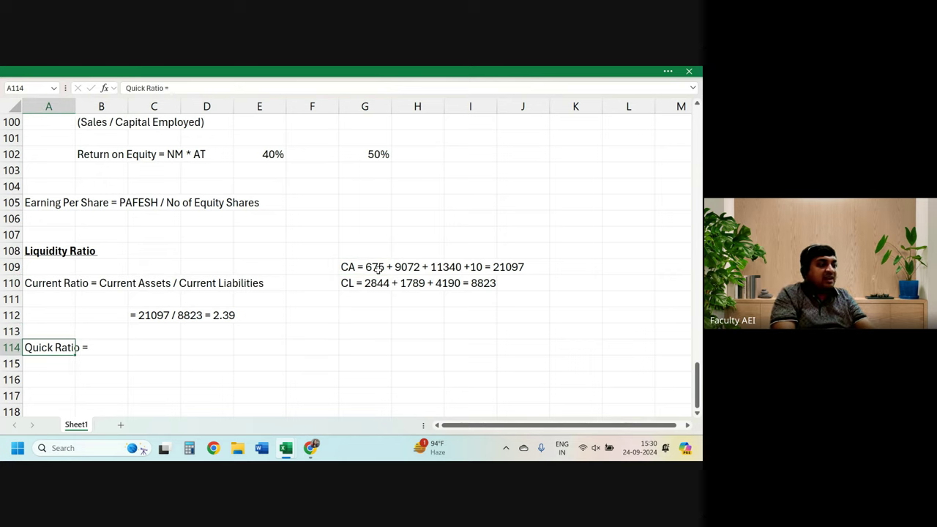
{"action": "key", "text": "F2"}
{"action": "type", "text": "("}
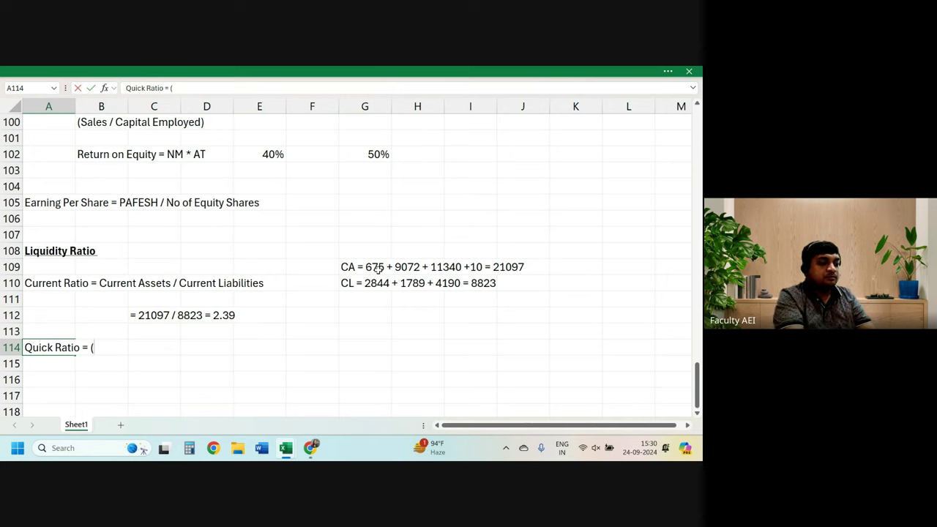
{"action": "type", "text": "CA"}
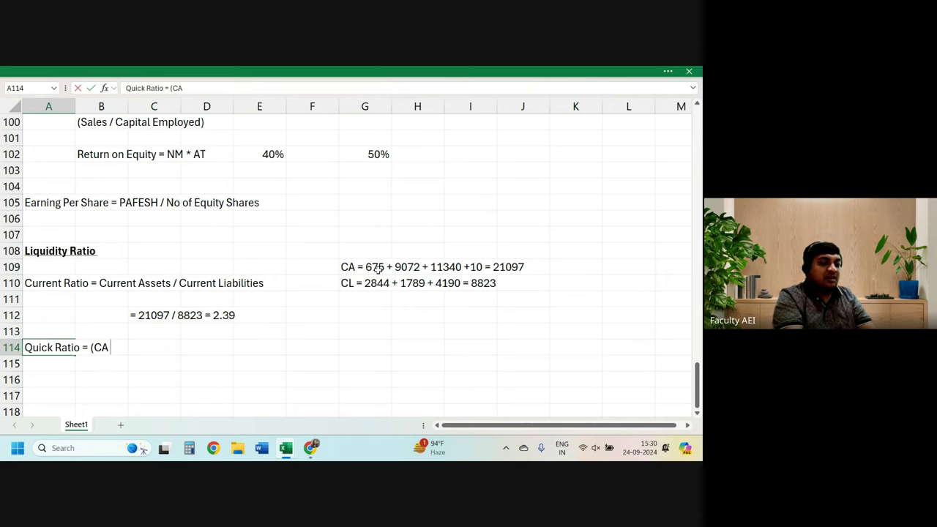
{"action": "type", "text": " - Stock"}
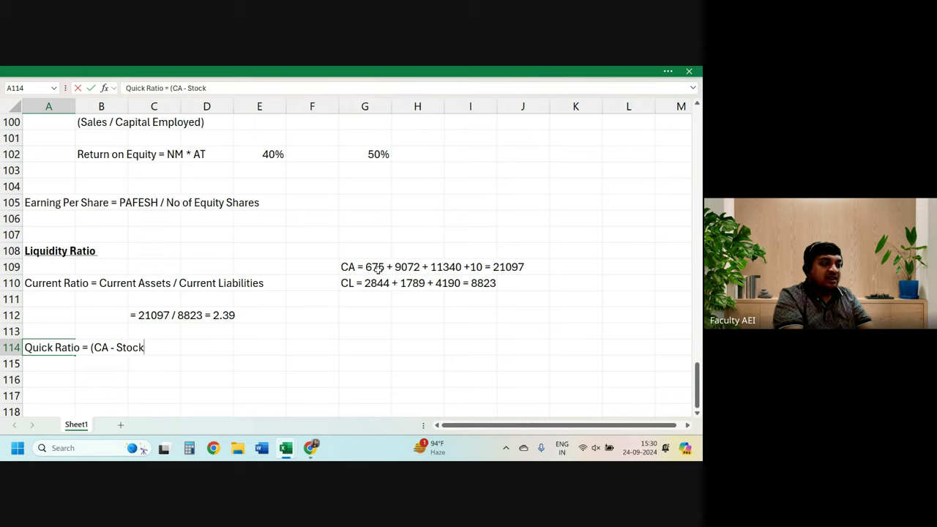
{"action": "type", "text": " - P"}
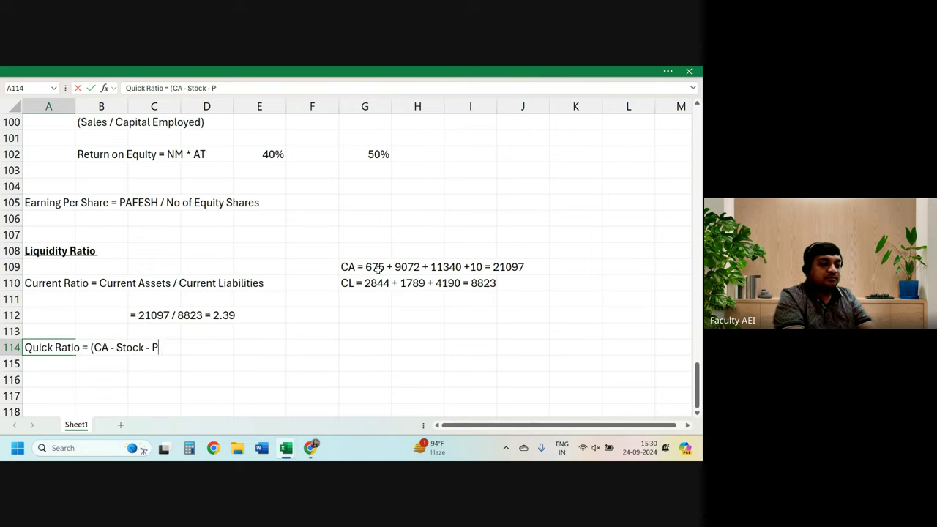
{"action": "type", "text": "repaid"}
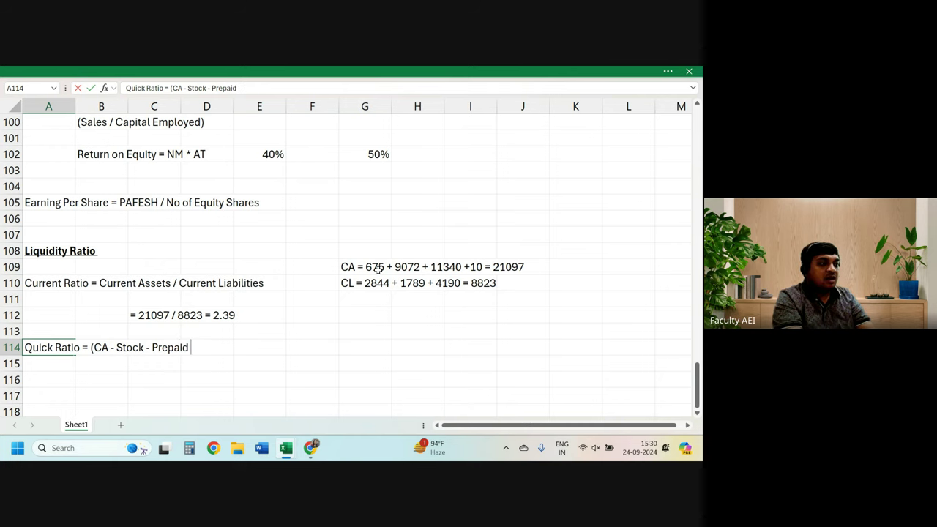
{"action": "type", "text": " Exp) "}
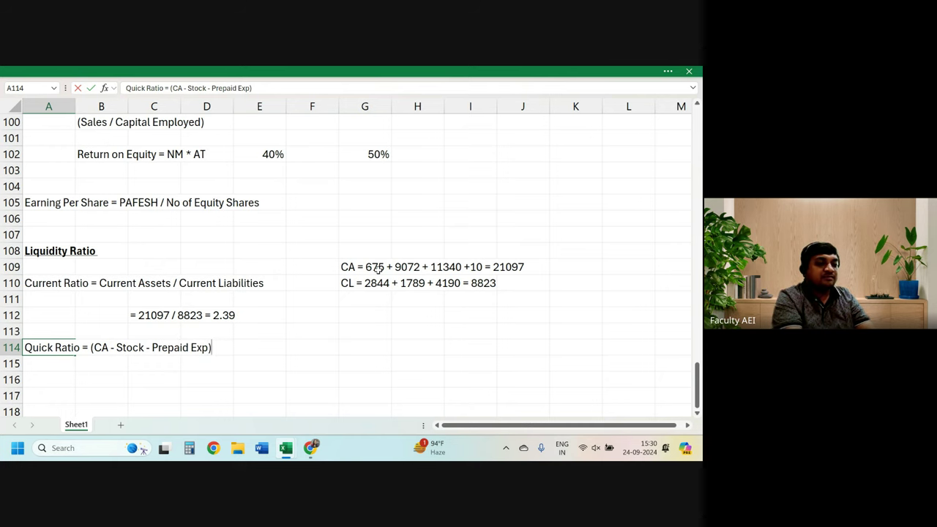
{"action": "type", "text": "/ C"}
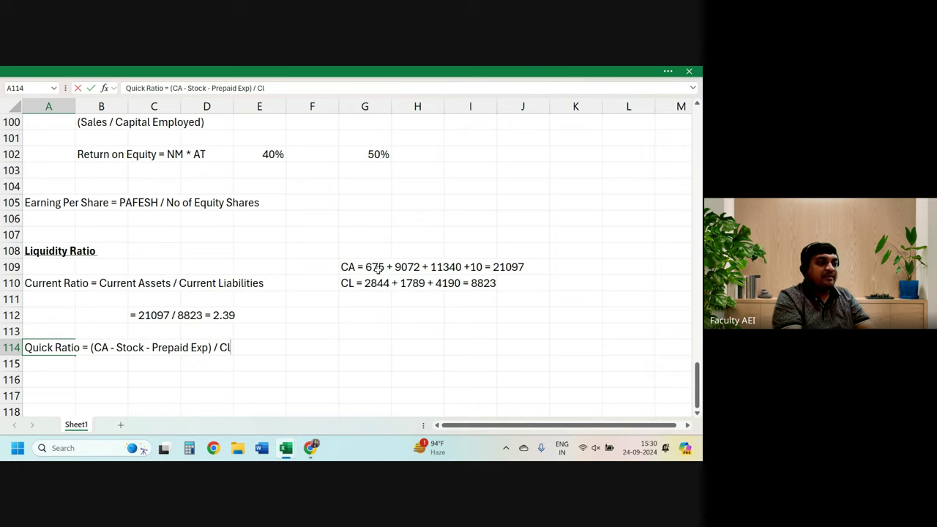
{"action": "type", "text": "L"}
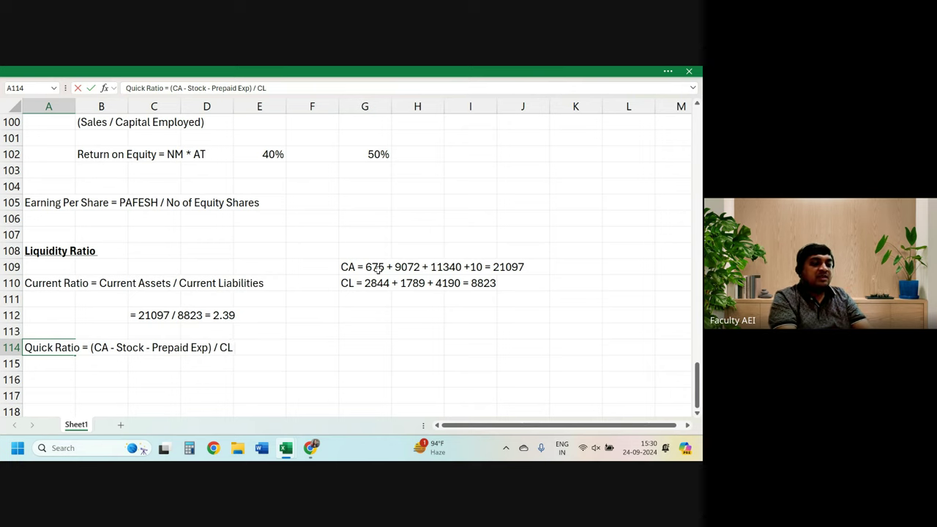
{"action": "type", "text": " or"}
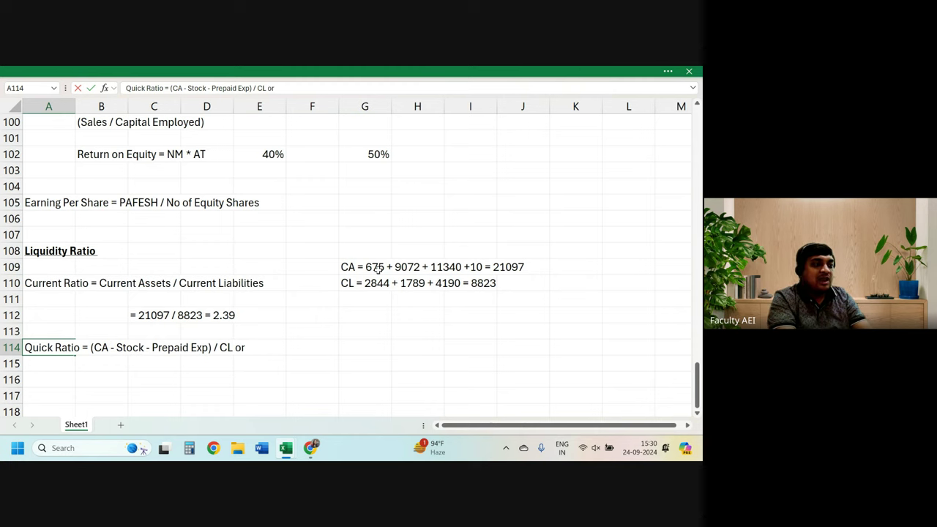
{"action": "key", "text": "BackSpace"}
{"action": "key", "text": "BackSpace"}
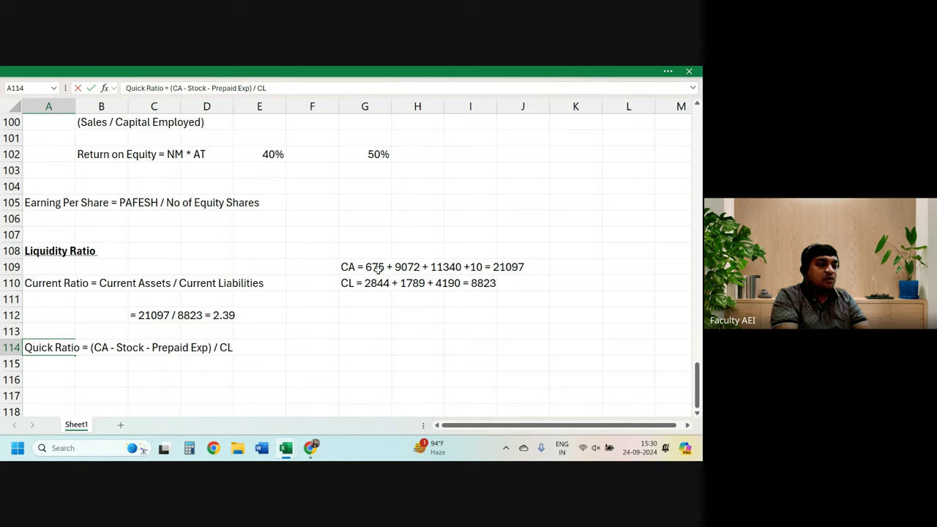
{"action": "type", "text": "OR"}
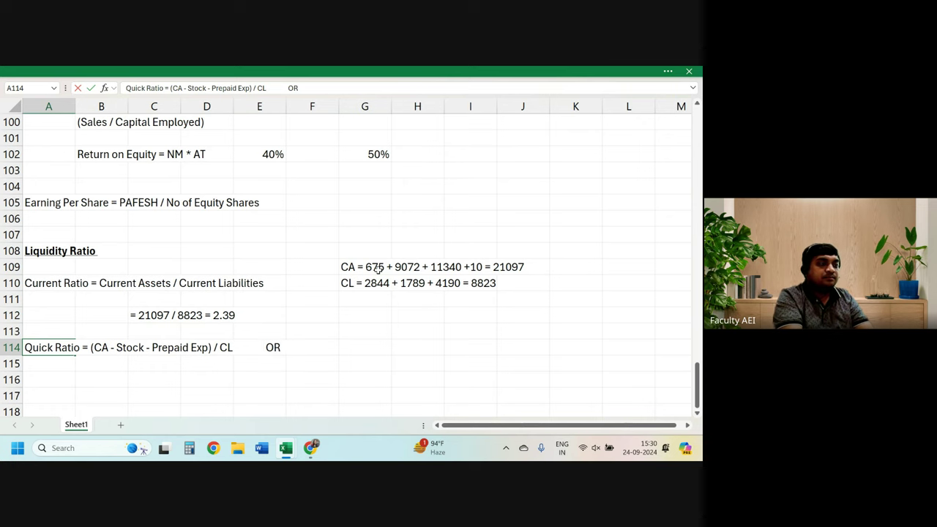
{"action": "type", "text": "           ("}
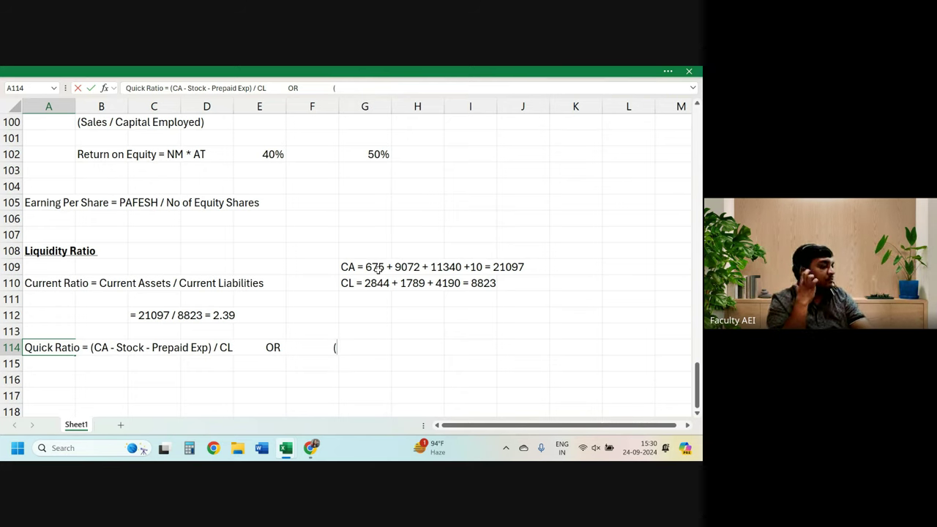
{"action": "type", "text": "TR"}
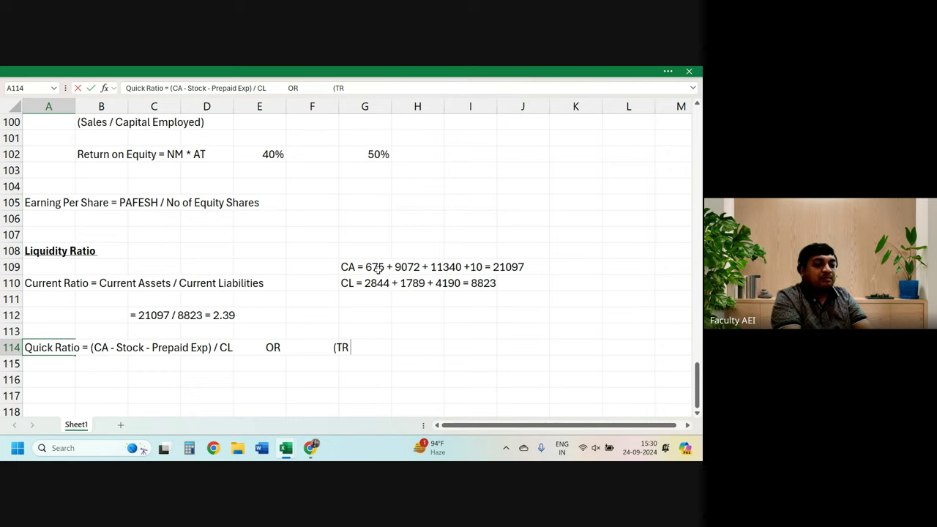
{"action": "type", "text": " + Bank"}
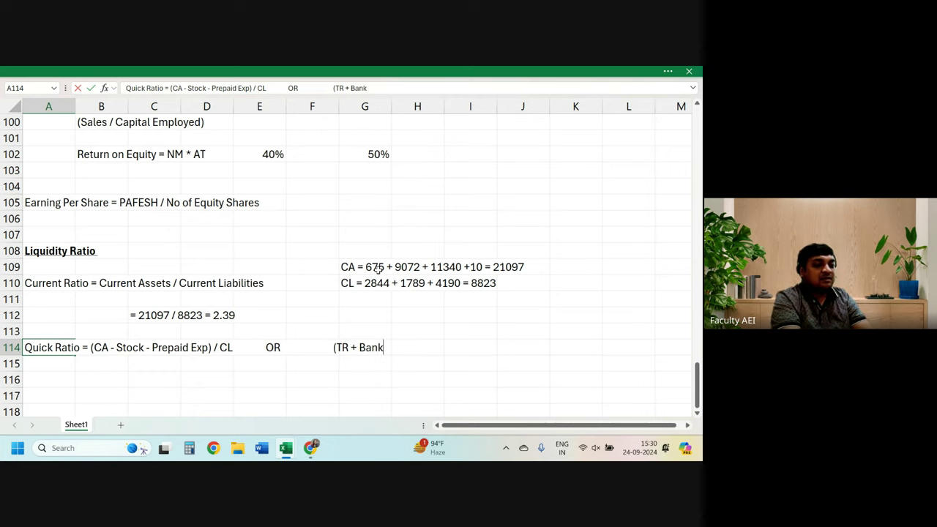
{"action": "type", "text": ") /"}
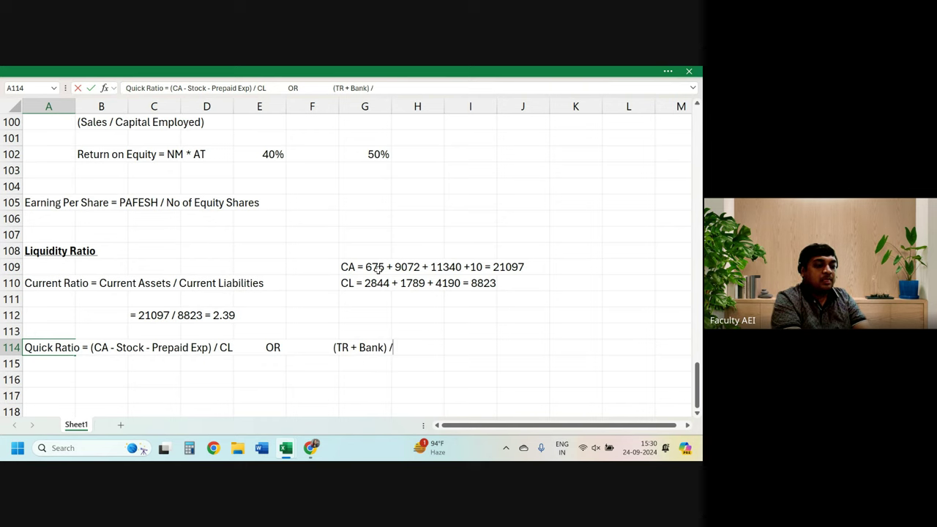
{"action": "type", "text": " CL"}
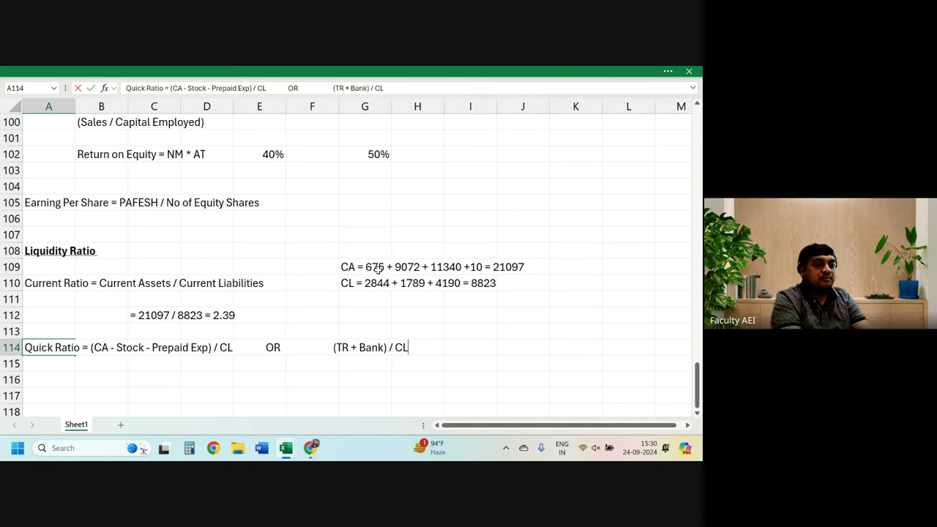
Confirm the two-formula Quick Ratio definition in row 114.
{"action": "key", "text": "Return"}
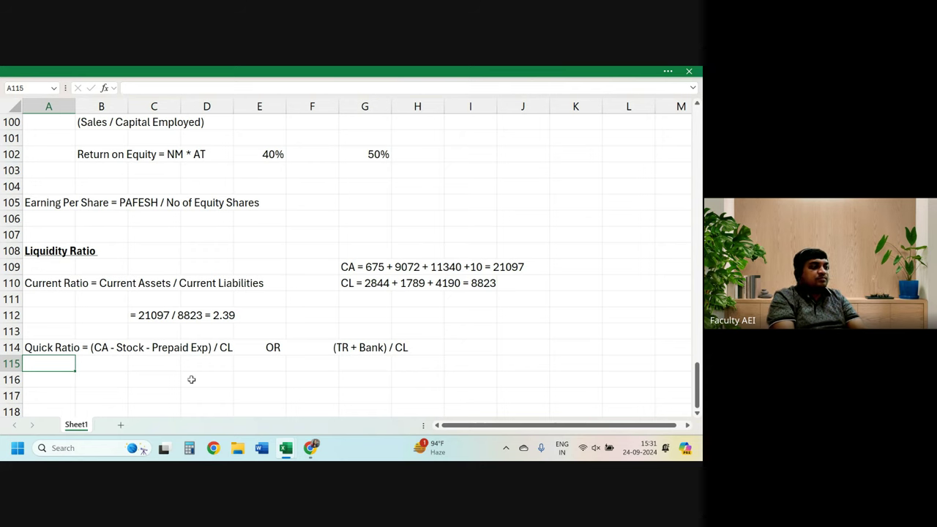
Enter the text '= (9072 + 11340) / 8823' in B116, replacing the CL placeholder.
{"action": "left_click", "coordinate": [118, 379]}
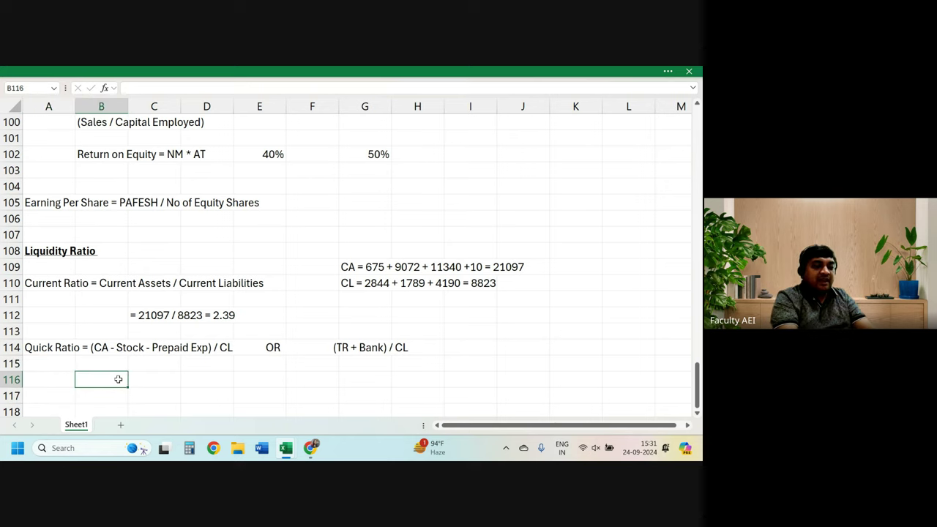
{"action": "type", "text": "'="}
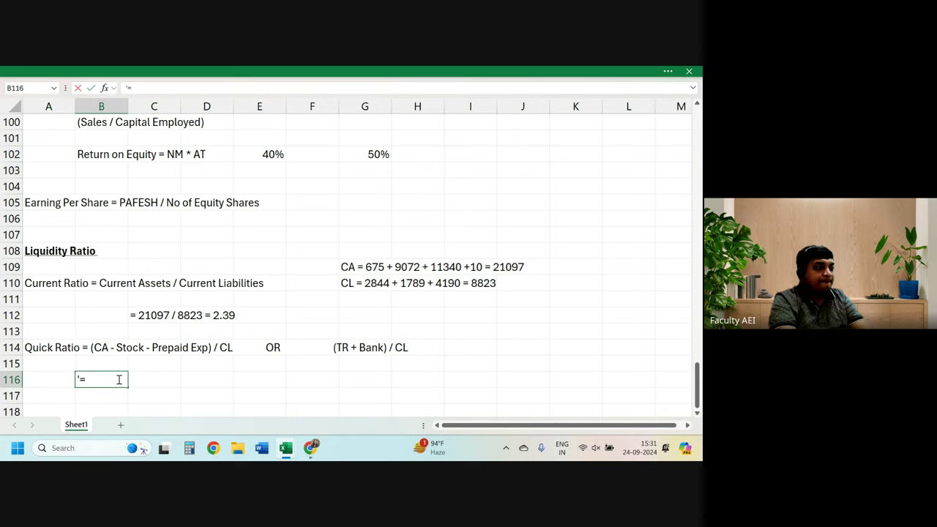
{"action": "type", "text": " ("}
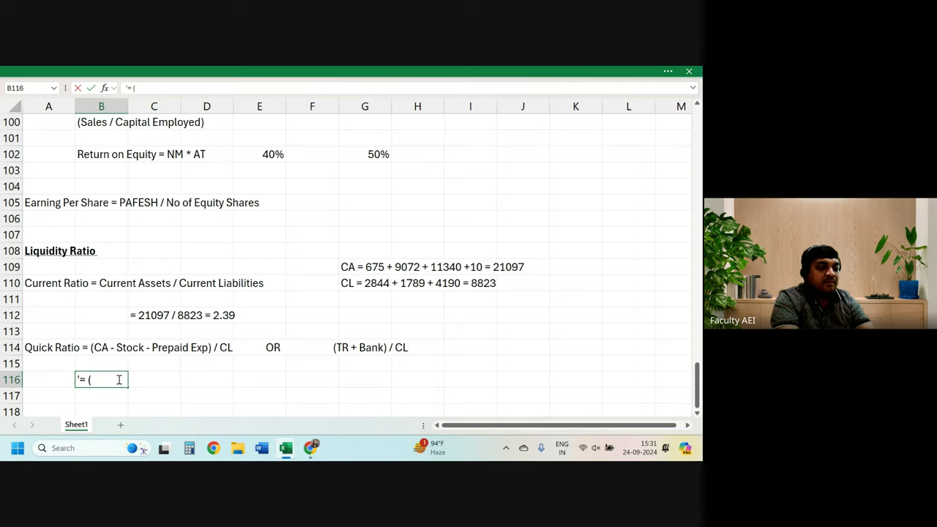
{"action": "type", "text": "9072"}
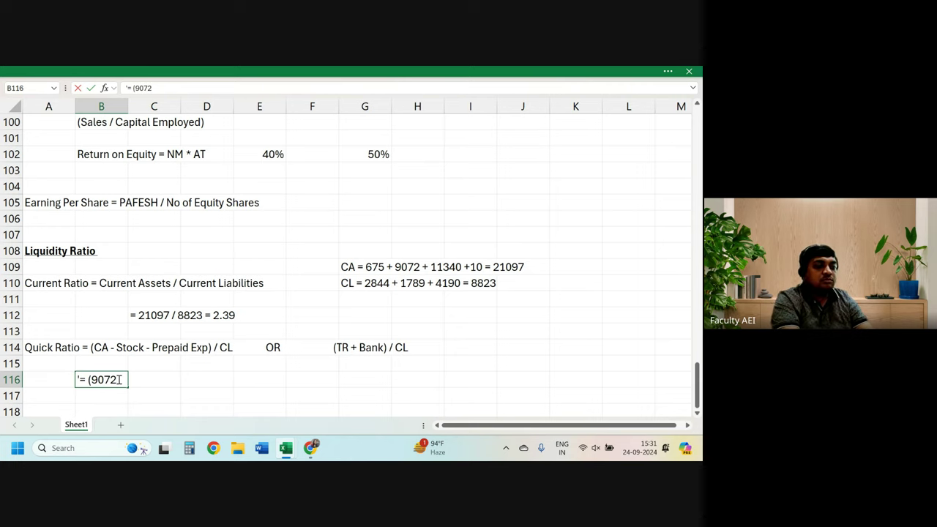
{"action": "type", "text": " + 1134"}
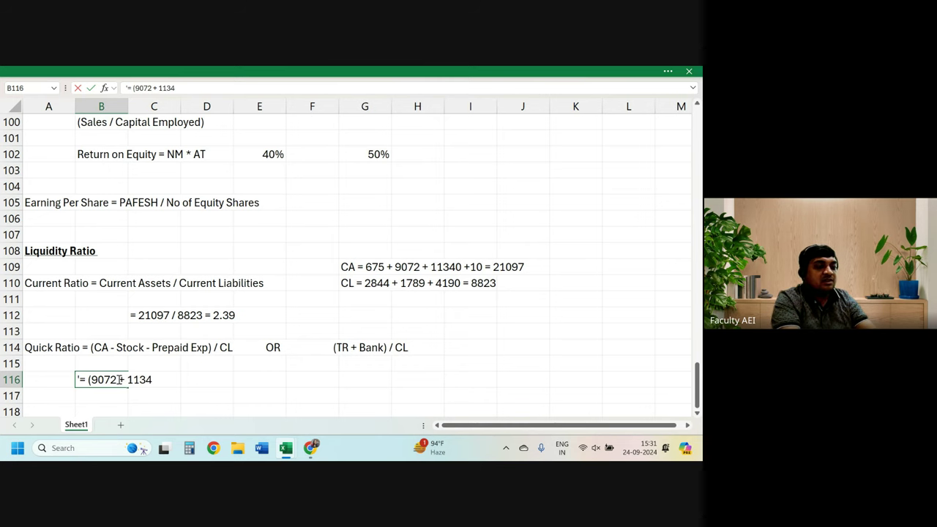
{"action": "type", "text": "0)"}
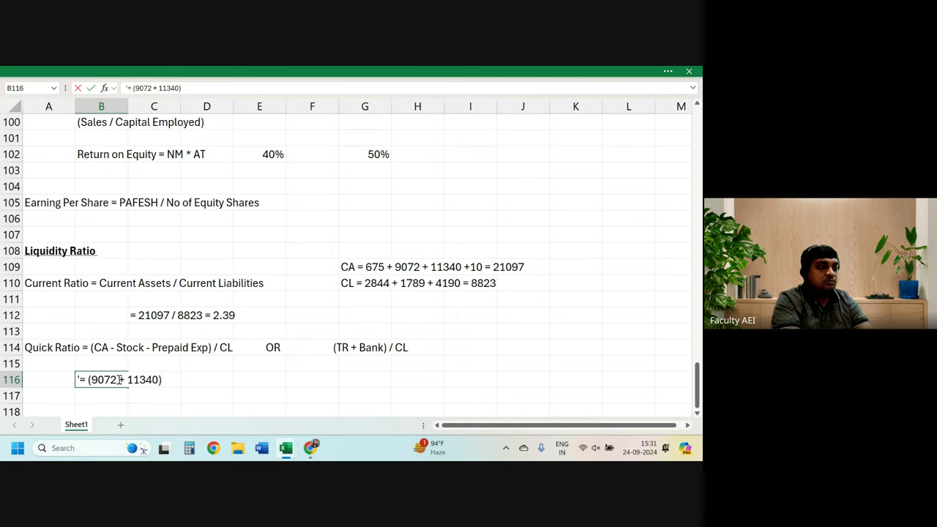
{"action": "type", "text": " / "}
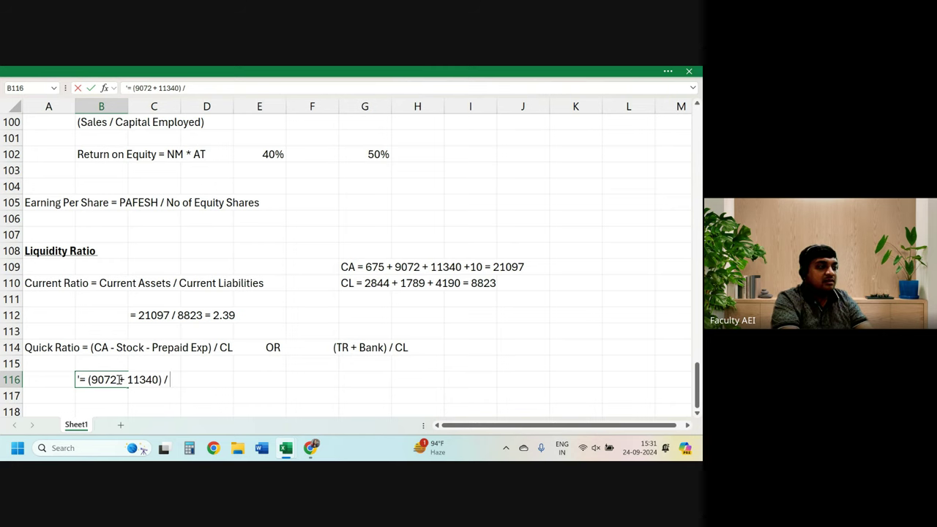
{"action": "type", "text": "CL"}
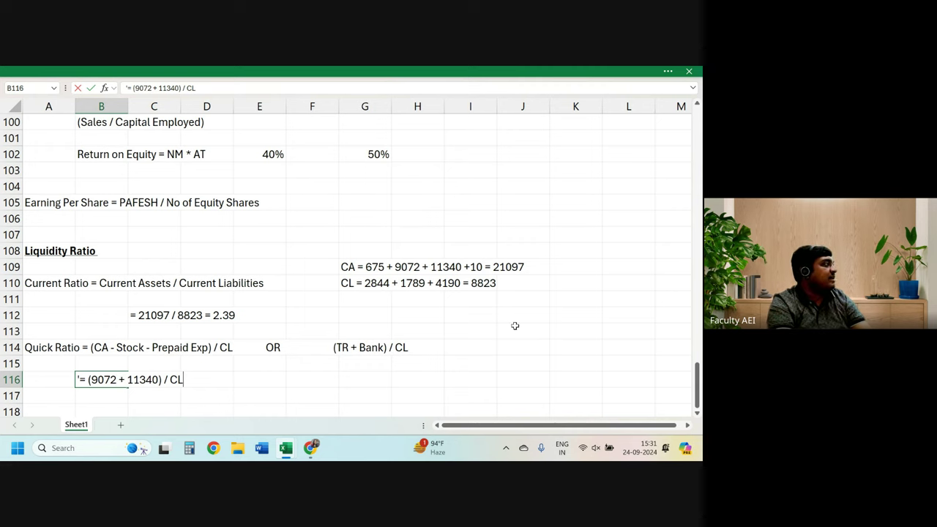
{"action": "key", "text": "Return"}
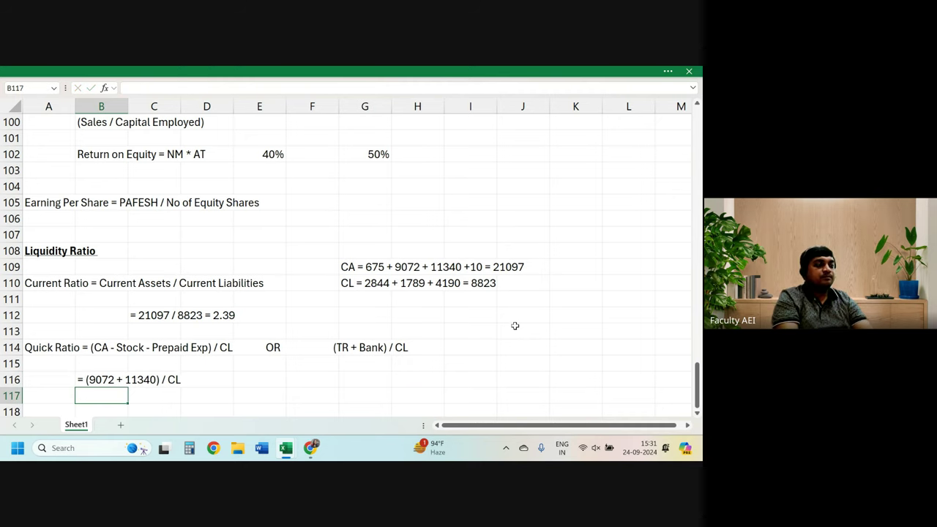
{"action": "key", "text": "Up"}
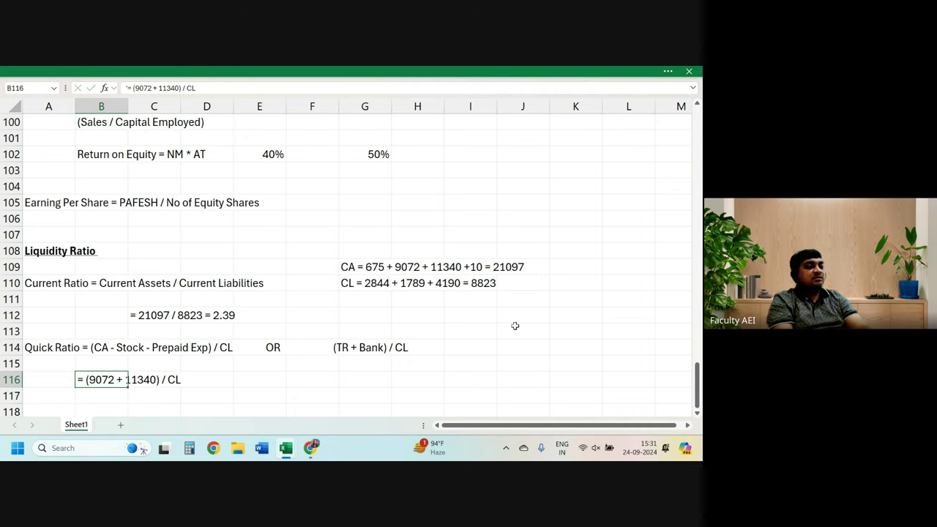
{"action": "key", "text": "F2"}
{"action": "key", "text": "BackSpace"}
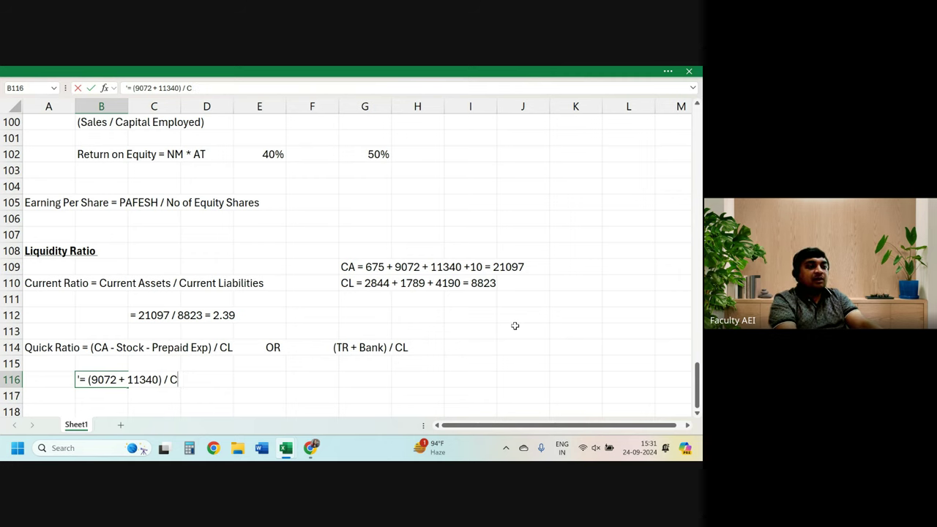
{"action": "type", "text": "88"}
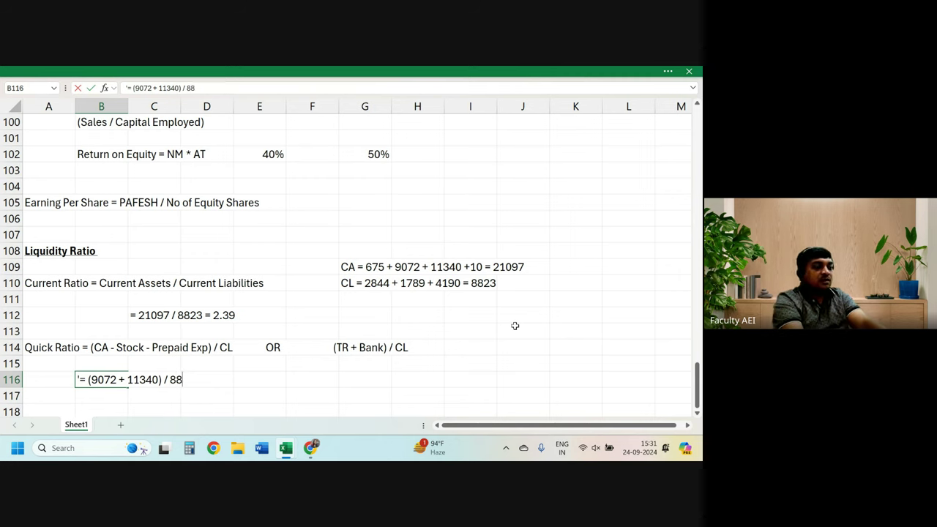
{"action": "type", "text": "23"}
{"action": "key", "text": "Return"}
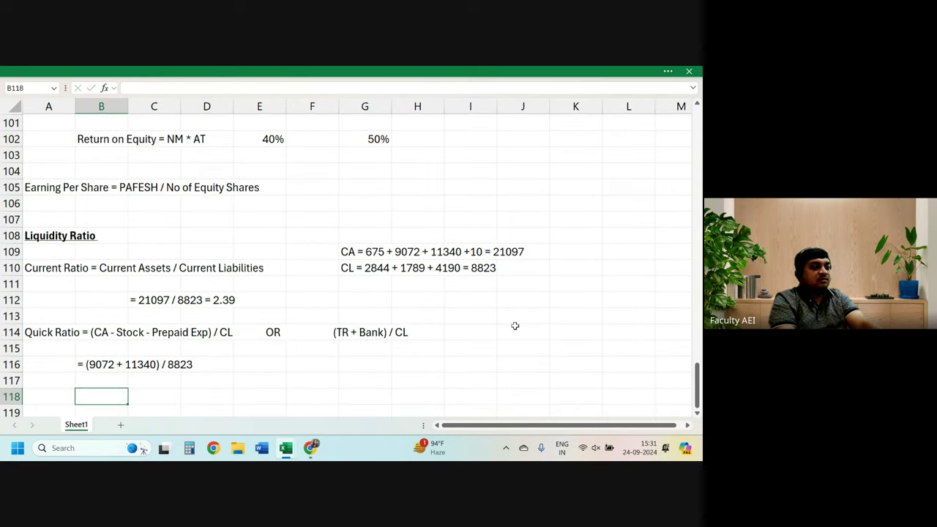
Append the quick ratio result '= 2.31' to B116.
{"action": "key", "text": "Up"}
{"action": "key", "text": "Up"}
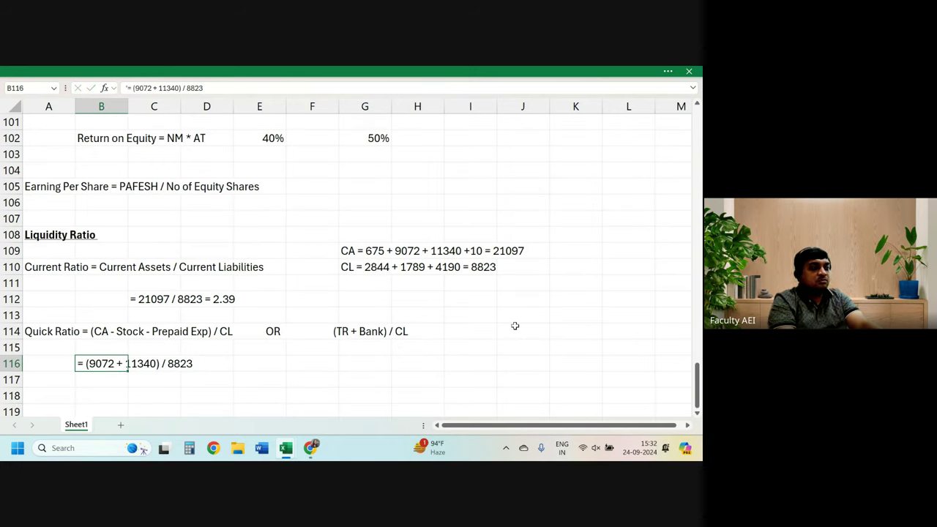
{"action": "key", "text": "F2"}
{"action": "type", "text": "="}
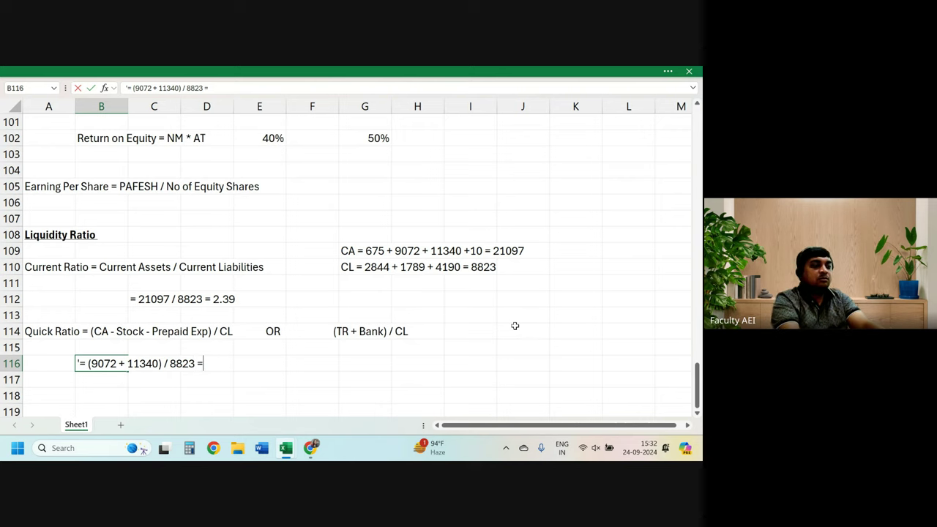
{"action": "type", "text": " 2.3"}
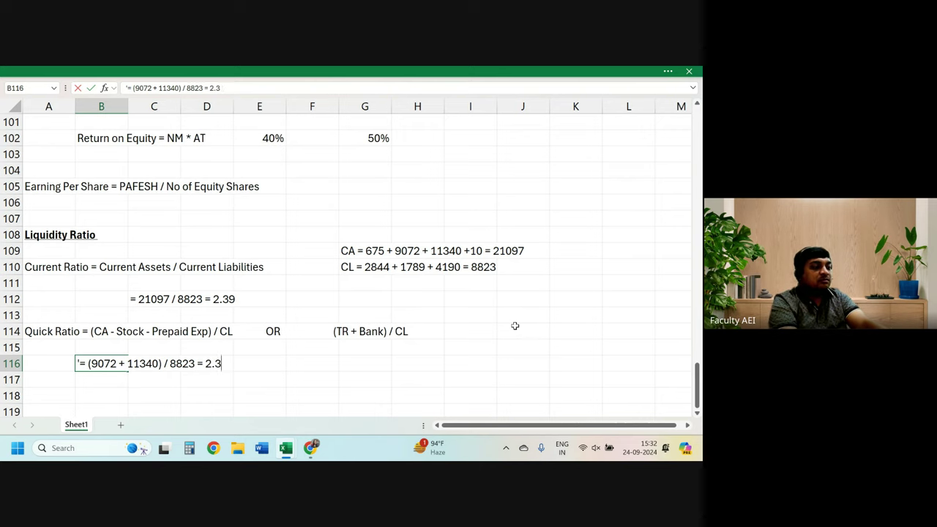
{"action": "type", "text": "1"}
{"action": "key", "text": "Return"}
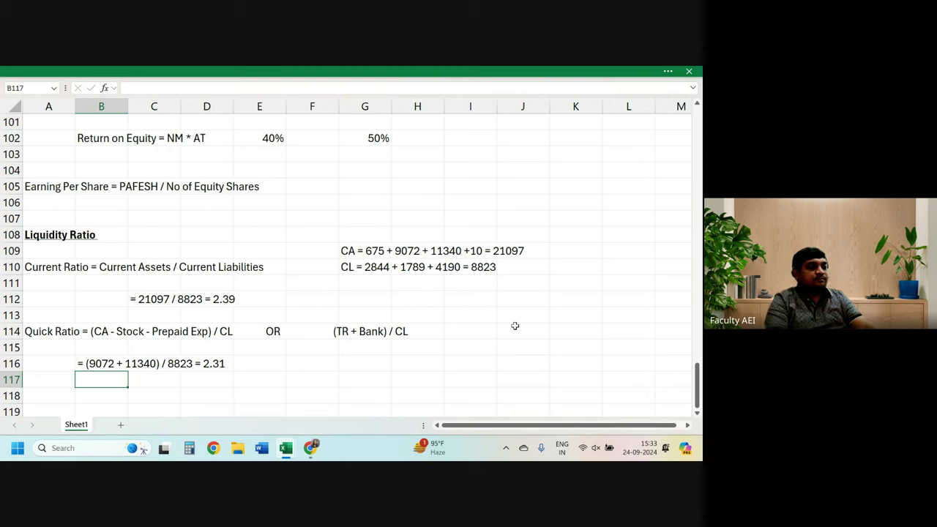
Type the heading 'Activity Ratios' in cell A118.
{"action": "key", "text": "Down"}
{"action": "key", "text": "Down"}
{"action": "key", "text": "Down"}
{"action": "key", "text": "Down"}
{"action": "key", "text": "Down"}
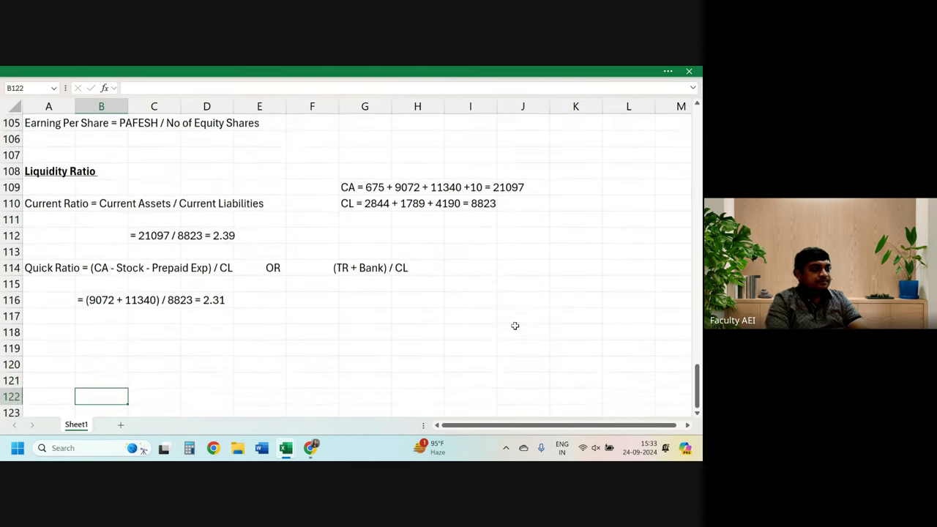
{"action": "key", "text": "Down"}
{"action": "key", "text": "Down"}
{"action": "key", "text": "Up"}
{"action": "key", "text": "Up"}
{"action": "key", "text": "Up"}
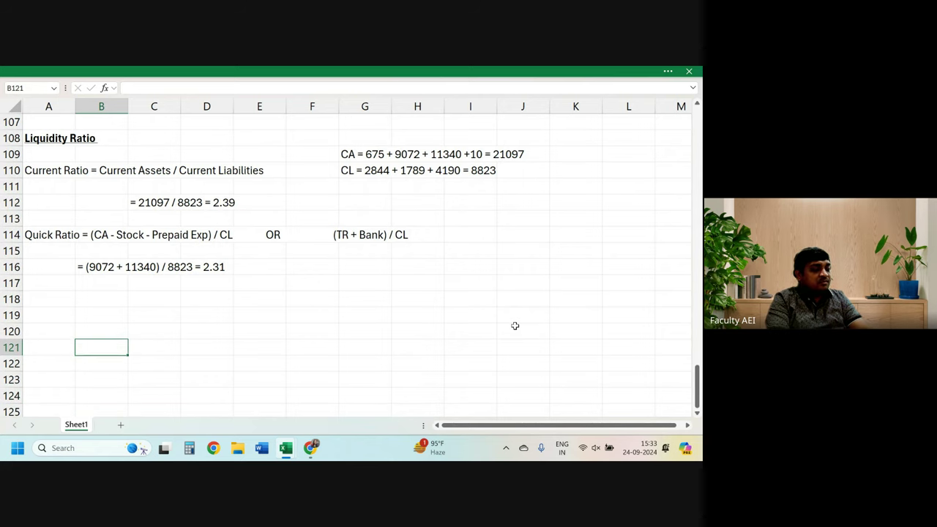
{"action": "key", "text": "Up"}
{"action": "key", "text": "Up"}
{"action": "key", "text": "Up"}
{"action": "key", "text": "Up"}
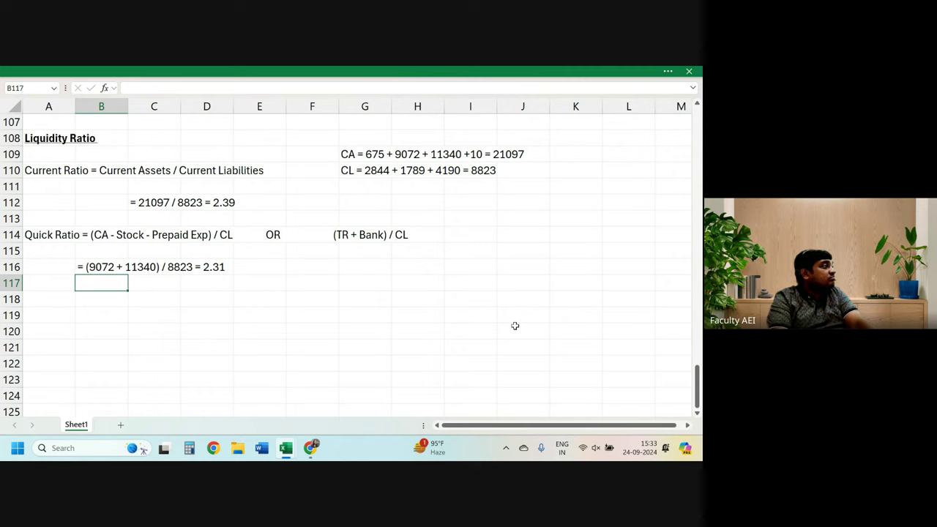
{"action": "key", "text": "Down"}
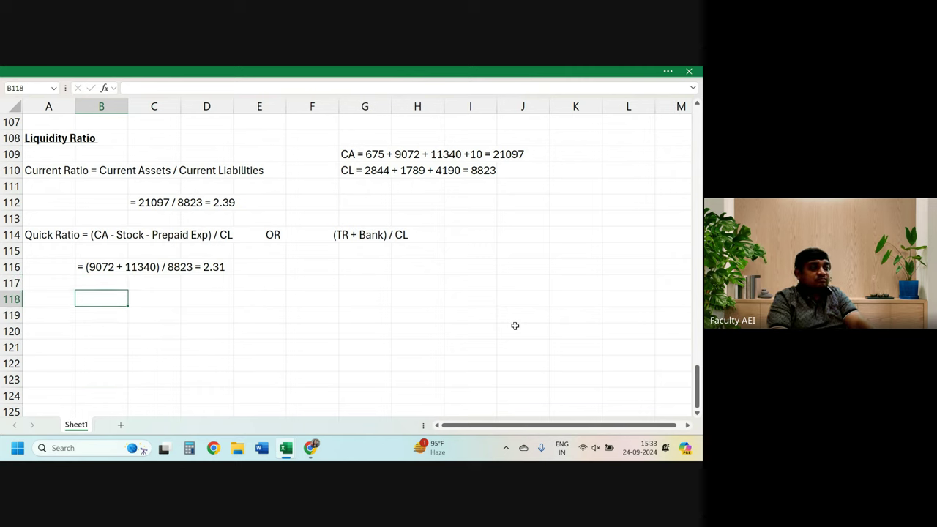
{"action": "key", "text": "Left"}
{"action": "type", "text": "Ac"}
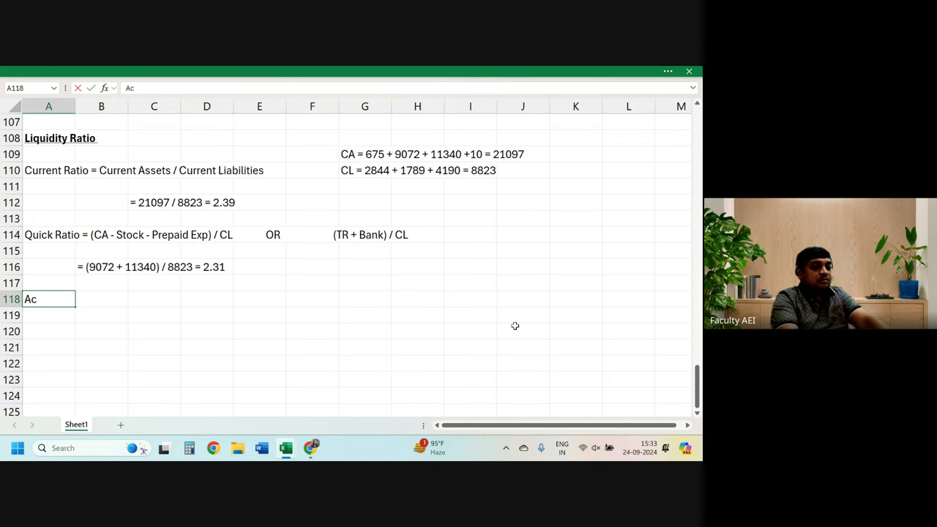
{"action": "type", "text": "tivity E"}
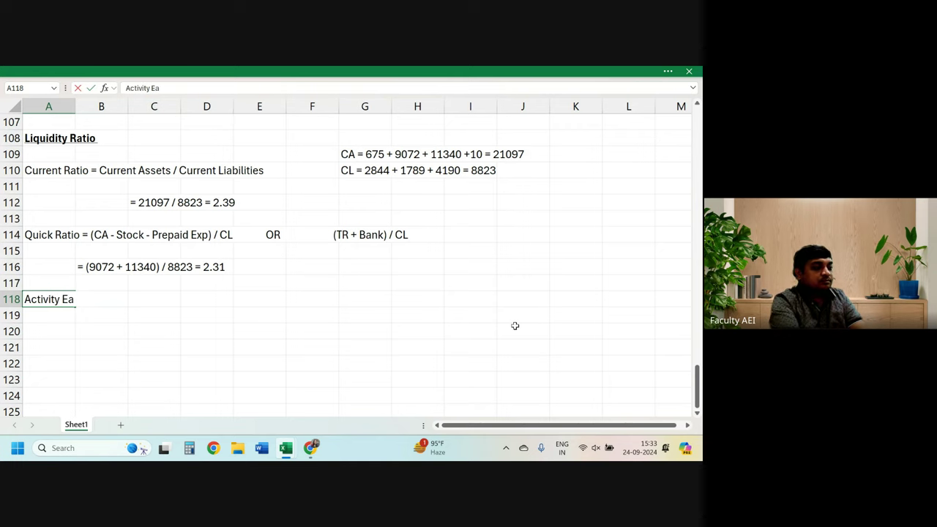
{"action": "type", "text": "a"}
{"action": "key", "text": "BackSpace"}
{"action": "key", "text": "BackSpace"}
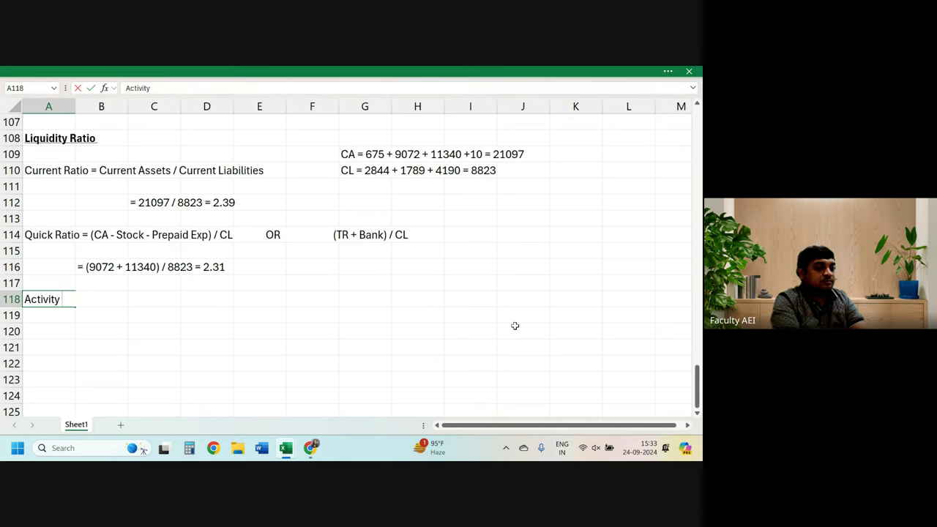
{"action": "type", "text": "Ratios"}
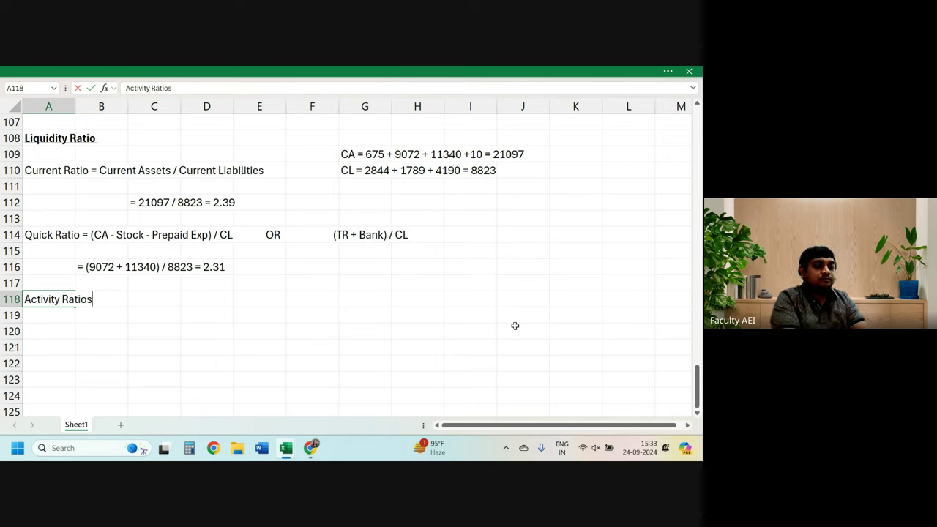
{"action": "key", "text": "Return"}
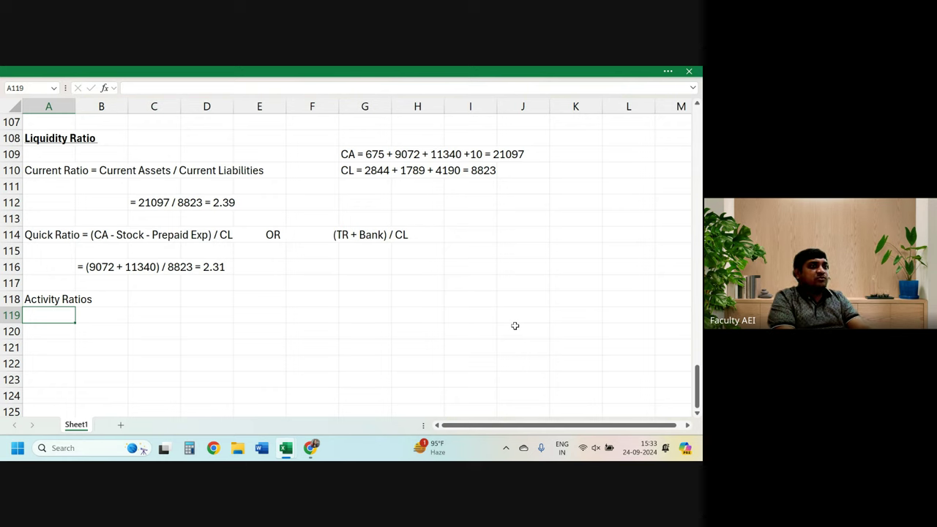
Make the Activity Ratios heading bold and underlined.
{"action": "key", "text": "Up"}
{"action": "key", "text": "ctrl+b"}
{"action": "key", "text": "ctrl+u"}
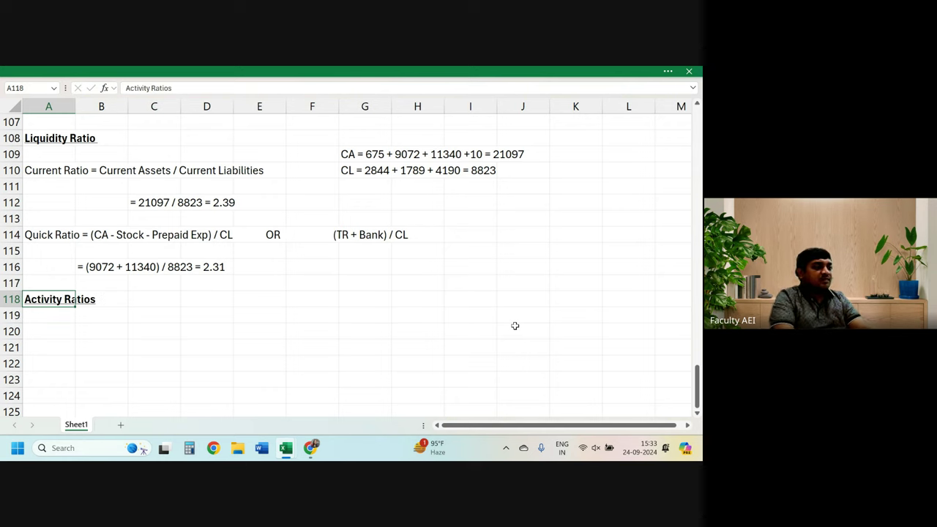
{"action": "key", "text": "Down"}
{"action": "key", "text": "Down"}
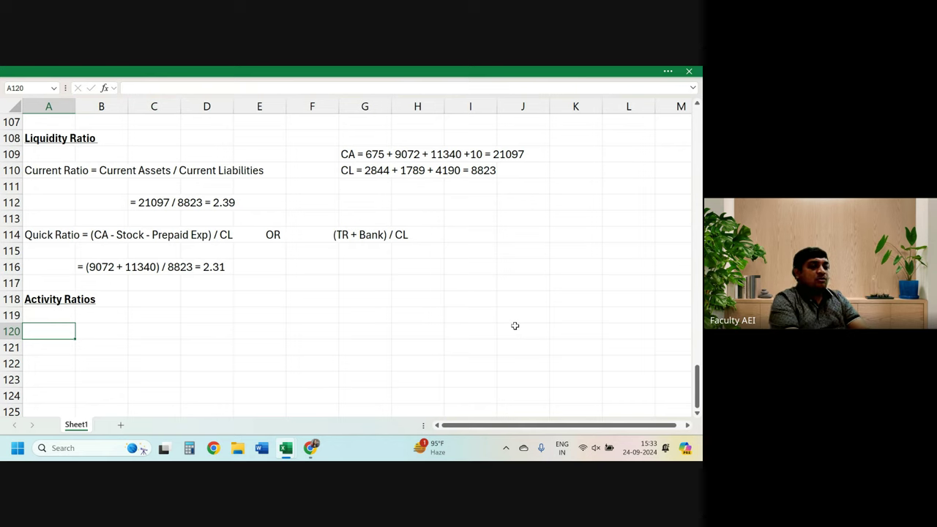
Type 'Inventory Turnover Ratio = Sales / Inventory' in A120, correcting the typos.
{"action": "type", "text": "nveno"}
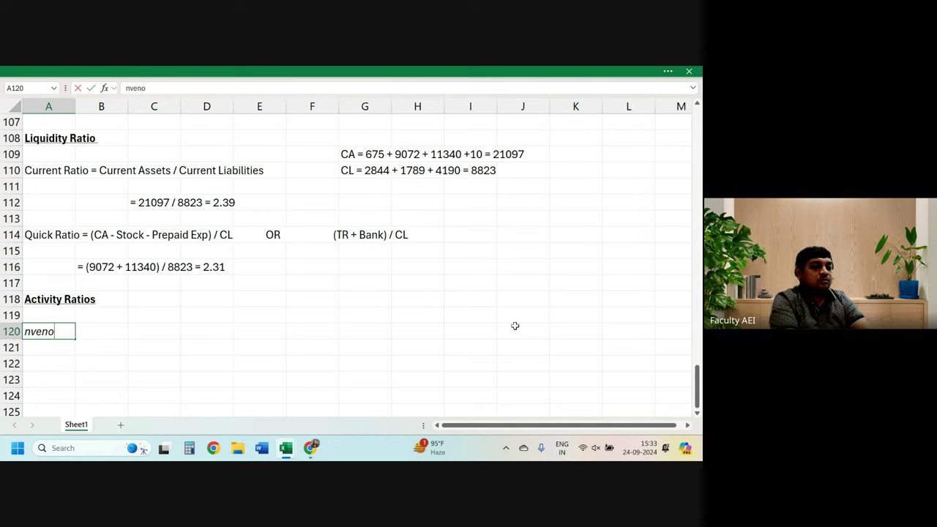
{"action": "type", "text": "try"}
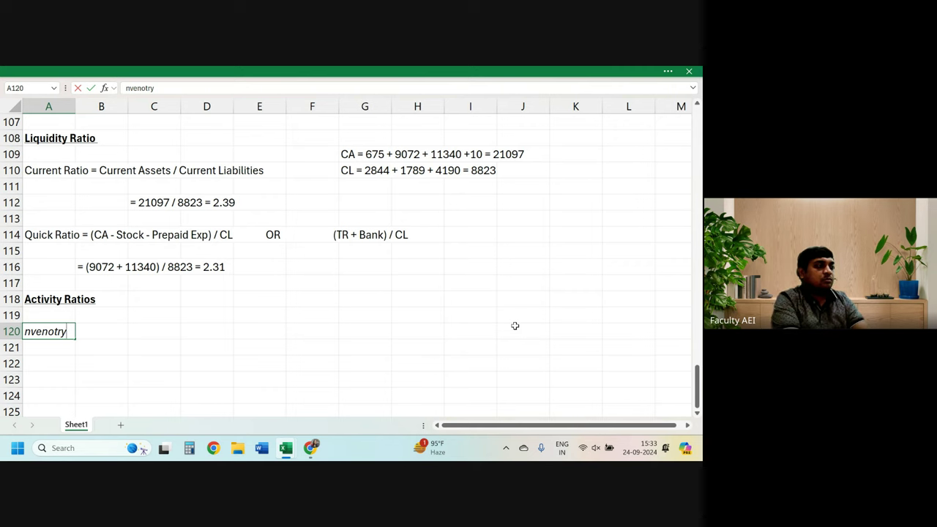
{"action": "key", "text": "BackSpace"}
{"action": "key", "text": "BackSpace"}
{"action": "key", "text": "BackSpace"}
{"action": "type", "text": "Inv"}
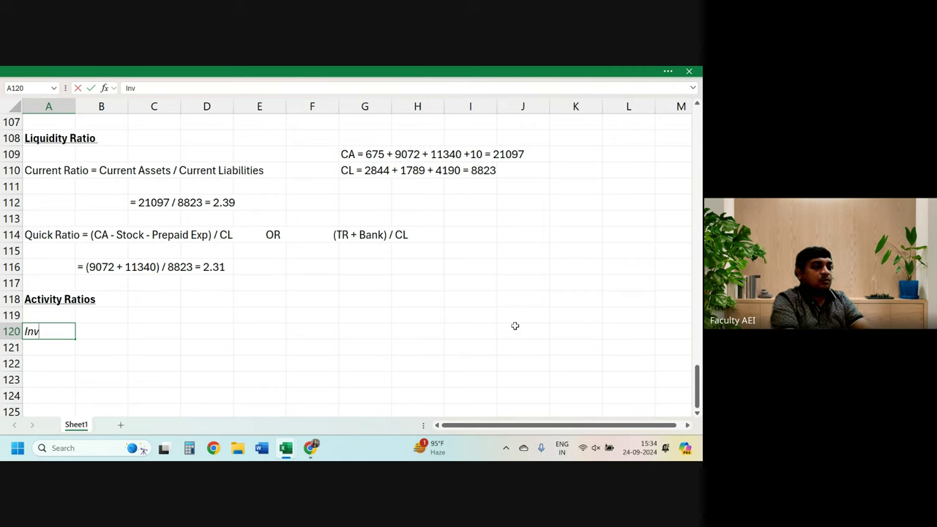
{"action": "type", "text": "entory"}
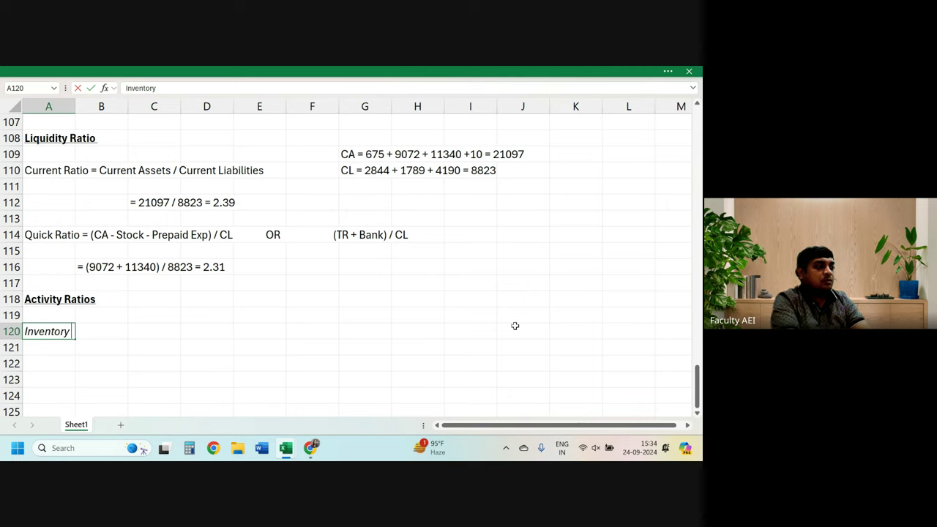
{"action": "type", "text": " Turn"}
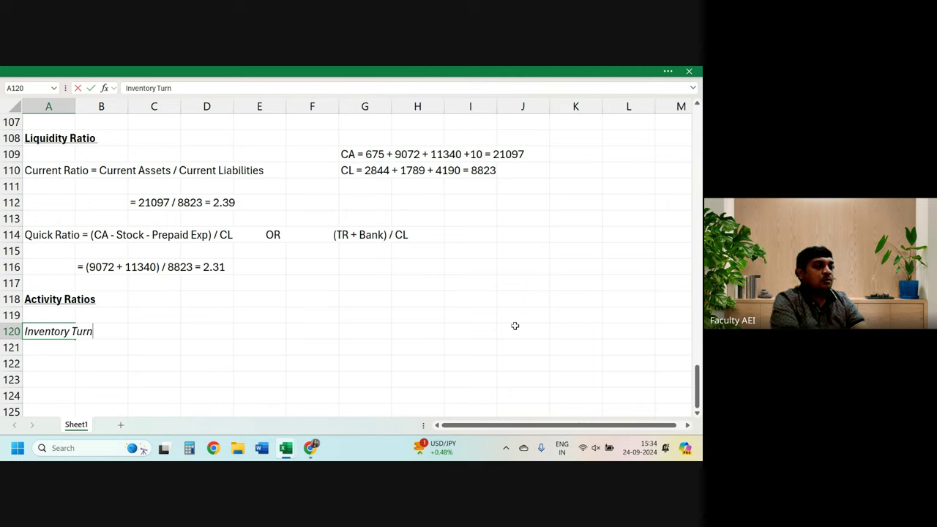
{"action": "type", "text": "over Rat"}
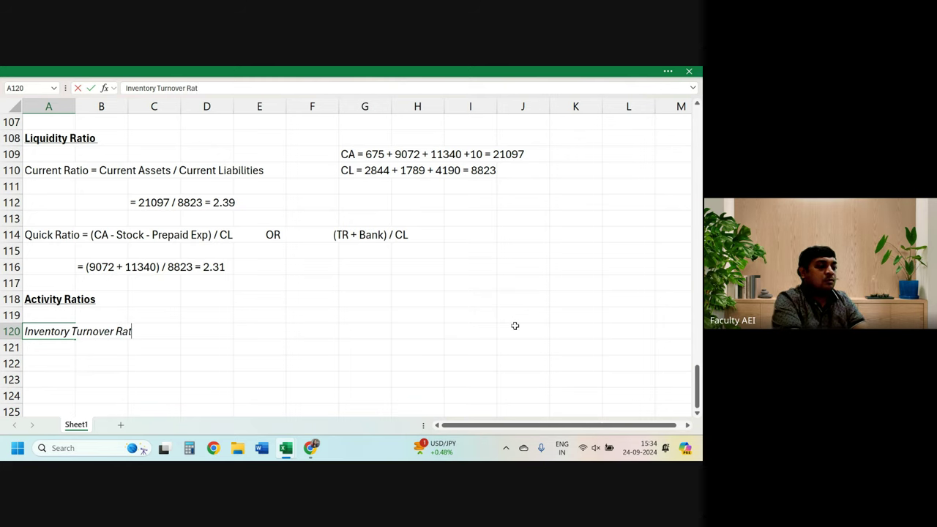
{"action": "type", "text": "io ="}
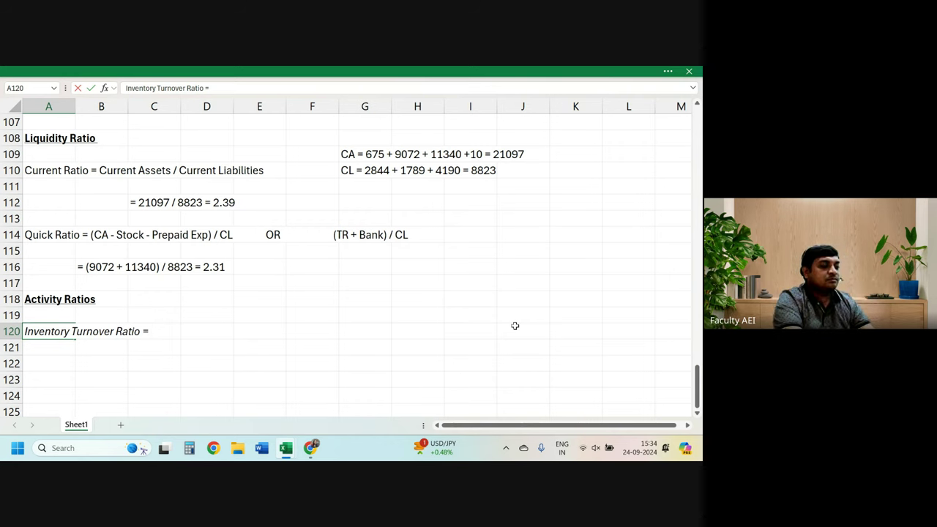
{"action": "type", "text": "S"}
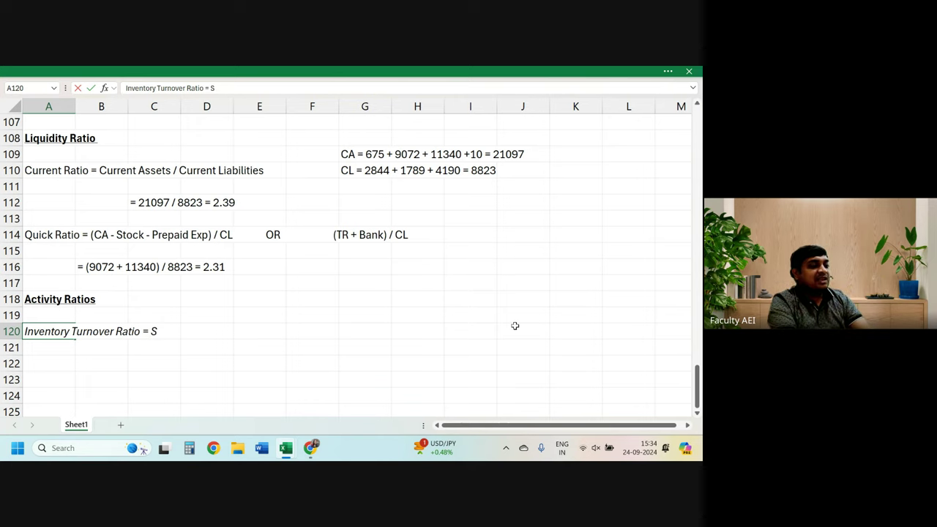
{"action": "type", "text": "ales /"}
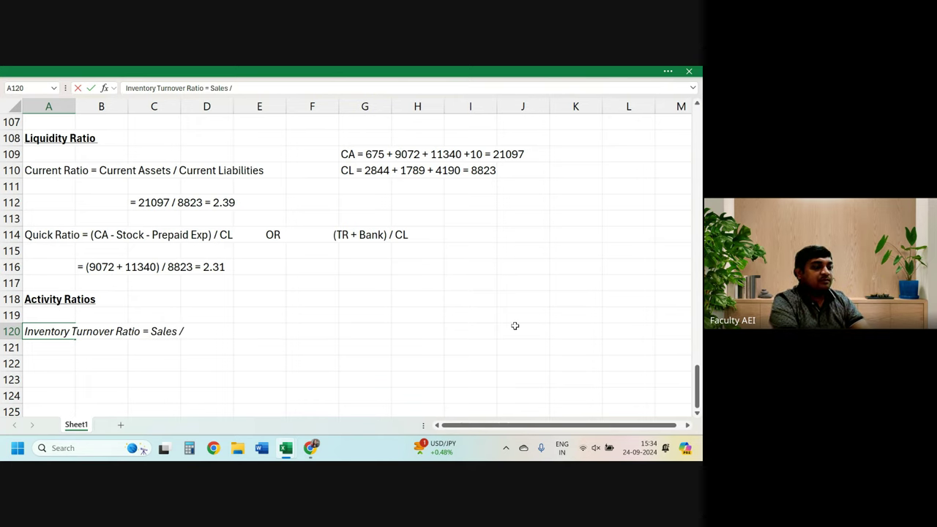
{"action": "type", "text": " Closin"}
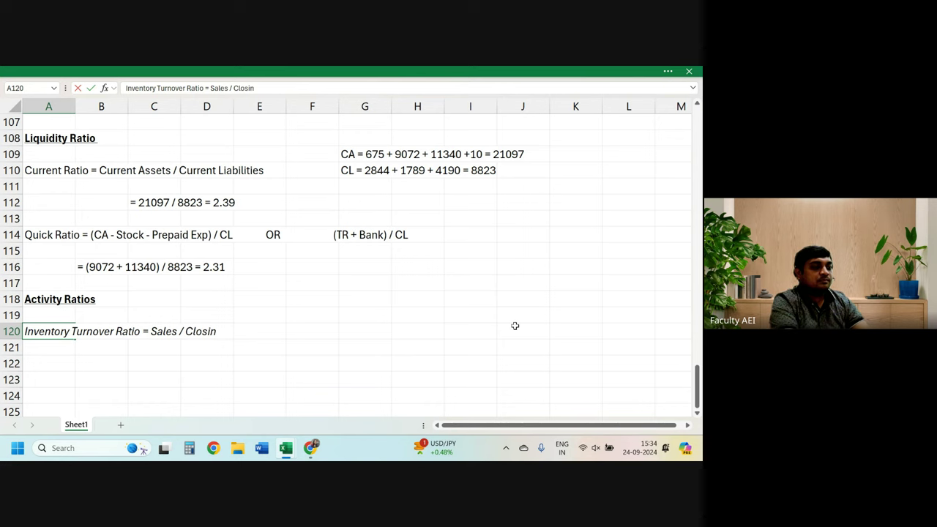
{"action": "key", "text": "BackSpace"}
{"action": "key", "text": "BackSpace"}
{"action": "key", "text": "BackSpace"}
{"action": "key", "text": "BackSpace"}
{"action": "key", "text": "BackSpace"}
{"action": "key", "text": "BackSpace"}
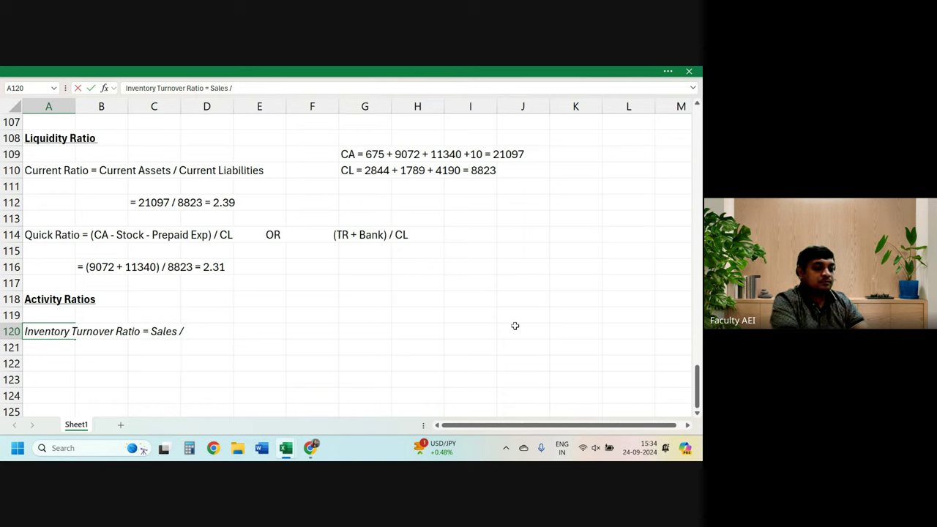
{"action": "type", "text": "Inveno"}
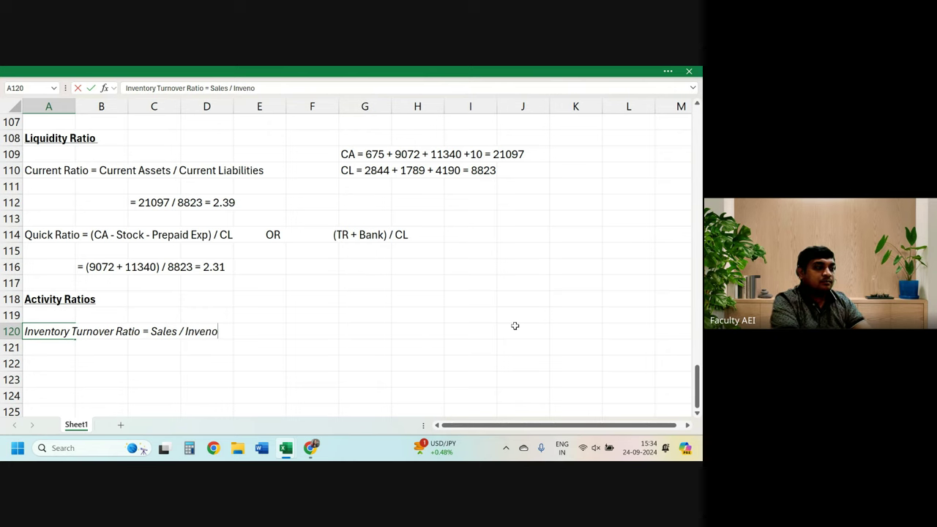
{"action": "key", "text": "BackSpace"}
{"action": "type", "text": "to"}
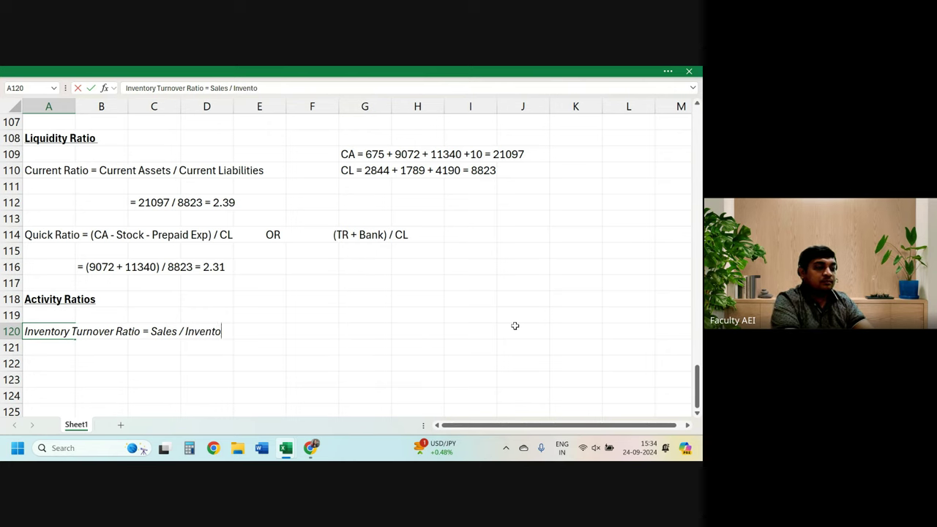
{"action": "type", "text": "ry"}
{"action": "key", "text": "Return"}
{"action": "key", "text": "Return"}
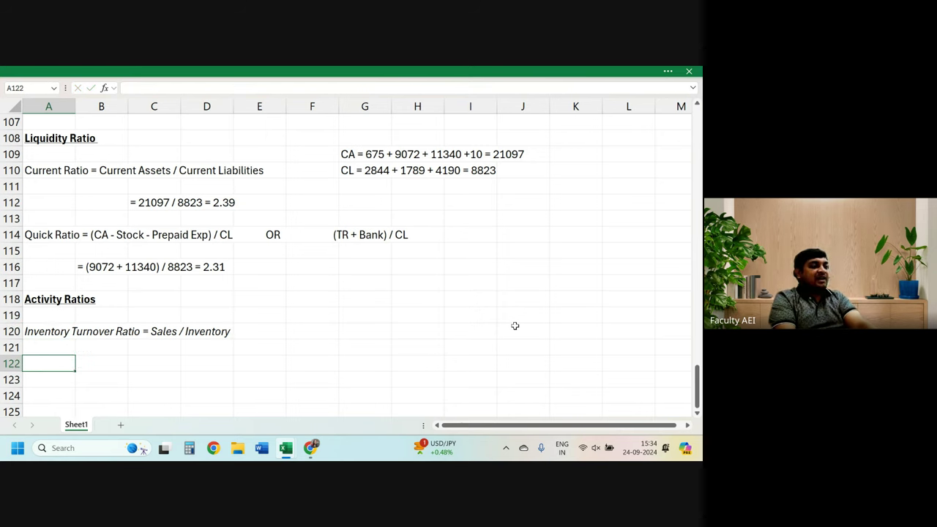
Add 'TR Turnover Ratio = Sales / TR' in A122 and 'TP Turnover Ratio = Sales / TP' in A124.
{"action": "type", "text": "TR"}
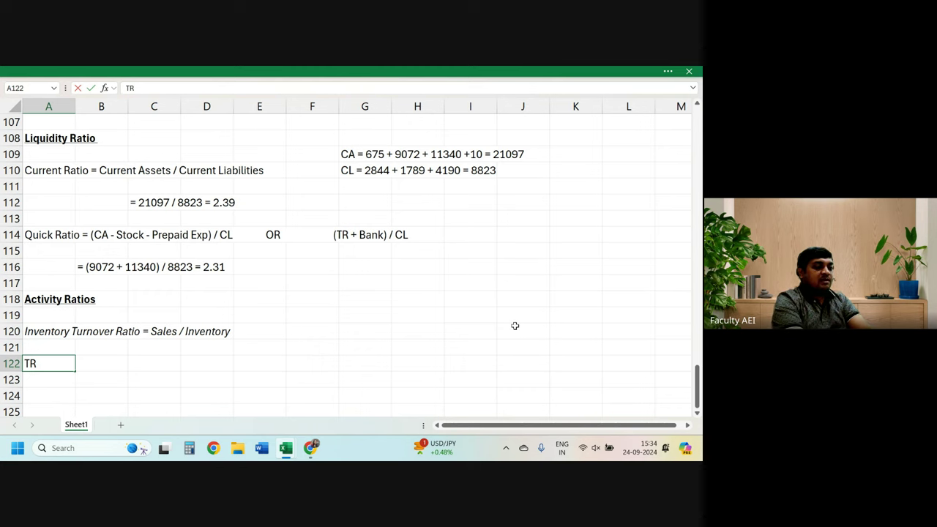
{"action": "type", "text": " Turnover"}
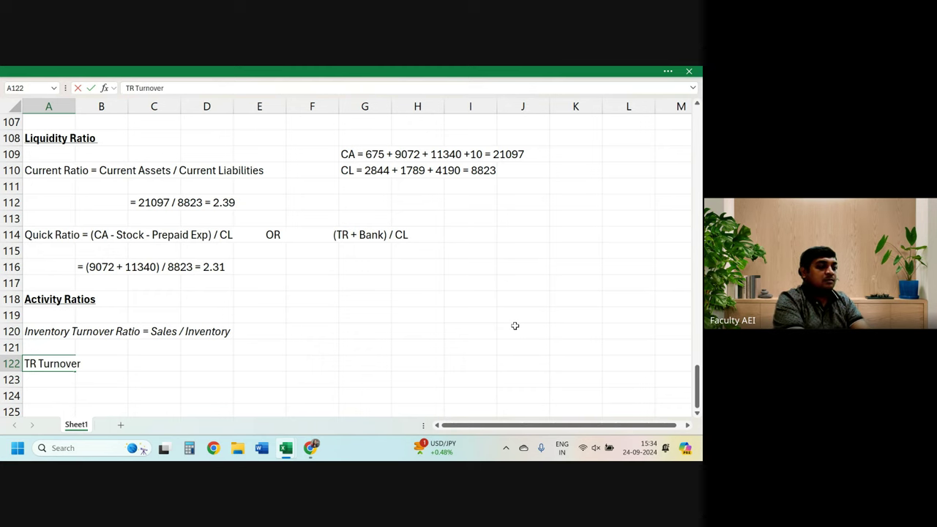
{"action": "type", "text": " Ratio"}
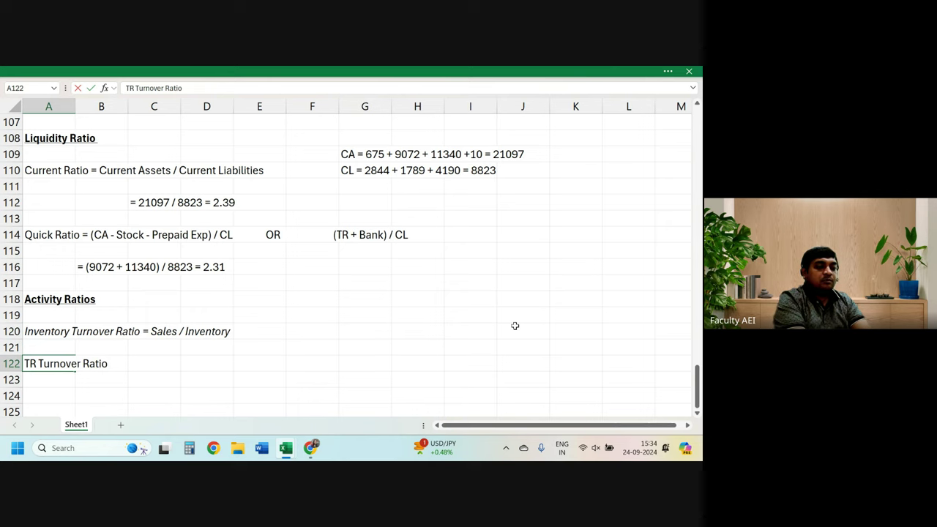
{"action": "type", "text": " = Sales "}
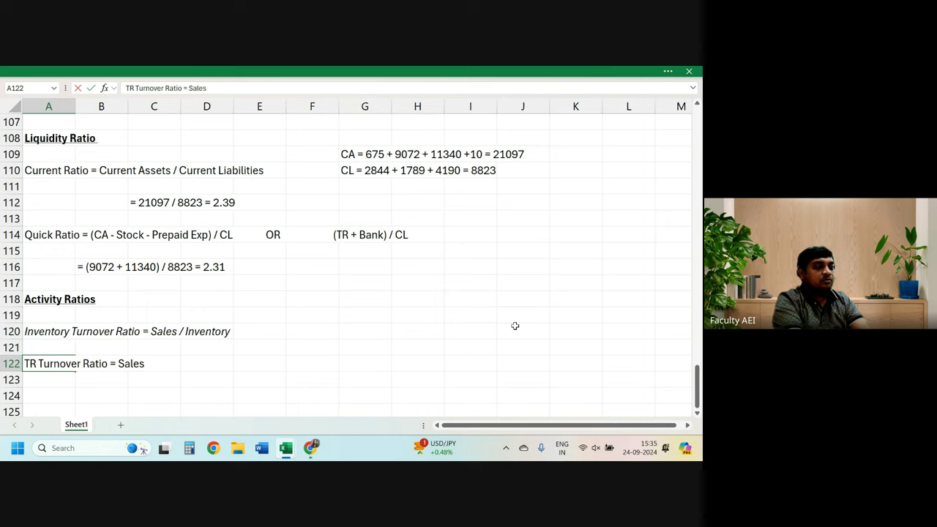
{"action": "type", "text": "/"}
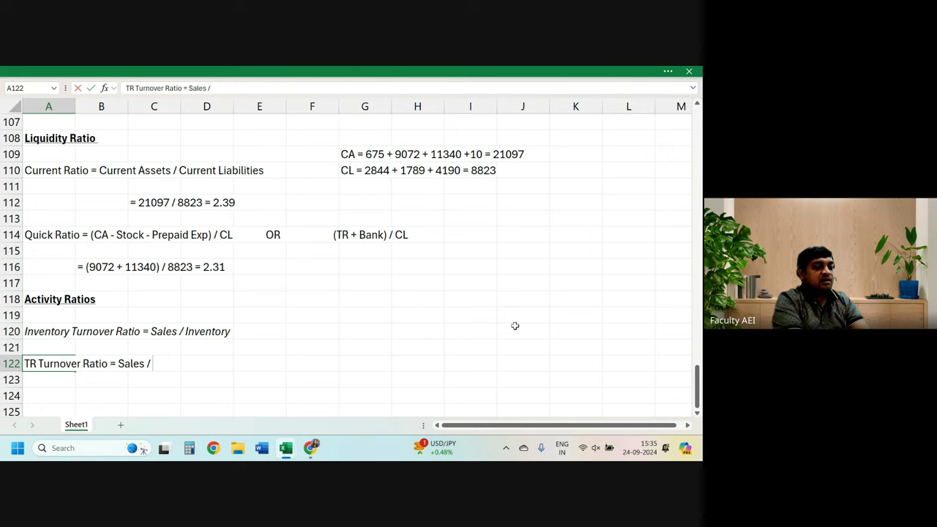
{"action": "type", "text": " TR"}
{"action": "key", "text": "Return"}
{"action": "key", "text": "Return"}
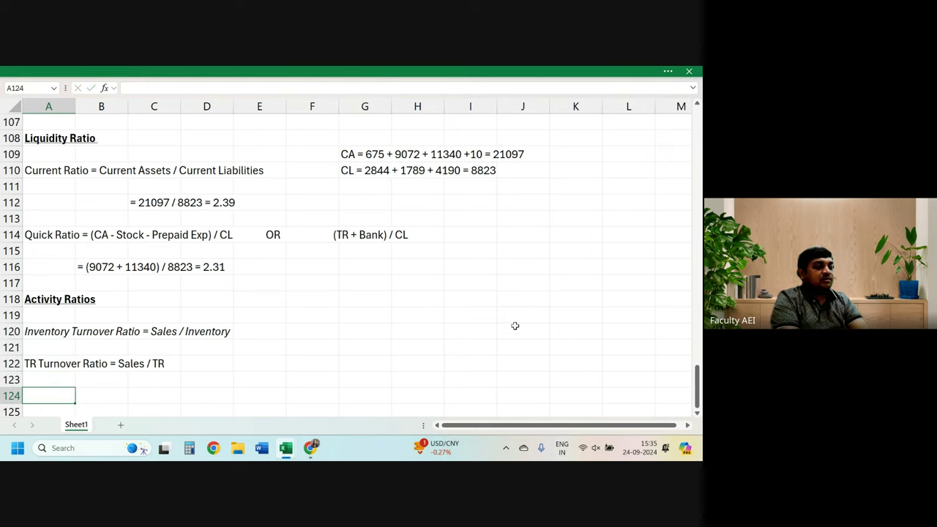
{"action": "type", "text": "T"}
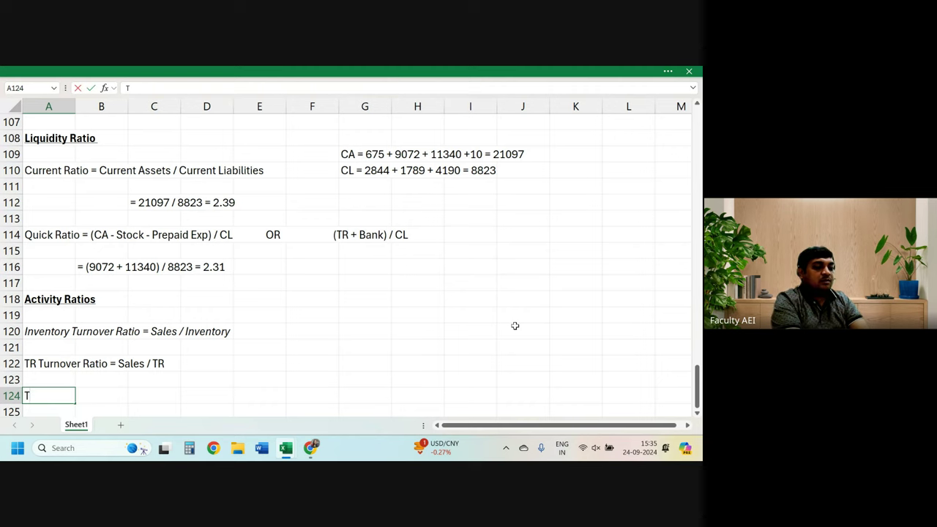
{"action": "type", "text": "P Tur"}
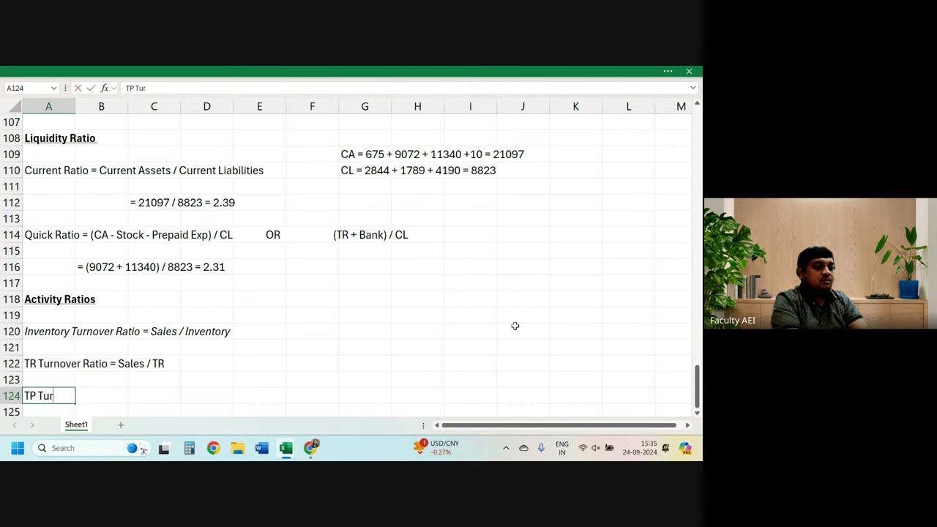
{"action": "type", "text": "nover"}
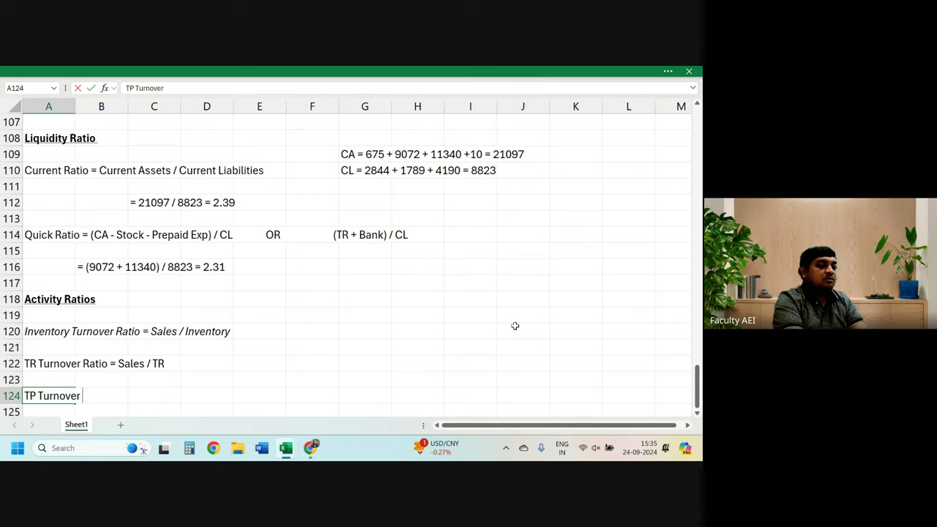
{"action": "type", "text": " Ratio"}
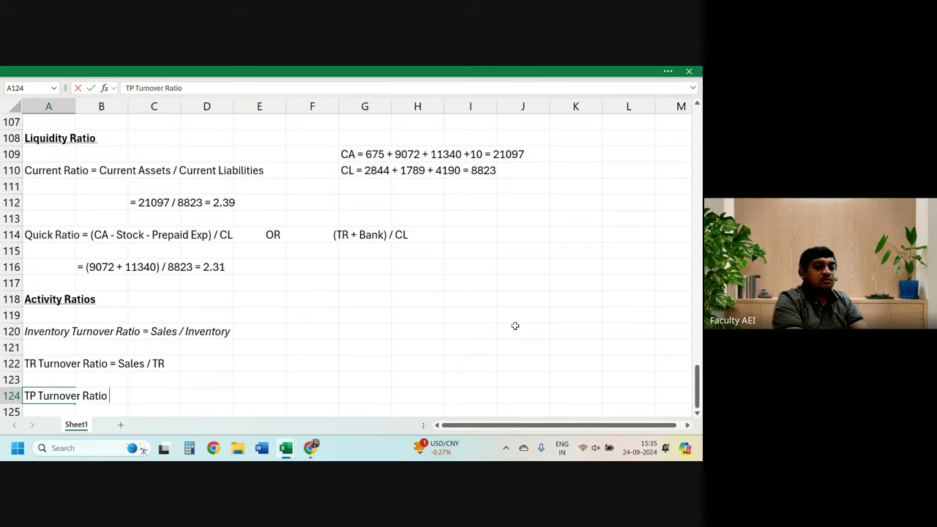
{"action": "type", "text": " = Sales"}
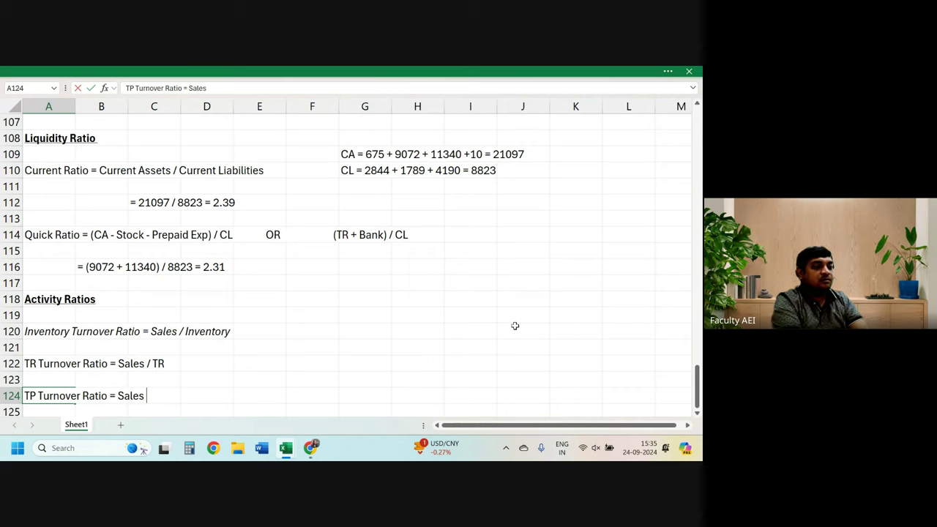
{"action": "type", "text": " / TP"}
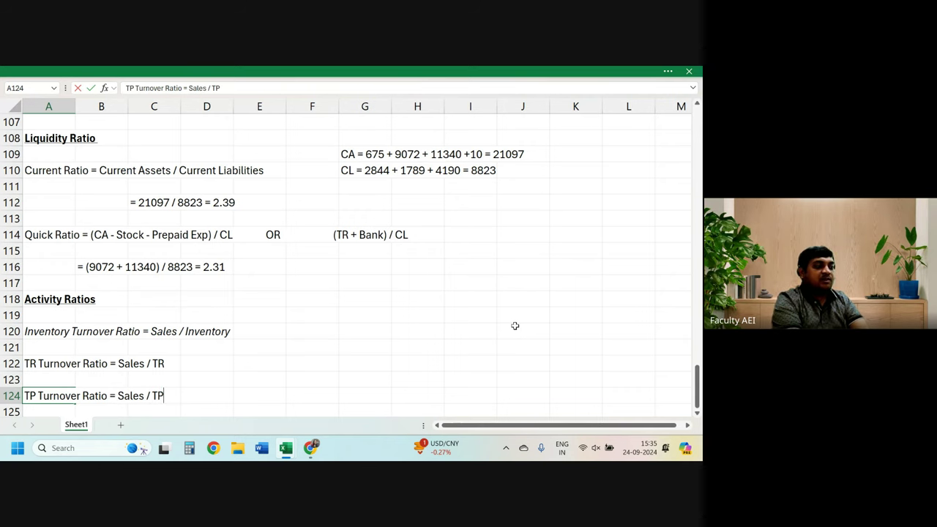
{"action": "key", "text": "Return"}
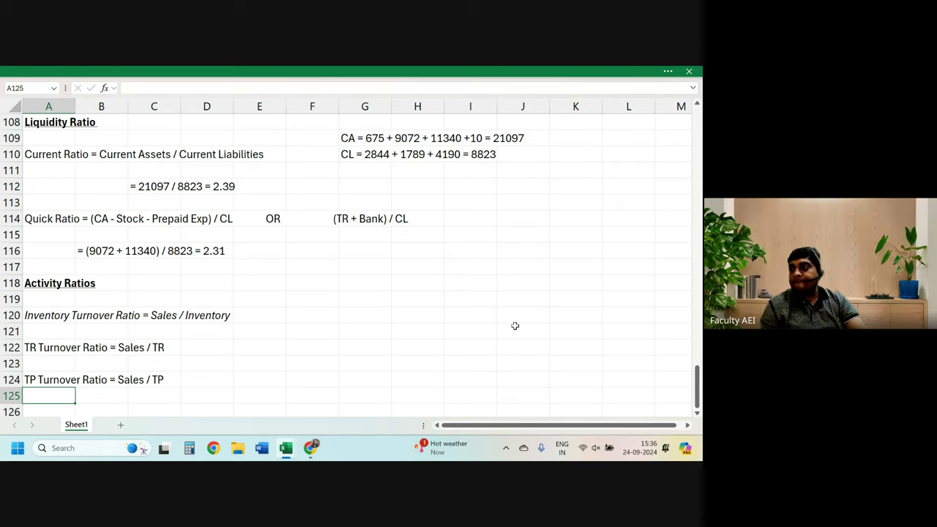
Remove the italics from the inventory turnover line in A120.
{"action": "scroll", "coordinate": [515, 325], "scroll_direction": "down", "scroll_amount": 1}
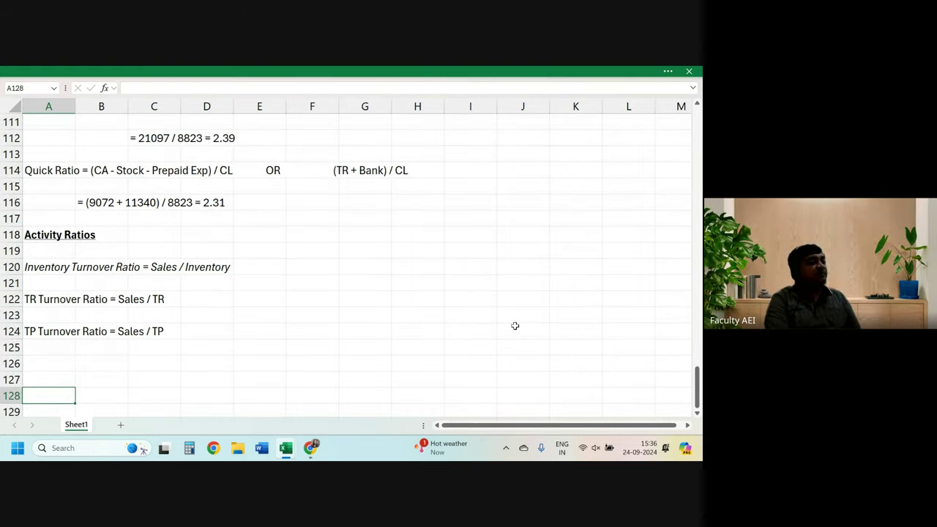
{"action": "key", "text": "Up"}
{"action": "key", "text": "Up"}
{"action": "key", "text": "Up"}
{"action": "key", "text": "Up"}
{"action": "key", "text": "Up"}
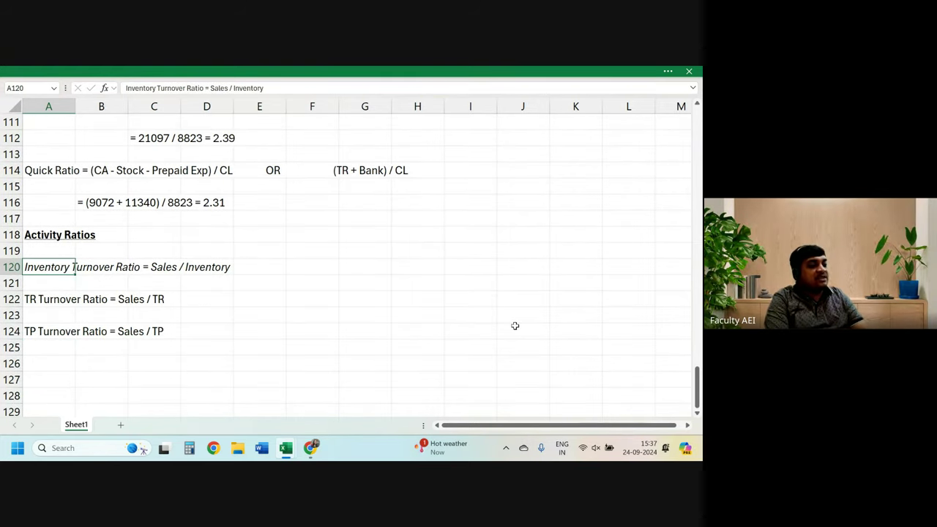
{"action": "key", "text": "ctrl+i"}
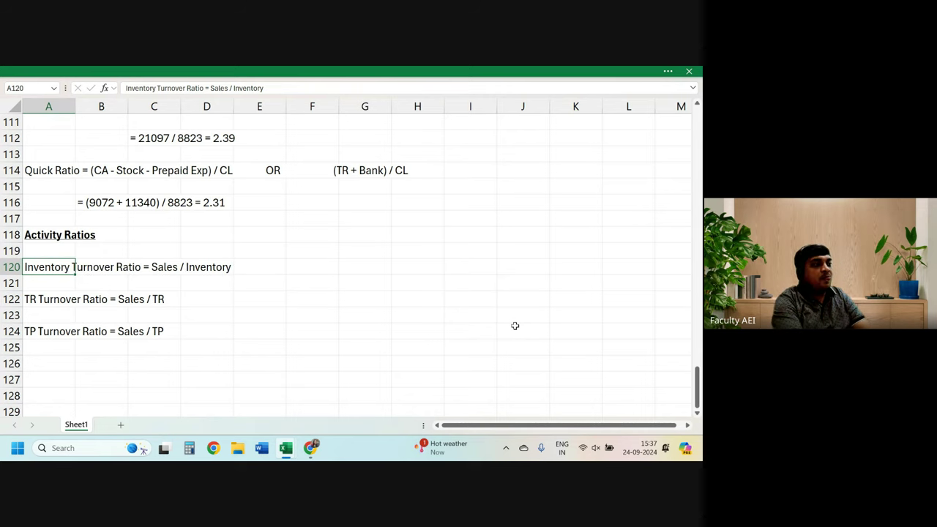
Insert 'Cost of' before 'Sales' in A120's inventory turnover definition.
{"action": "key", "text": "Down"}
{"action": "key", "text": "Down"}
{"action": "key", "text": "Down"}
{"action": "key", "text": "Down"}
{"action": "key", "text": "Down"}
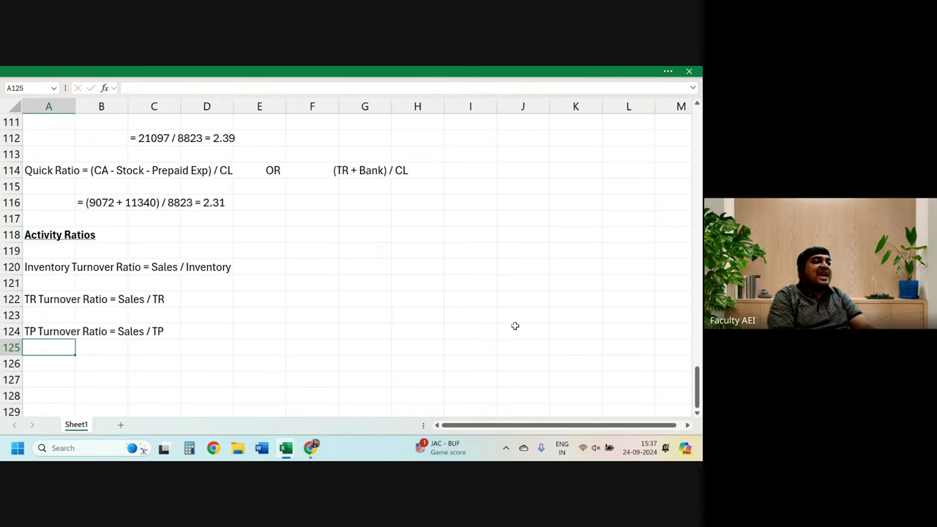
{"action": "key", "text": "Up"}
{"action": "key", "text": "Up"}
{"action": "key", "text": "Up"}
{"action": "key", "text": "Up"}
{"action": "key", "text": "Up"}
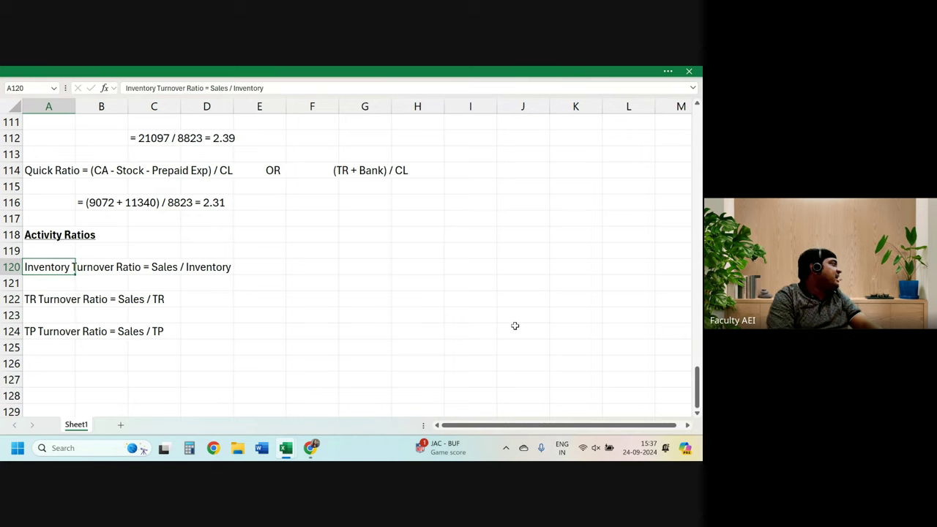
{"action": "key", "text": "Right"}
{"action": "key", "text": "Right"}
{"action": "key", "text": "Right"}
{"action": "key", "text": "Right"}
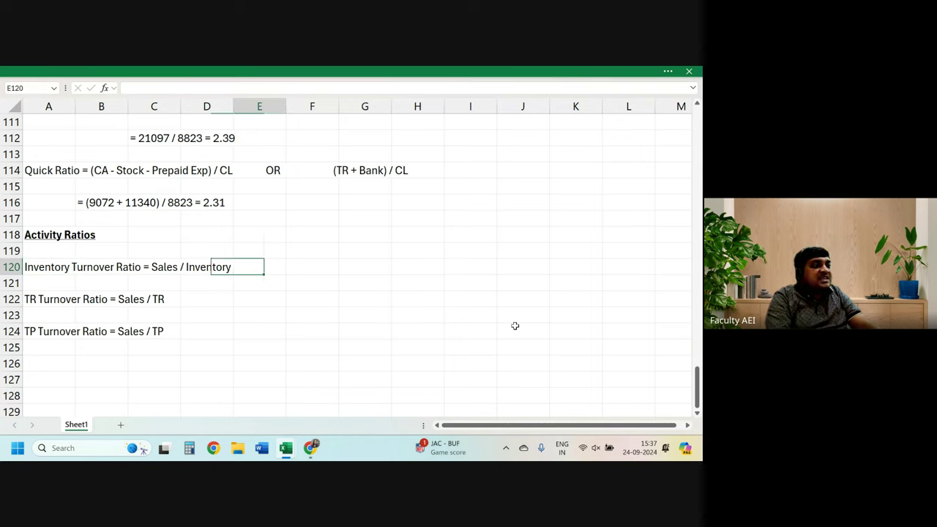
{"action": "key", "text": "Left"}
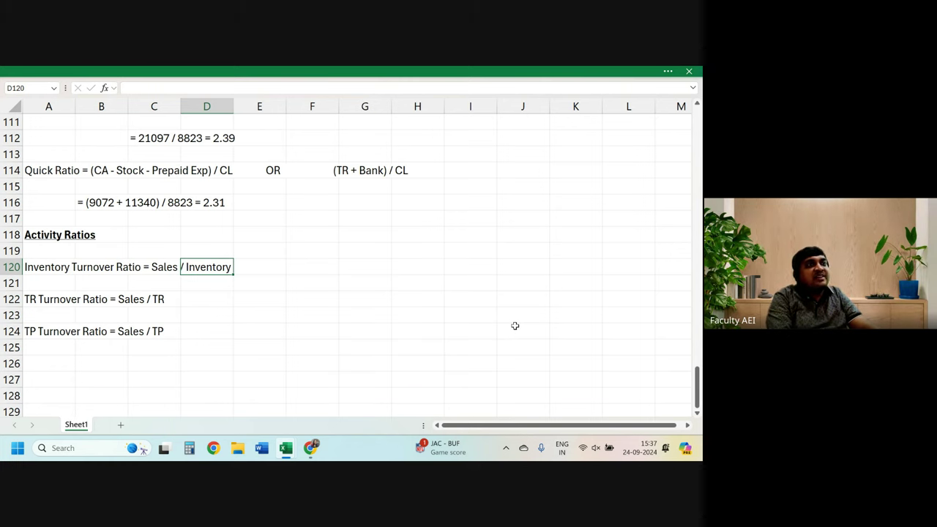
{"action": "key", "text": "Left"}
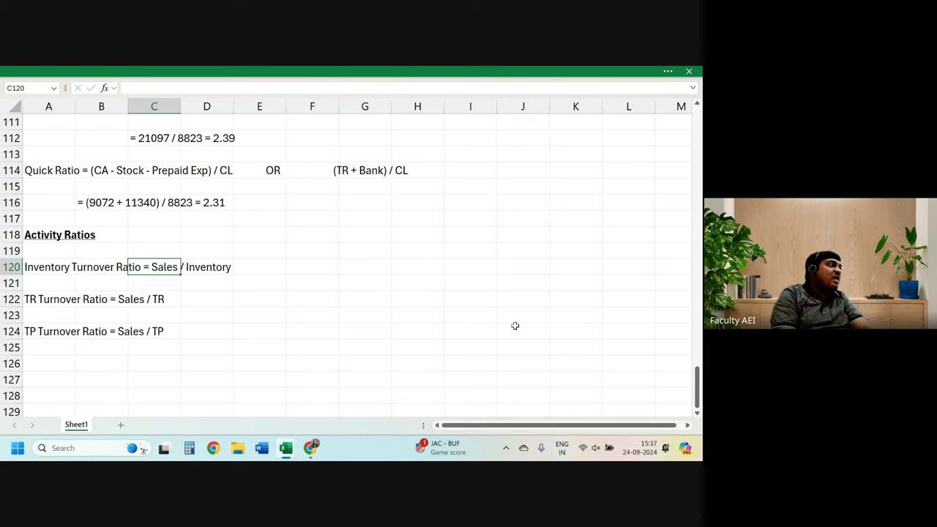
{"action": "key", "text": "Left"}
{"action": "key", "text": "Left"}
{"action": "key", "text": "F2"}
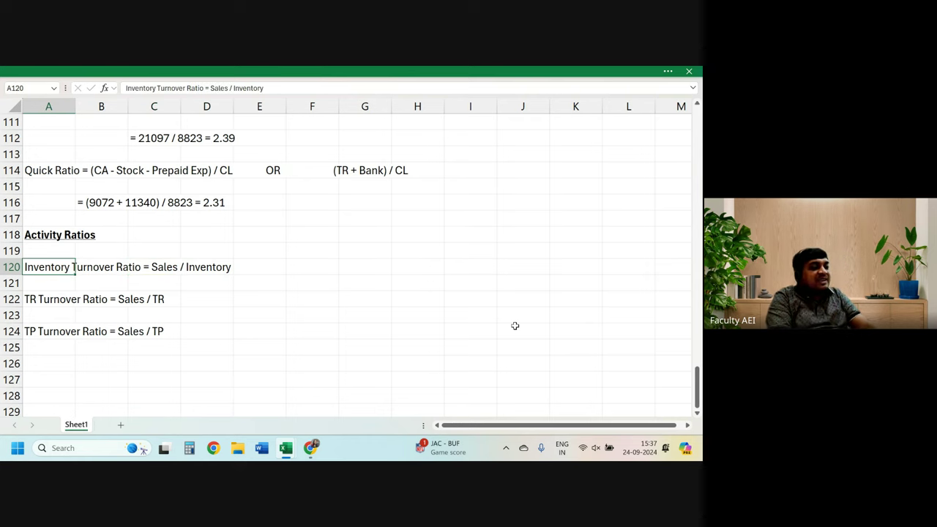
{"action": "key", "text": "Left"}
{"action": "key", "text": "Left"}
{"action": "key", "text": "Left"}
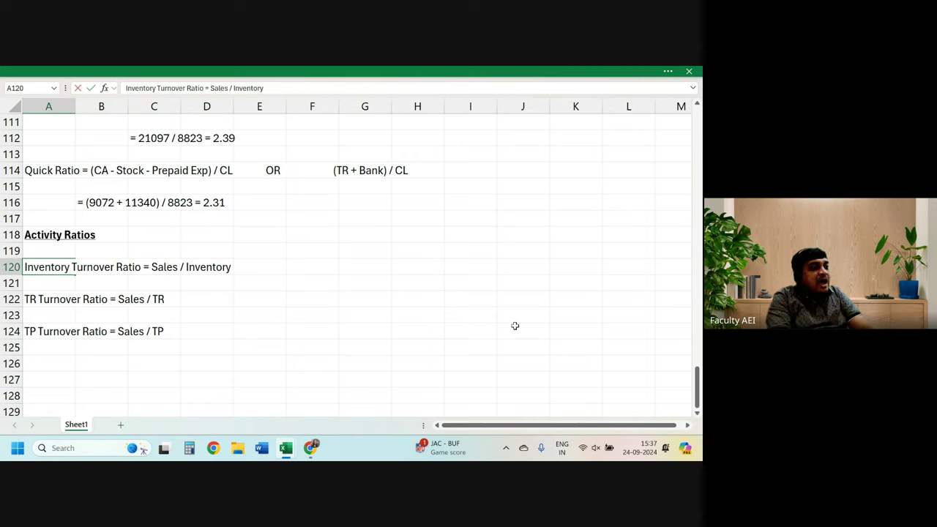
{"action": "key", "text": "Left"}
{"action": "key", "text": "Left"}
{"action": "key", "text": "Left"}
{"action": "key", "text": "Left"}
{"action": "key", "text": "Left"}
{"action": "key", "text": "Left"}
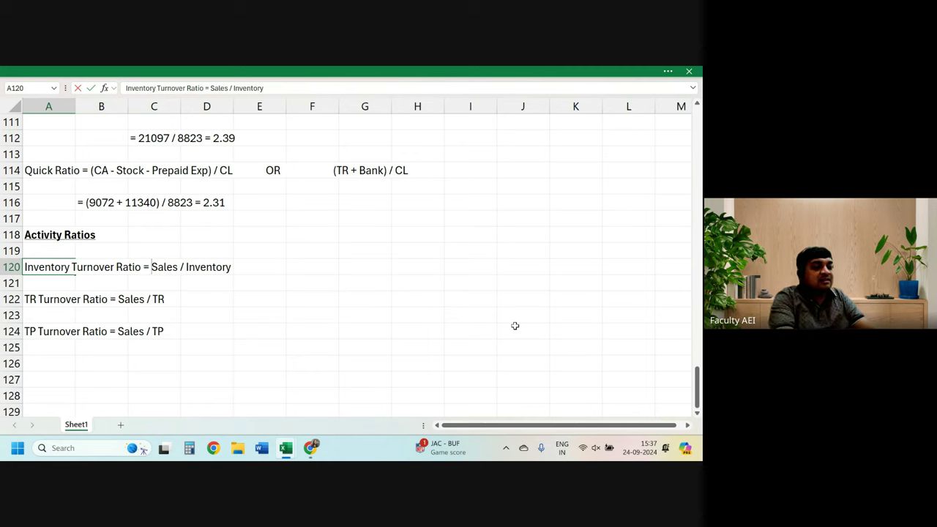
{"action": "type", "text": "Cost of"}
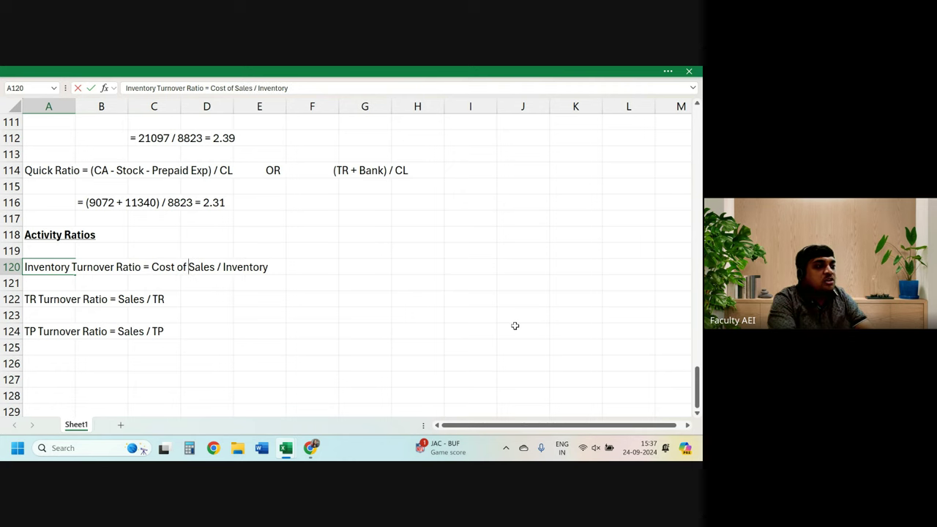
{"action": "key", "text": "Return"}
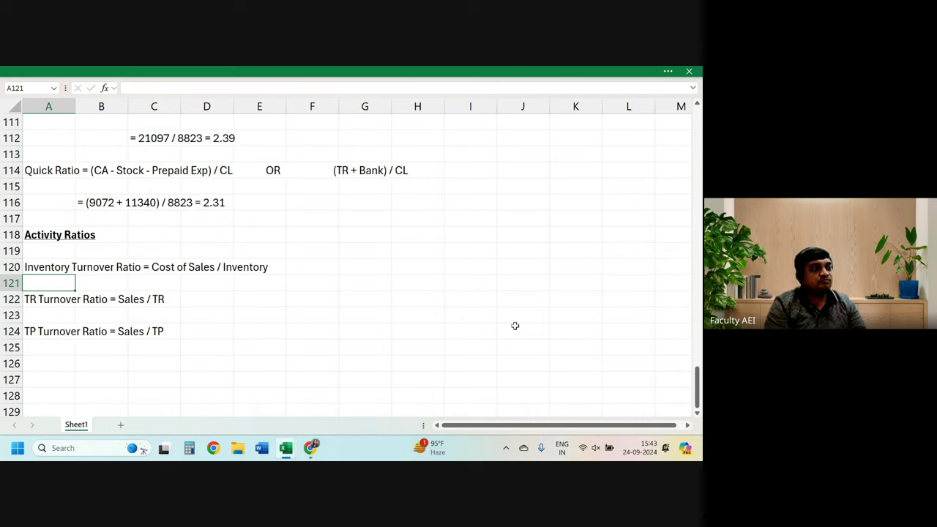
Insert 'Credit' before 'Sales' in the A122 TR Turnover Ratio definition.
{"action": "key", "text": "Down"}
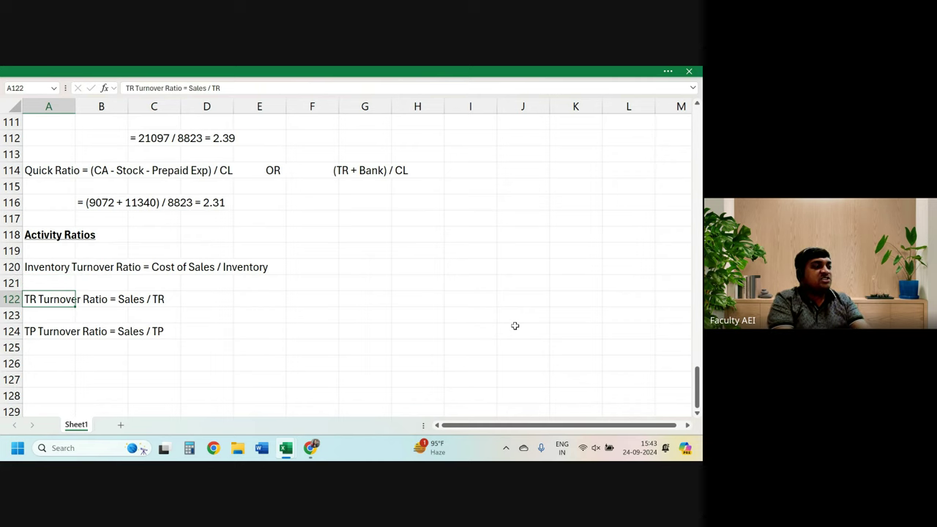
{"action": "key", "text": "F2"}
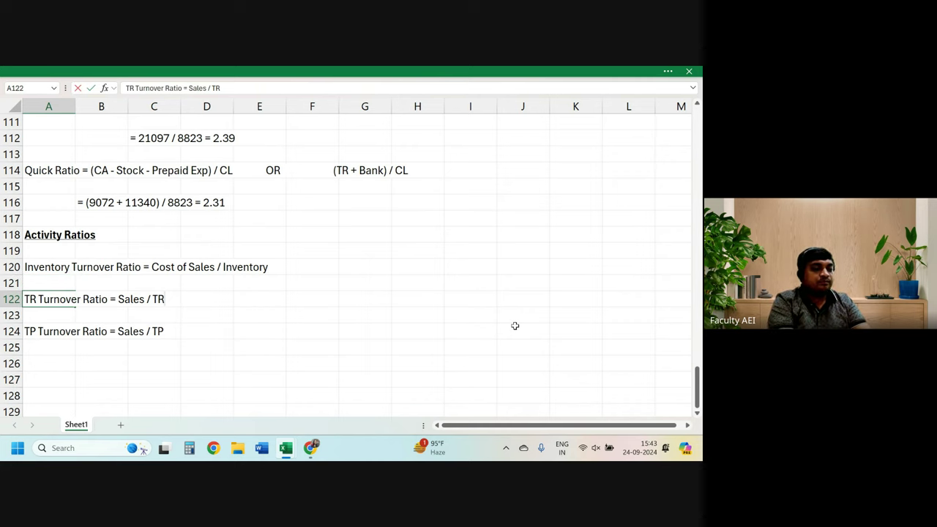
{"action": "key", "text": "Left"}
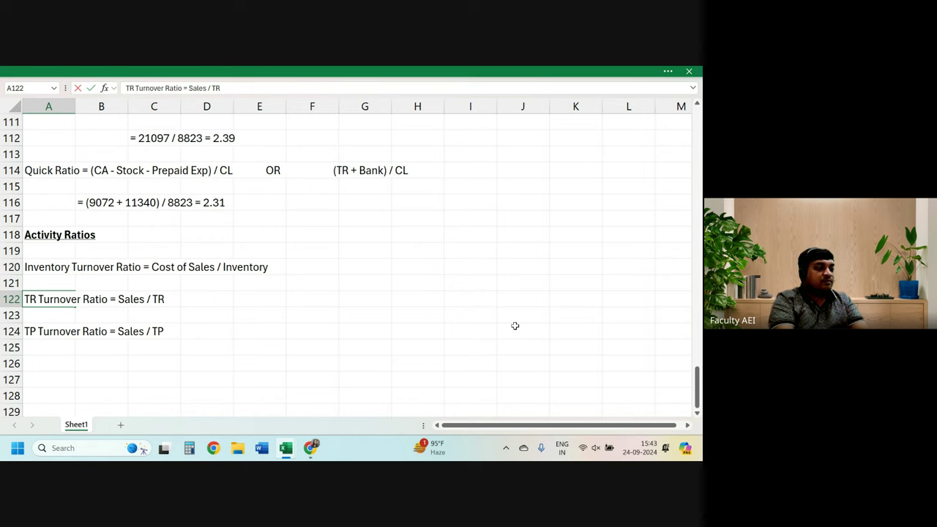
{"action": "key", "text": "Left"}
{"action": "type", "text": "Credit"}
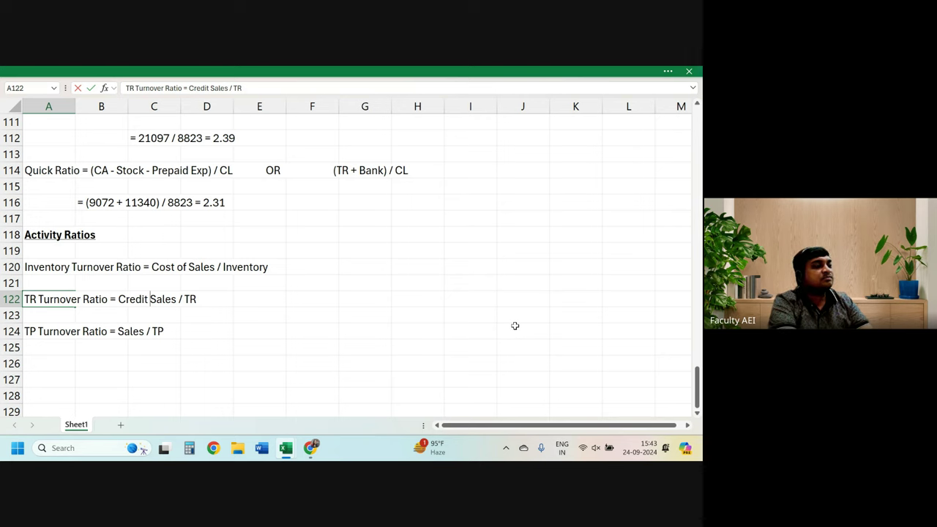
Change row 124 to 'TP Turnover Ratio = Credit Purchase / TP', replacing Sales with Credit Purchase.
{"action": "key", "text": "Return"}
{"action": "key", "text": "Return"}
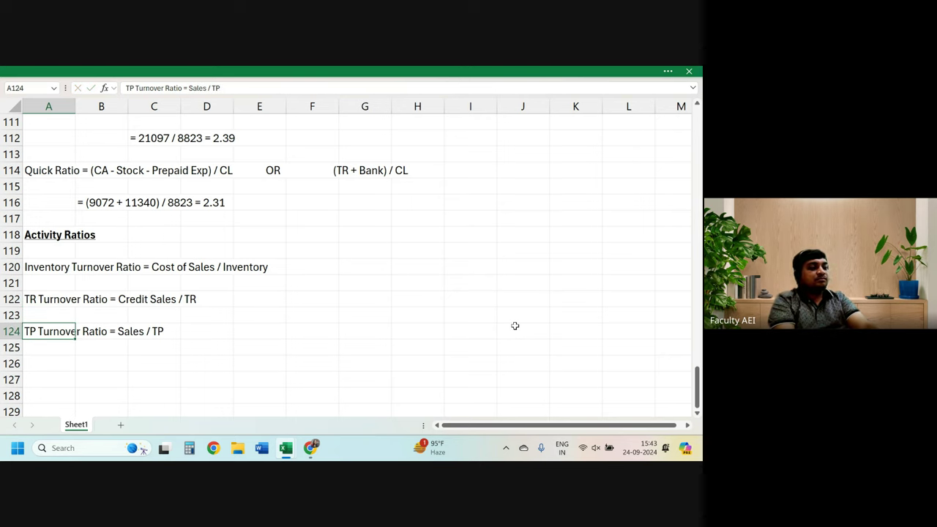
{"action": "key", "text": "F2"}
{"action": "key", "text": "Left"}
{"action": "key", "text": "Left"}
{"action": "key", "text": "Left"}
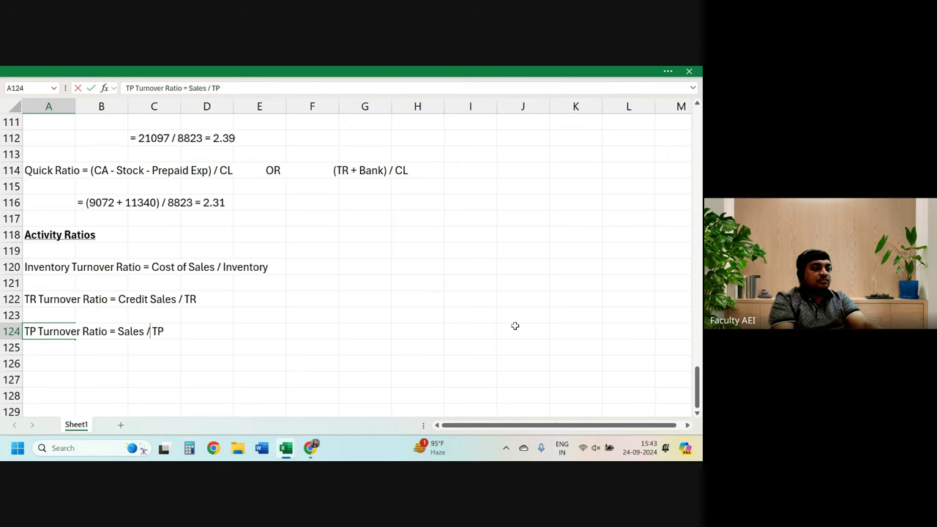
{"action": "key", "text": "BackSpace"}
{"action": "key", "text": "BackSpace"}
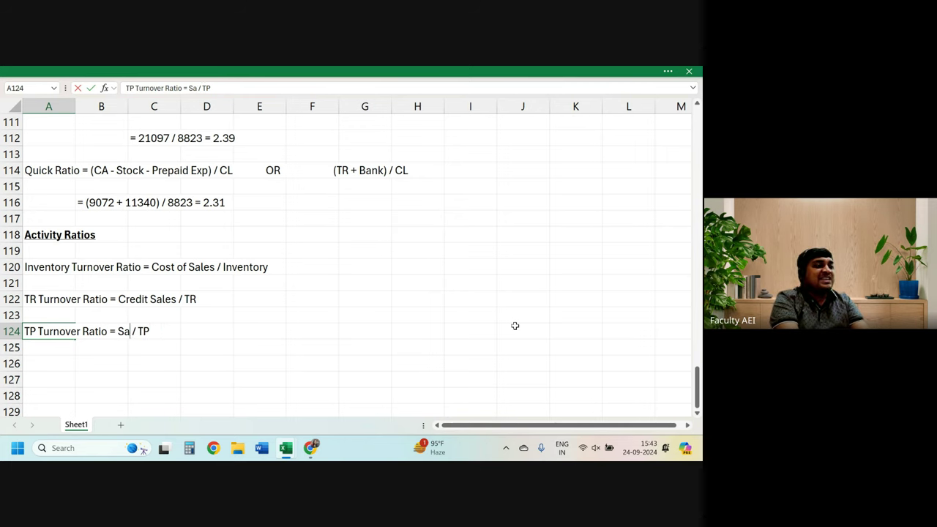
{"action": "key", "text": "BackSpace"}
{"action": "key", "text": "BackSpace"}
{"action": "key", "text": "BackSpace"}
{"action": "type", "text": "Cre"}
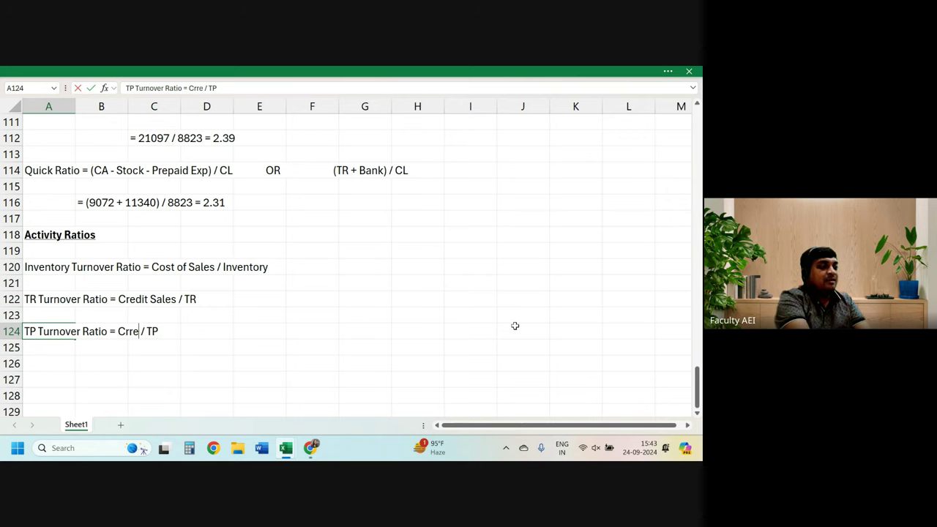
{"action": "type", "text": "d"}
{"action": "key", "text": "BackSpace"}
{"action": "key", "text": "BackSpace"}
{"action": "type", "text": "e"}
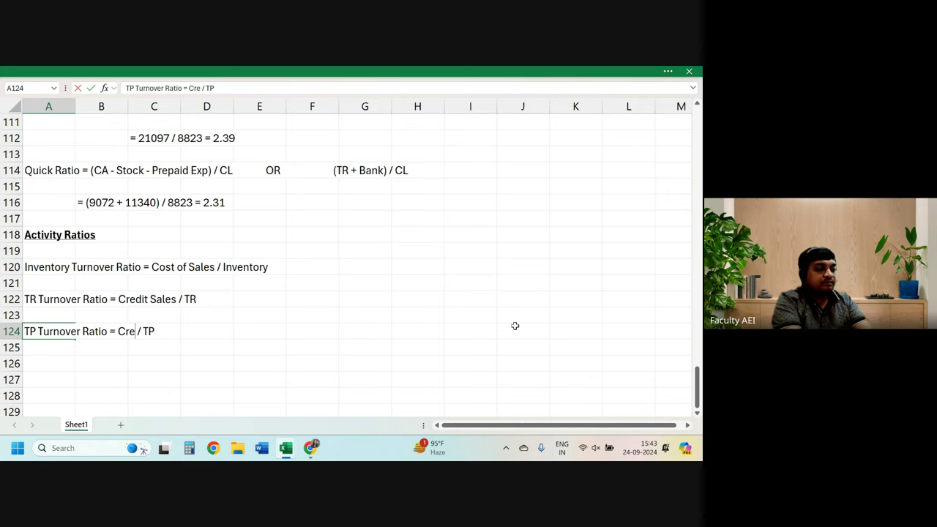
{"action": "type", "text": "dit "}
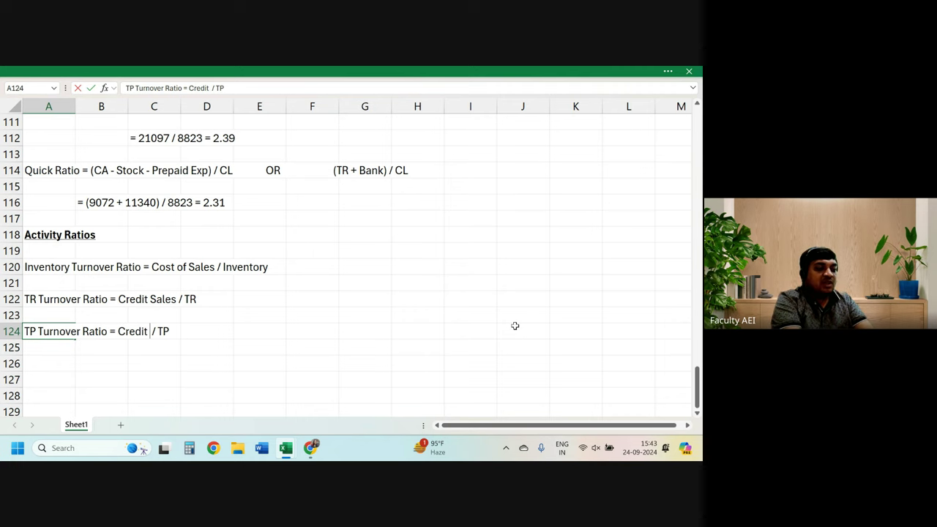
{"action": "type", "text": "Purchase"}
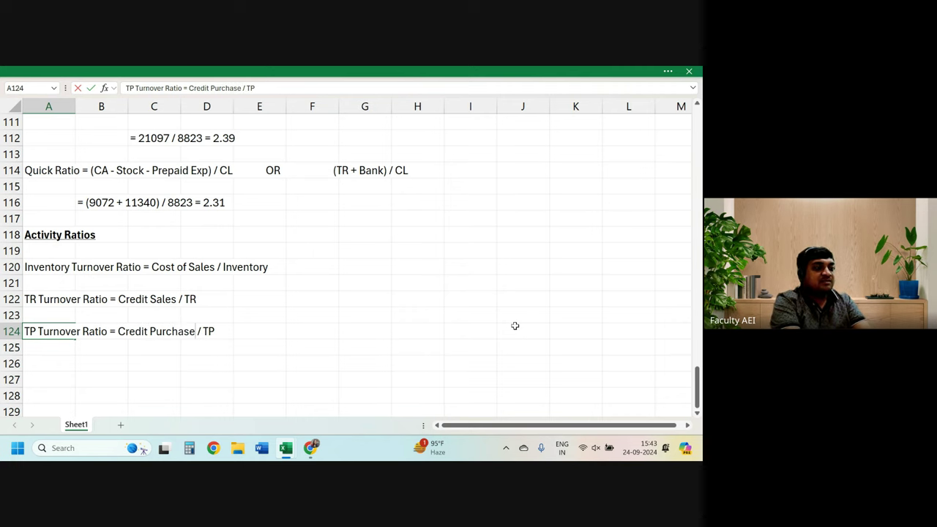
{"action": "key", "text": "Return"}
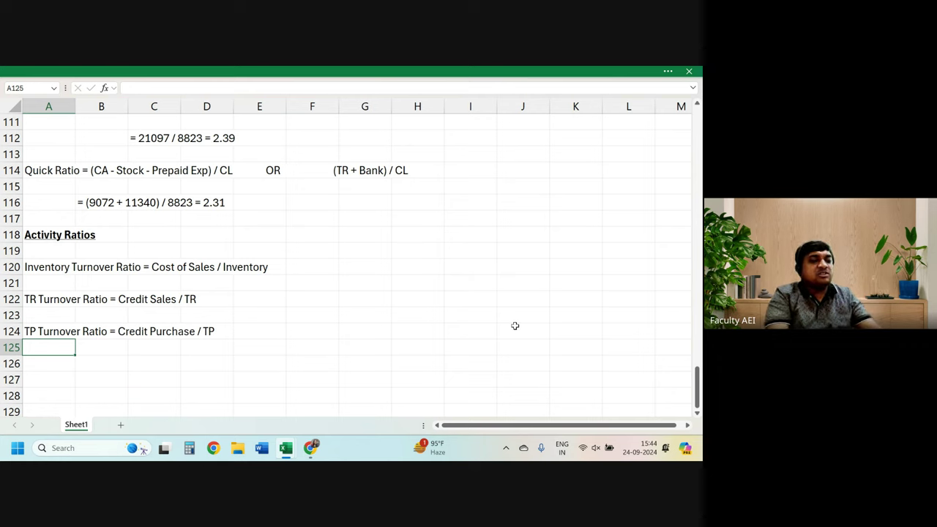
{"action": "key", "text": "Up"}
{"action": "key", "text": "Up"}
{"action": "key", "text": "Up"}
{"action": "key", "text": "Up"}
{"action": "key", "text": "Up"}
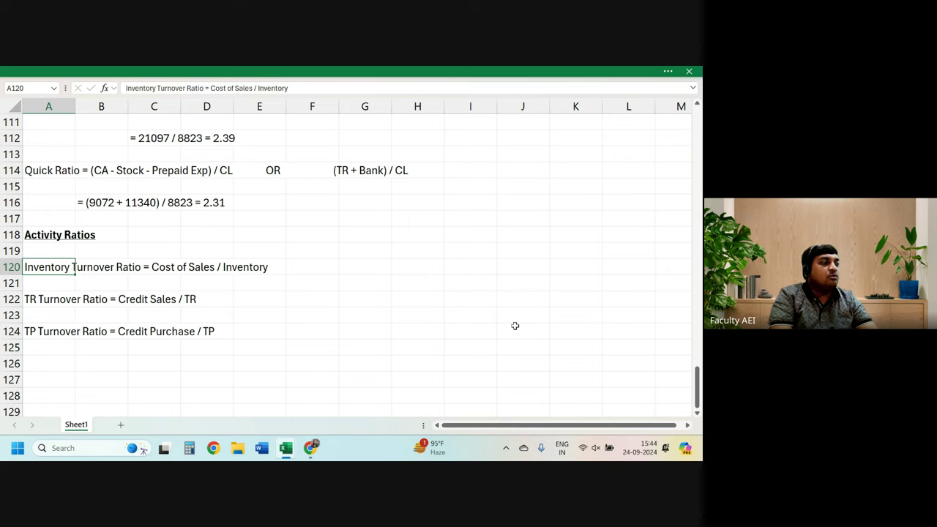
{"action": "key", "text": "Right"}
{"action": "key", "text": "Right"}
{"action": "key", "text": "Right"}
{"action": "key", "text": "Right"}
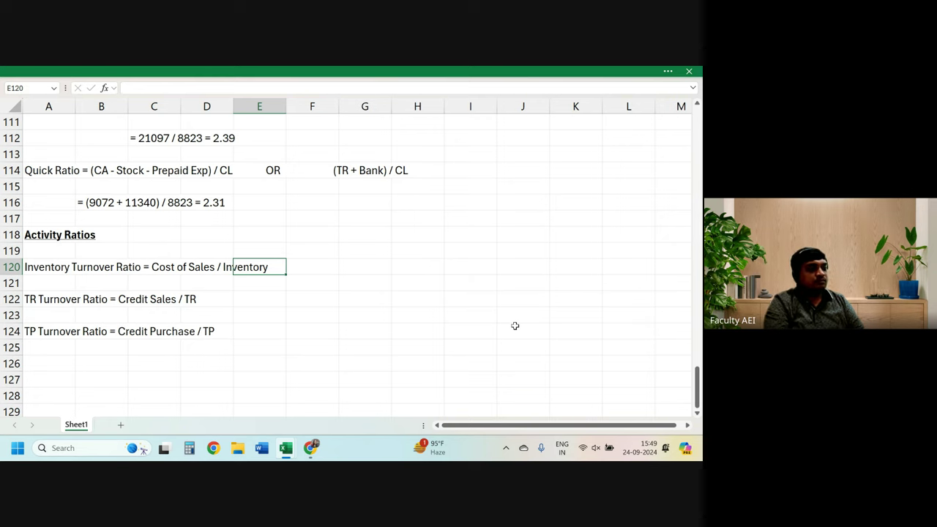
Move the selection across row 124 and up to cell G120 beside the inventory turnover formula.
{"action": "key", "text": "Down"}
{"action": "key", "text": "Down"}
{"action": "key", "text": "Down"}
{"action": "key", "text": "Down"}
{"action": "key", "text": "Left"}
{"action": "key", "text": "Left"}
{"action": "key", "text": "Left"}
{"action": "key", "text": "Left"}
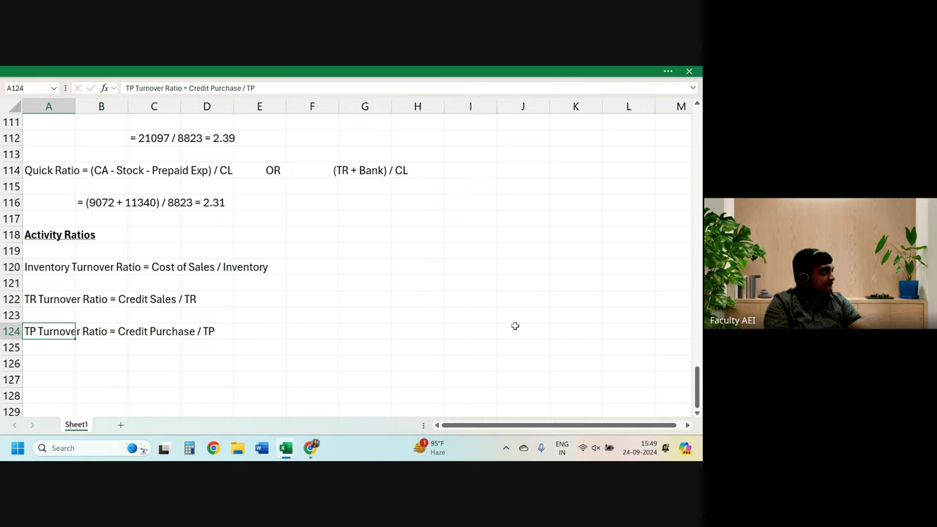
{"action": "key", "text": "Right"}
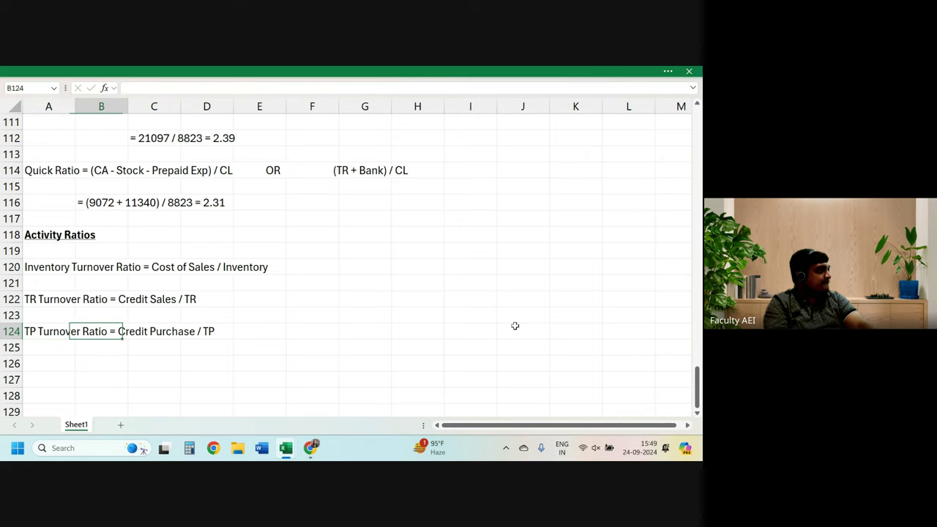
{"action": "key", "text": "Right"}
{"action": "key", "text": "Right"}
{"action": "key", "text": "Right"}
{"action": "key", "text": "Right"}
{"action": "key", "text": "Up"}
{"action": "key", "text": "Up"}
{"action": "key", "text": "Up"}
{"action": "key", "text": "Up"}
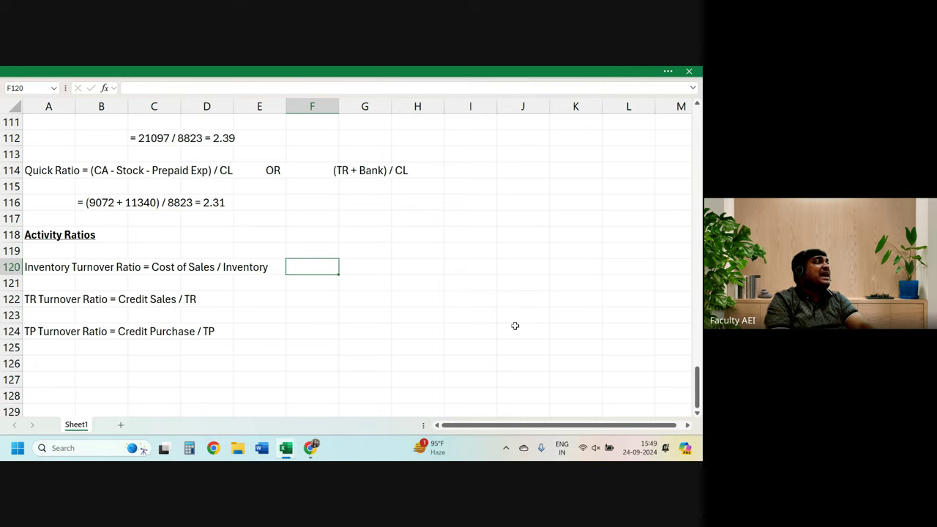
{"action": "key", "text": "Left"}
{"action": "key", "text": "Right"}
{"action": "key", "text": "Right"}
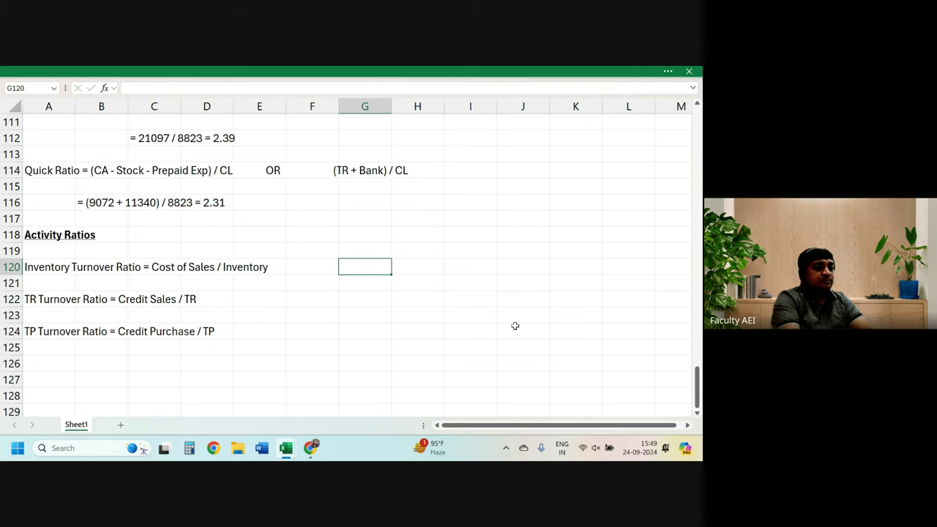
Enter 'Inventory Turnover in Days = 365 / ITR or Inventory / COS per day' in G120.
{"action": "type", "text": "Inventor"}
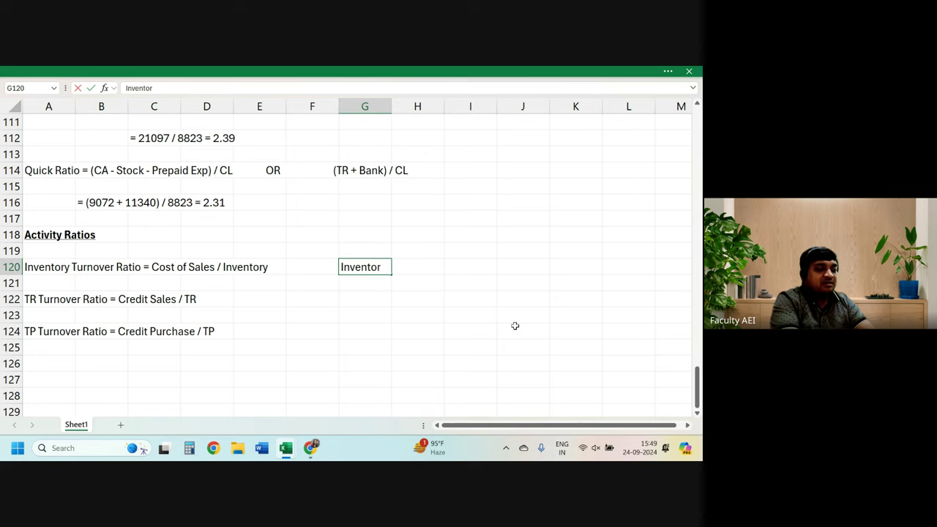
{"action": "type", "text": "y Turno"}
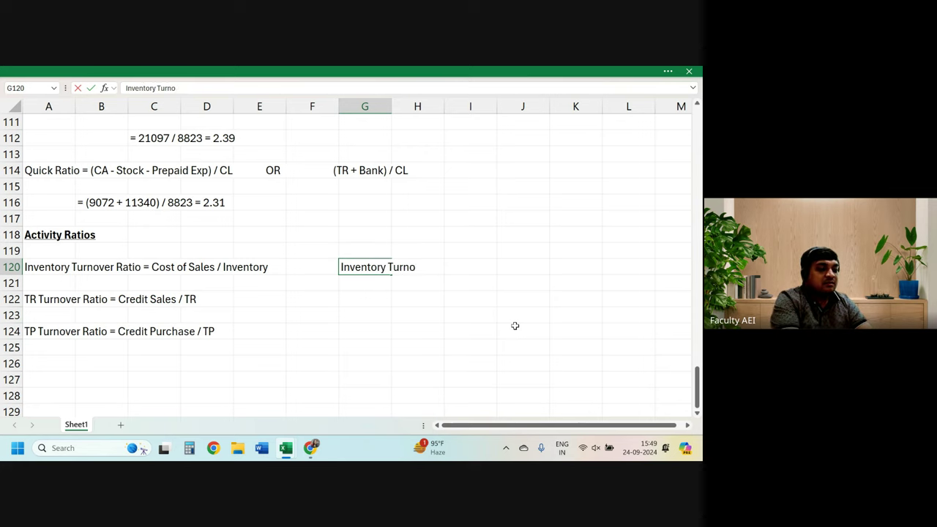
{"action": "type", "text": "ver in Da"}
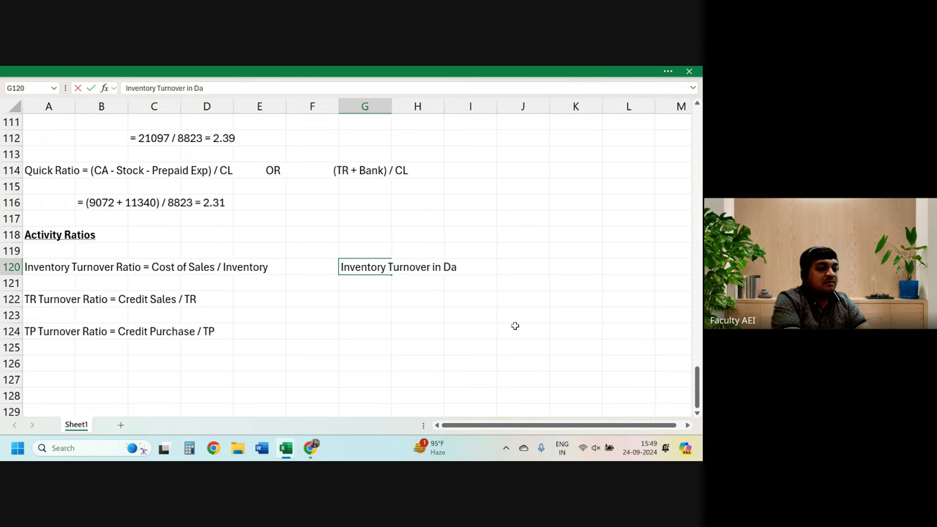
{"action": "type", "text": "ys ="}
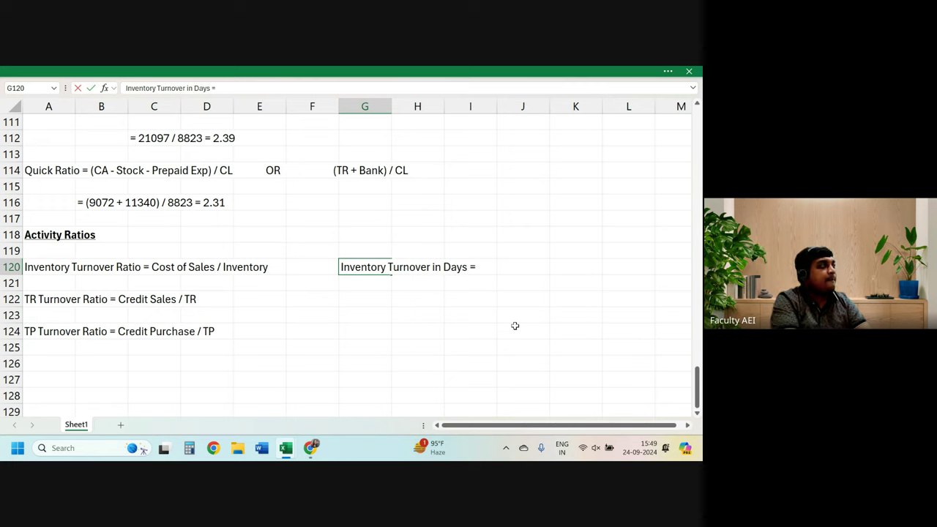
{"action": "type", "text": " 365 "}
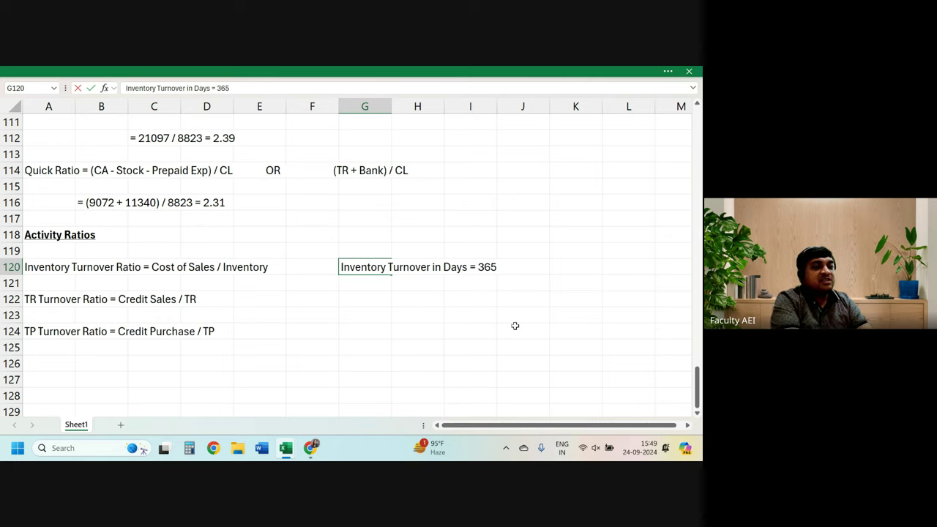
{"action": "type", "text": "/"}
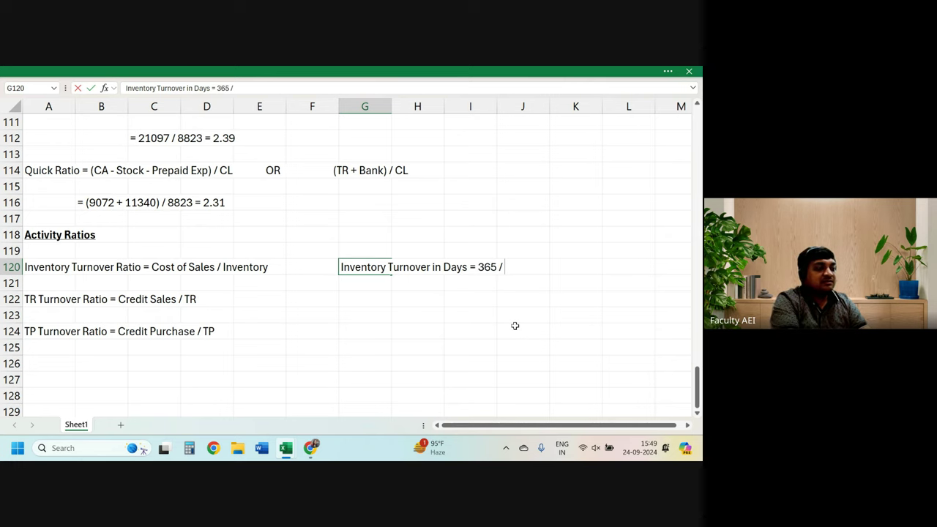
{"action": "type", "text": " IT"}
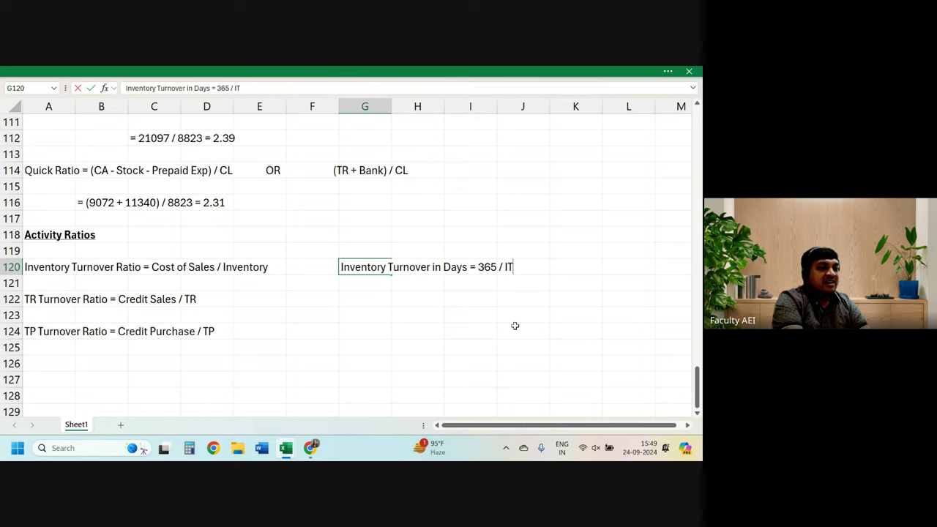
{"action": "type", "text": "R"}
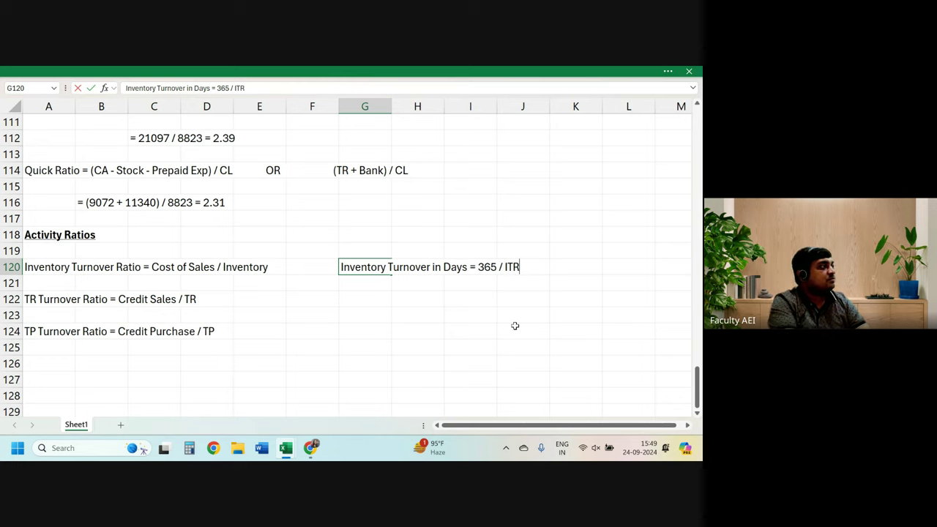
{"action": "type", "text": " or"}
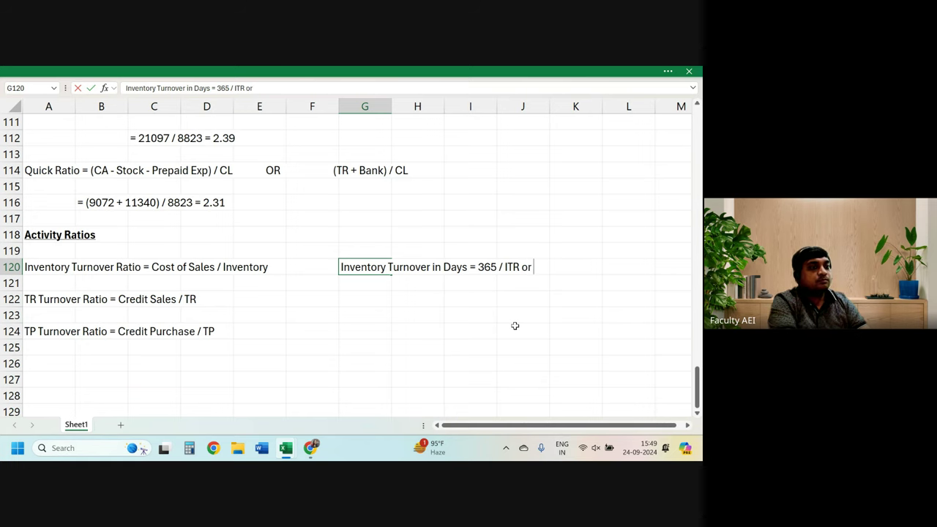
{"action": "type", "text": " Inv"}
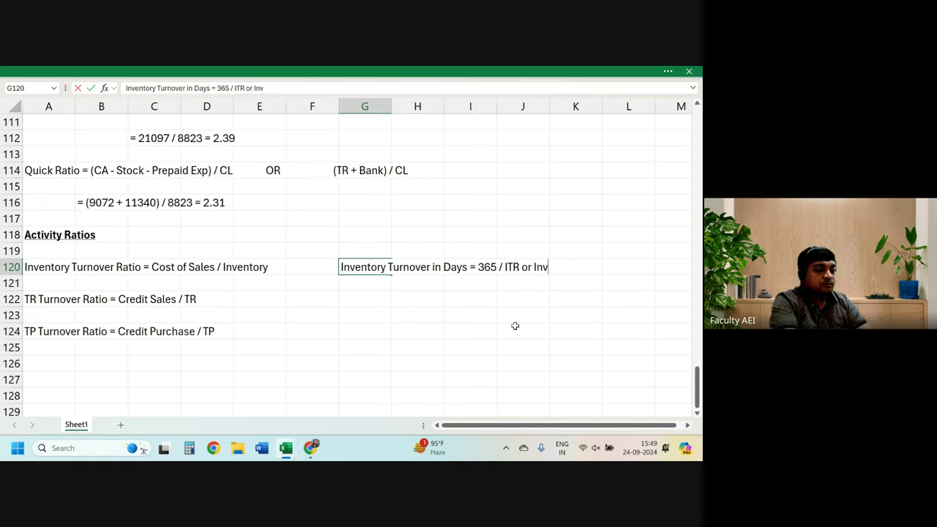
{"action": "type", "text": "enot"}
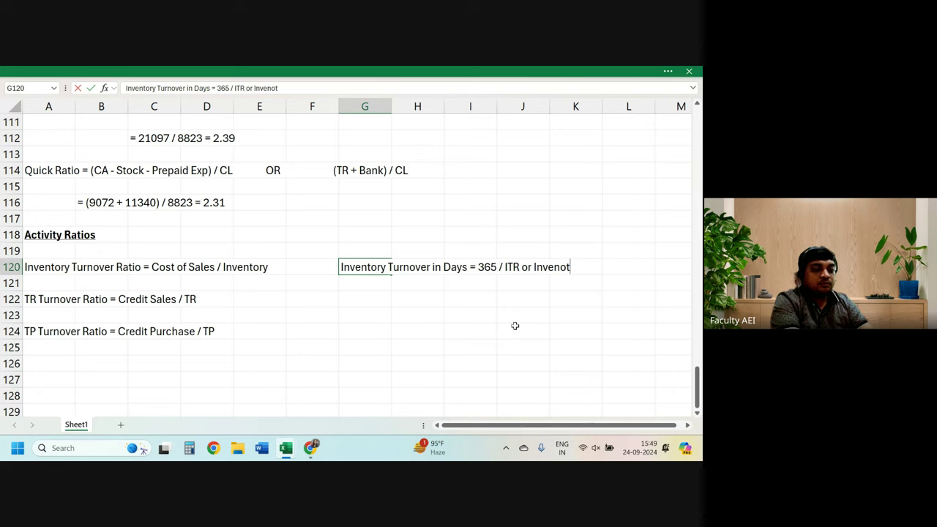
{"action": "key", "text": "BackSpace"}
{"action": "key", "text": "BackSpace"}
{"action": "type", "text": "tor"}
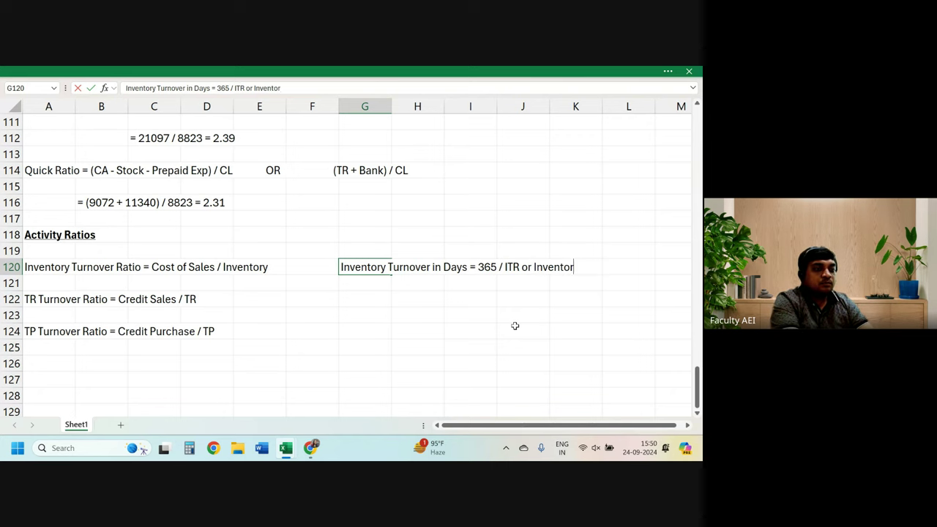
{"action": "type", "text": "y / C"}
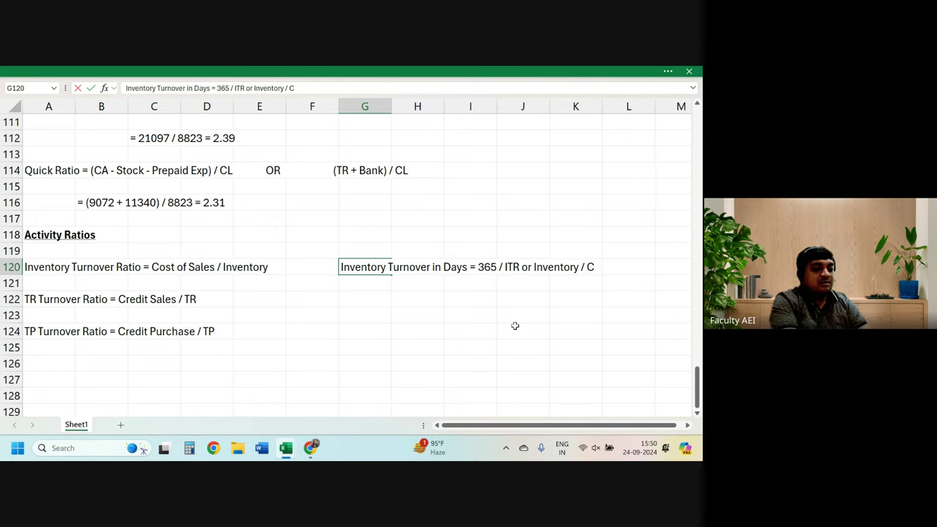
{"action": "type", "text": "OS per day"}
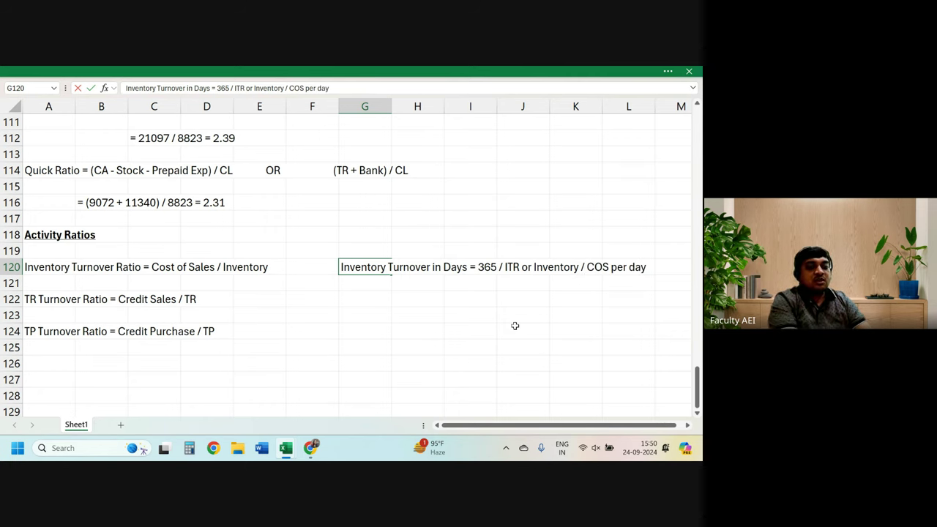
{"action": "key", "text": "Return"}
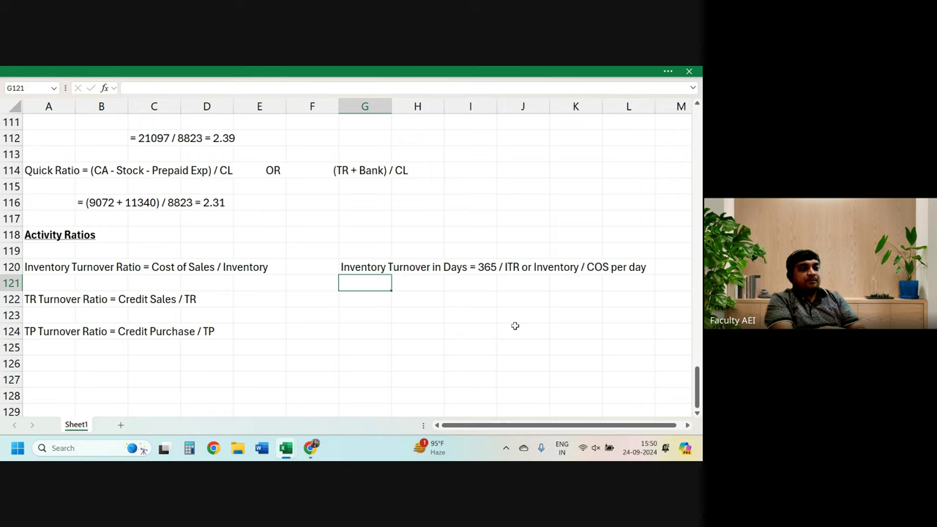
Bracket both alternatives so G120 reads '(365 / ITR) or (Inventory / COS per day)'.
{"action": "key", "text": "Up"}
{"action": "key", "text": "F2"}
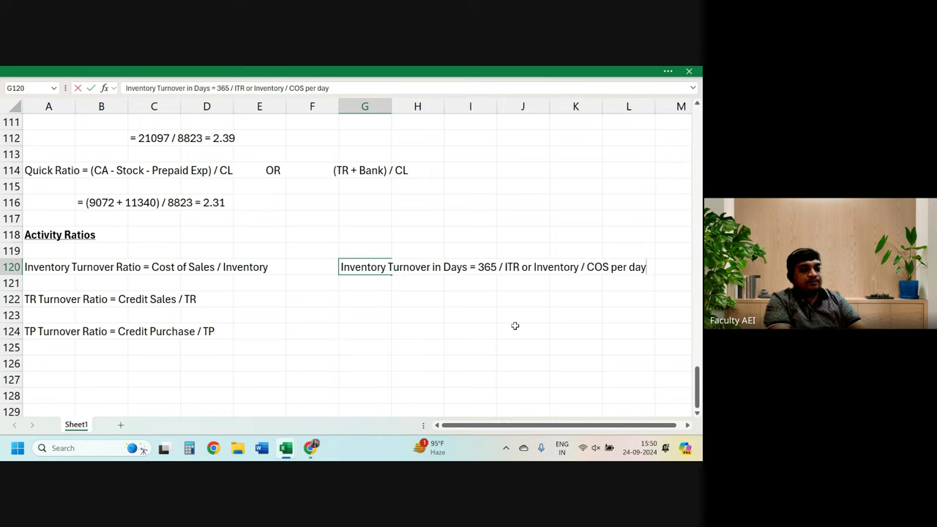
{"action": "key", "text": "Left"}
{"action": "key", "text": "Left"}
{"action": "key", "text": "Left"}
{"action": "key", "text": "Left"}
{"action": "key", "text": "Left"}
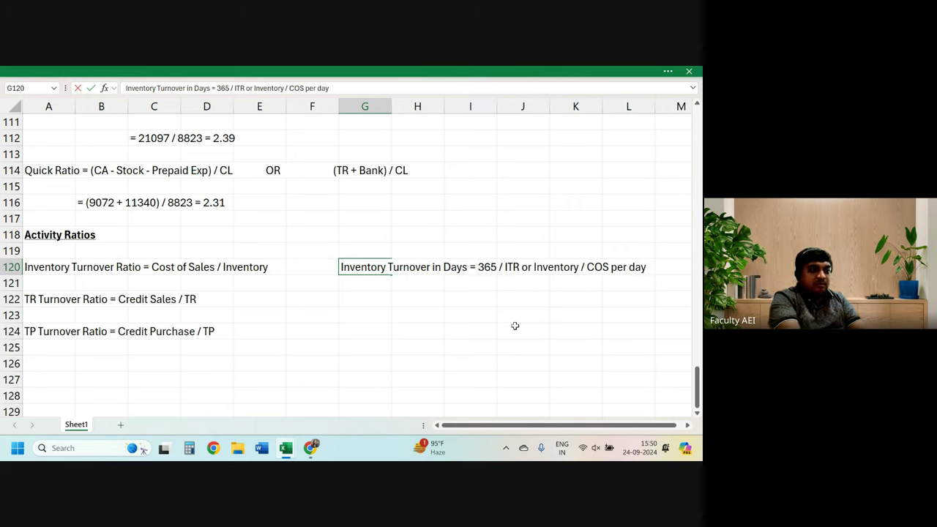
{"action": "type", "text": "("}
{"action": "key", "text": "Right"}
{"action": "key", "text": "Right"}
{"action": "key", "text": "Right"}
{"action": "key", "text": "Right"}
{"action": "key", "text": "Right"}
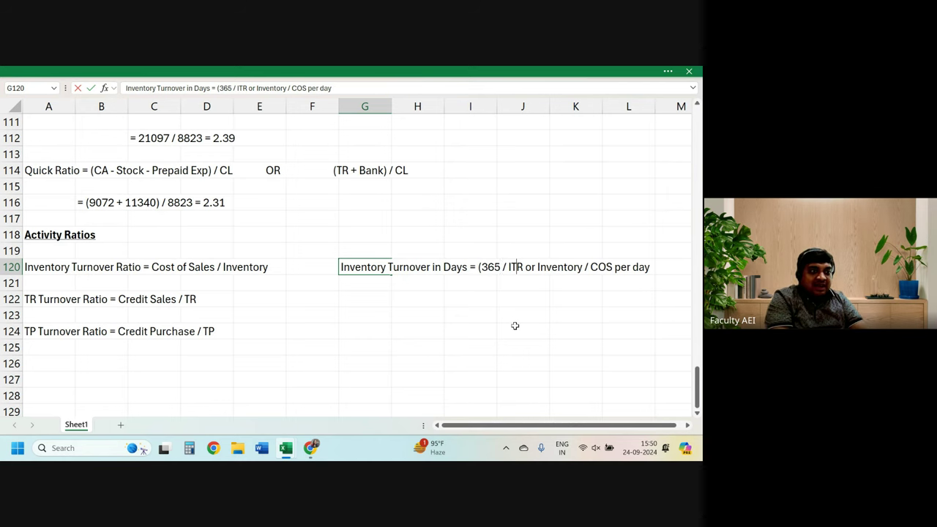
{"action": "key", "text": "Right"}
{"action": "type", "text": ")"}
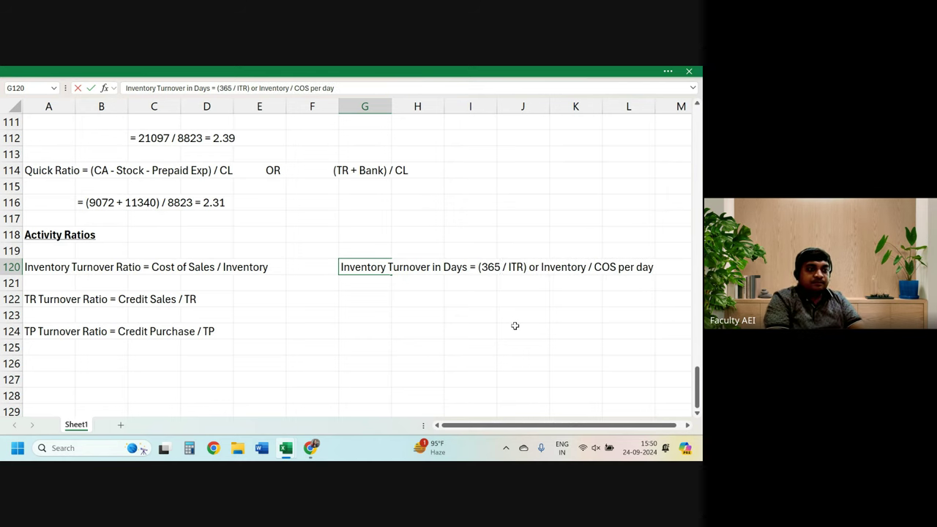
{"action": "key", "text": "Right"}
{"action": "key", "text": "Right"}
{"action": "key", "text": "Right"}
{"action": "type", "text": "("}
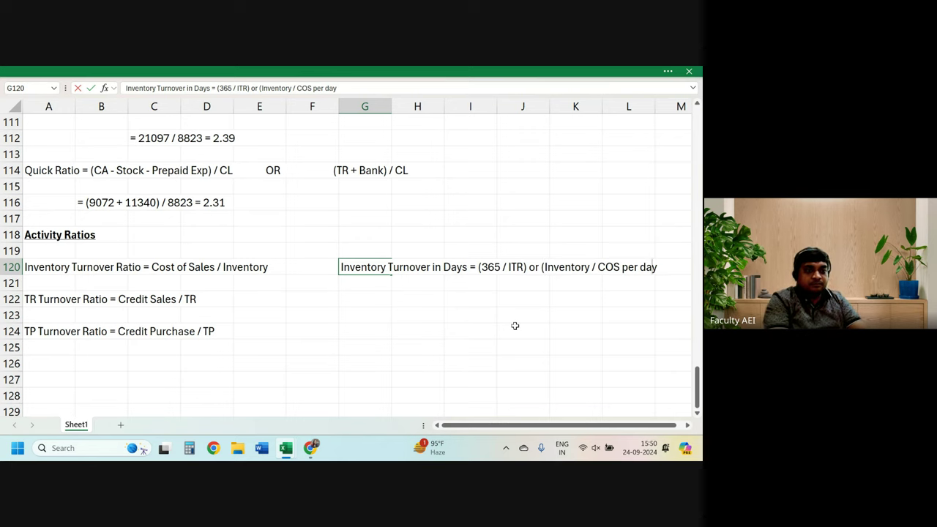
{"action": "type", "text": ")"}
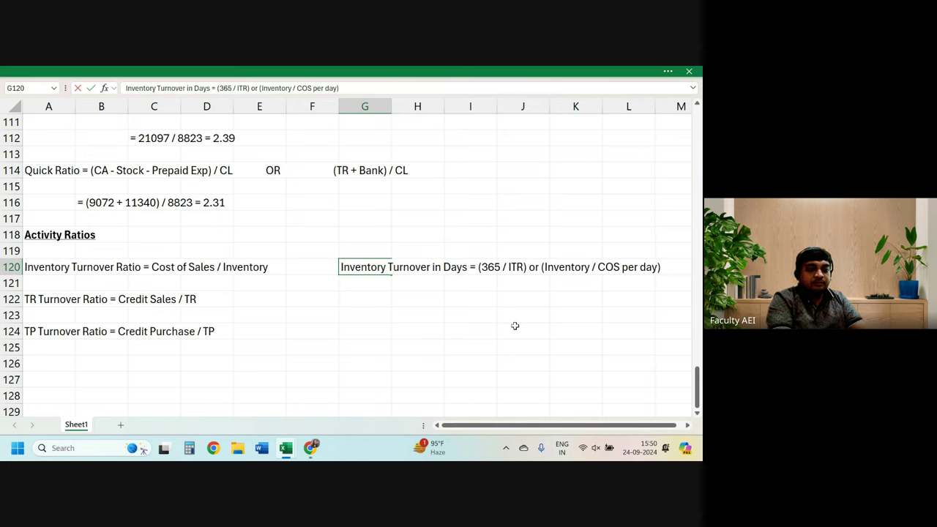
{"action": "key", "text": "Return"}
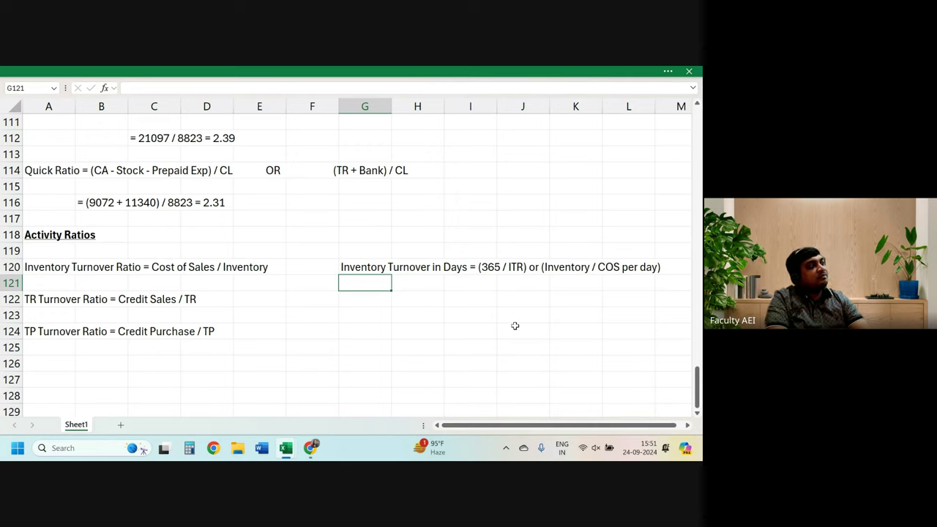
Enter 'OR Inventory * 365 / COS' in cell J122 beside the TR turnover ratio.
{"action": "key", "text": "Down"}
{"action": "key", "text": "Down"}
{"action": "key", "text": "Up"}
{"action": "key", "text": "Up"}
{"action": "key", "text": "Right"}
{"action": "key", "text": "Right"}
{"action": "key", "text": "Right"}
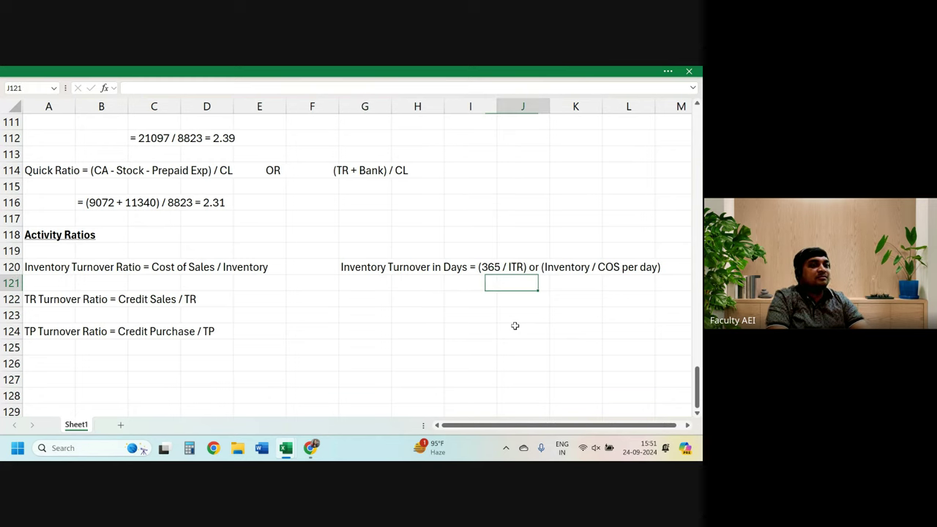
{"action": "key", "text": "Down"}
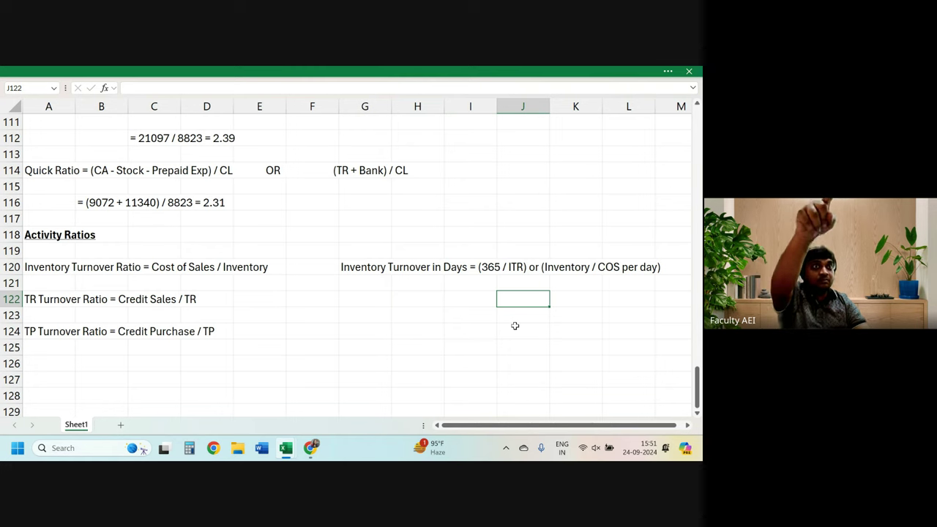
{"action": "type", "text": "O"}
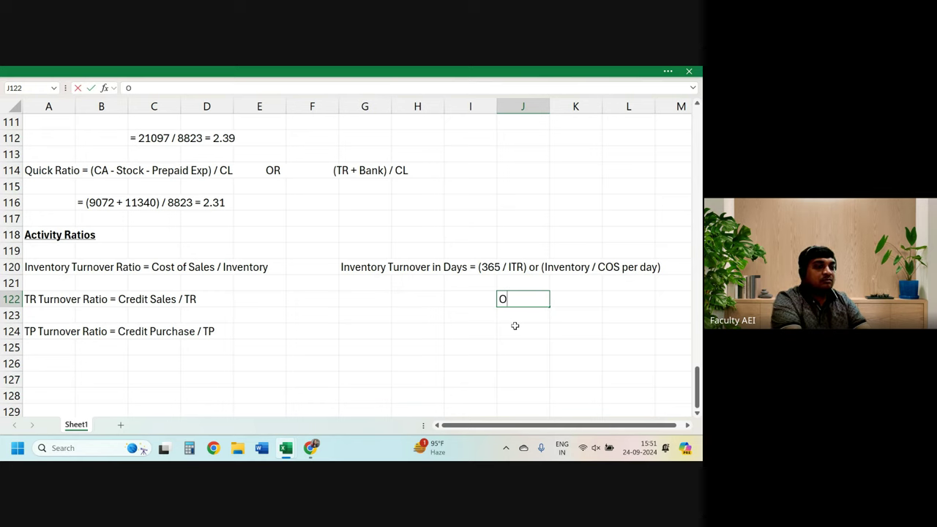
{"action": "type", "text": "R "}
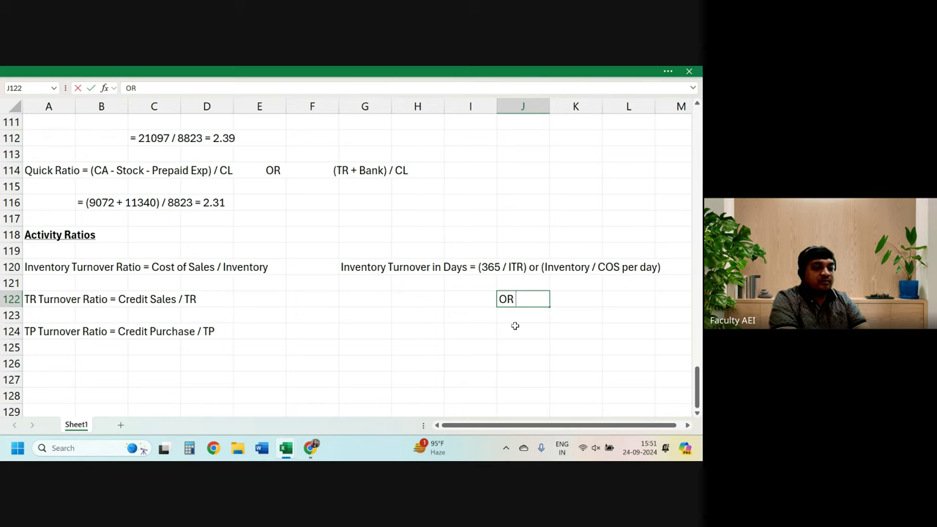
{"action": "type", "text": "In"}
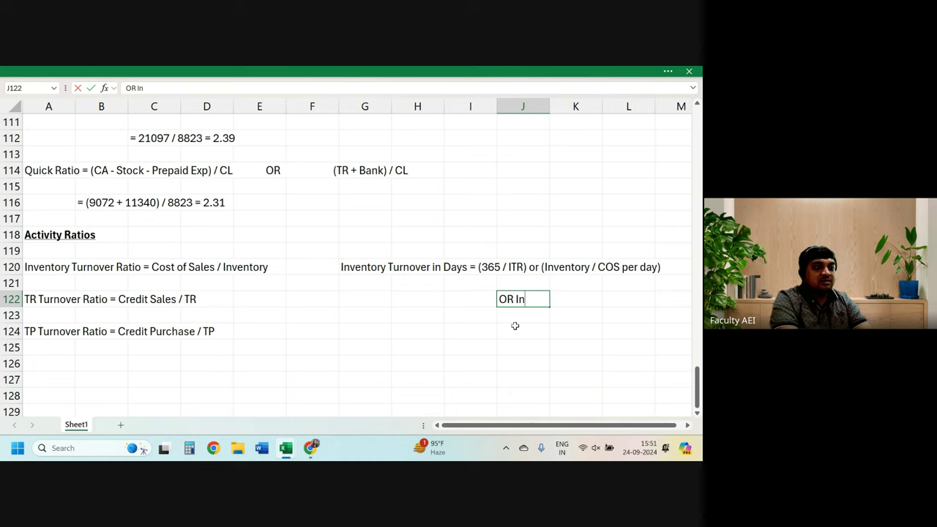
{"action": "type", "text": "venot"}
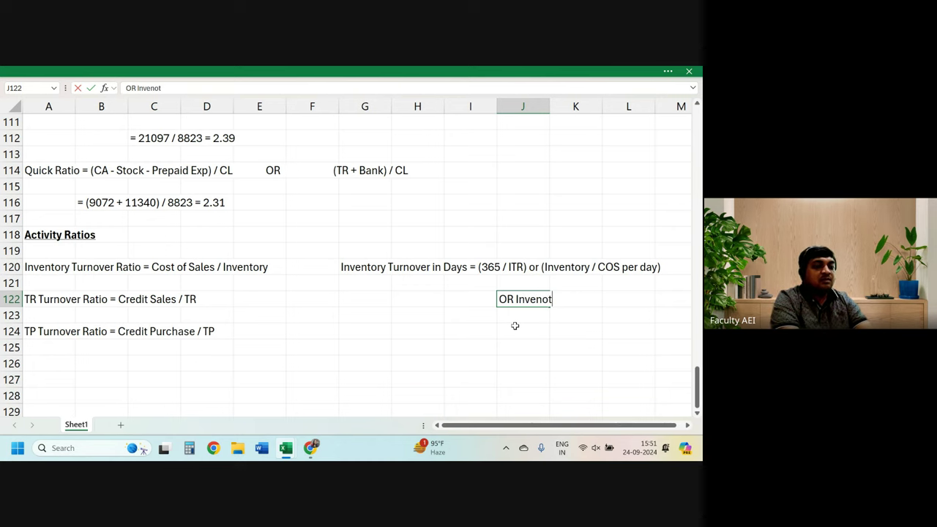
{"action": "key", "text": "BackSpace"}
{"action": "key", "text": "BackSpace"}
{"action": "type", "text": "t"}
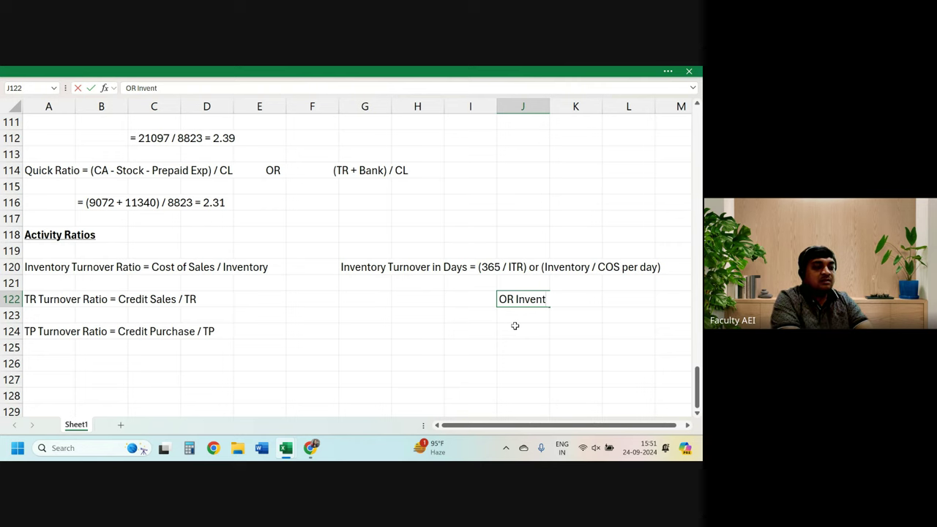
{"action": "type", "text": "ory"}
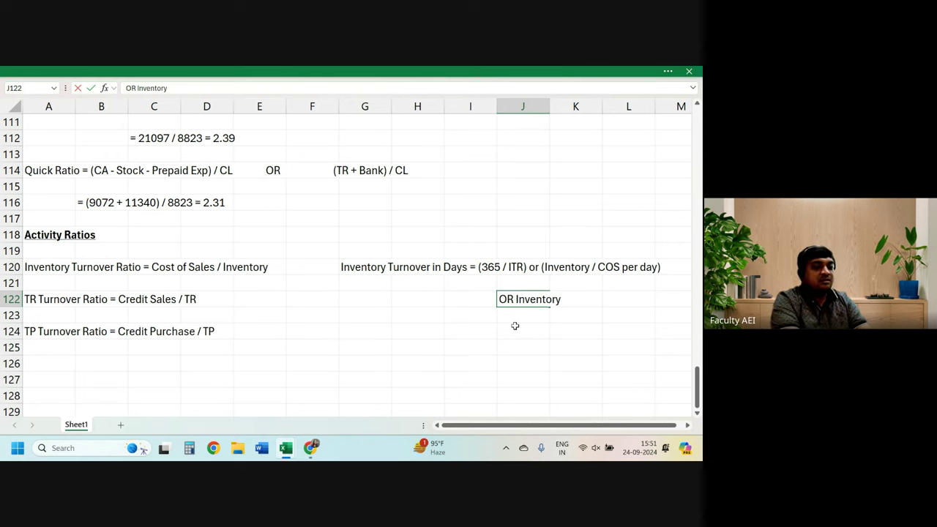
{"action": "type", "text": " * 365"}
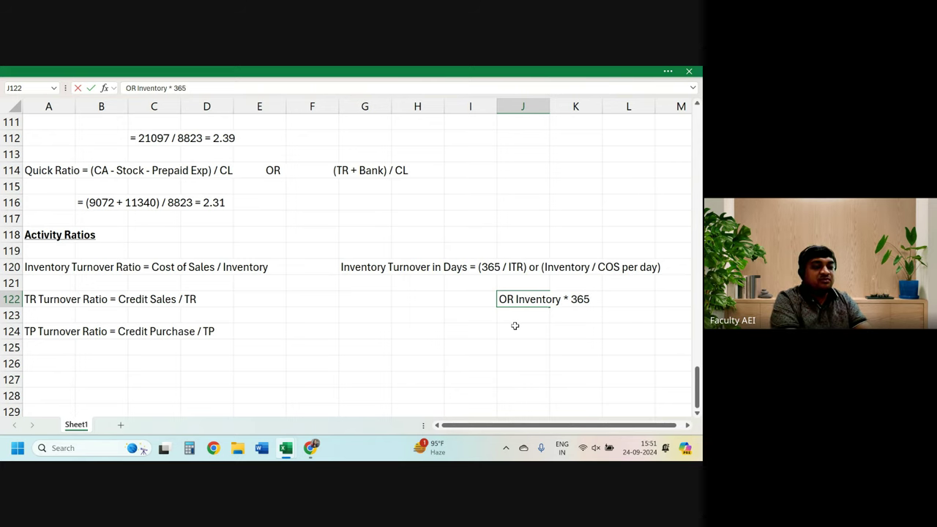
{"action": "type", "text": " /"}
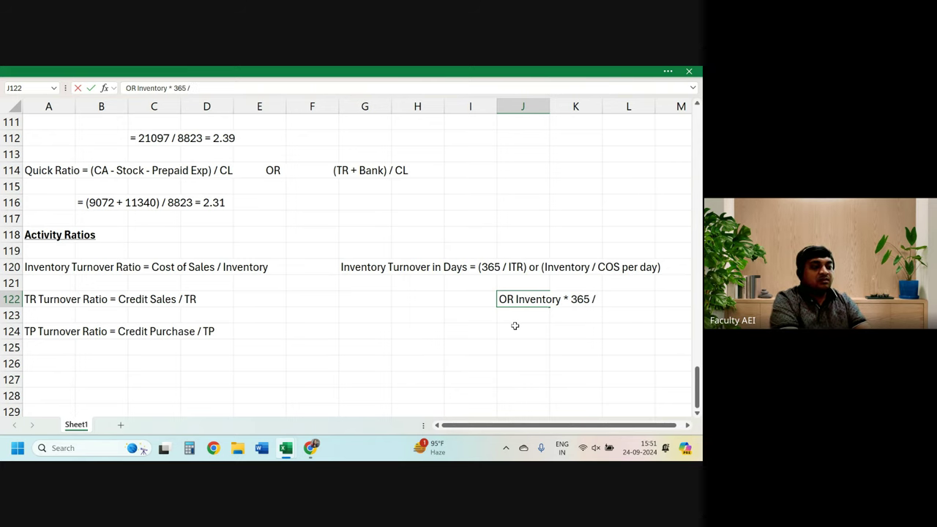
{"action": "type", "text": " COS"}
{"action": "key", "text": "Return"}
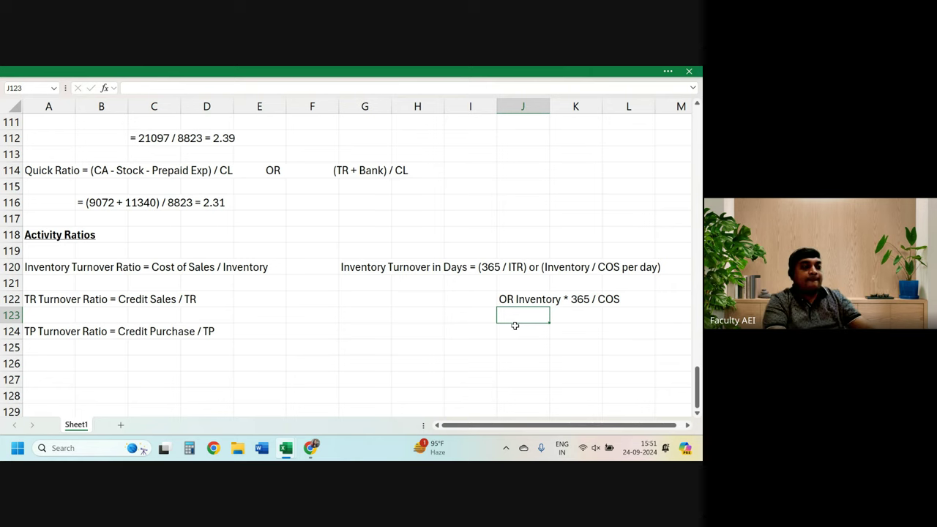
Wrap Inventory * 365 in brackets in J122, giving 'OR (Inventory * 365 )/ COS'.
{"action": "key", "text": "Up"}
{"action": "key", "text": "F2"}
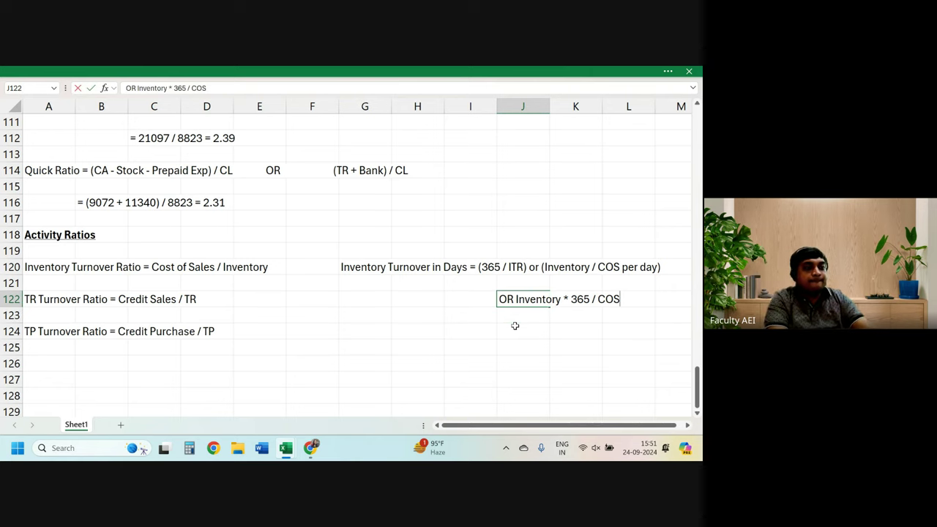
{"action": "key", "text": "Left"}
{"action": "key", "text": "Left"}
{"action": "key", "text": "Left"}
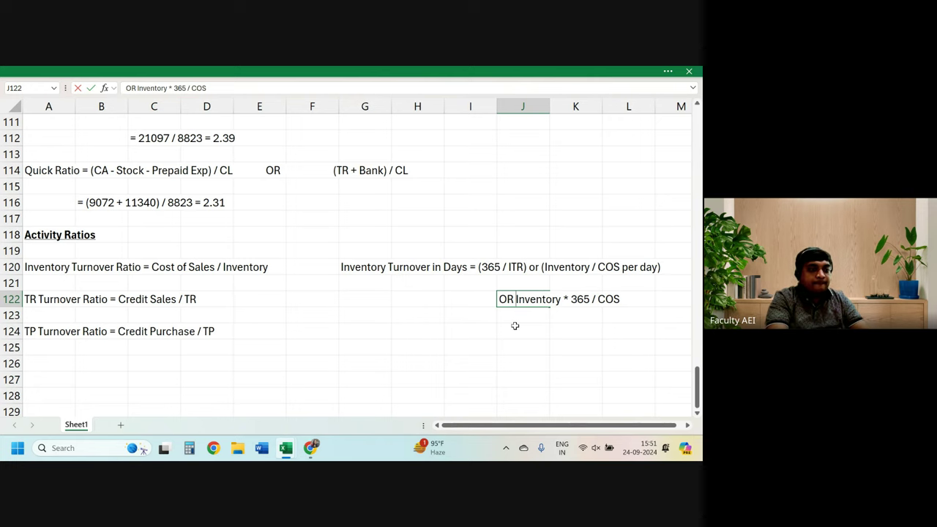
{"action": "type", "text": "("}
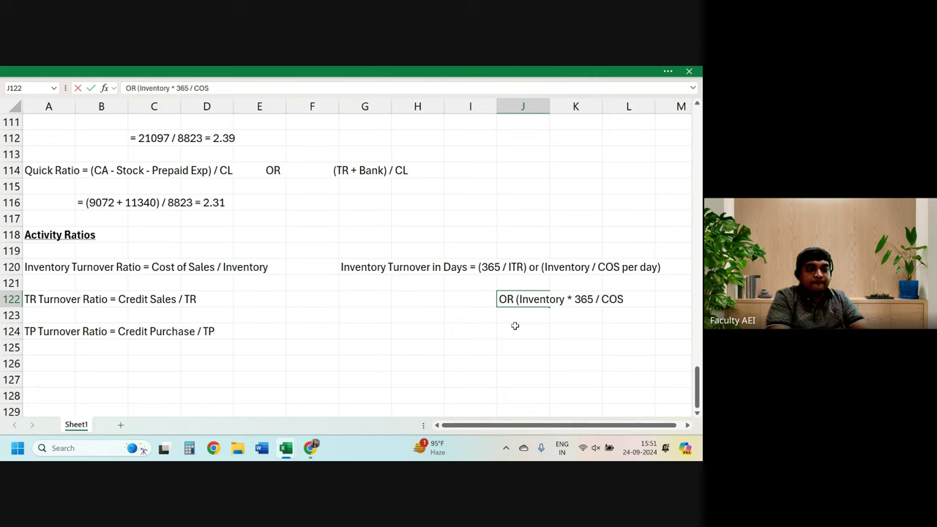
{"action": "key", "text": "Left"}
{"action": "key", "text": "Left"}
{"action": "key", "text": "Left"}
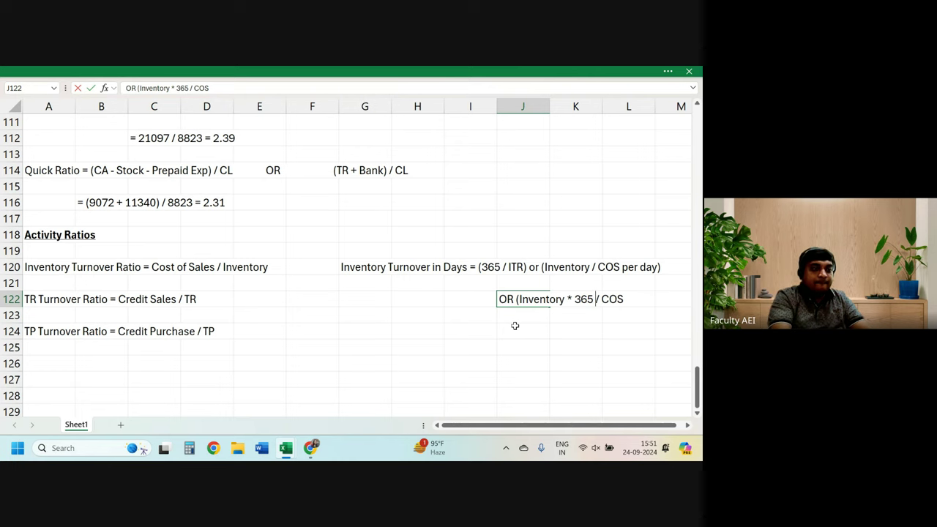
{"action": "type", "text": ")"}
{"action": "key", "text": "Return"}
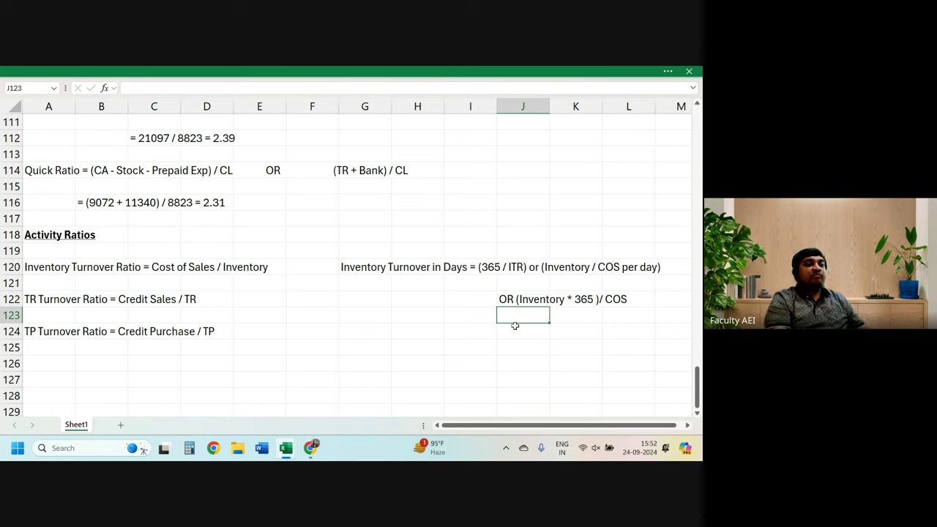
{"action": "left_click", "coordinate": [515, 325]}
{"action": "key", "text": "Left"}
{"action": "key", "text": "Left"}
{"action": "key", "text": "Left"}
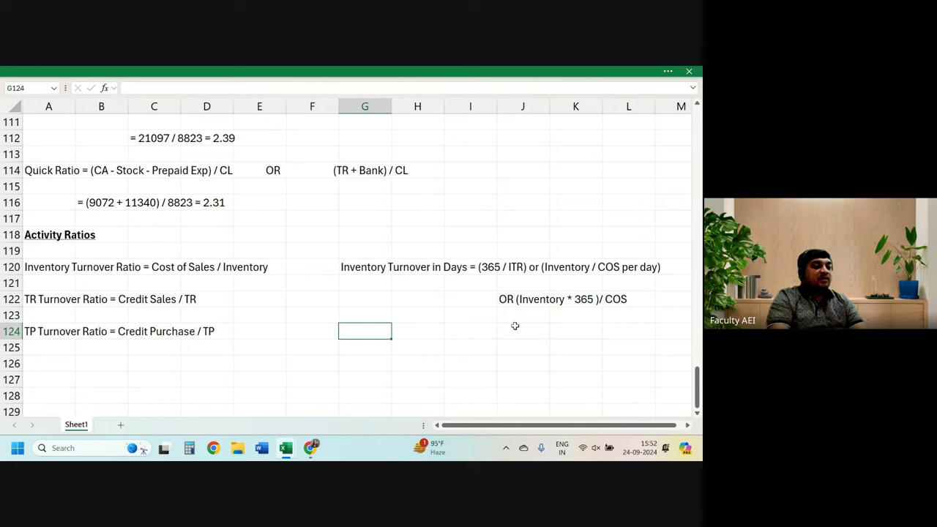
Type 'Tr Turnover in Days = 365 / TRTR' into G124 beside the TP ratio line.
{"action": "type", "text": "Tr"}
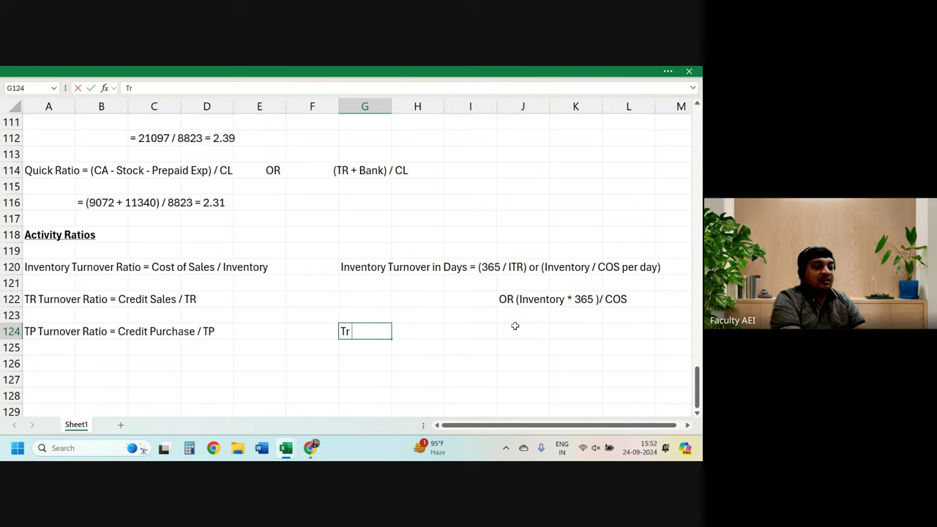
{"action": "type", "text": " Tur"}
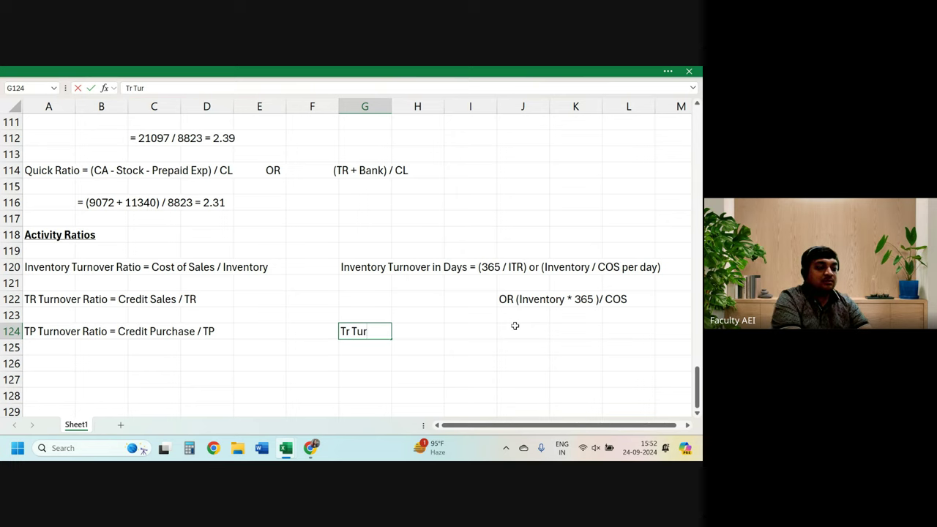
{"action": "type", "text": "nover"}
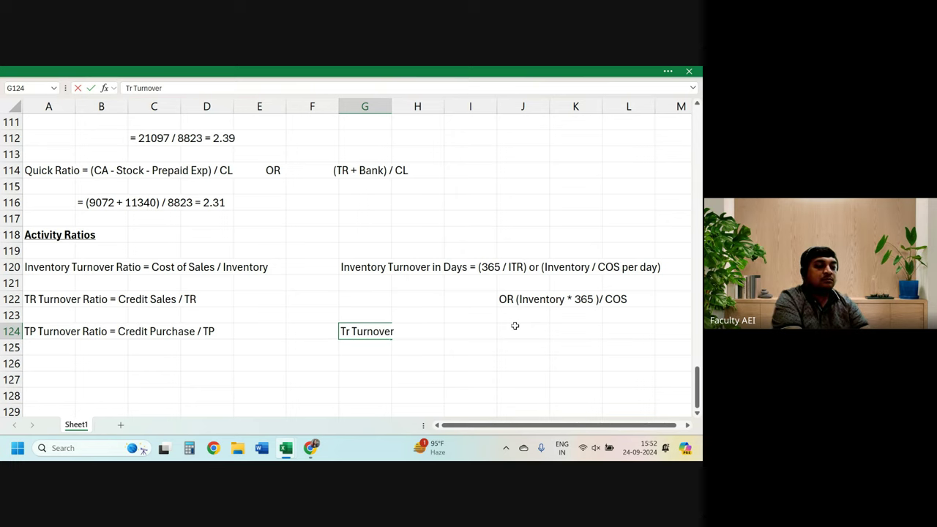
{"action": "type", "text": " in Days"}
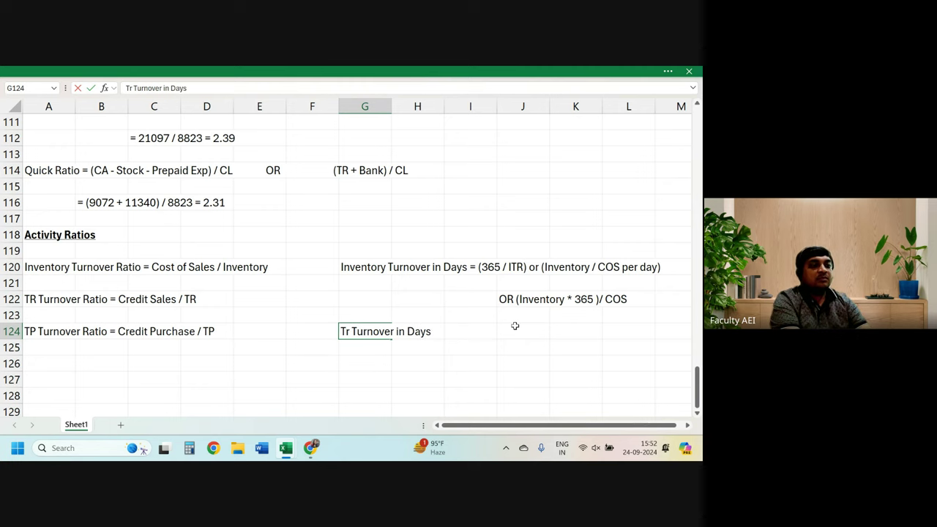
{"action": "type", "text": " ="}
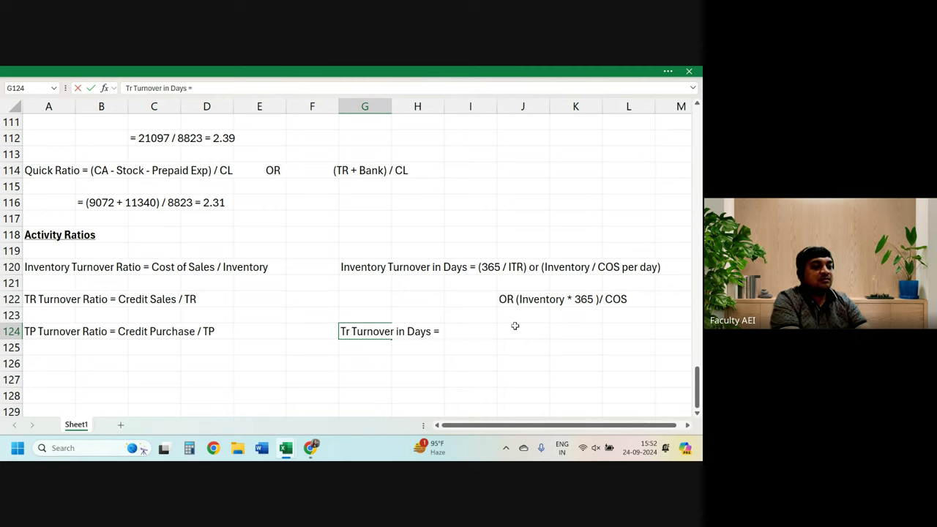
{"action": "type", "text": " 365 /"}
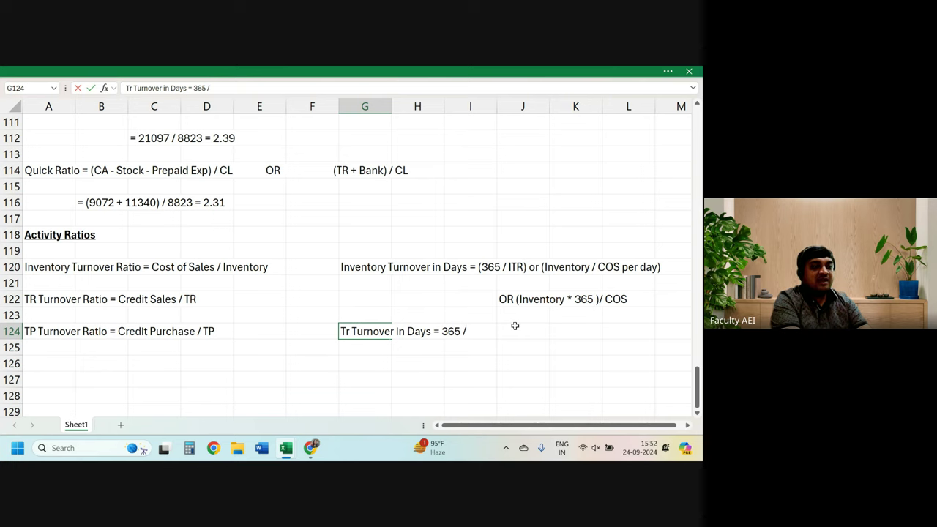
{"action": "type", "text": " TRTR"}
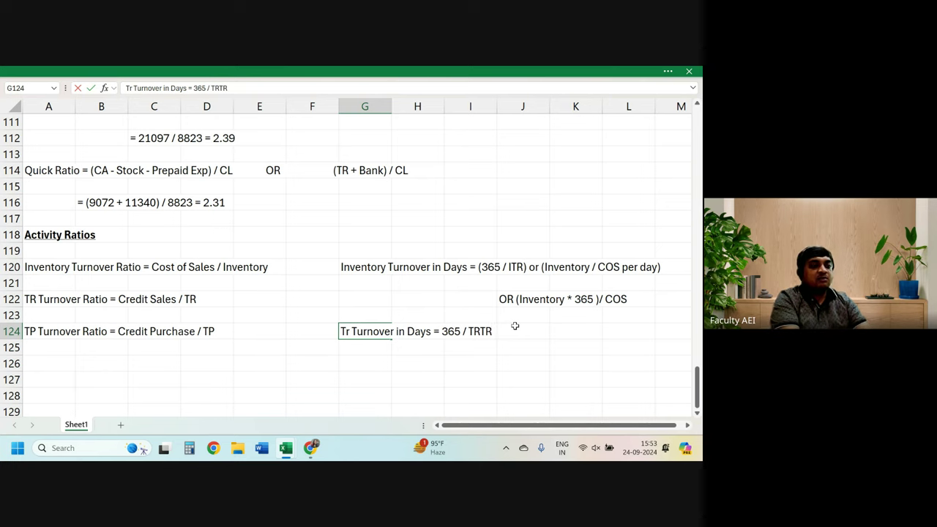
{"action": "key", "text": "Return"}
{"action": "key", "text": "Return"}
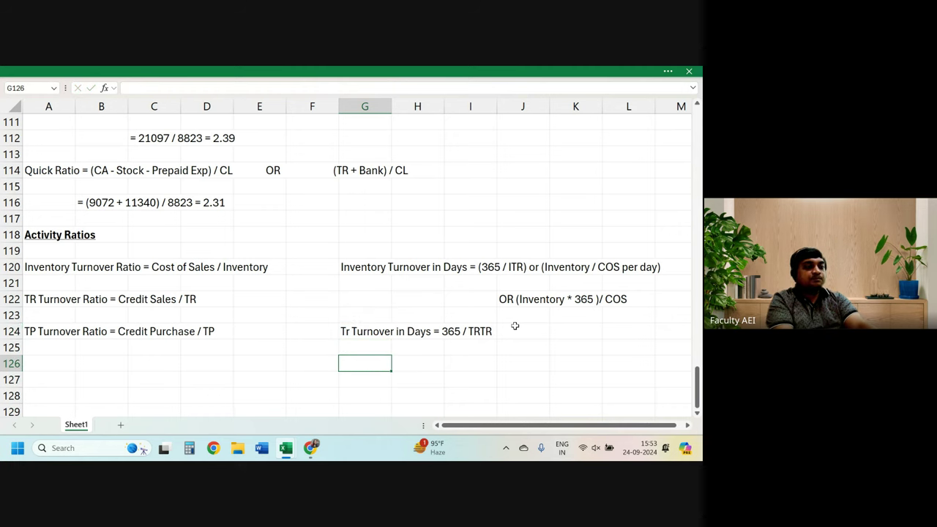
Type 'TP Turnover in Days = 365 / TPTR' into cell G126, below the TR days formula.
{"action": "type", "text": "TP"}
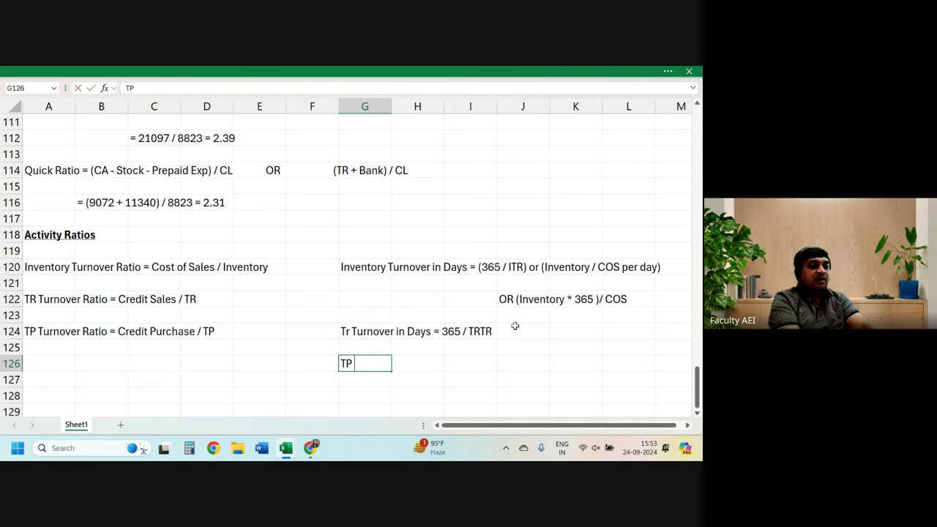
{"action": "type", "text": " Tur"}
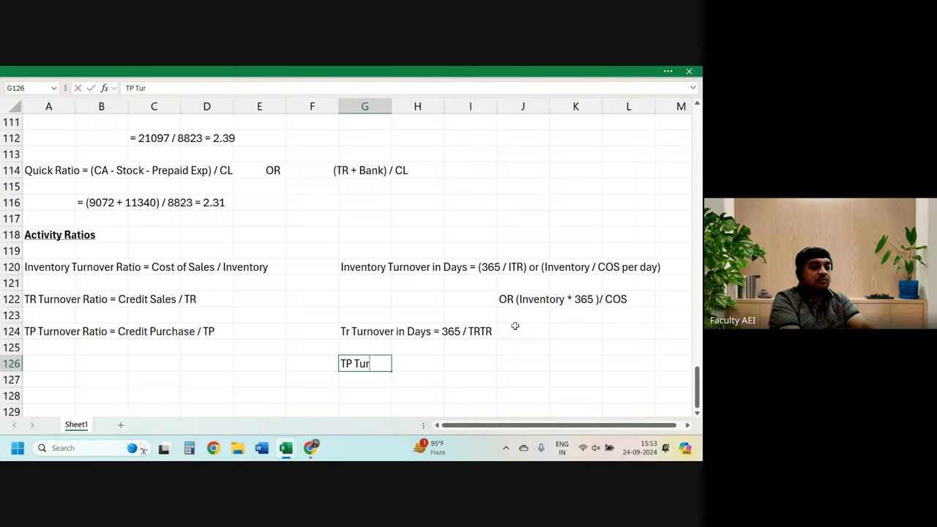
{"action": "type", "text": "nover "}
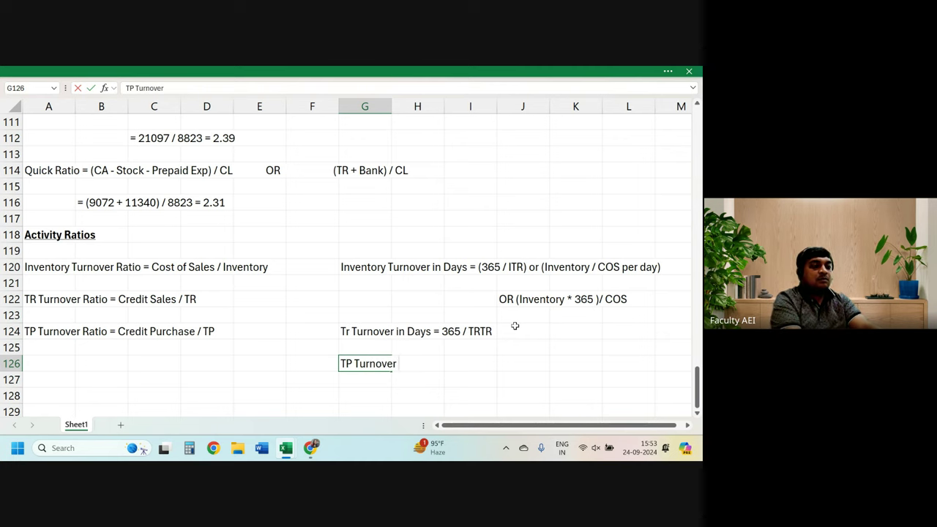
{"action": "type", "text": "in days"}
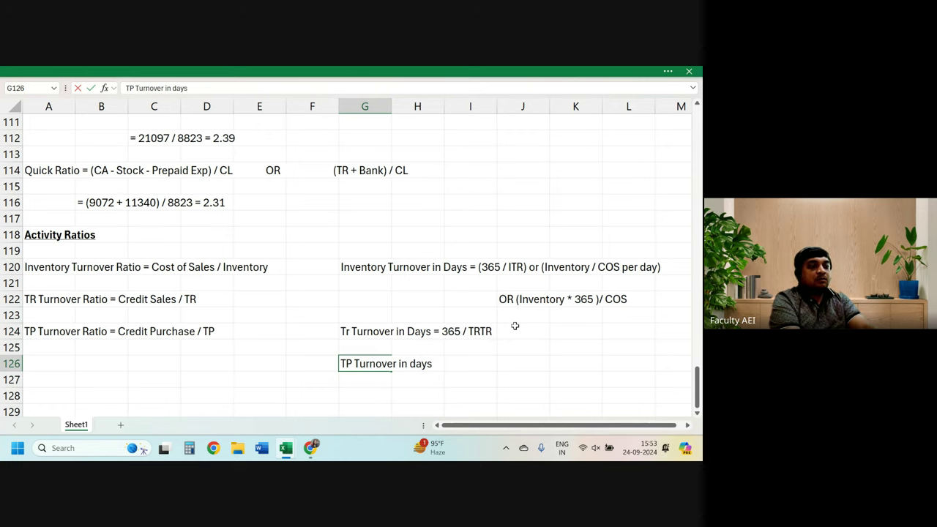
{"action": "key", "text": "BackSpace"}
{"action": "key", "text": "BackSpace"}
{"action": "key", "text": "BackSpace"}
{"action": "key", "text": "BackSpace"}
{"action": "type", "text": "D"}
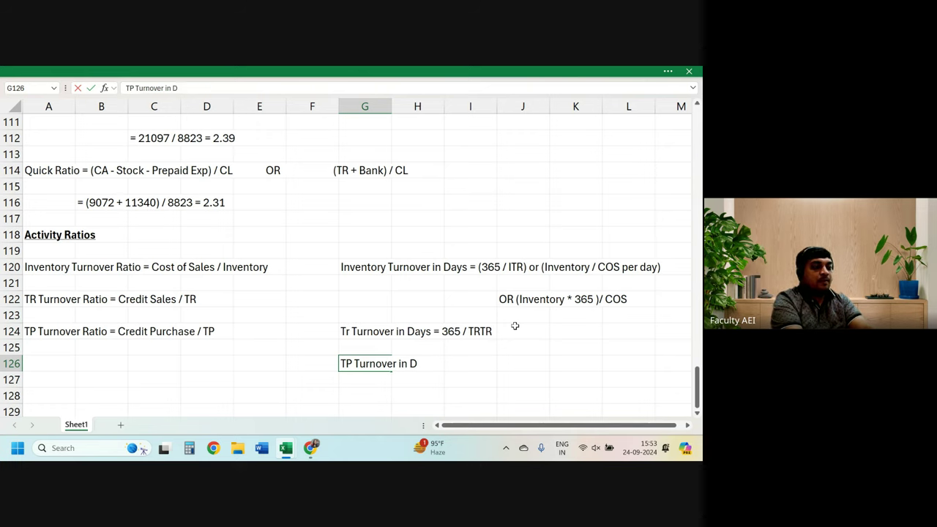
{"action": "type", "text": "ays = "}
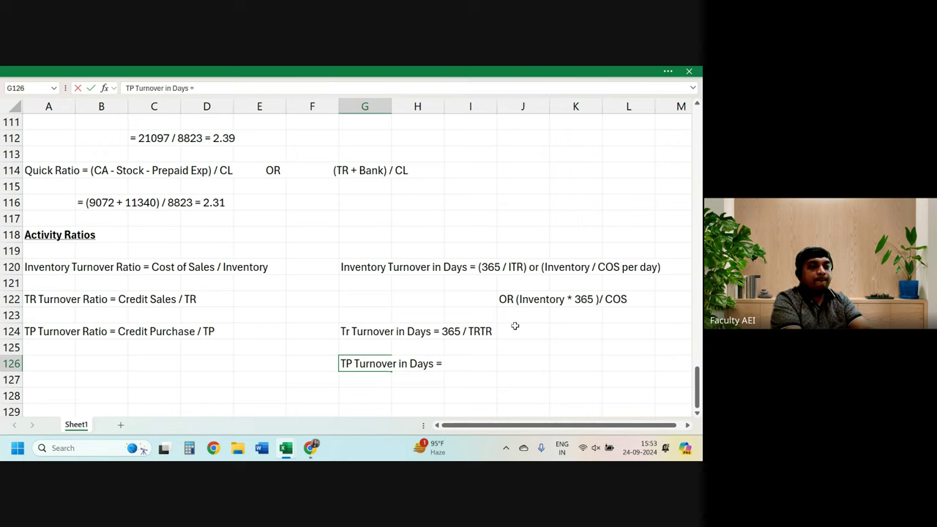
{"action": "type", "text": "#^%"}
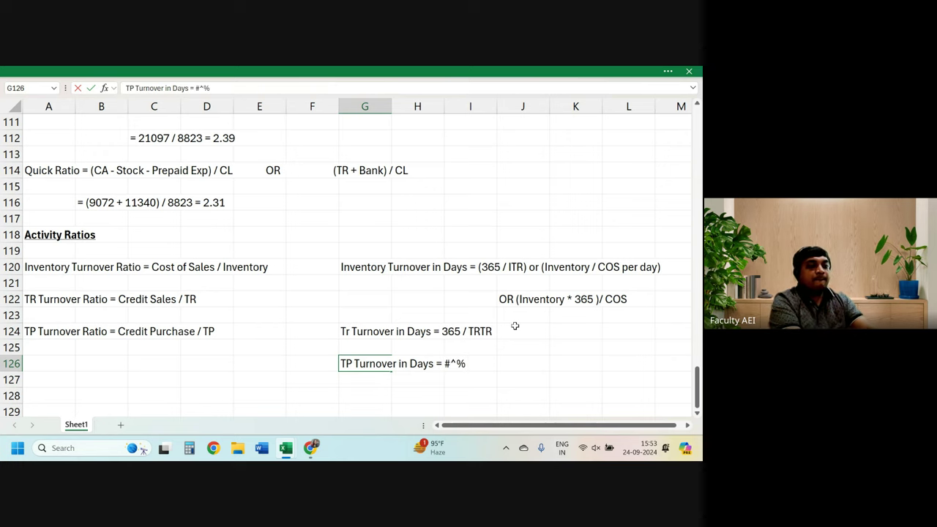
{"action": "key", "text": "BackSpace"}
{"action": "key", "text": "BackSpace"}
{"action": "key", "text": "BackSpace"}
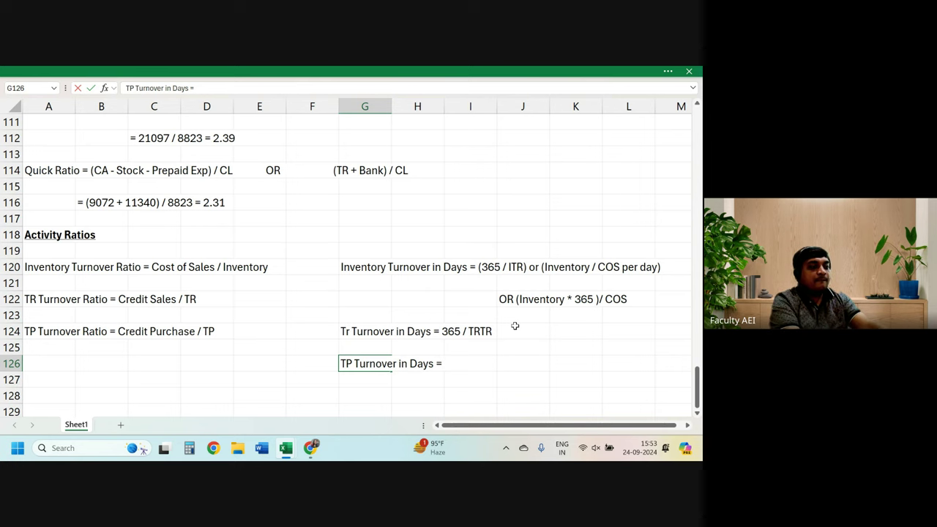
{"action": "type", "text": "365 /"}
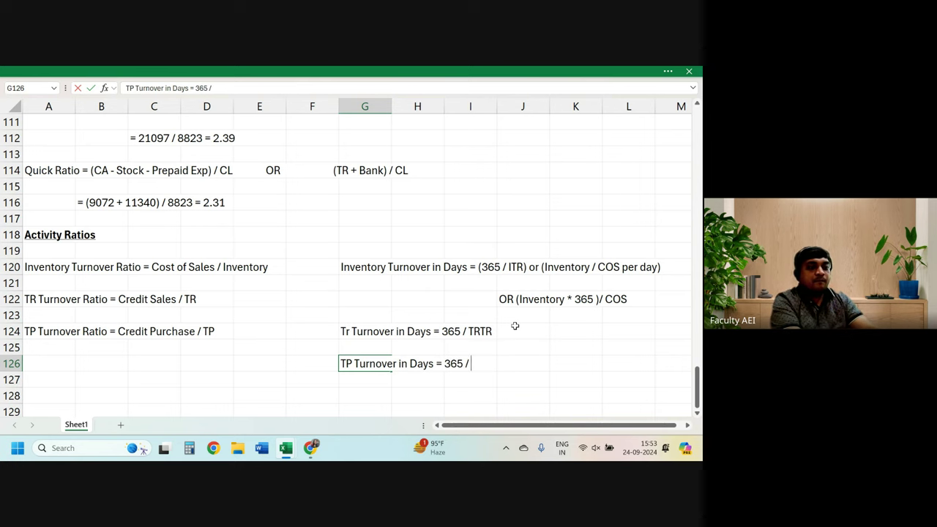
{"action": "type", "text": " TP"}
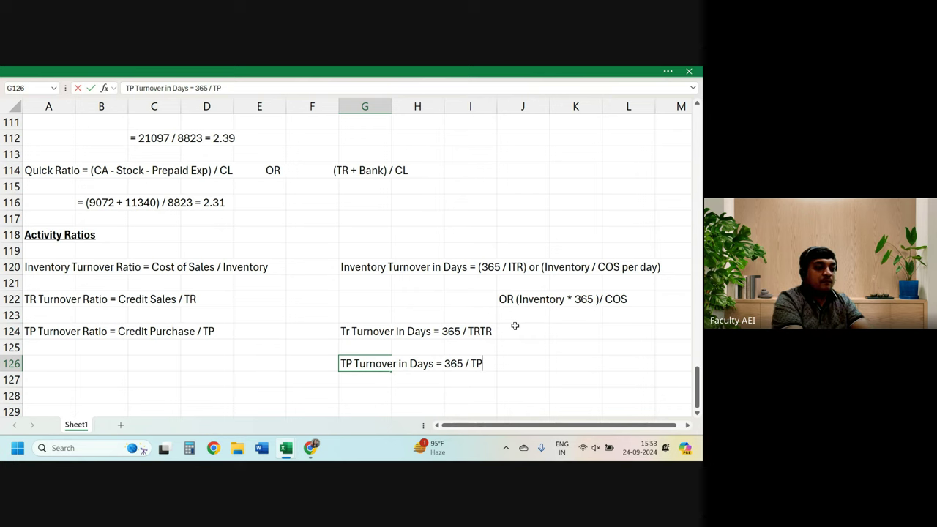
{"action": "type", "text": "TR"}
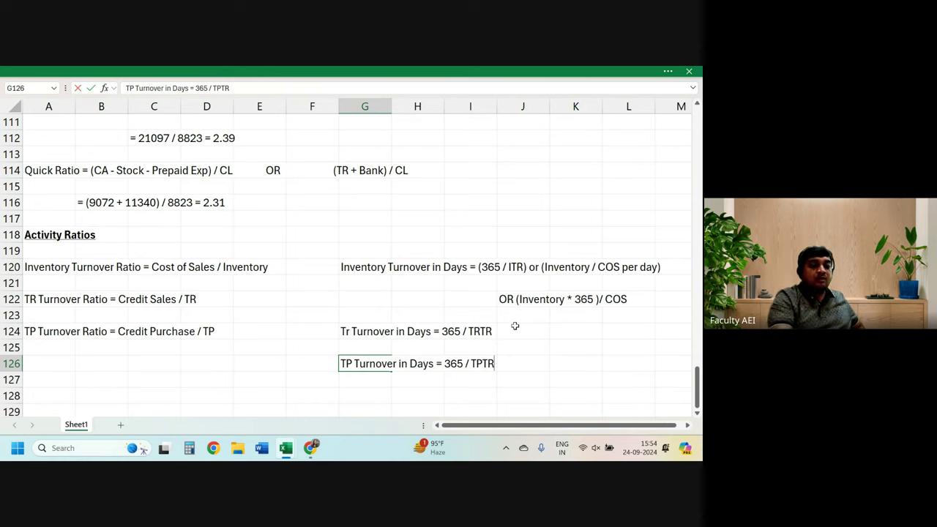
{"action": "key", "text": "Return"}
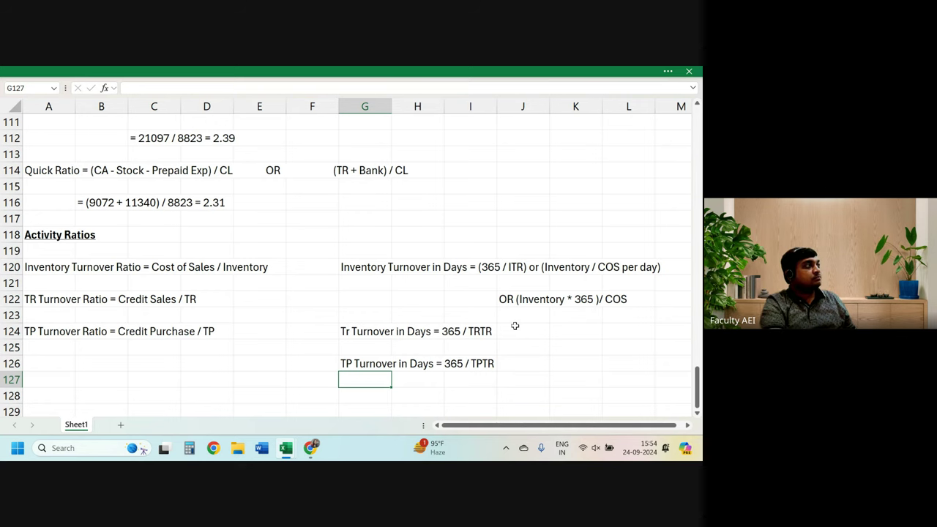
{"action": "key", "text": "Down"}
{"action": "key", "text": "Down"}
{"action": "key", "text": "Down"}
{"action": "key", "text": "Down"}
{"action": "key", "text": "Down"}
{"action": "key", "text": "Down"}
{"action": "key", "text": "Down"}
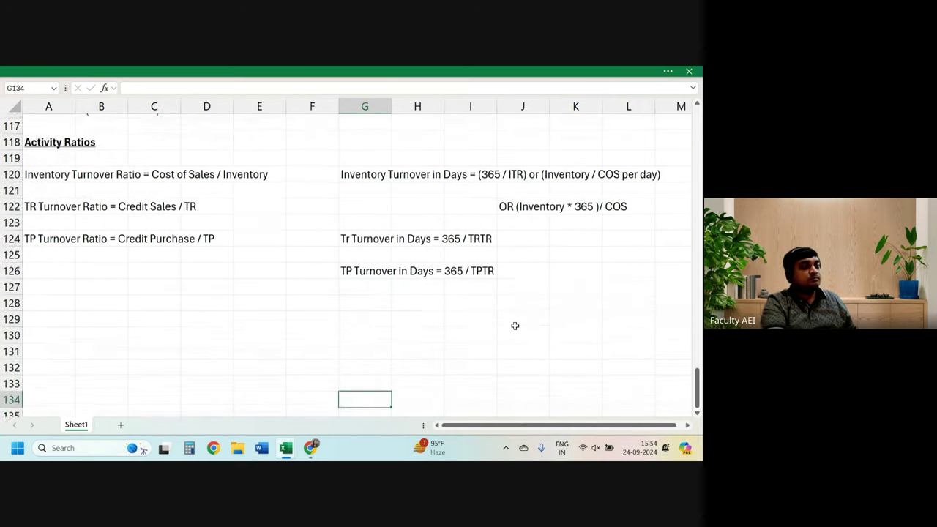
{"action": "key", "text": "Up"}
{"action": "key", "text": "Up"}
{"action": "key", "text": "Up"}
{"action": "key", "text": "Up"}
{"action": "key", "text": "Up"}
{"action": "key", "text": "Up"}
{"action": "key", "text": "Up"}
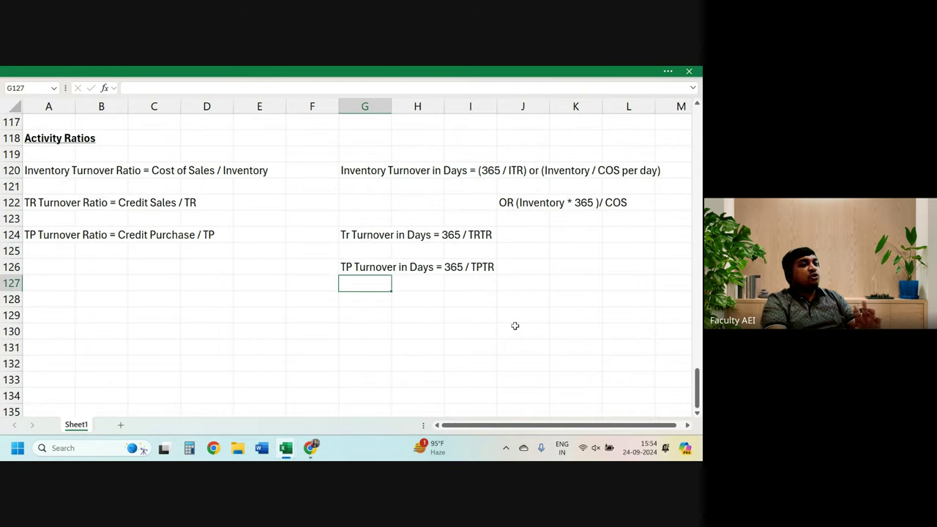
{"action": "key", "text": "Up"}
{"action": "key", "text": "Up"}
{"action": "key", "text": "Up"}
{"action": "key", "text": "Up"}
{"action": "key", "text": "Up"}
{"action": "key", "text": "Up"}
{"action": "key", "text": "Up"}
{"action": "key", "text": "Down"}
{"action": "key", "text": "Down"}
{"action": "key", "text": "Down"}
{"action": "key", "text": "Down"}
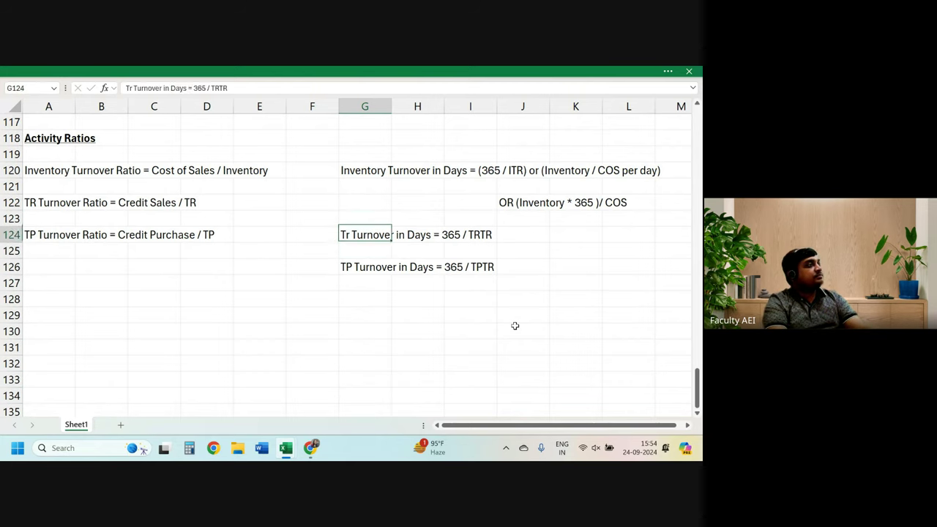
{"action": "key", "text": "Down"}
{"action": "key", "text": "Down"}
{"action": "key", "text": "Down"}
{"action": "key", "text": "Down"}
{"action": "key", "text": "Up"}
{"action": "key", "text": "Up"}
{"action": "key", "text": "Up"}
{"action": "key", "text": "Up"}
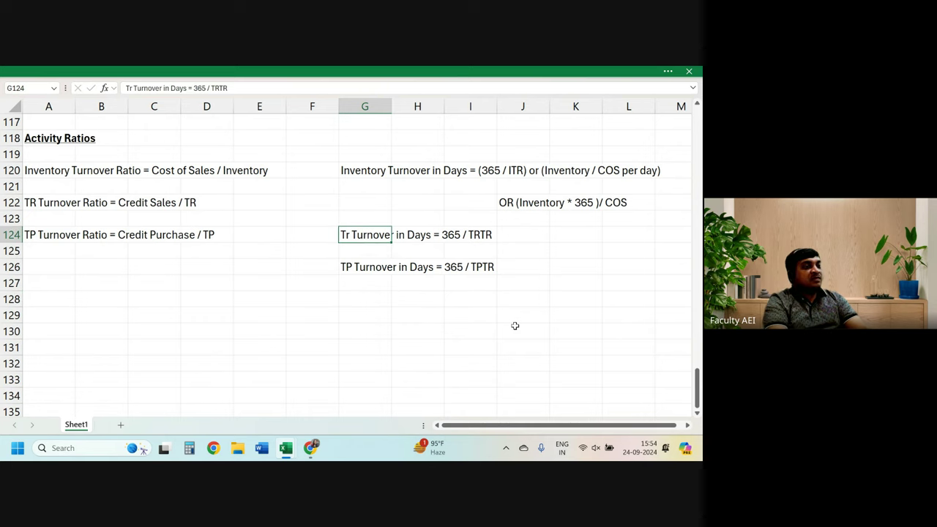
{"action": "key", "text": "Up"}
{"action": "key", "text": "Up"}
{"action": "key", "text": "Up"}
{"action": "key", "text": "Up"}
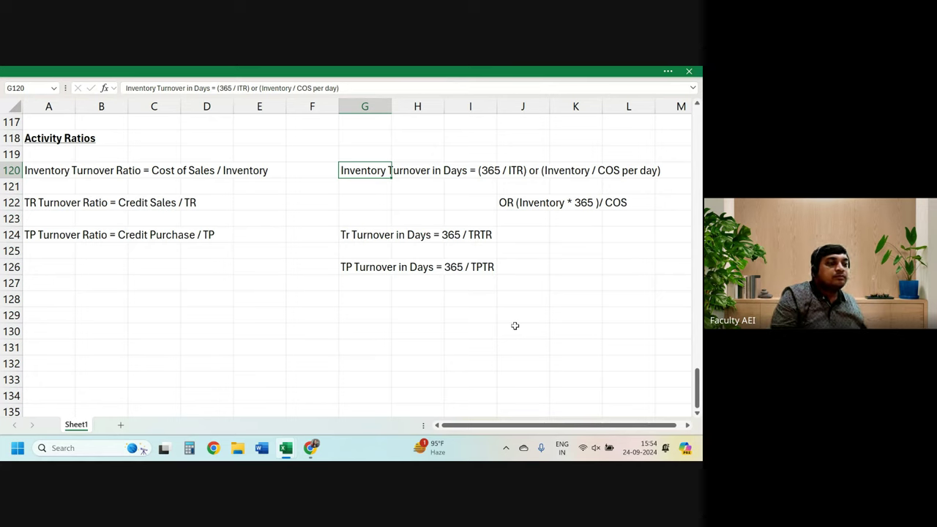
{"action": "key", "text": "Down"}
{"action": "key", "text": "Down"}
{"action": "key", "text": "Down"}
{"action": "key", "text": "Down"}
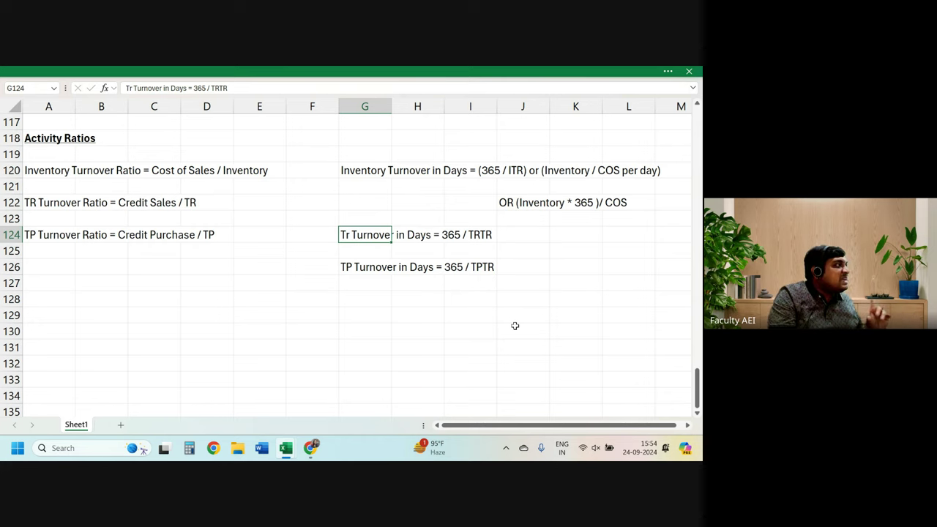
{"action": "key", "text": "Down"}
{"action": "key", "text": "Down"}
{"action": "key", "text": "Down"}
{"action": "key", "text": "Up"}
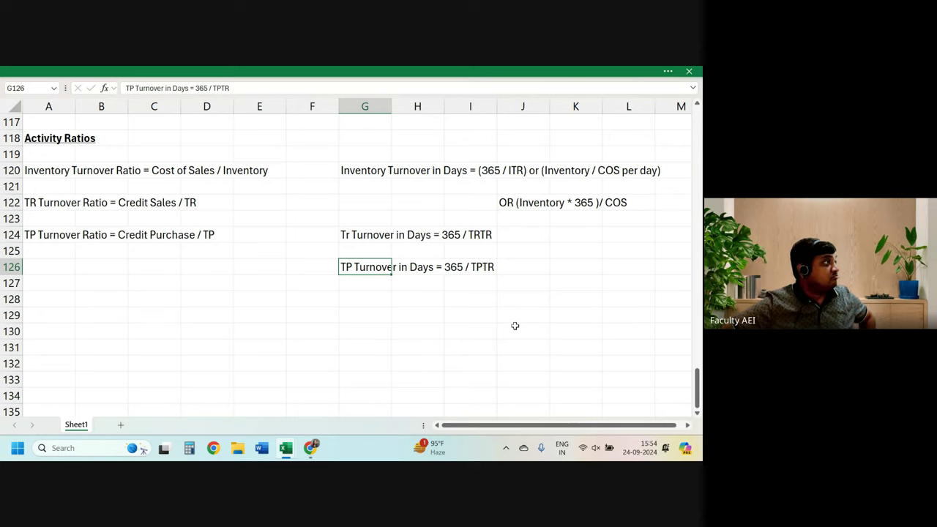
{"action": "key", "text": "Up"}
{"action": "key", "text": "Up"}
{"action": "key", "text": "Up"}
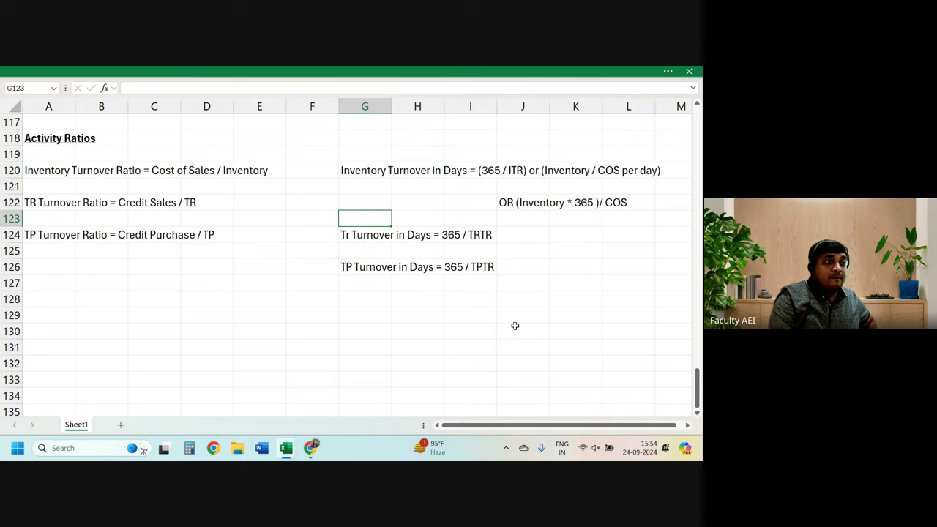
{"action": "key", "text": "Up"}
{"action": "key", "text": "Up"}
{"action": "key", "text": "Up"}
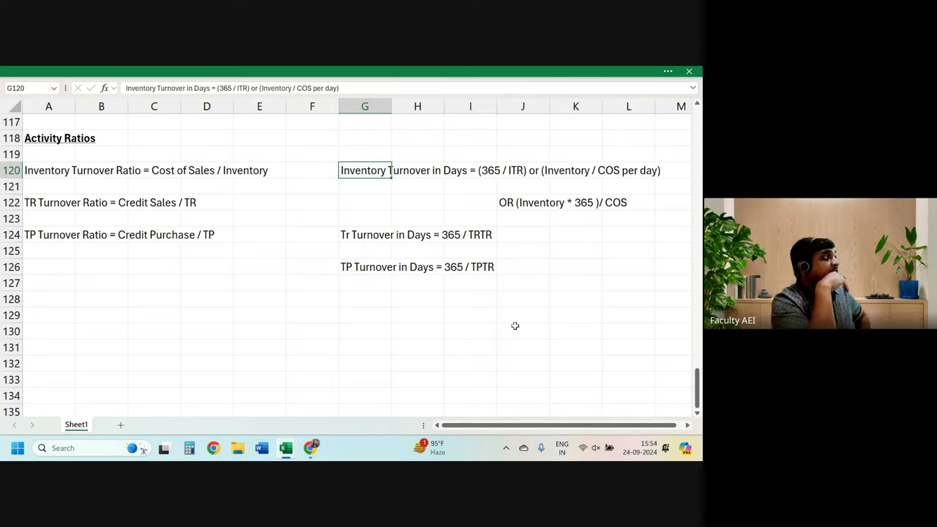
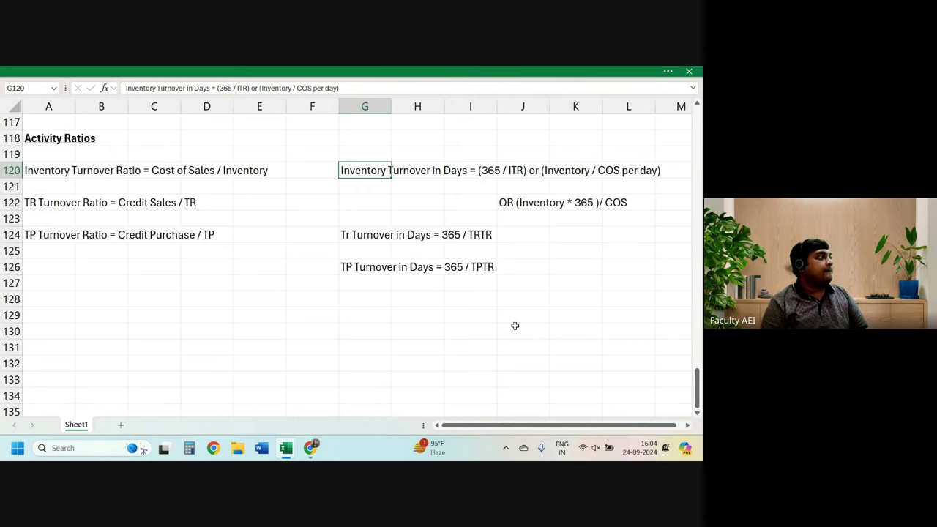
Enter the note 'TR Turnover period can be reduced by giving discount policy' in G129.
{"action": "key", "text": "Down"}
{"action": "key", "text": "Down"}
{"action": "key", "text": "Down"}
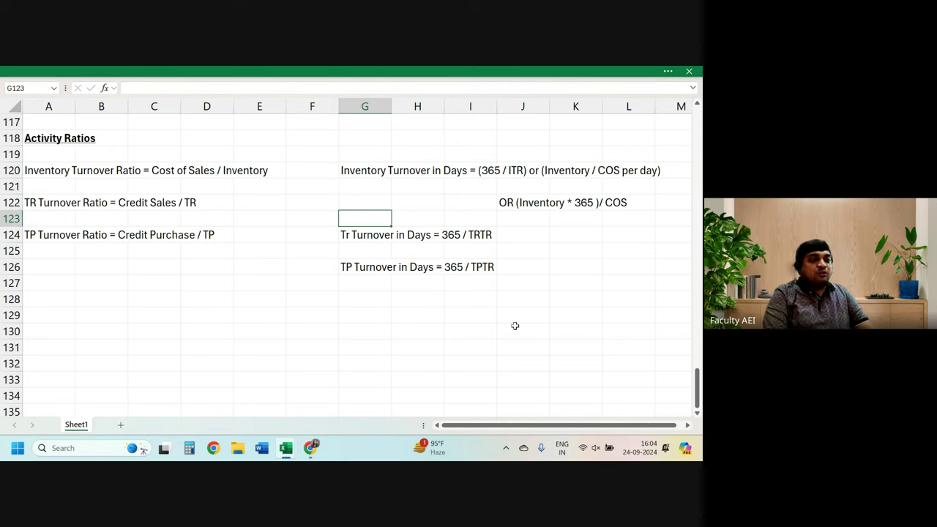
{"action": "key", "text": "Down"}
{"action": "key", "text": "Down"}
{"action": "key", "text": "Down"}
{"action": "key", "text": "Down"}
{"action": "key", "text": "Down"}
{"action": "key", "text": "Down"}
{"action": "type", "text": "R"}
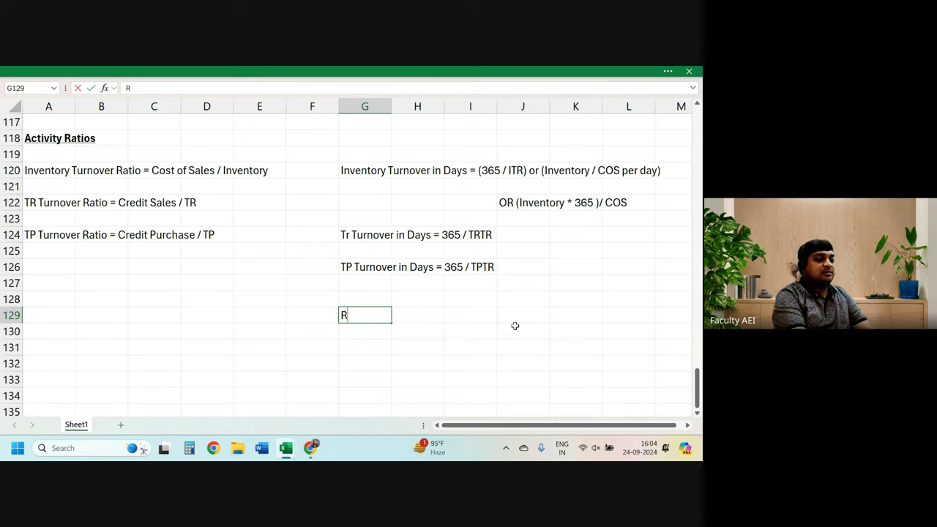
{"action": "key", "text": "BackSpace"}
{"action": "type", "text": "TR"}
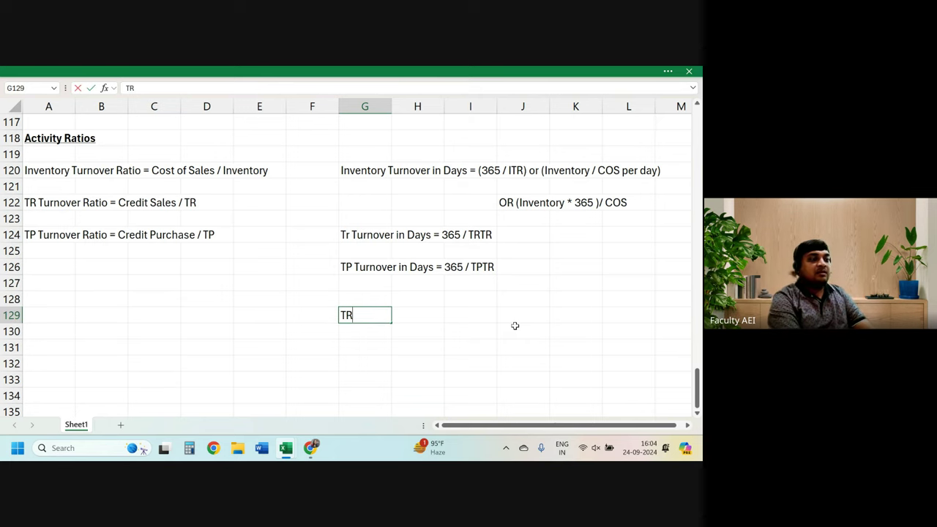
{"action": "type", "text": " Turno"}
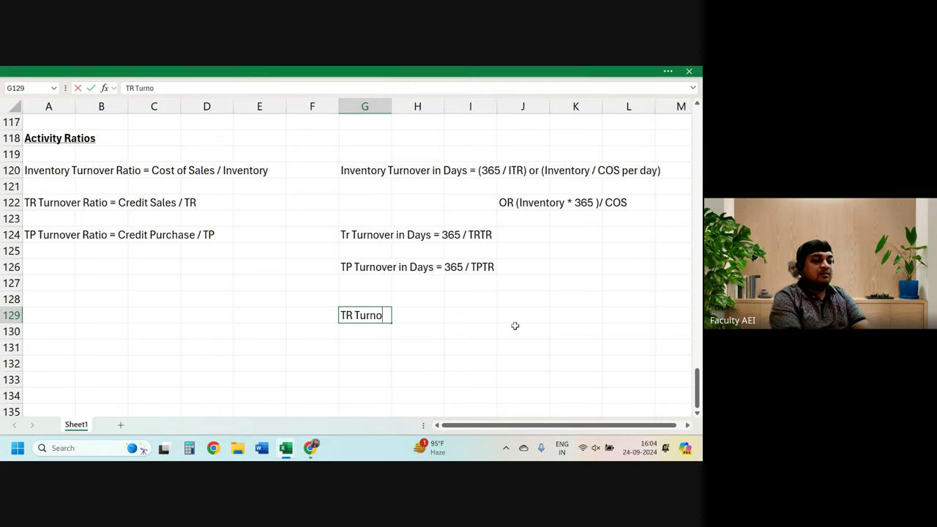
{"action": "type", "text": "ver pe"}
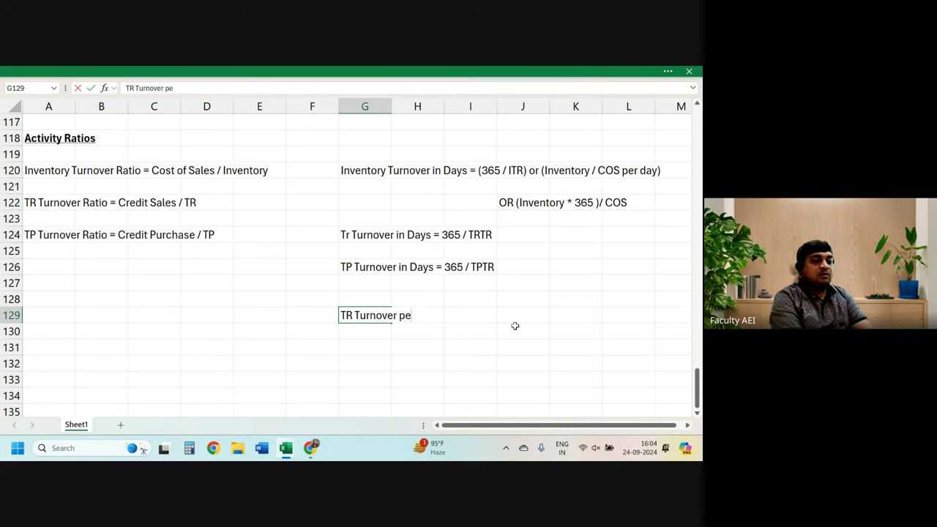
{"action": "type", "text": "riod"}
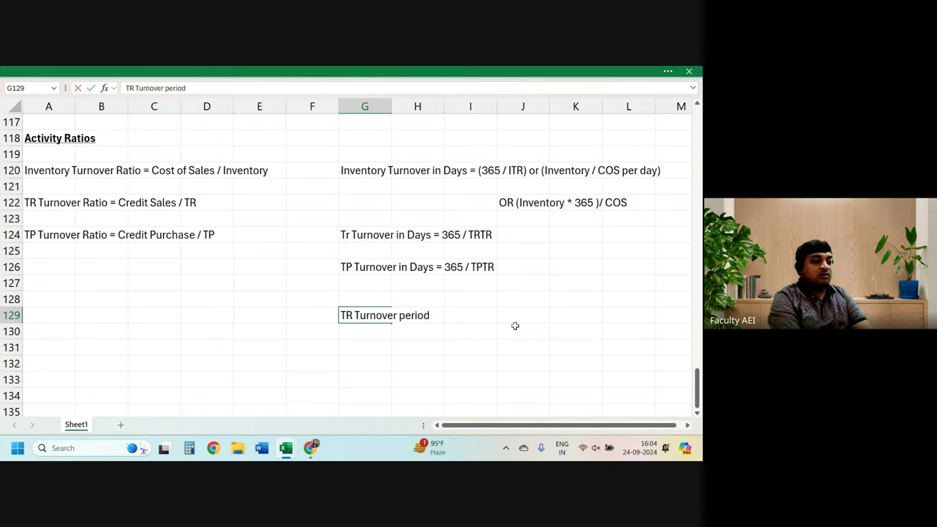
{"action": "type", "text": " can be red"}
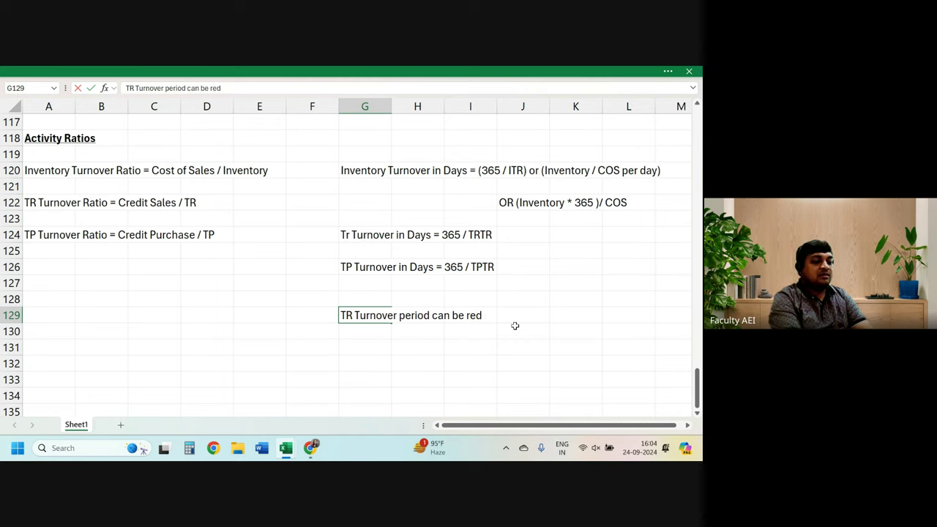
{"action": "type", "text": "uced by g"}
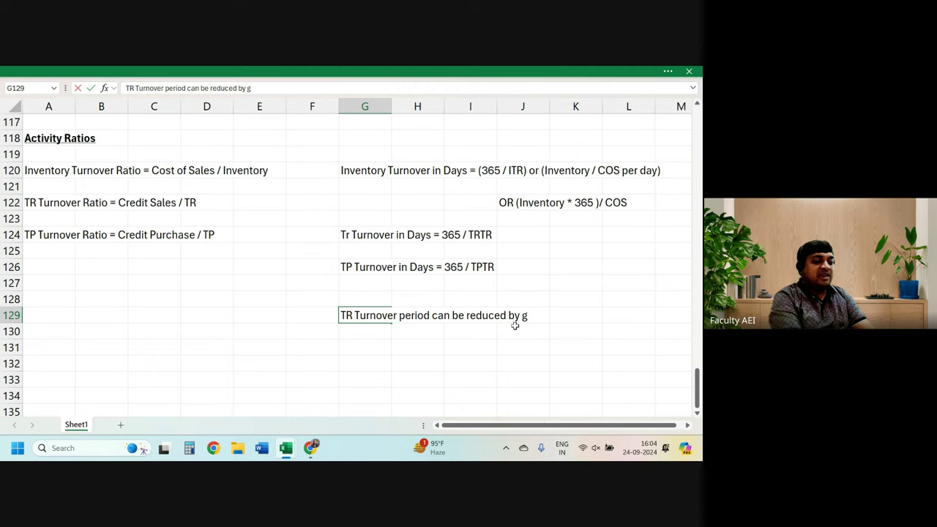
{"action": "type", "text": "iving d"}
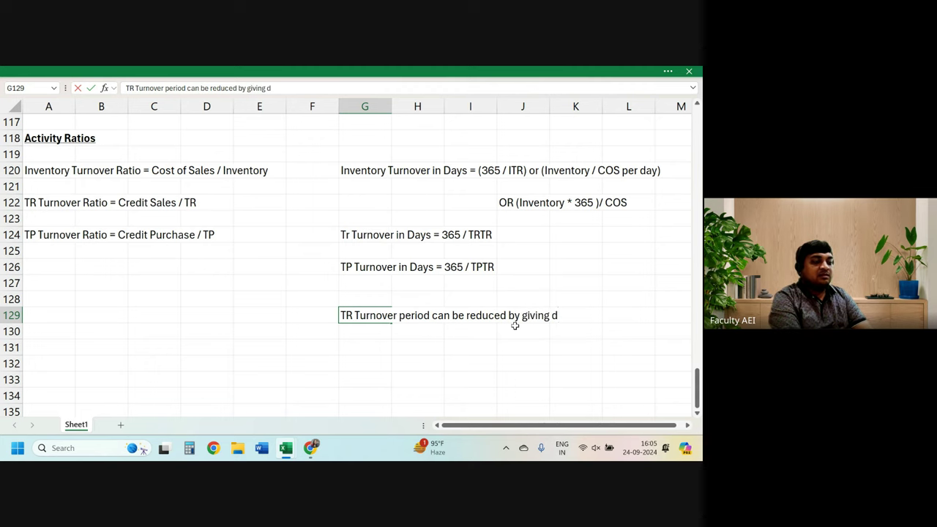
{"action": "type", "text": "iscount p"}
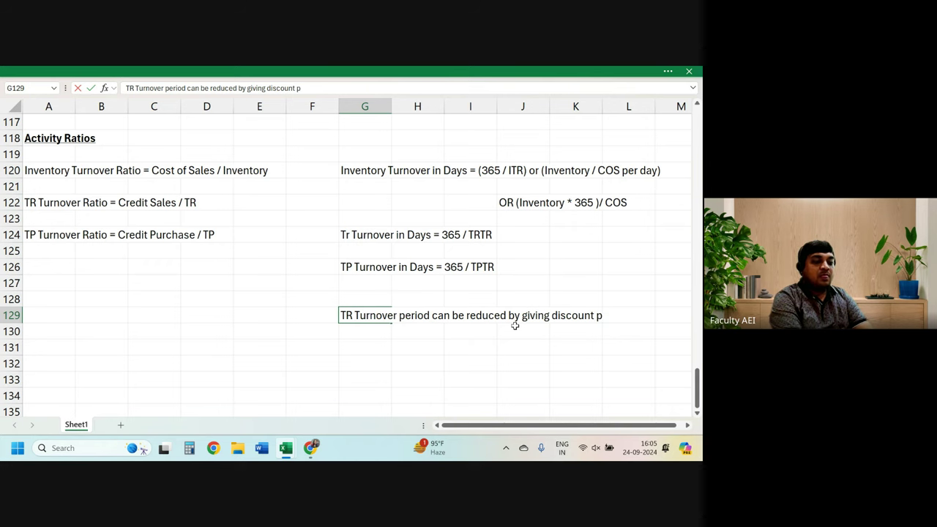
{"action": "type", "text": "olicy"}
{"action": "key", "text": "Return"}
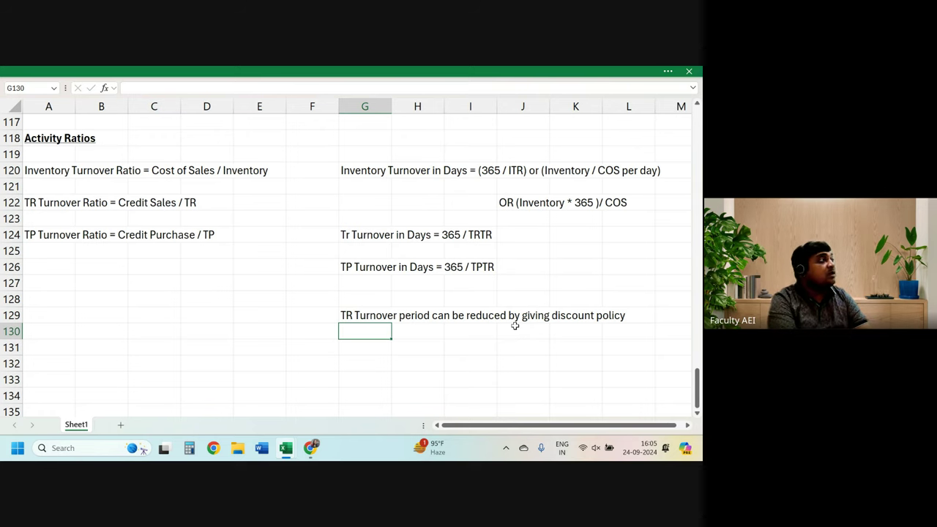
Enter 'for raw material purchase follow just in time approach' in G130 and 'for production use better technology' in G131.
{"action": "type", "text": "for ra"}
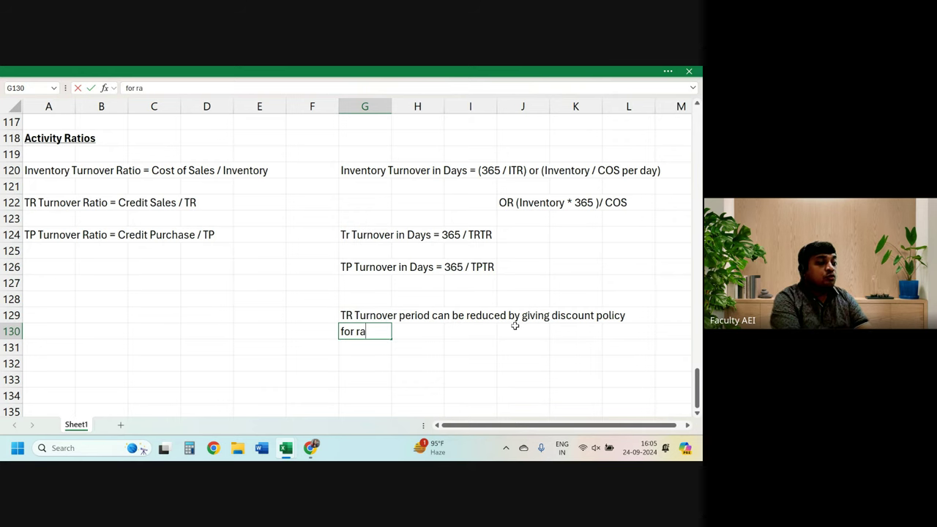
{"action": "type", "text": "w materila"}
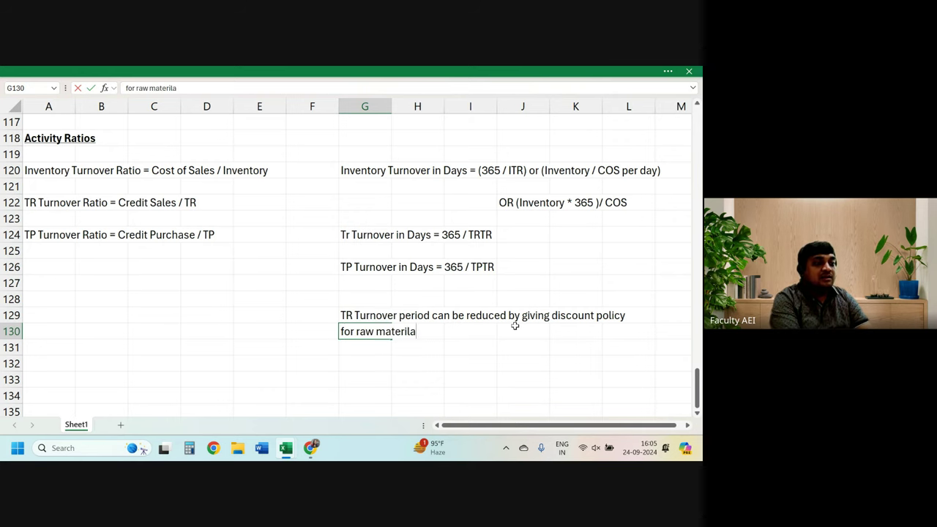
{"action": "key", "text": "BackSpace"}
{"action": "key", "text": "BackSpace"}
{"action": "type", "text": "al "}
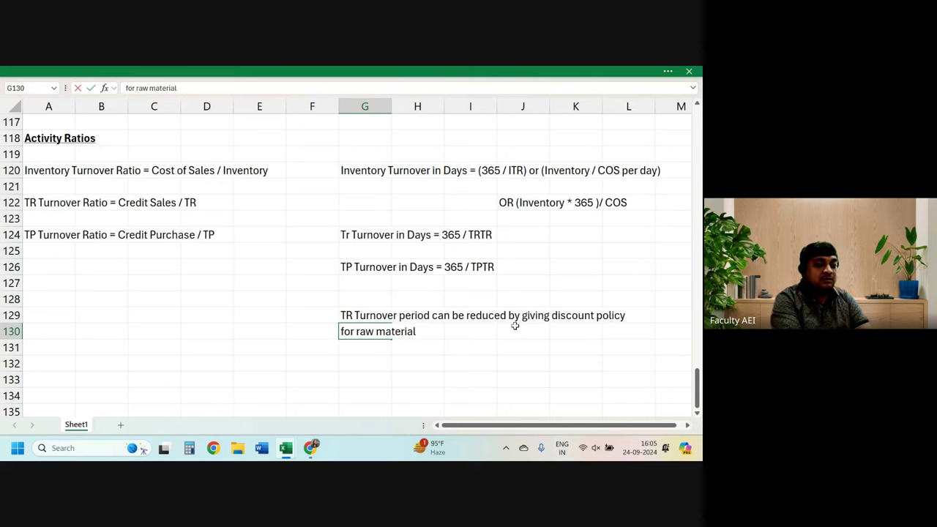
{"action": "type", "text": "purchase"}
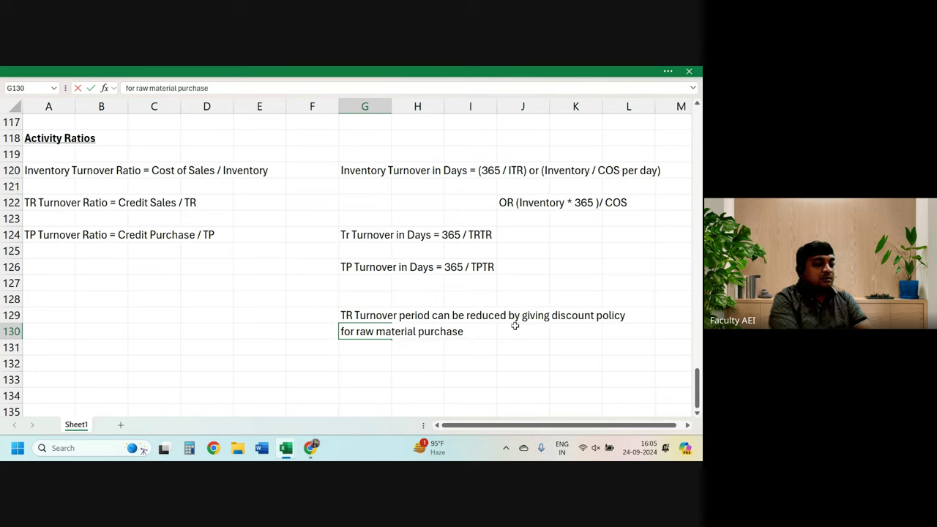
{"action": "type", "text": " follow ju"}
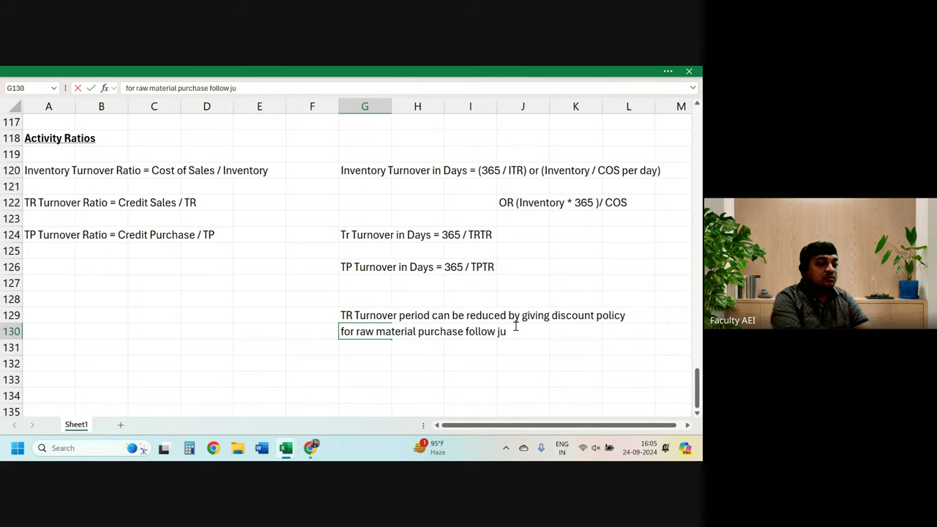
{"action": "type", "text": "st in time"}
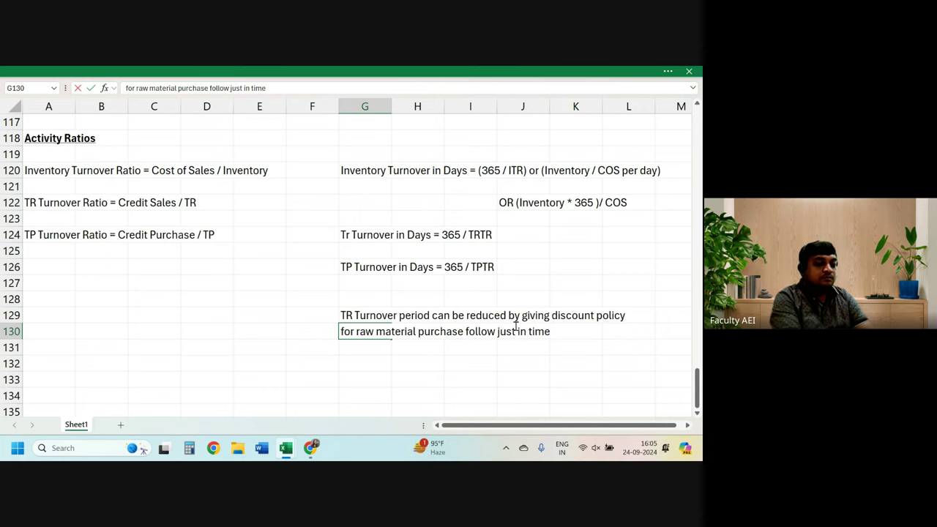
{"action": "type", "text": " approach"}
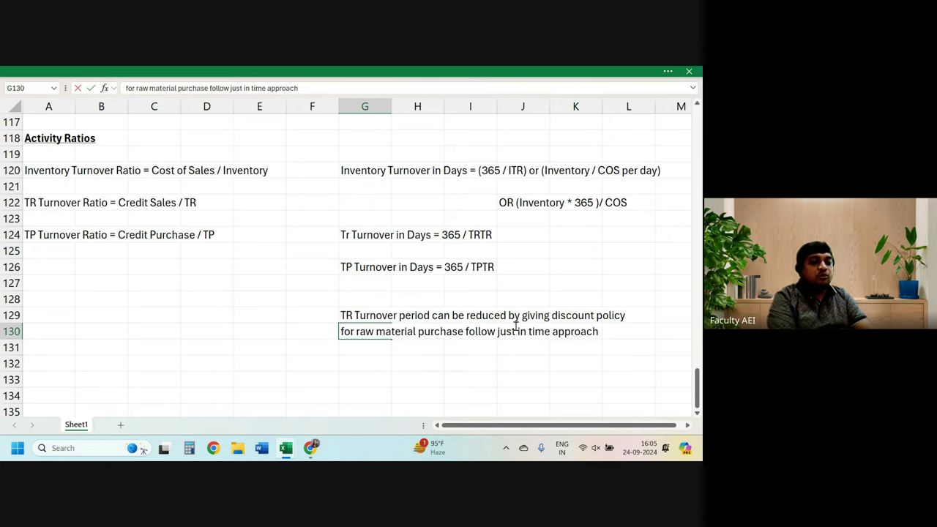
{"action": "key", "text": "Return"}
{"action": "type", "text": "f"}
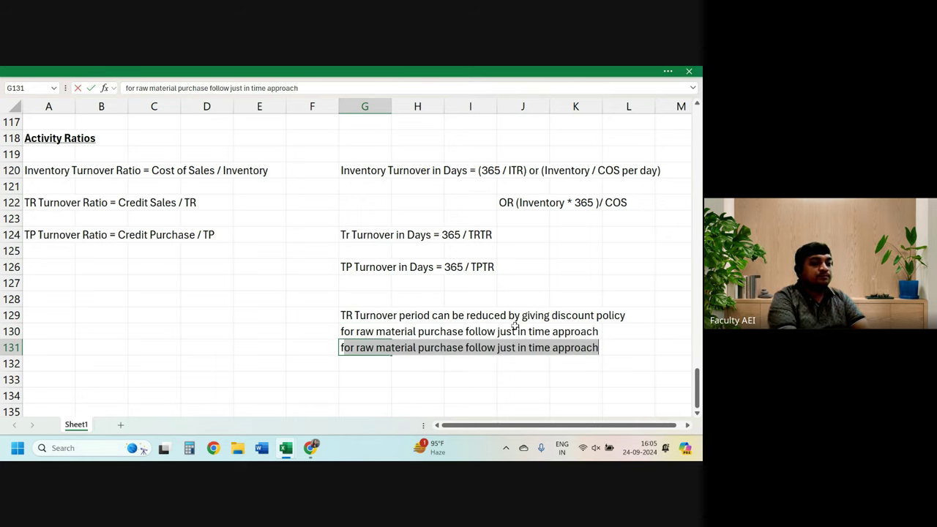
{"action": "type", "text": "or produc"}
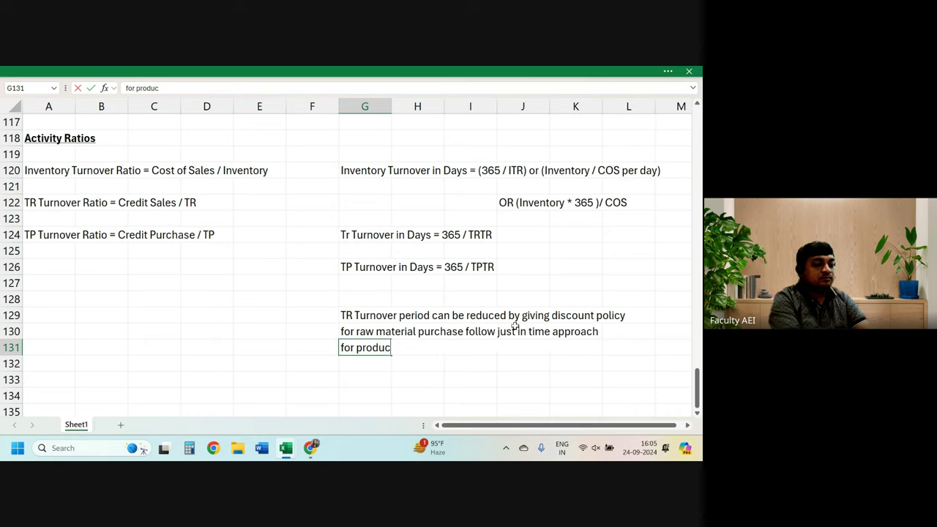
{"action": "type", "text": "tion"}
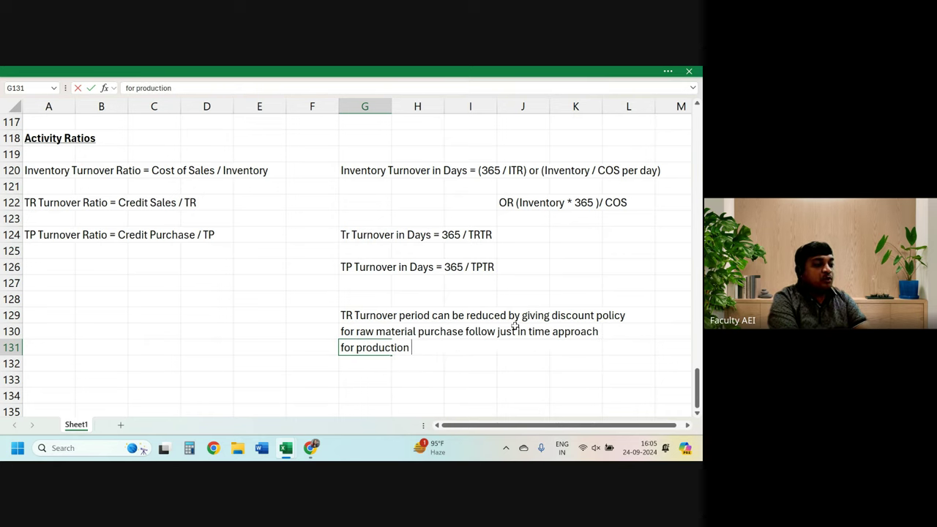
{"action": "type", "text": " use bett"}
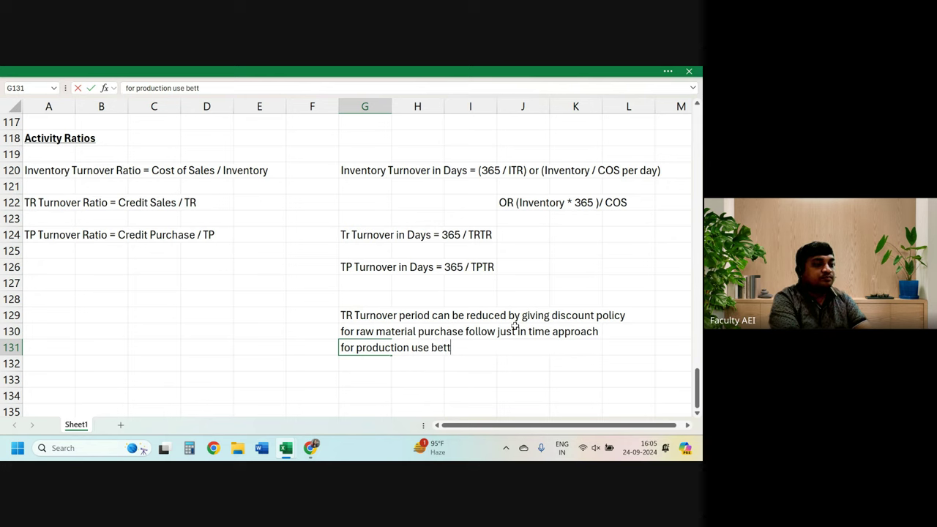
{"action": "type", "text": "er techn"}
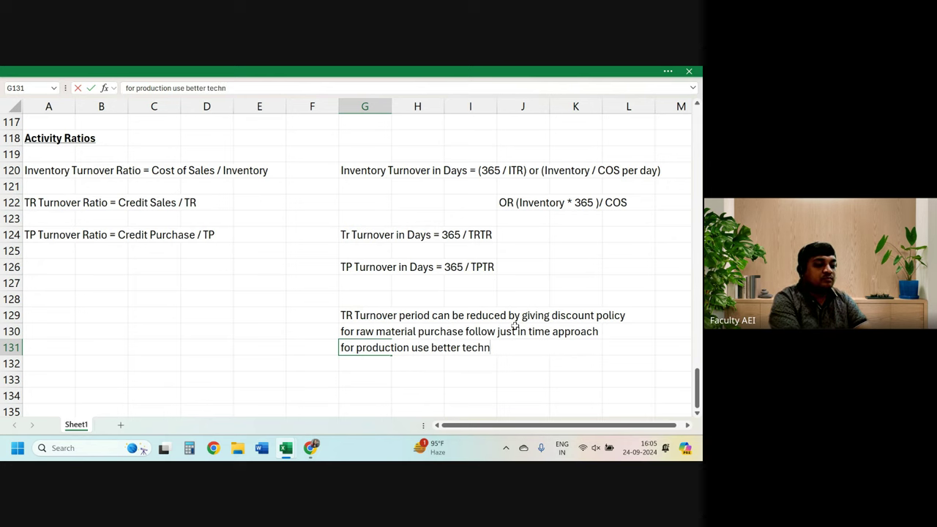
{"action": "type", "text": "ology"}
{"action": "key", "text": "Return"}
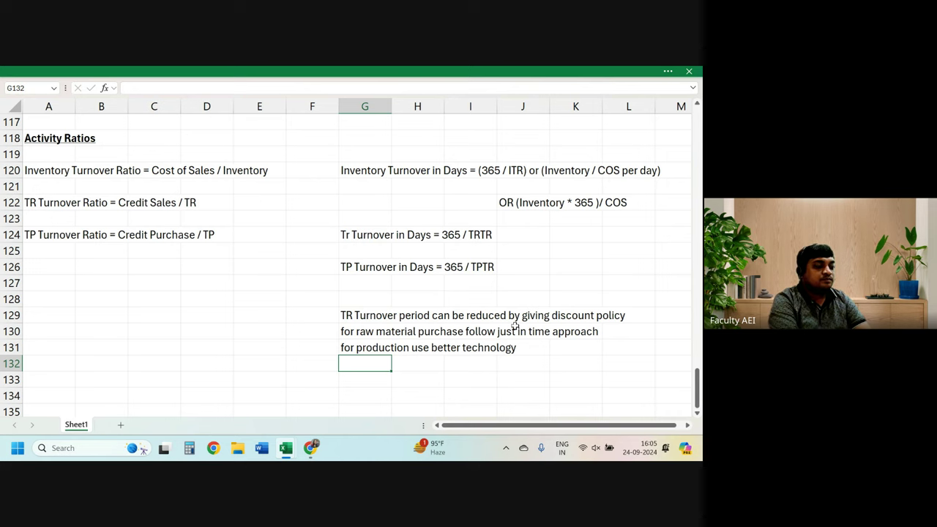
Enter the note 'sales policy' in G132.
{"action": "type", "text": "sales pol"}
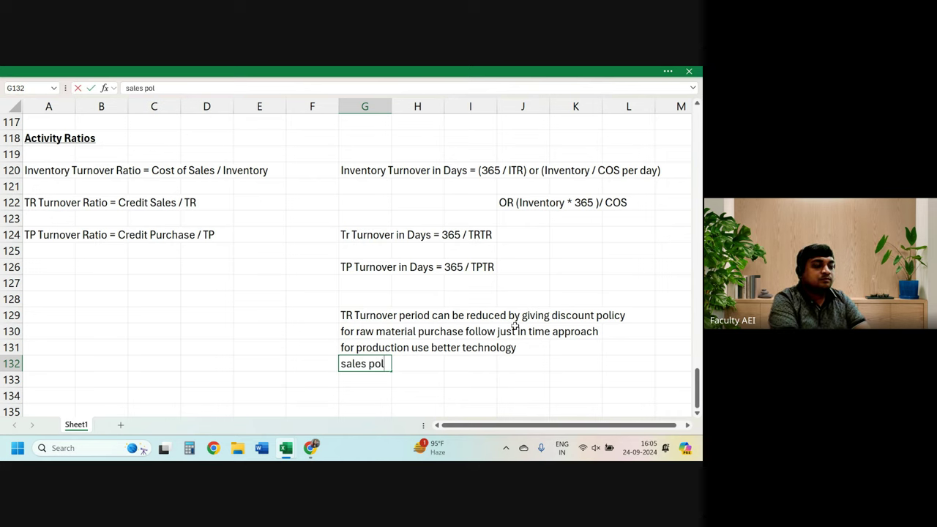
{"action": "type", "text": "icy"}
{"action": "key", "text": "Return"}
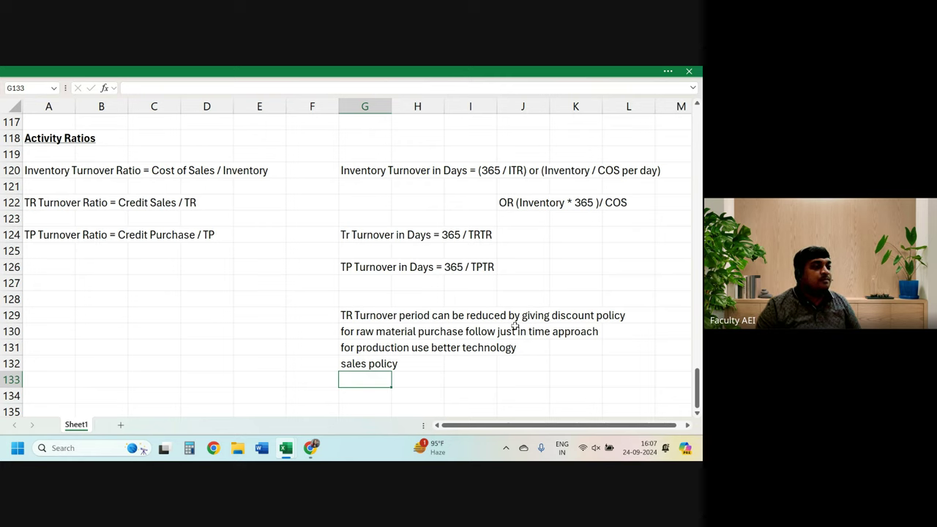
Type 'operating cycle duration = IT in days + TRT in days - TPT in days = cash invested to cash realized' in A135.
{"action": "key", "text": "Down"}
{"action": "key", "text": "Down"}
{"action": "key", "text": "Down"}
{"action": "key", "text": "Up"}
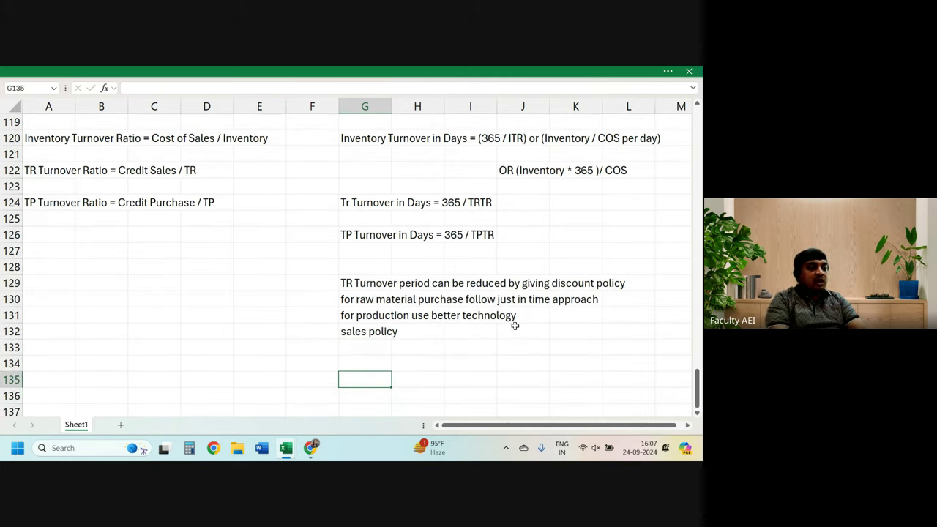
{"action": "key", "text": "Left"}
{"action": "key", "text": "Left"}
{"action": "key", "text": "Left"}
{"action": "key", "text": "Left"}
{"action": "key", "text": "Left"}
{"action": "key", "text": "Left"}
{"action": "key", "text": "Up"}
{"action": "key", "text": "Down"}
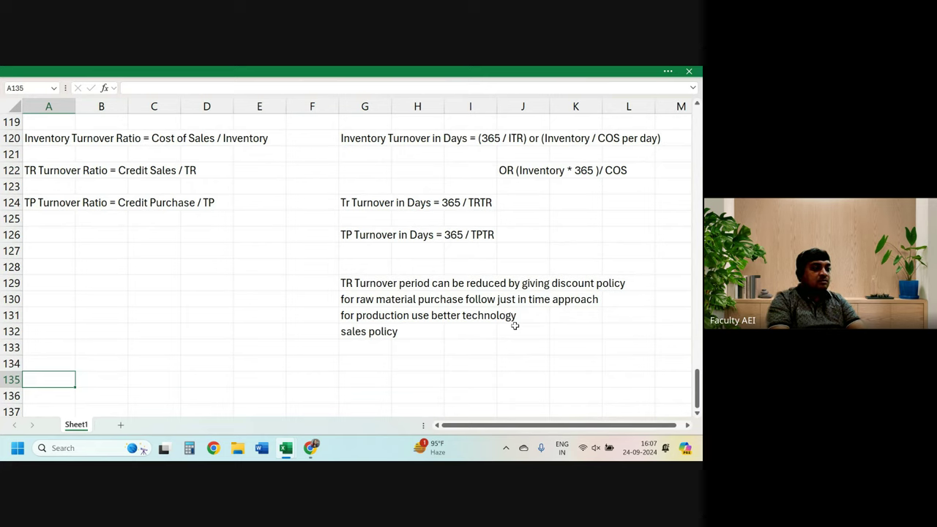
{"action": "type", "text": "opera"}
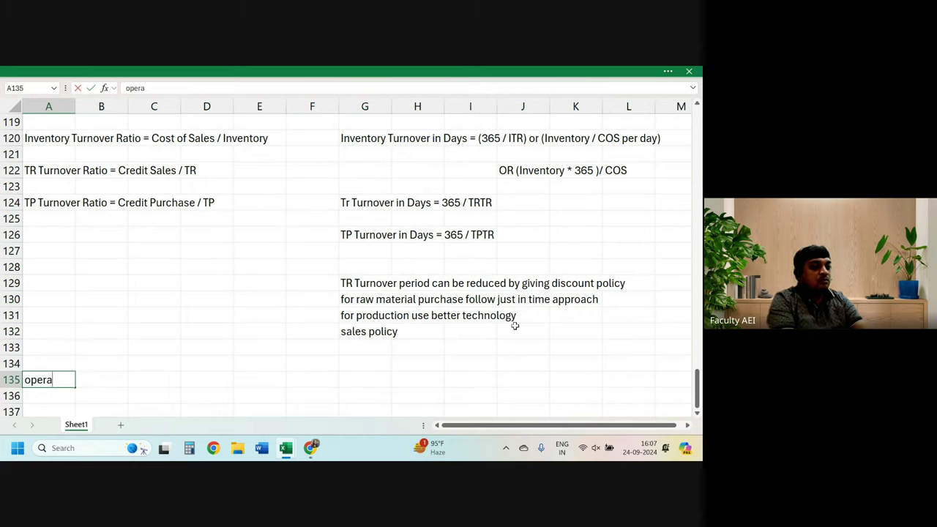
{"action": "type", "text": "ting c"}
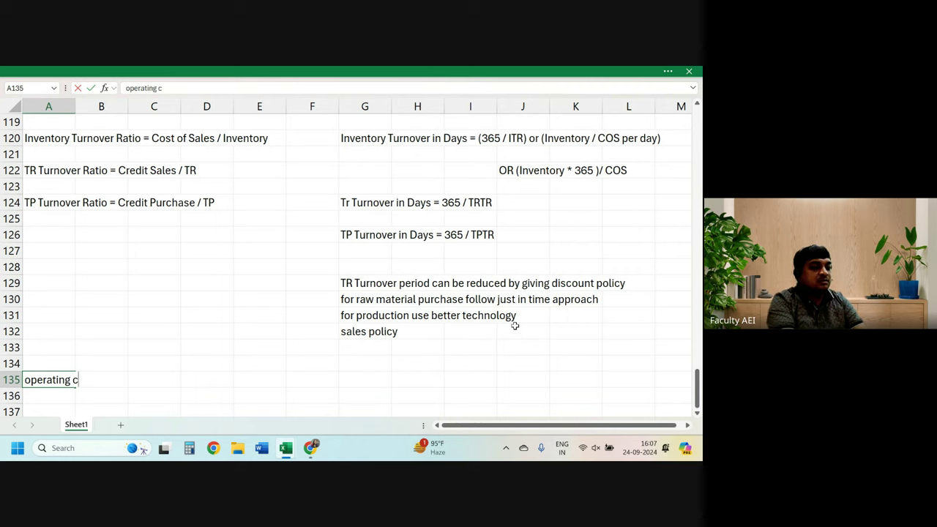
{"action": "type", "text": "ycle dura"}
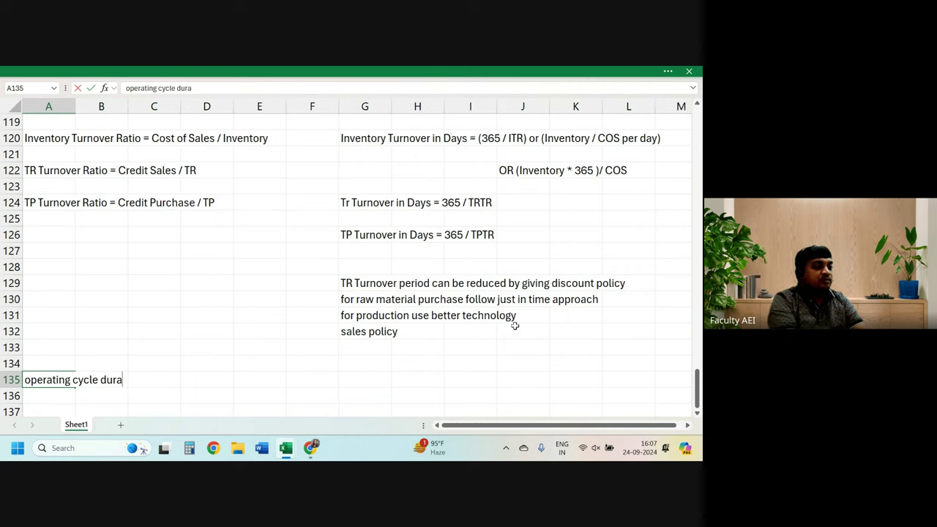
{"action": "type", "text": "tion "}
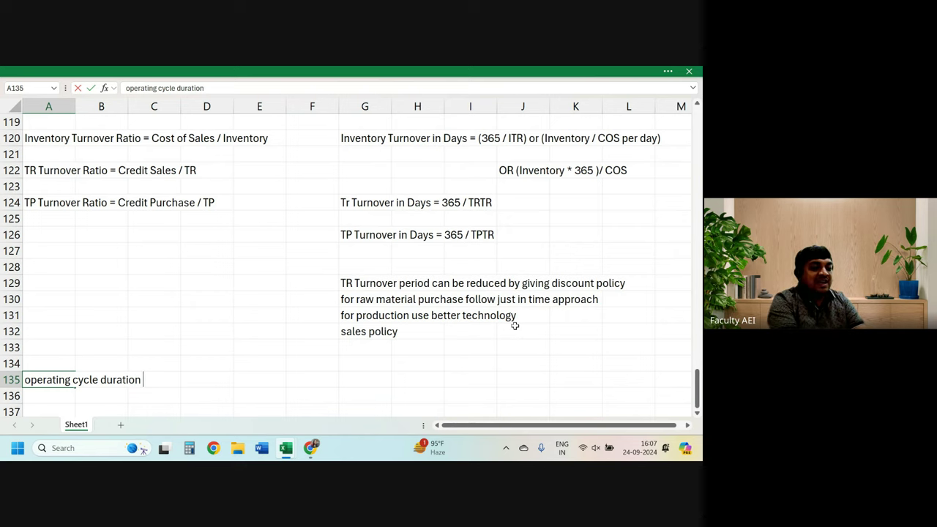
{"action": "type", "text": "/"}
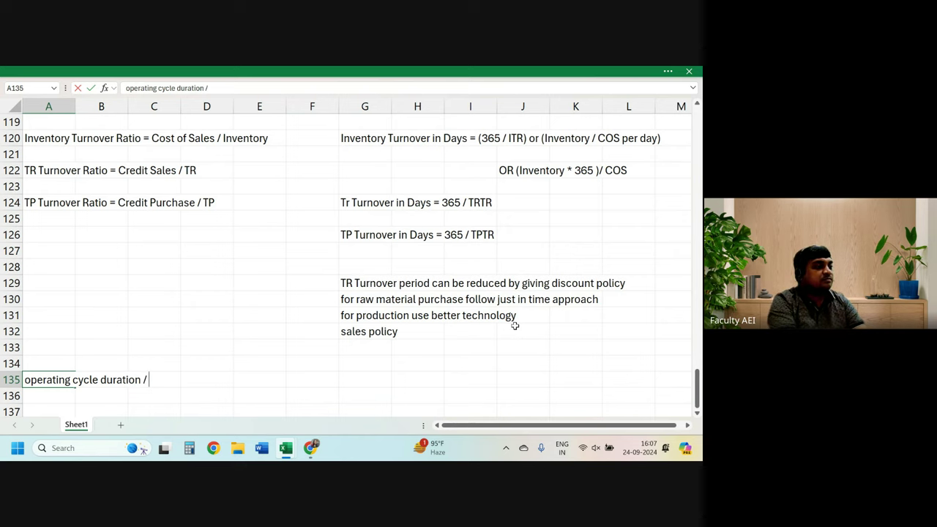
{"action": "key", "text": "BackSpace"}
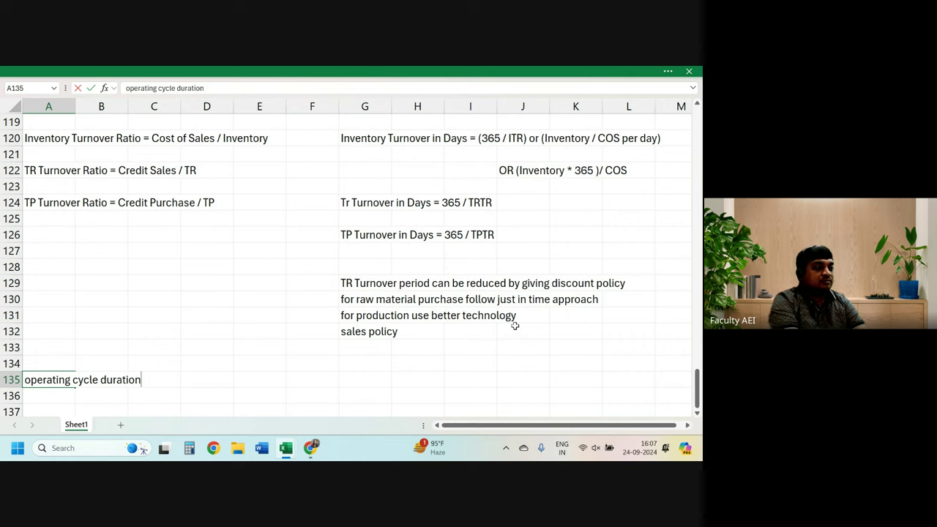
{"action": "type", "text": " ="}
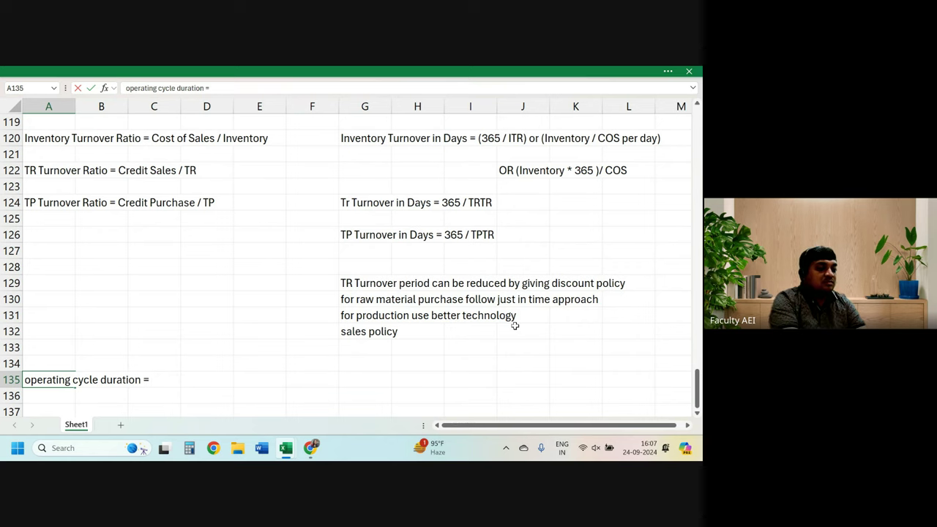
{"action": "type", "text": " IT"}
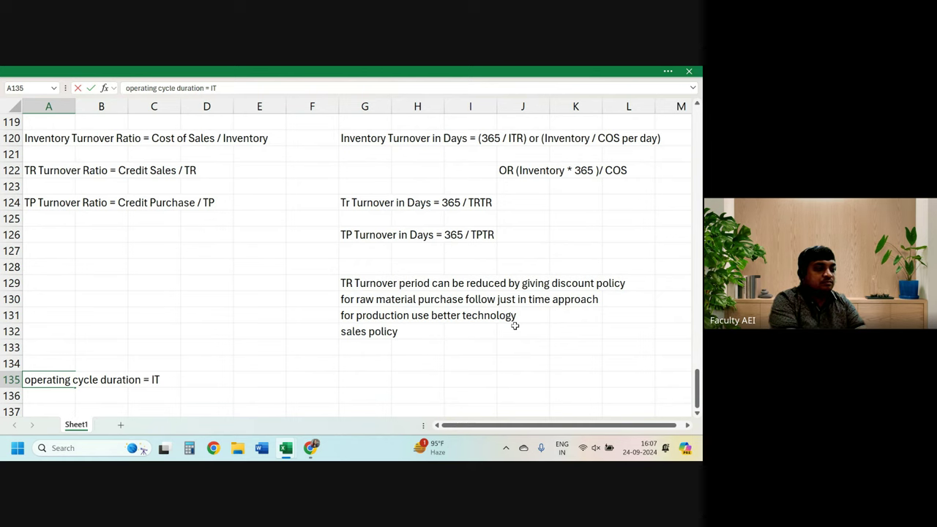
{"action": "type", "text": " in days "}
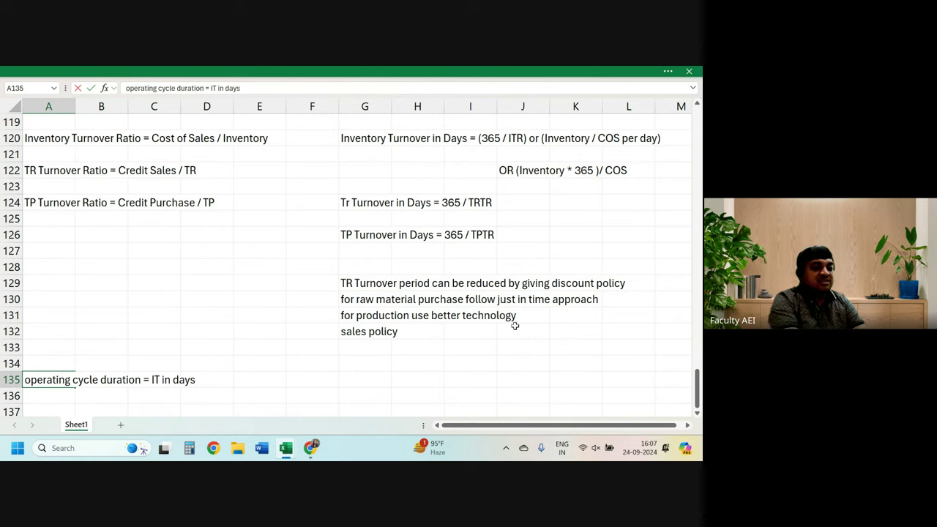
{"action": "type", "text": "+ TR"}
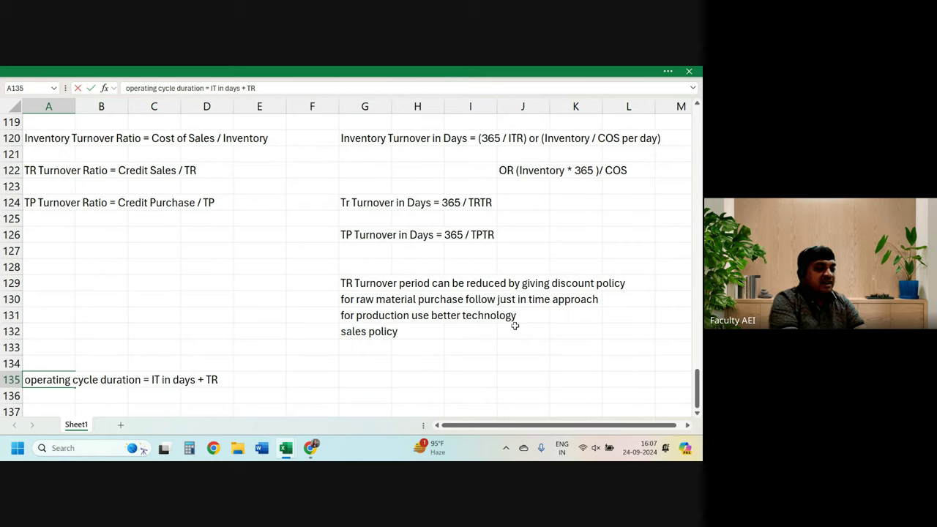
{"action": "type", "text": "T in DAy"}
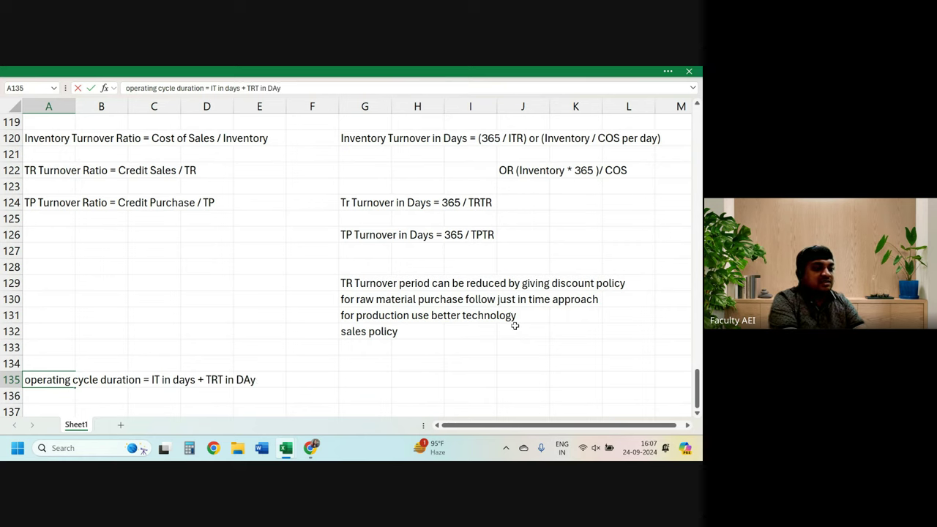
{"action": "key", "text": "BackSpace"}
{"action": "key", "text": "BackSpace"}
{"action": "key", "text": "BackSpace"}
{"action": "key", "text": "BackSpace"}
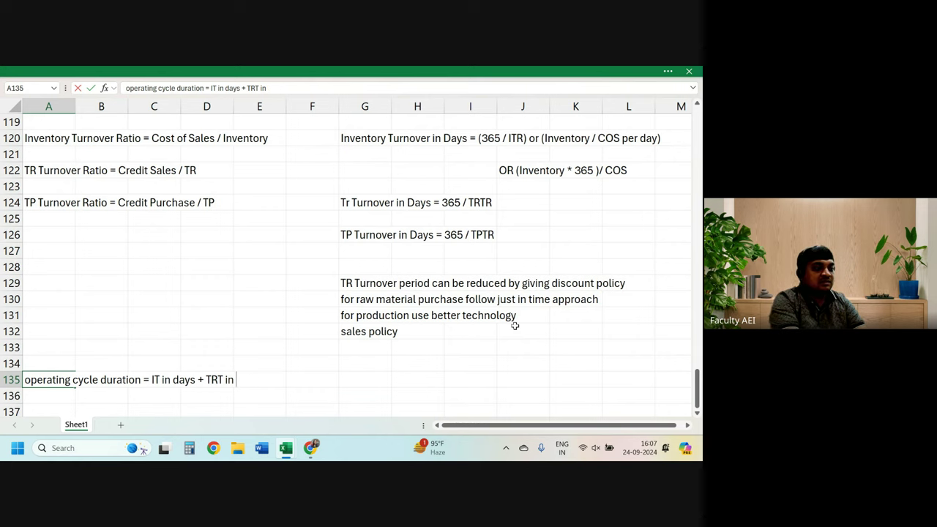
{"action": "type", "text": "days "}
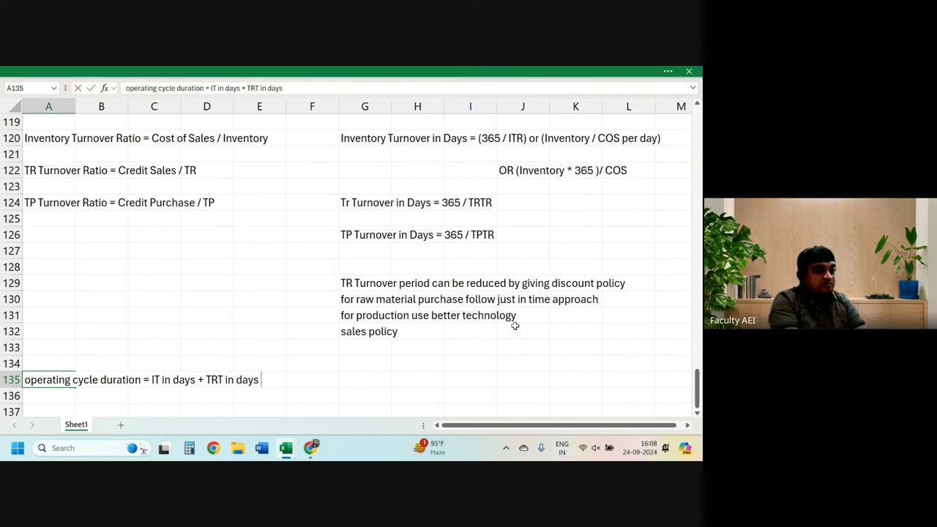
{"action": "type", "text": "-"}
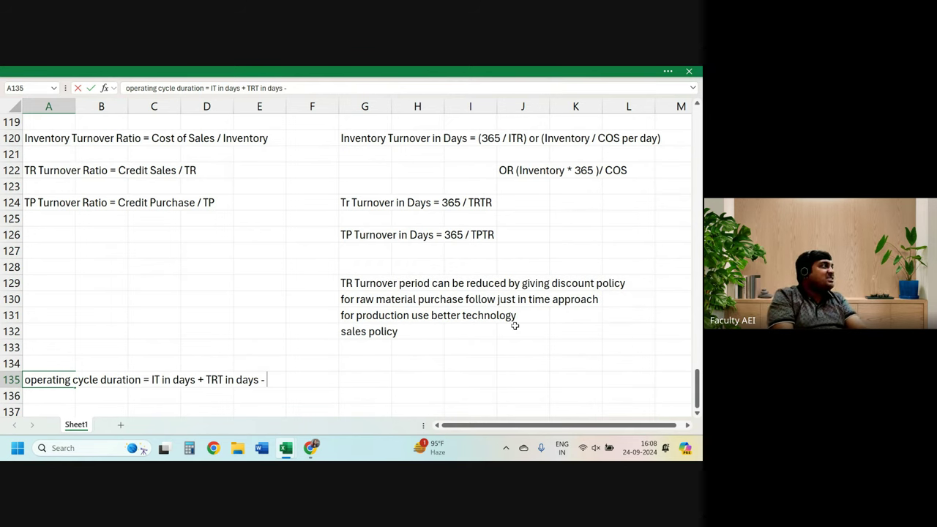
{"action": "type", "text": "T"}
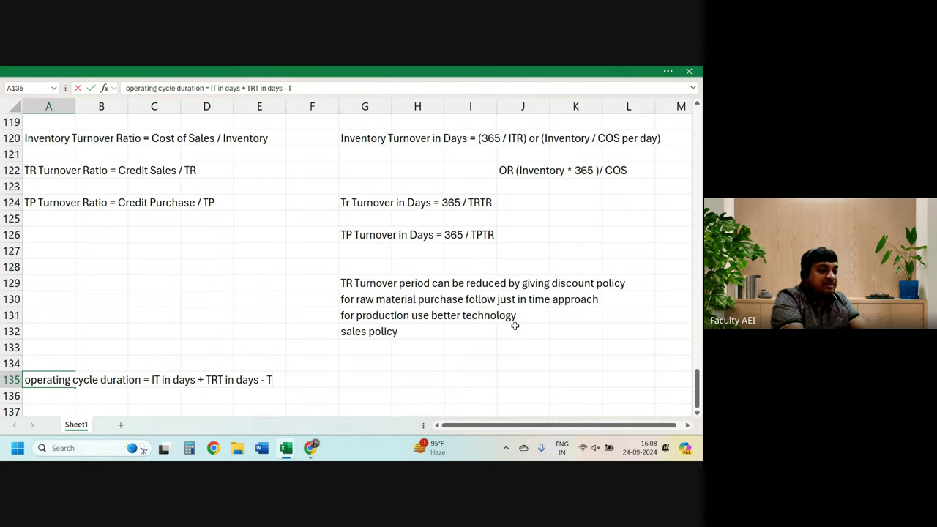
{"action": "type", "text": "PT "}
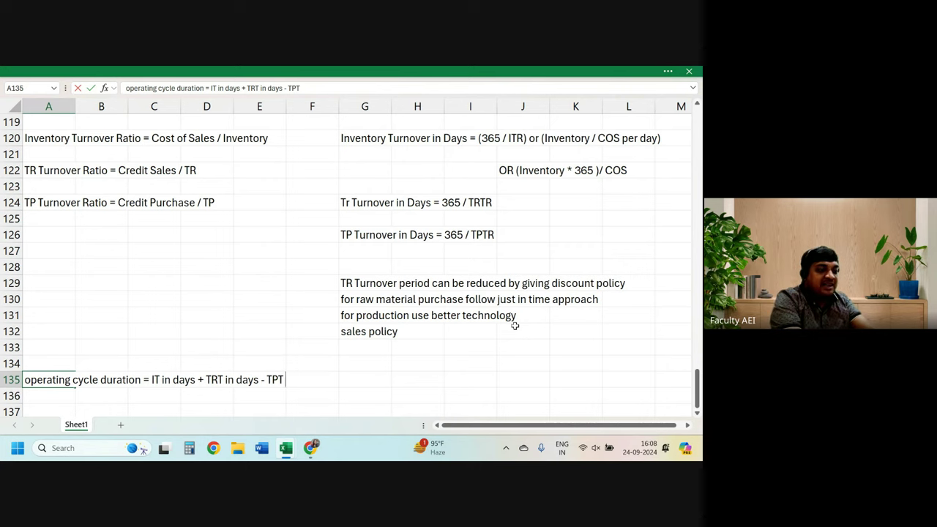
{"action": "type", "text": "in da"}
{"action": "type", "text": "ys "}
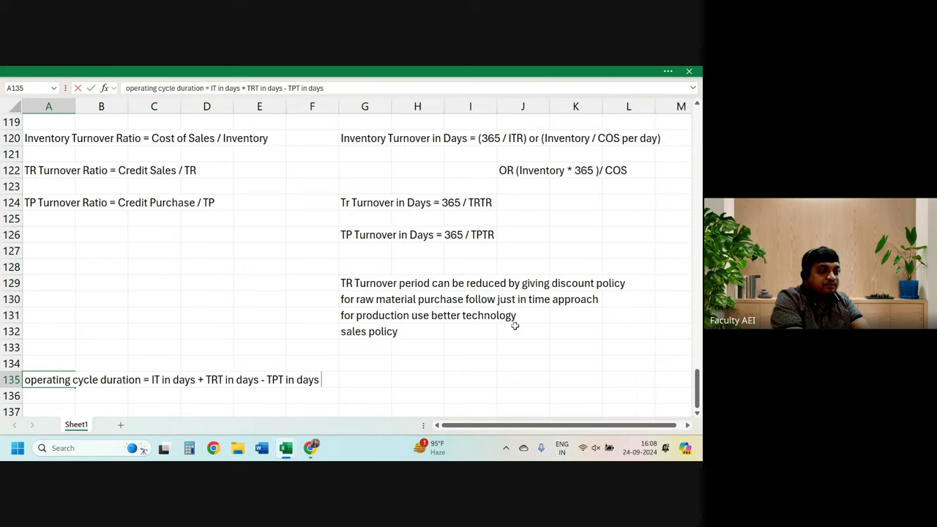
{"action": "type", "text": "= cas"}
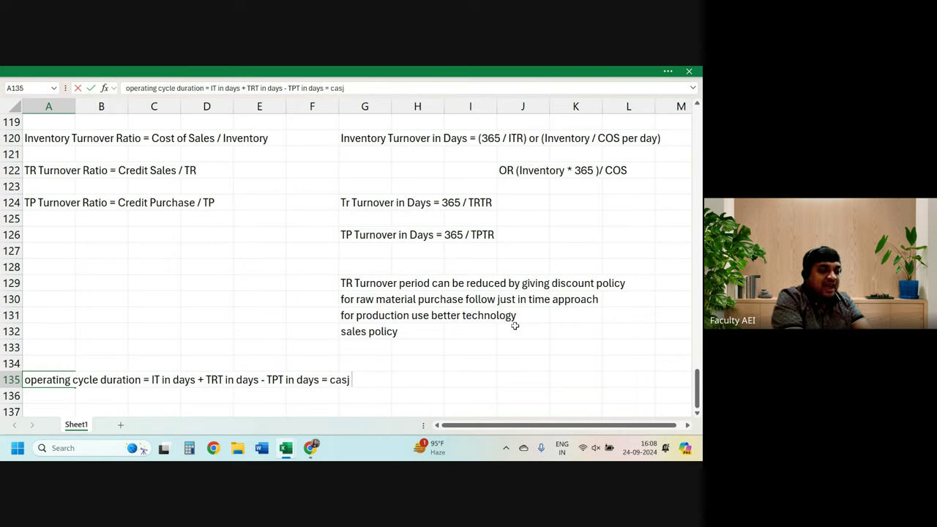
{"action": "type", "text": "h in"}
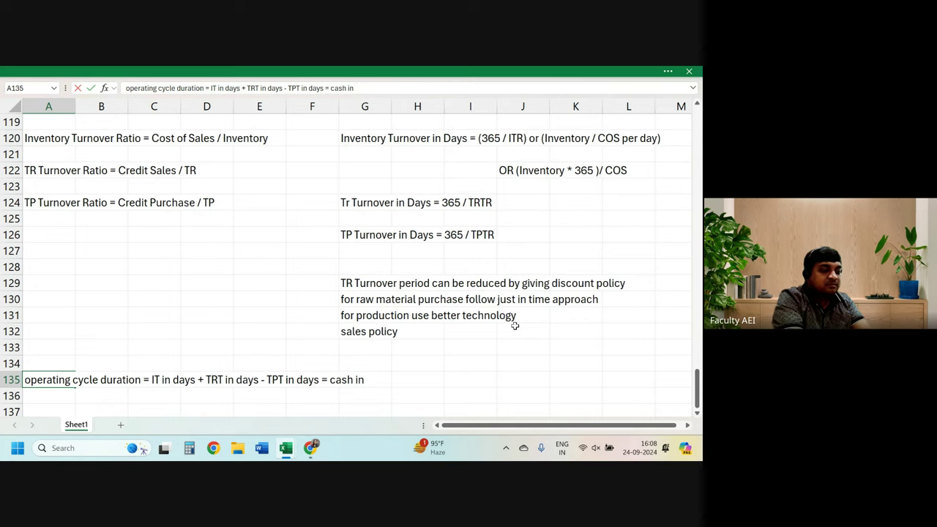
{"action": "type", "text": "vested"}
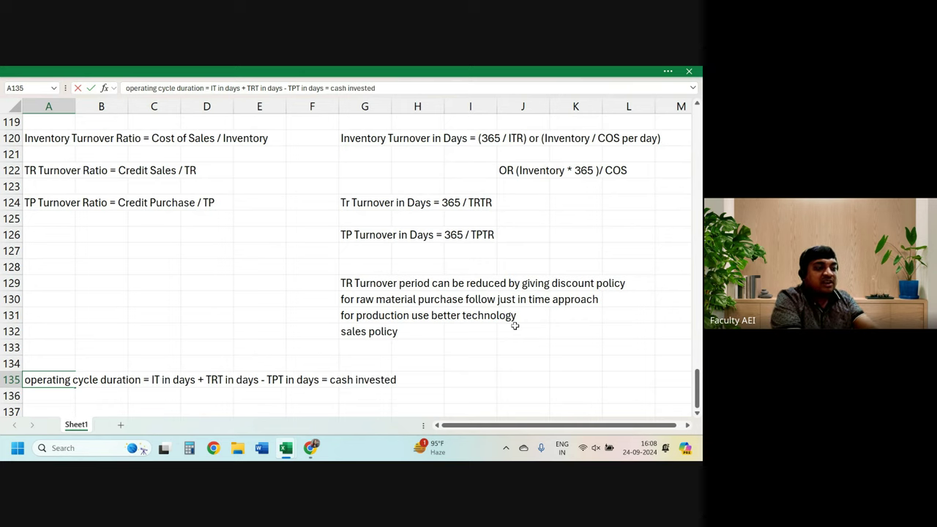
{"action": "type", "text": " to cash "}
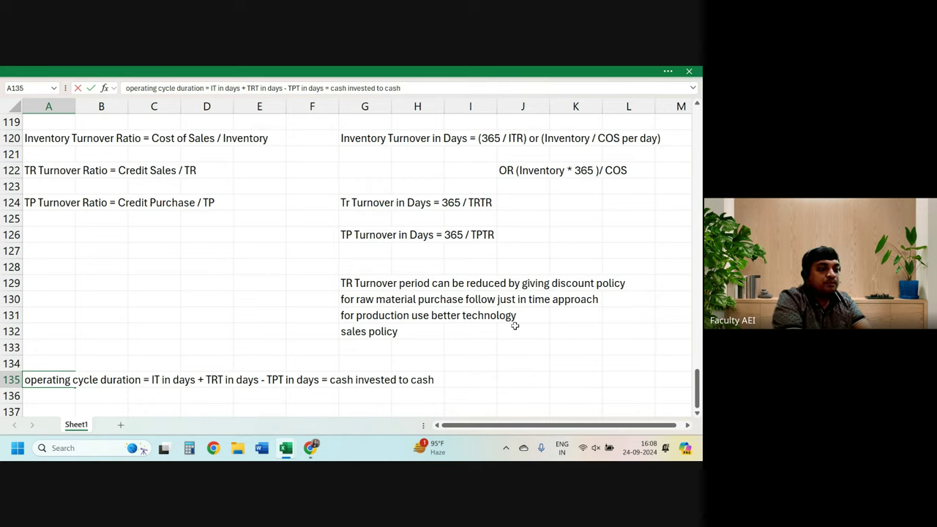
{"action": "type", "text": "realiz"}
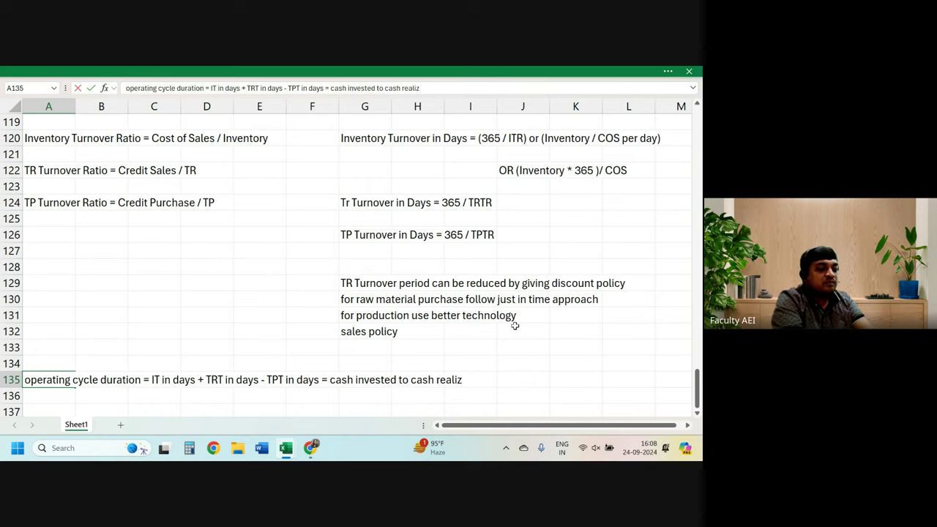
{"action": "type", "text": "ed"}
{"action": "key", "text": "Return"}
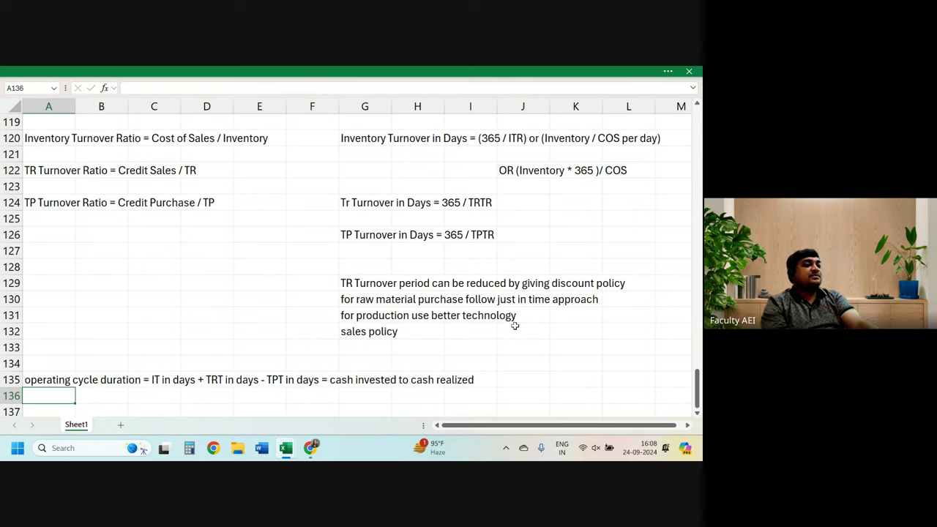